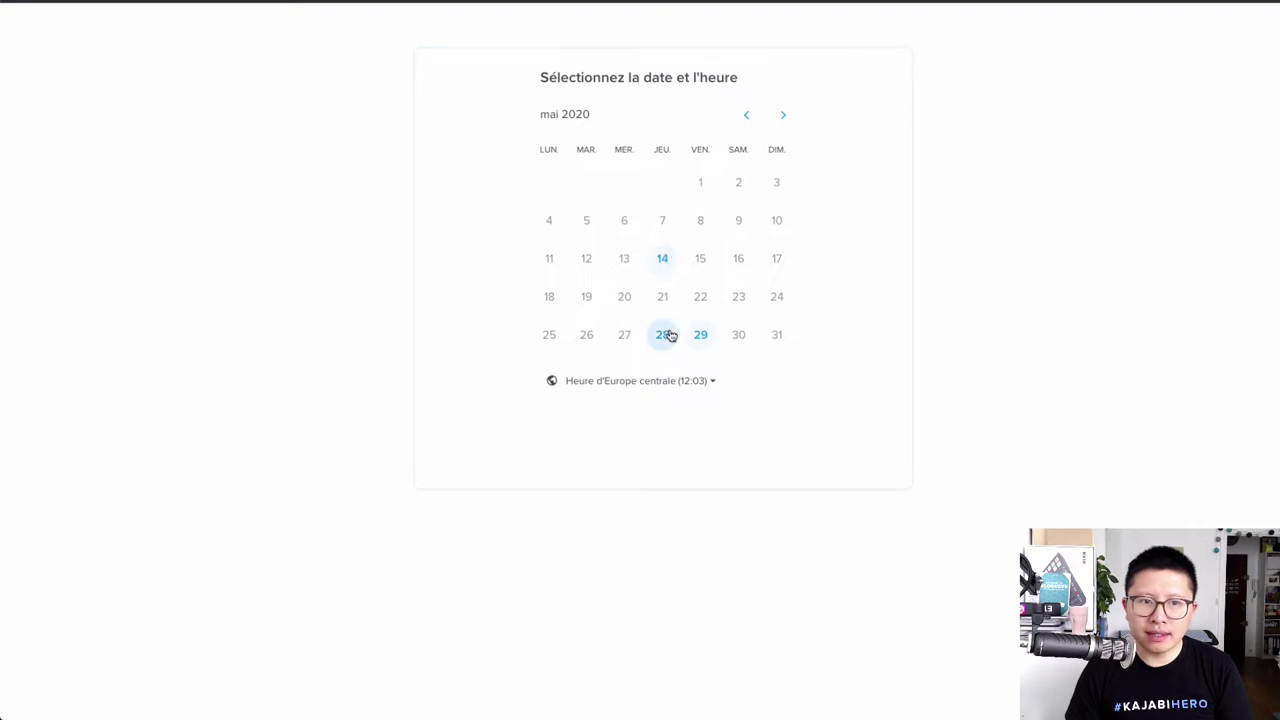
Step: Preview the booking flow for 28 May 2020 at 17:15 and review the questions in its form
click(665, 336)
click(805, 251)
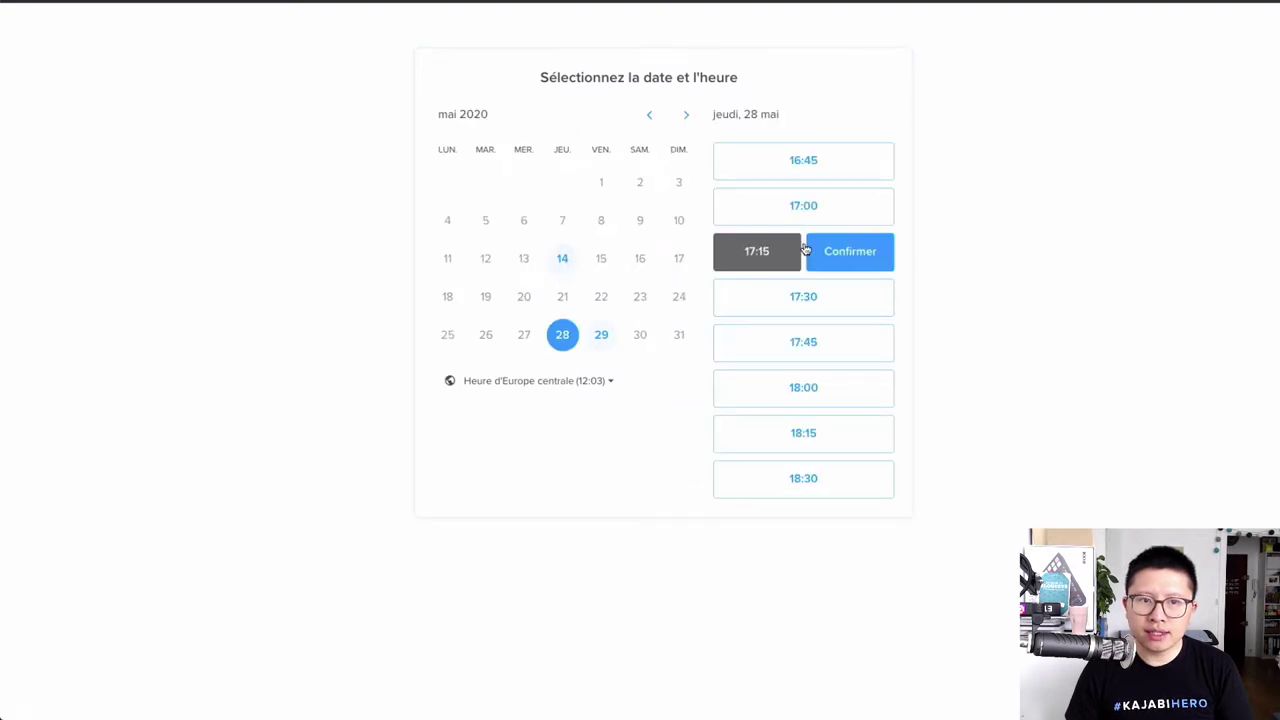
click(846, 251)
scroll(650, 380, down, 2)
scroll(654, 371, down, 7)
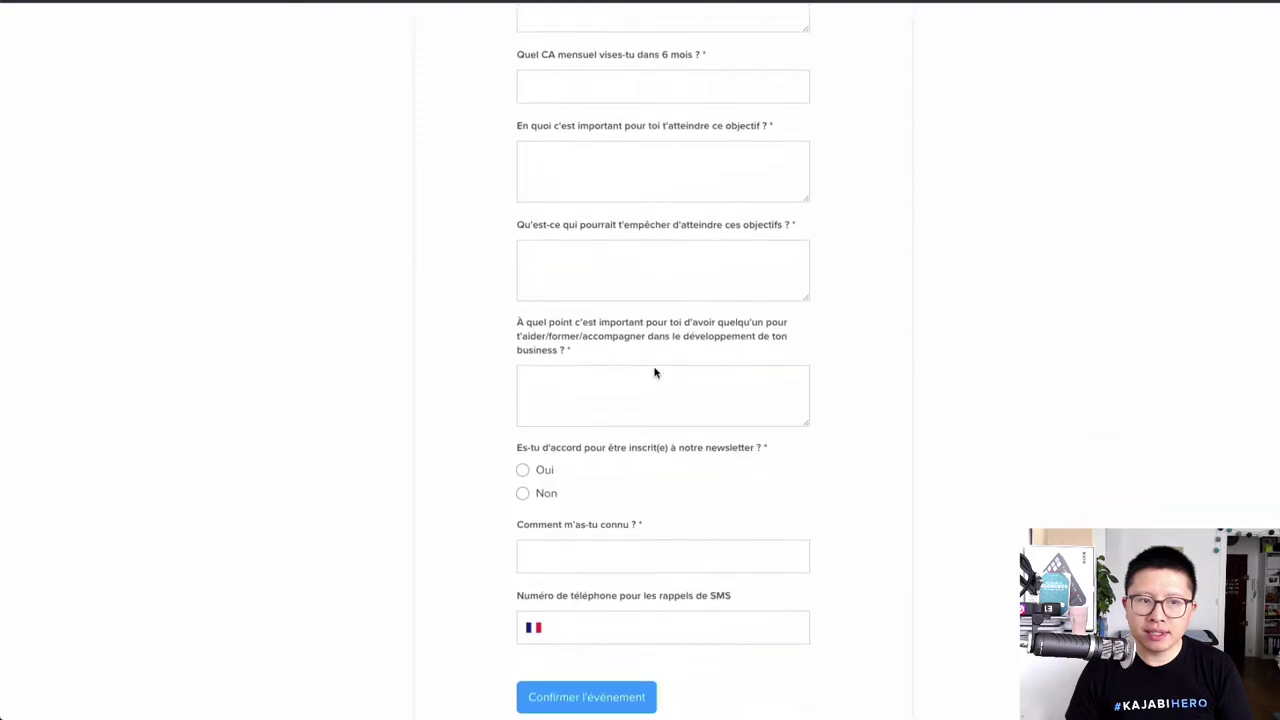
scroll(640, 354, up, 12)
click(443, 383)
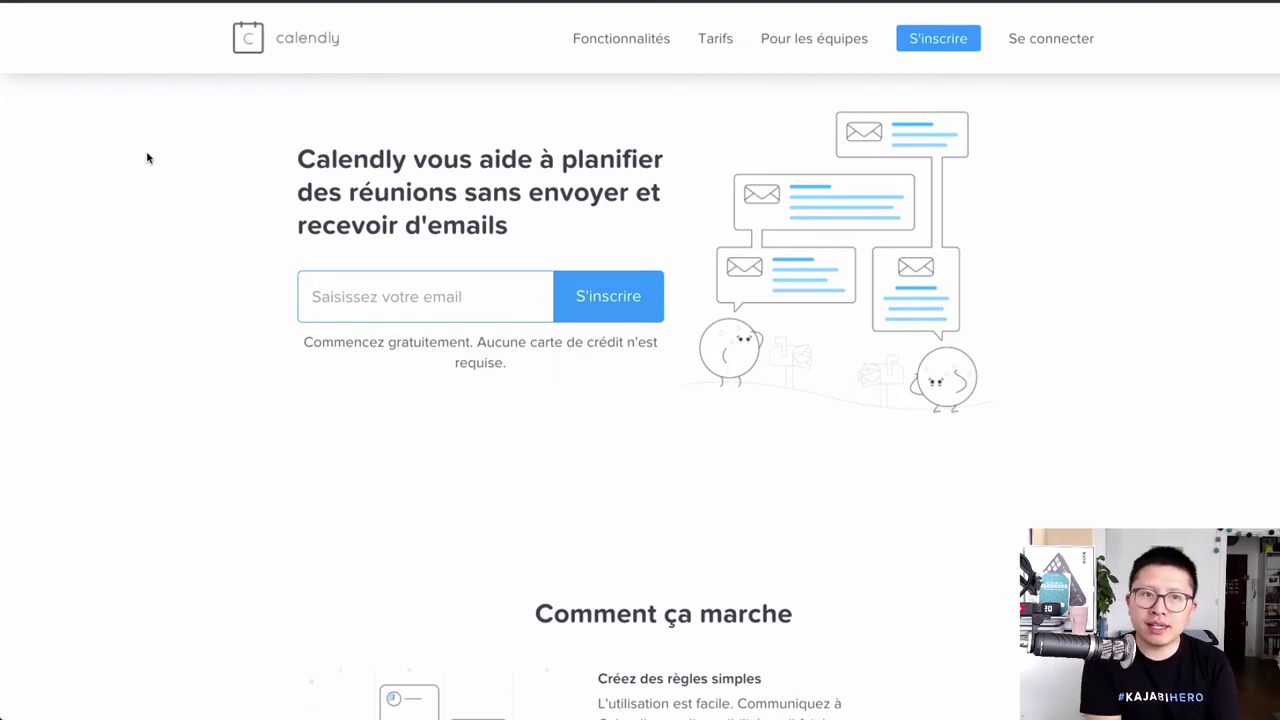
scroll(147, 158, down, 1)
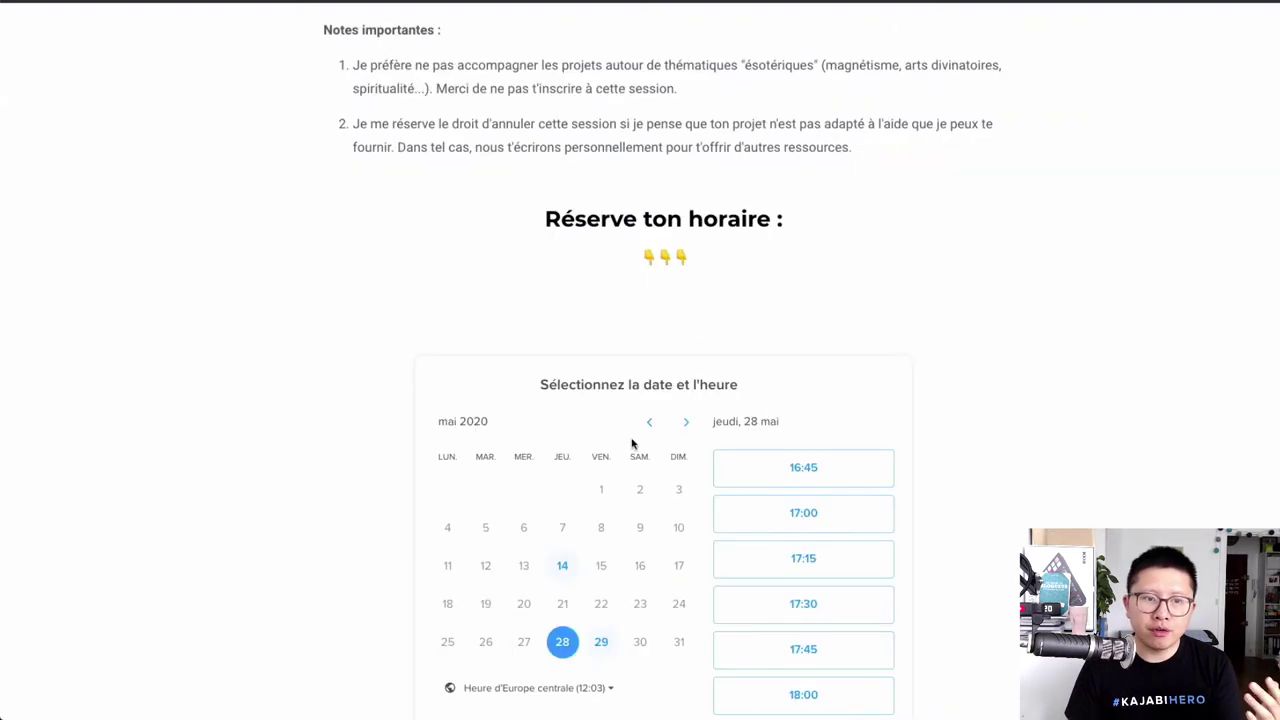
scroll(632, 442, down, 4)
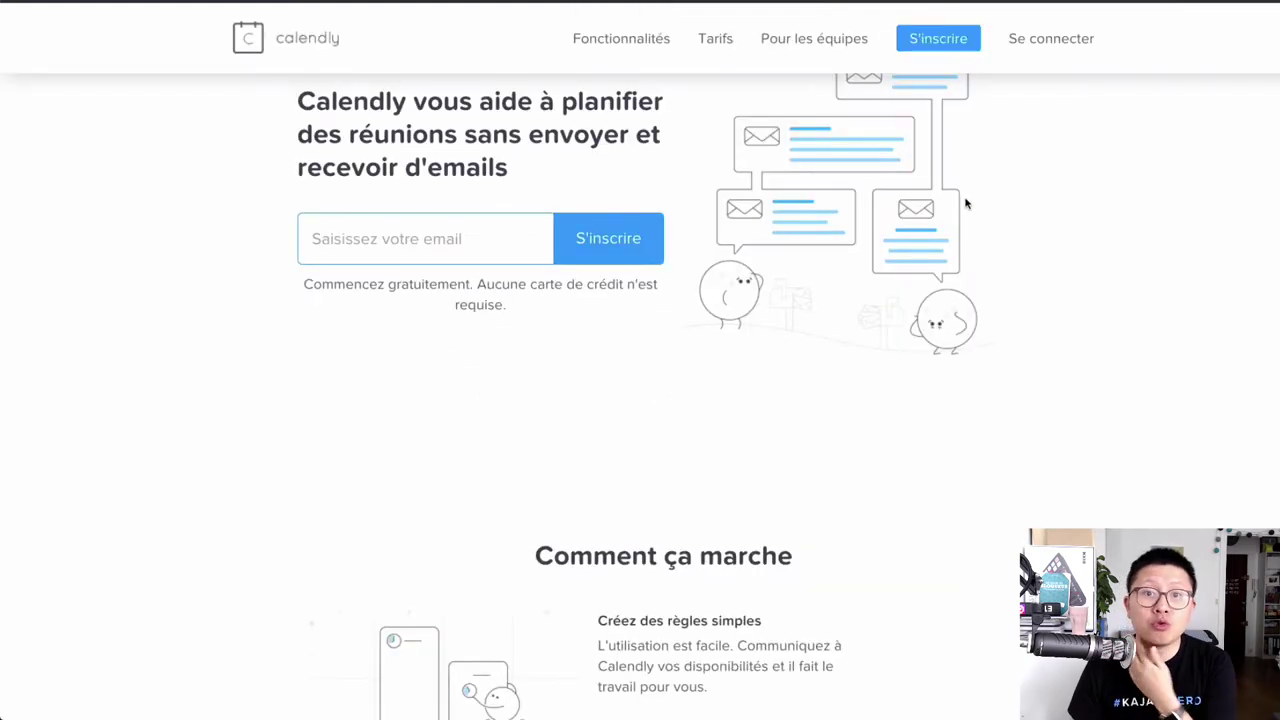
scroll(1097, 256, up, 3)
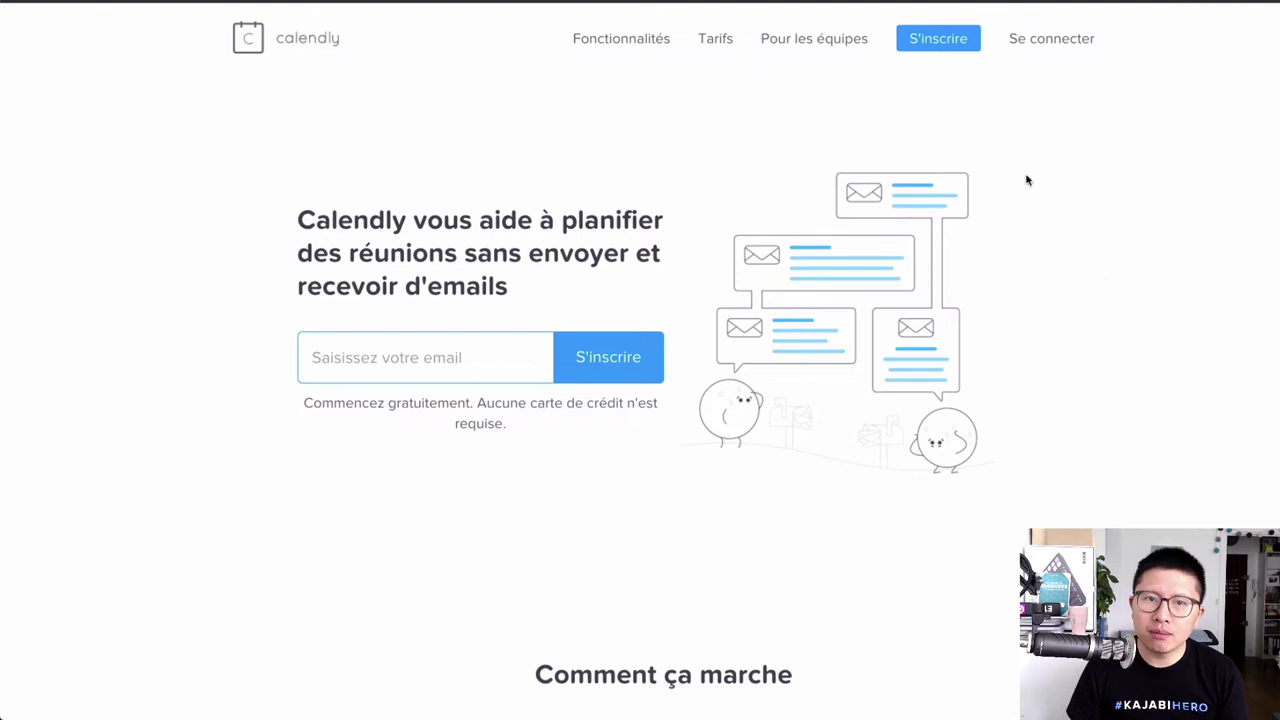
click(944, 46)
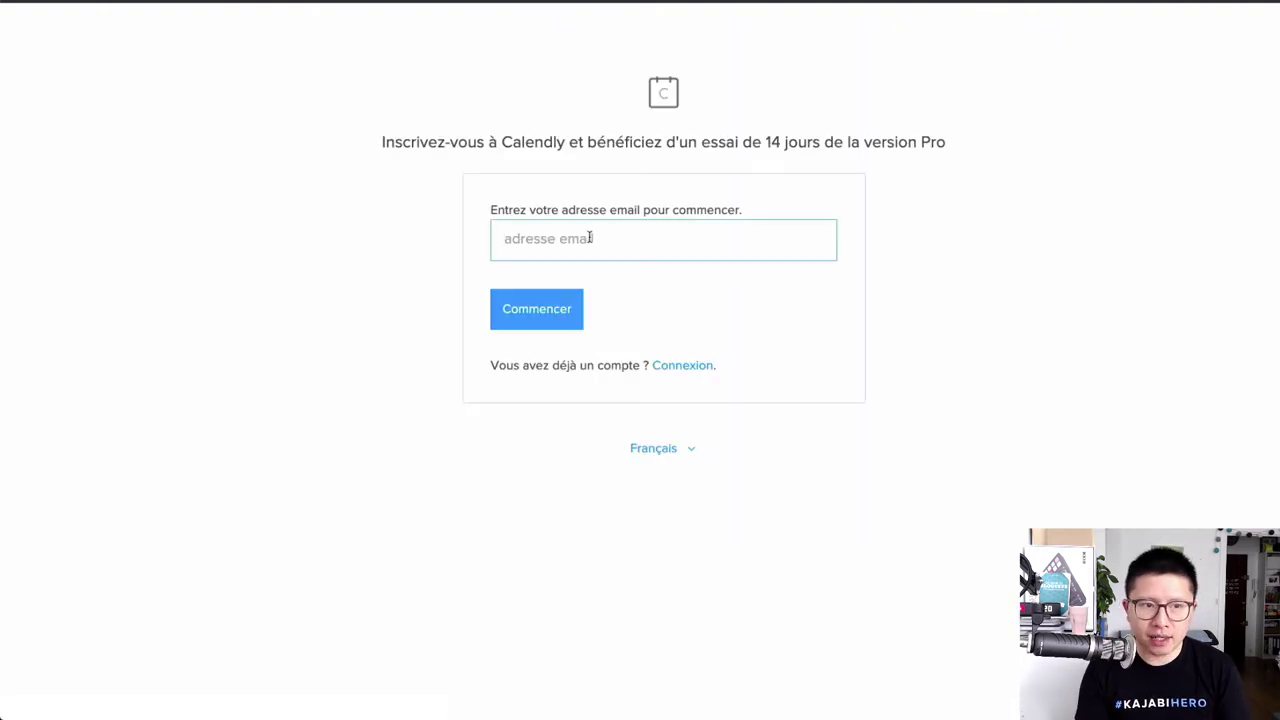
text(hello)
key(Down)
key(Return)
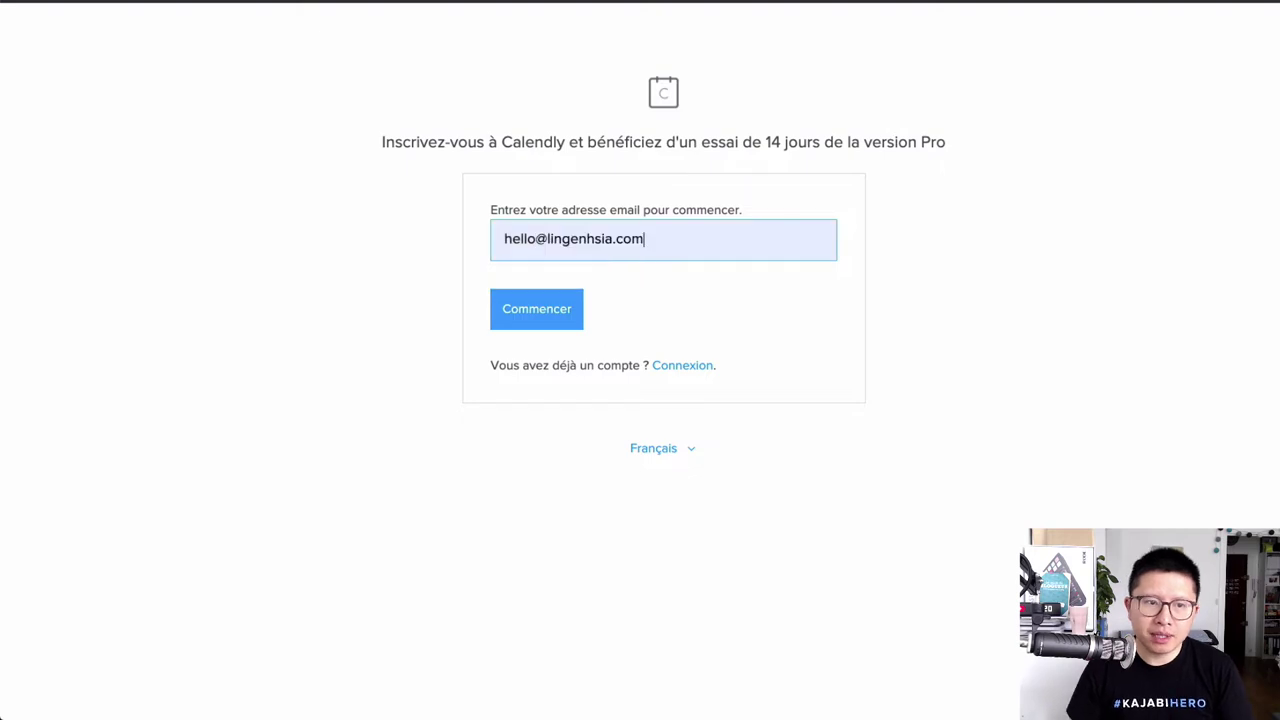
click(535, 324)
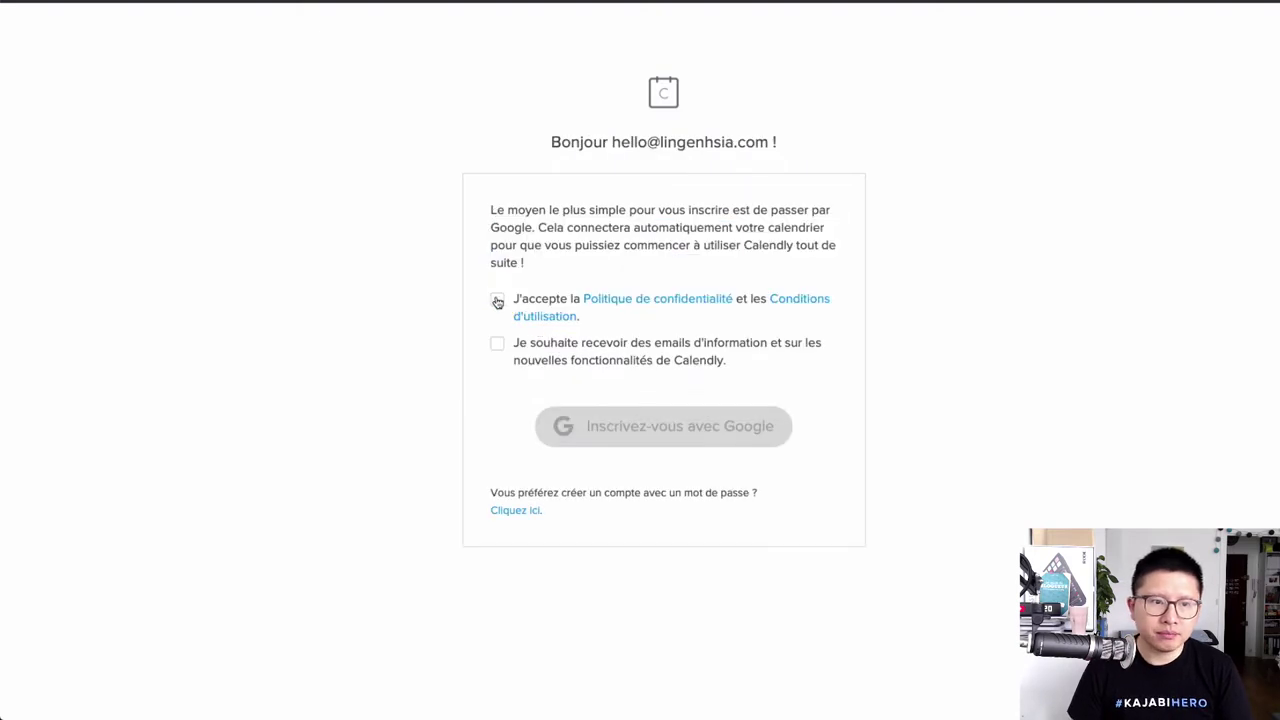
click(497, 301)
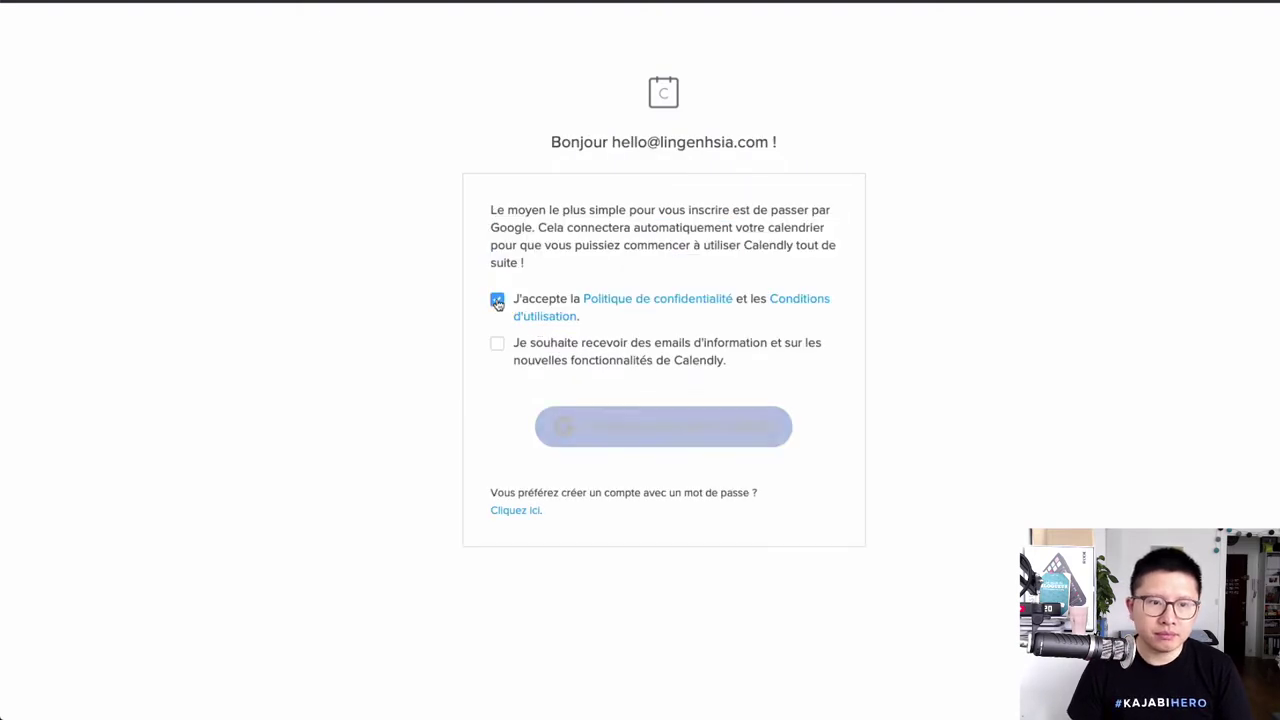
click(529, 514)
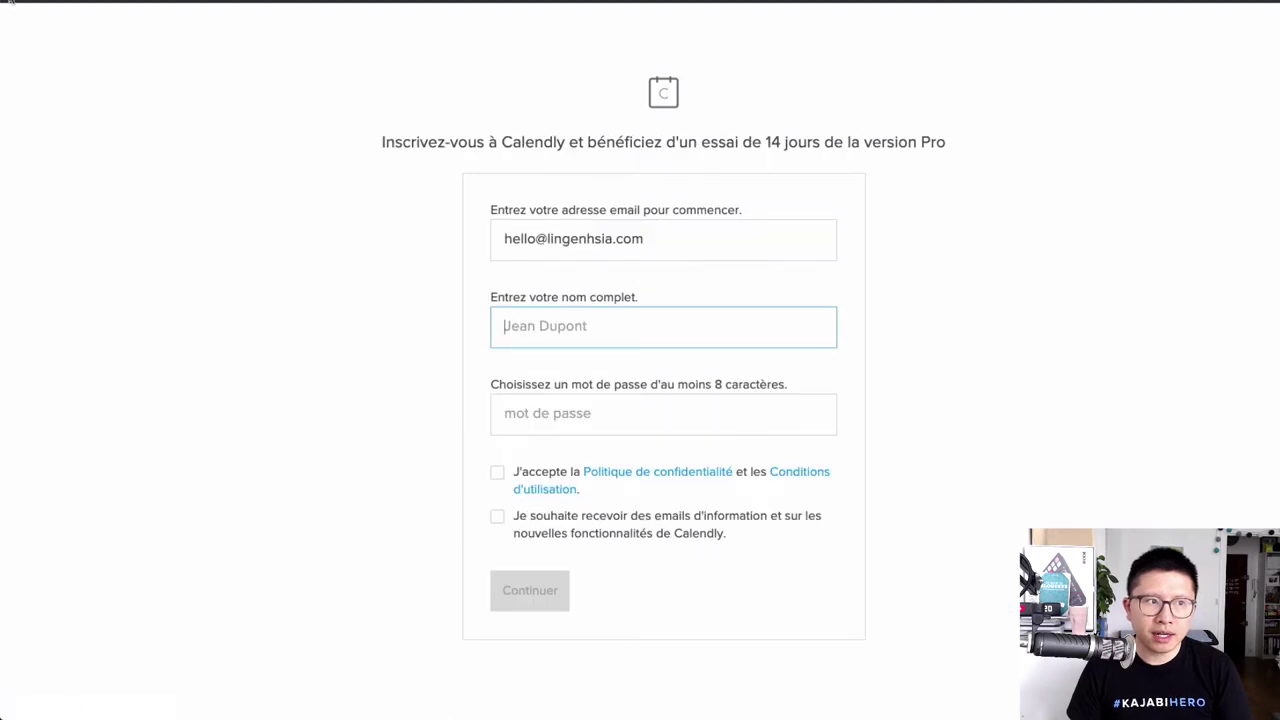
click(10, 3)
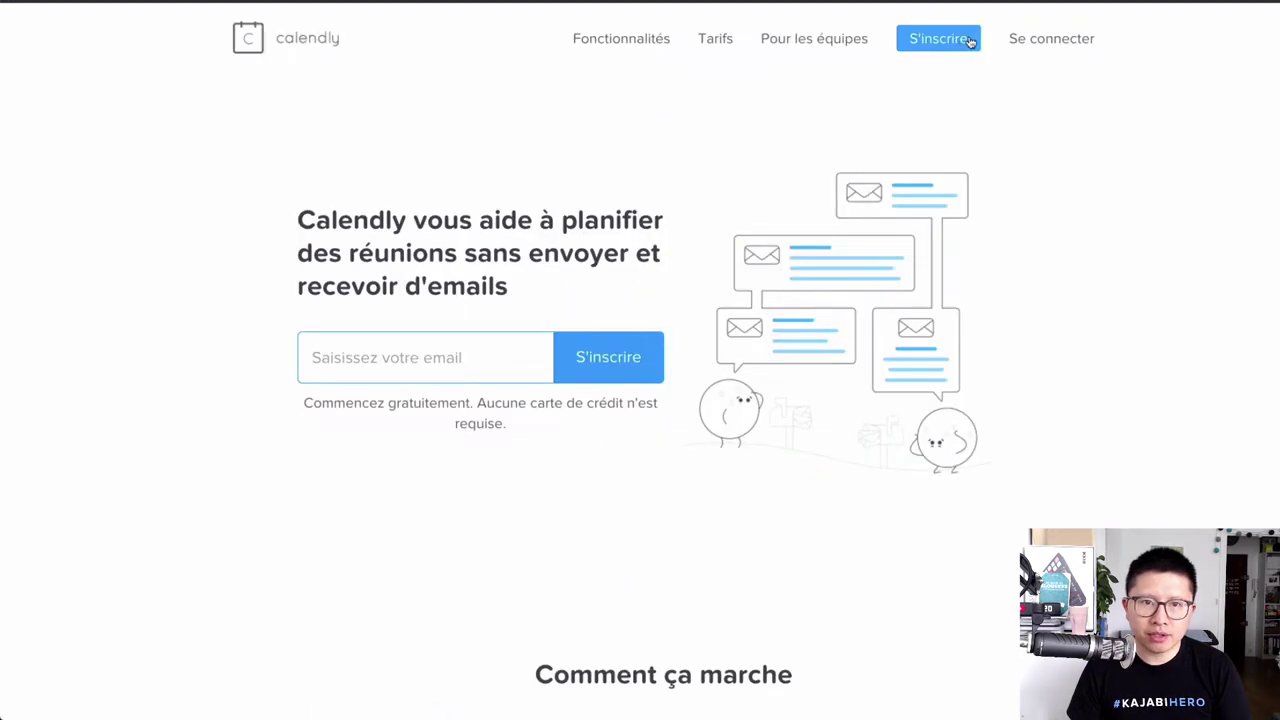
Step: Start a Calendly sign-up with the account email address and choose to create the account with a password
click(969, 41)
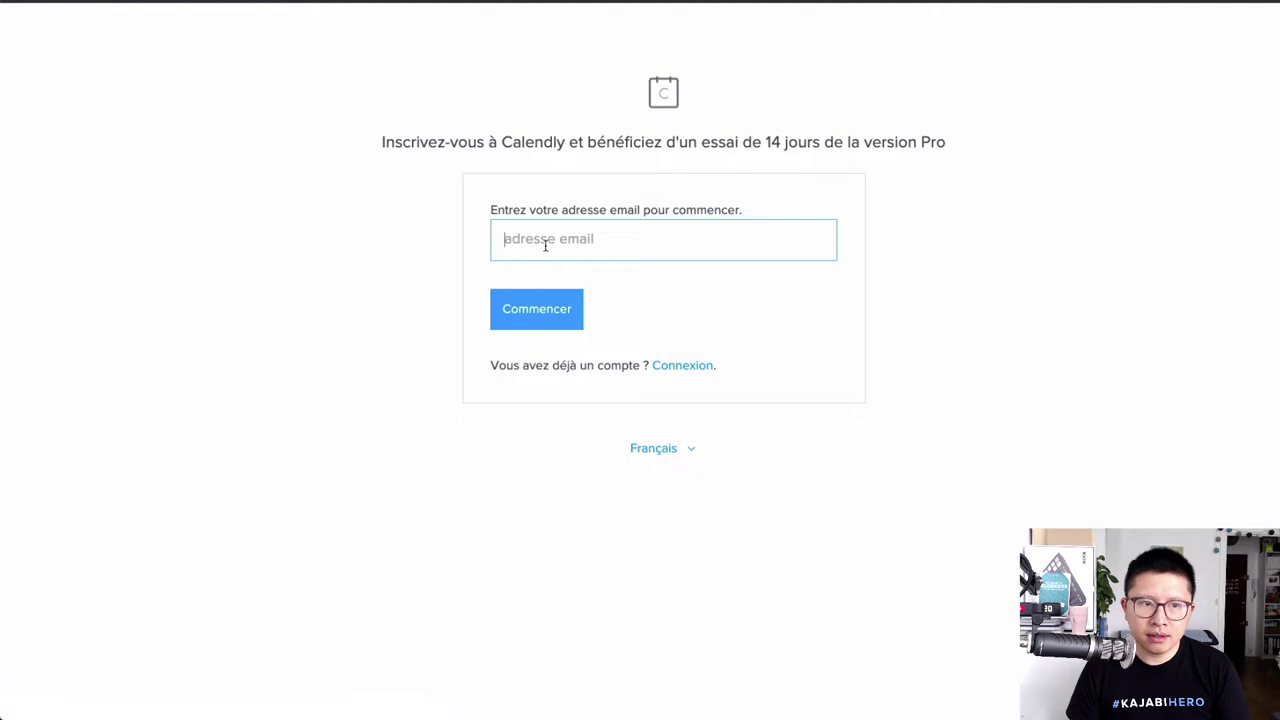
text(hello)
key(Down)
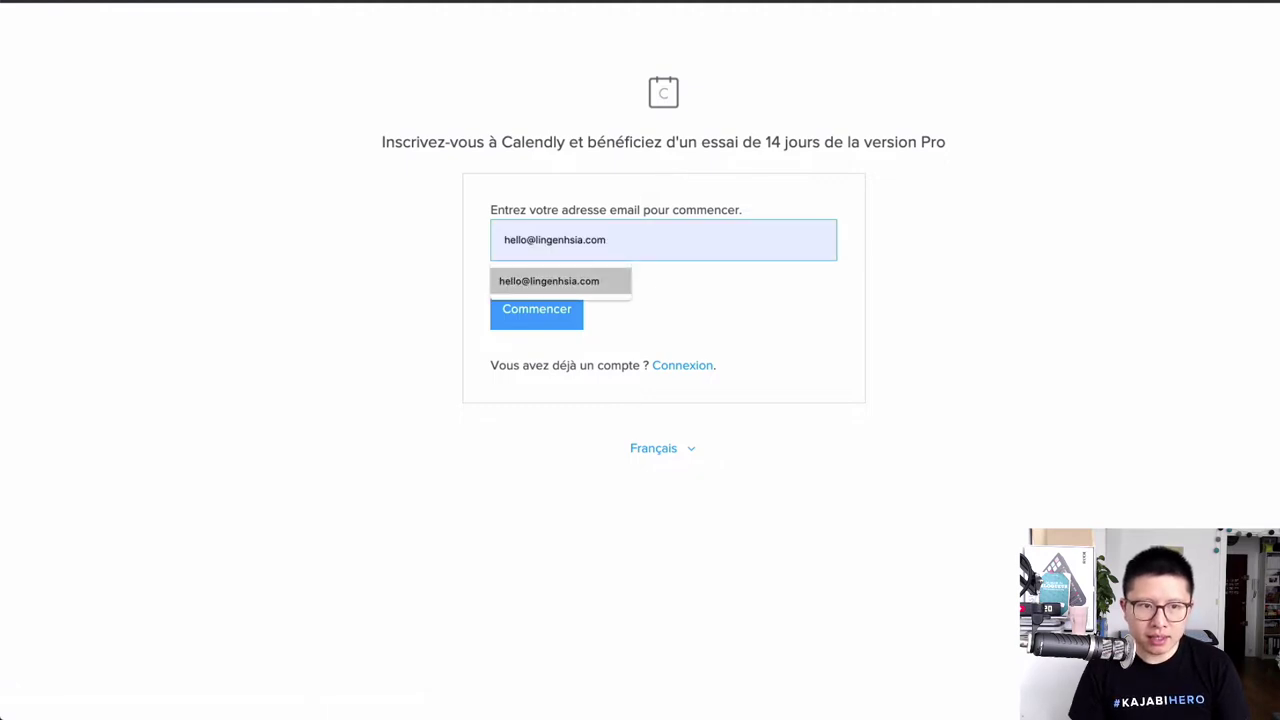
key(Return)
click(527, 326)
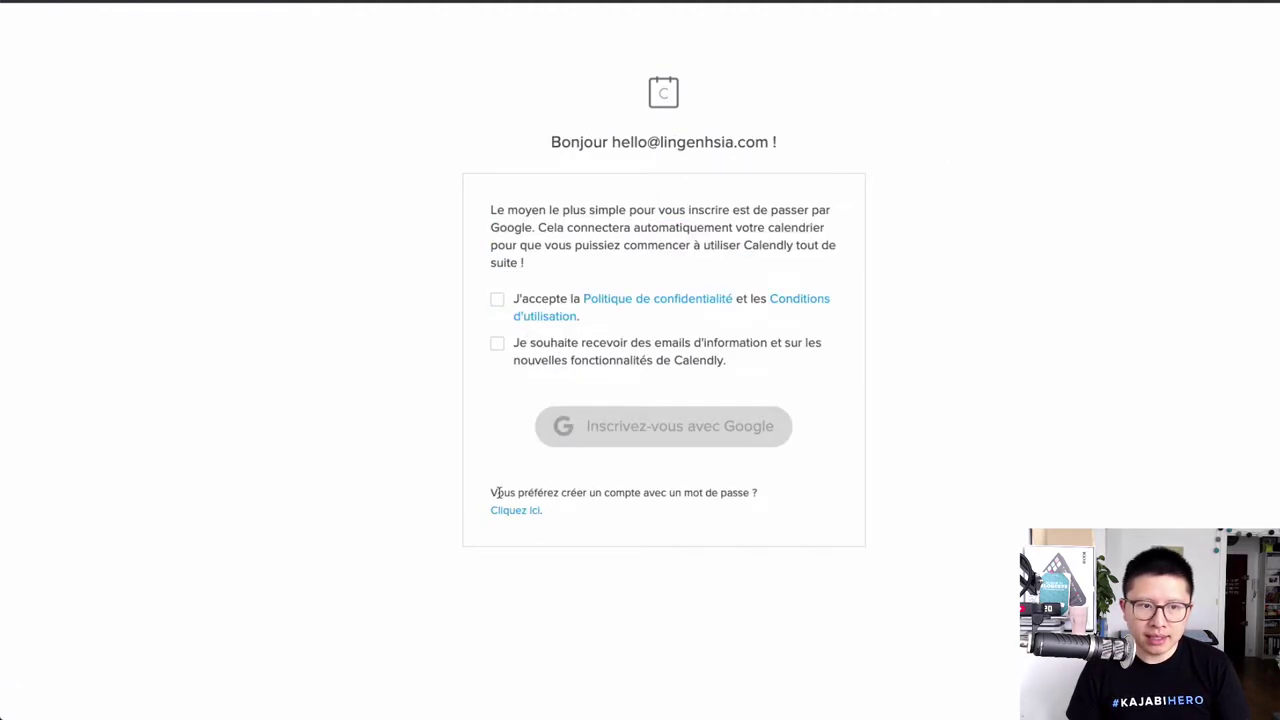
click(527, 512)
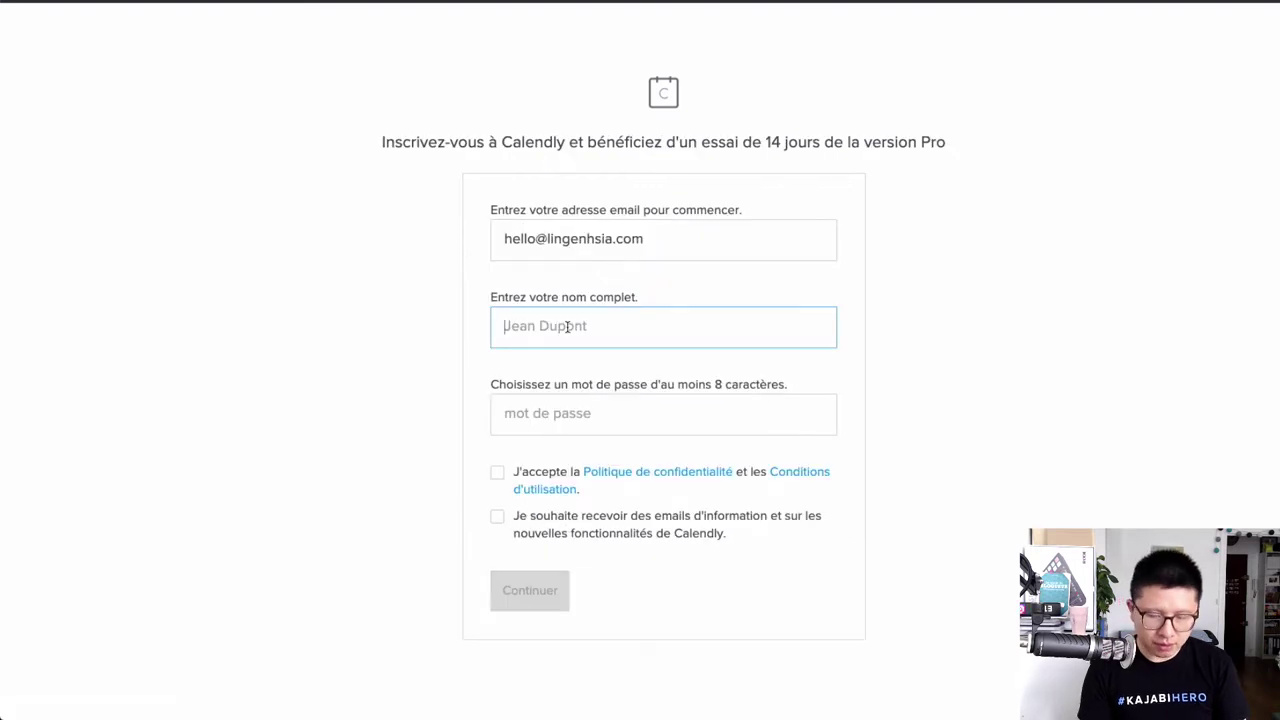
Step: Enter the name and account password, accept the privacy policy and terms of use, and submit the registration
text(Ling-en)
key(Tab)
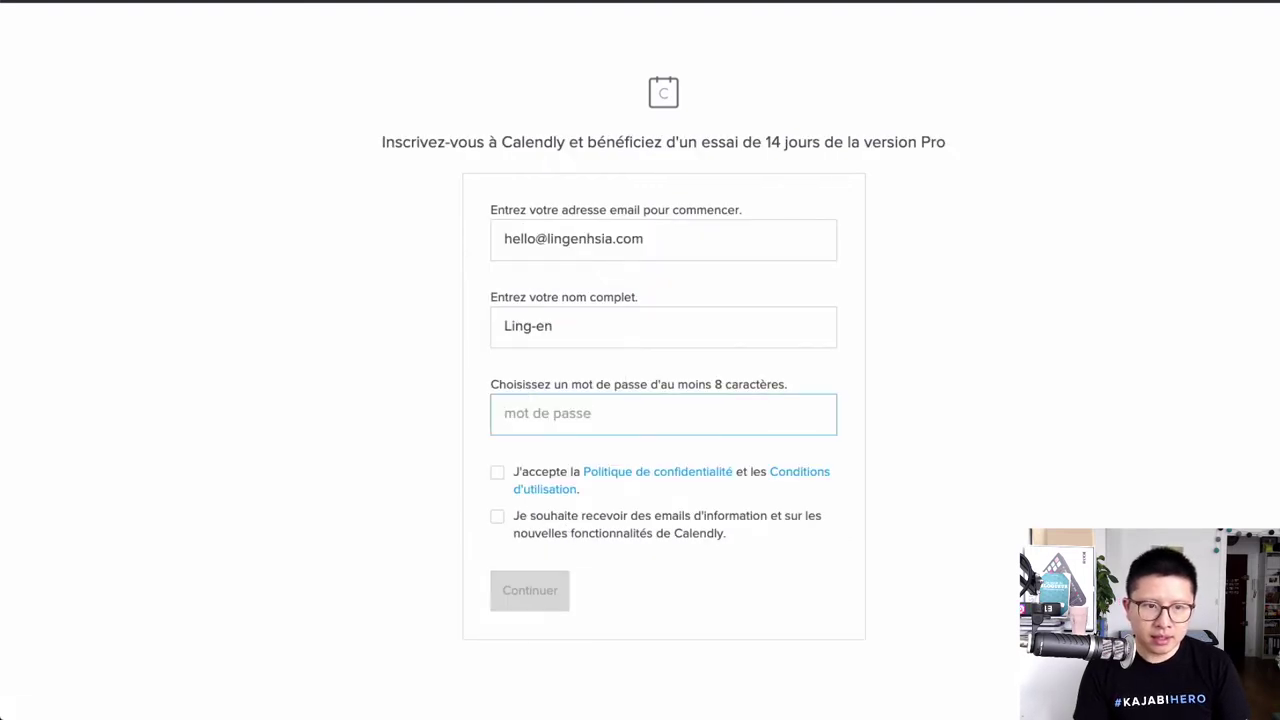
text(•••••••••)
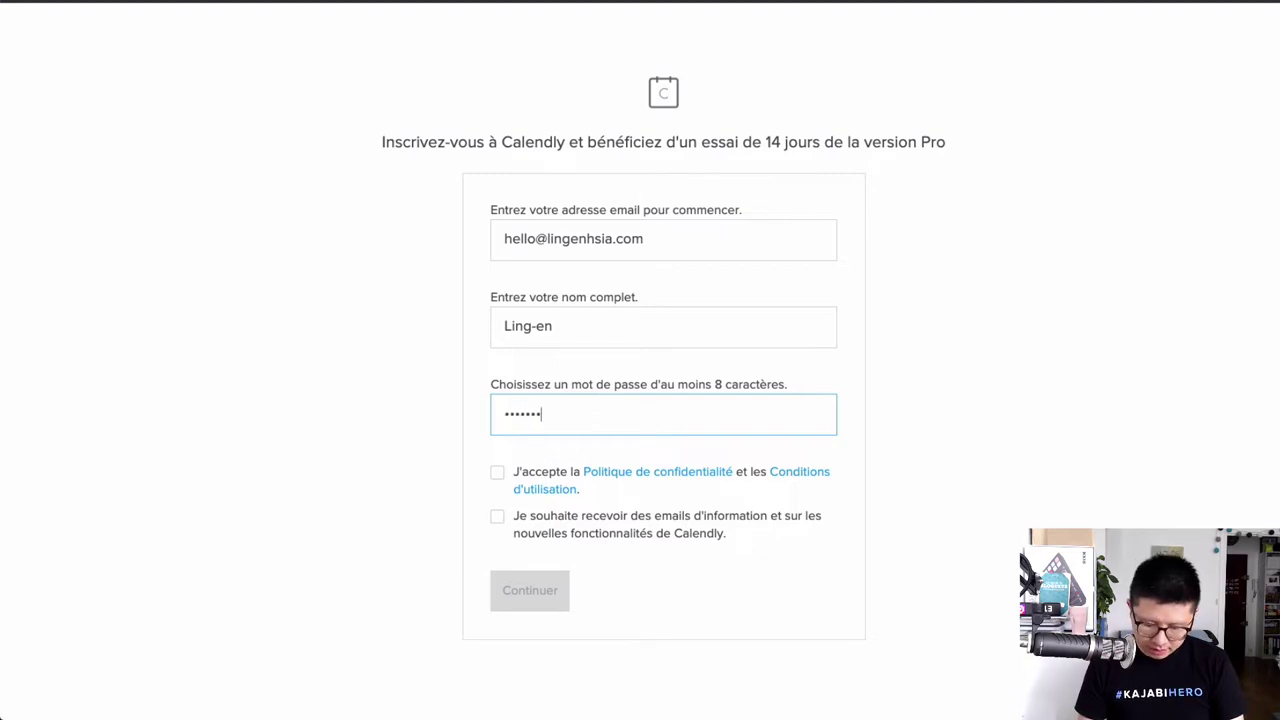
text(•••)
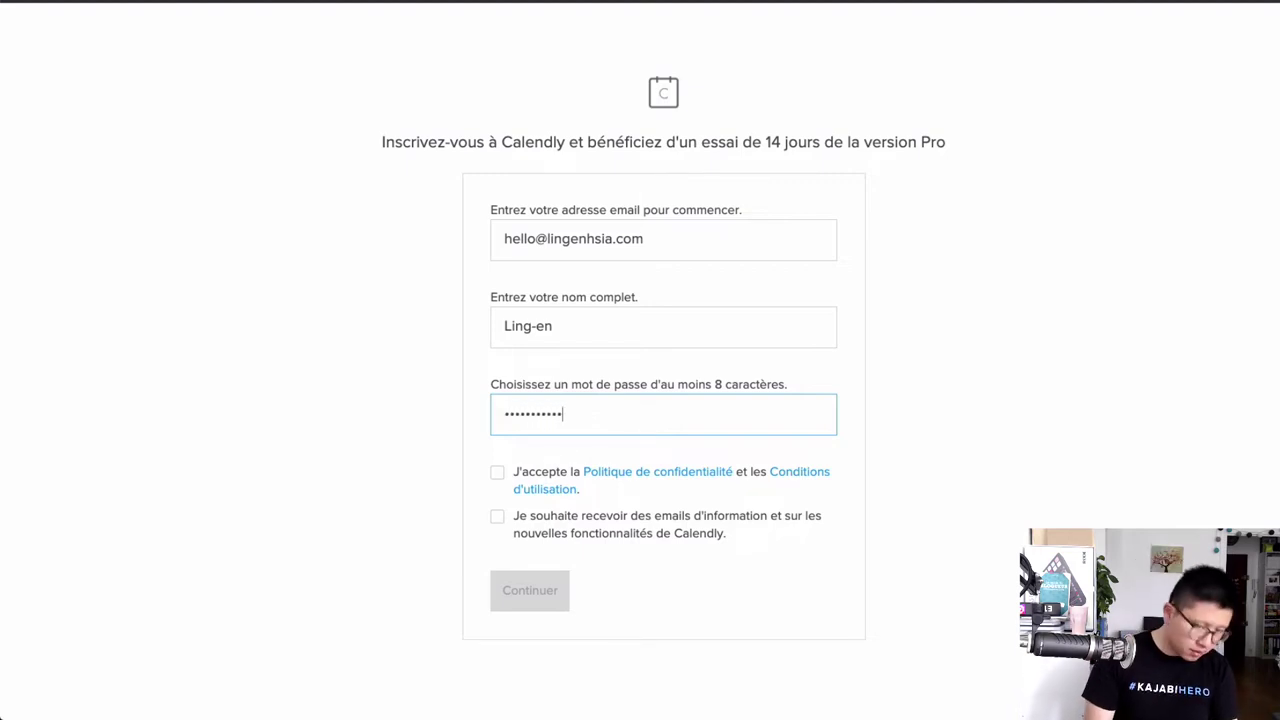
click(500, 476)
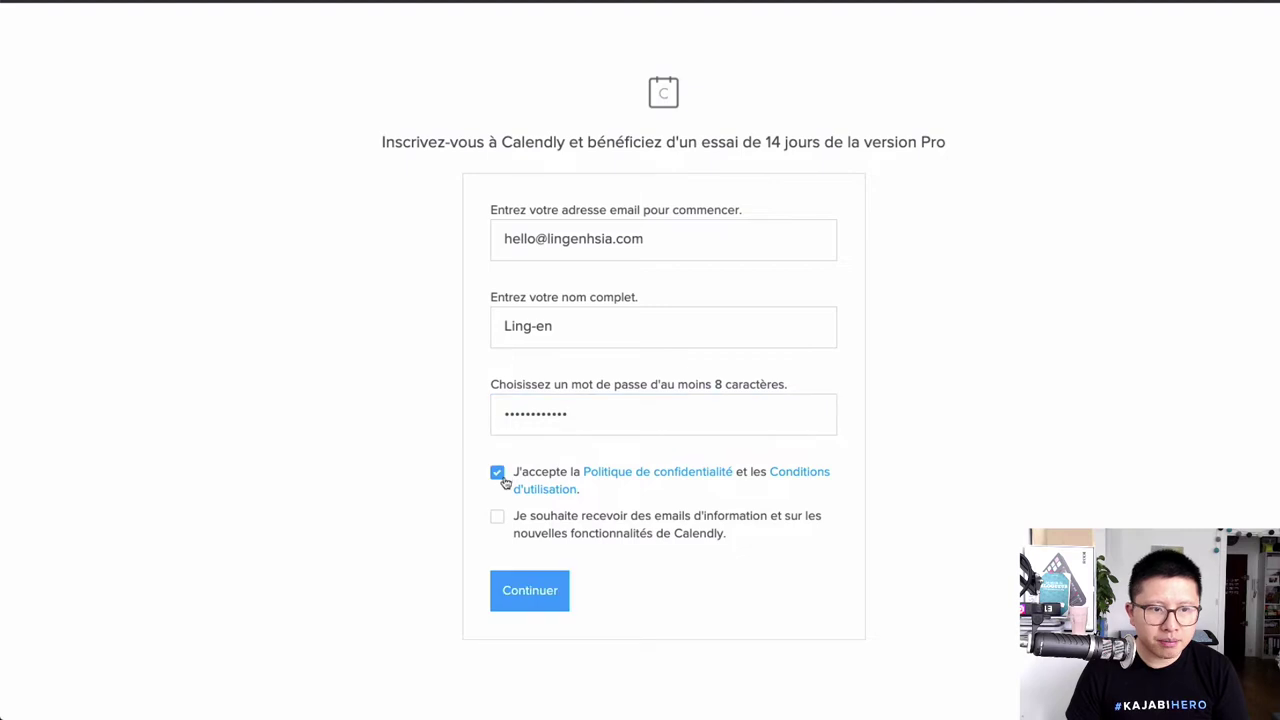
click(549, 597)
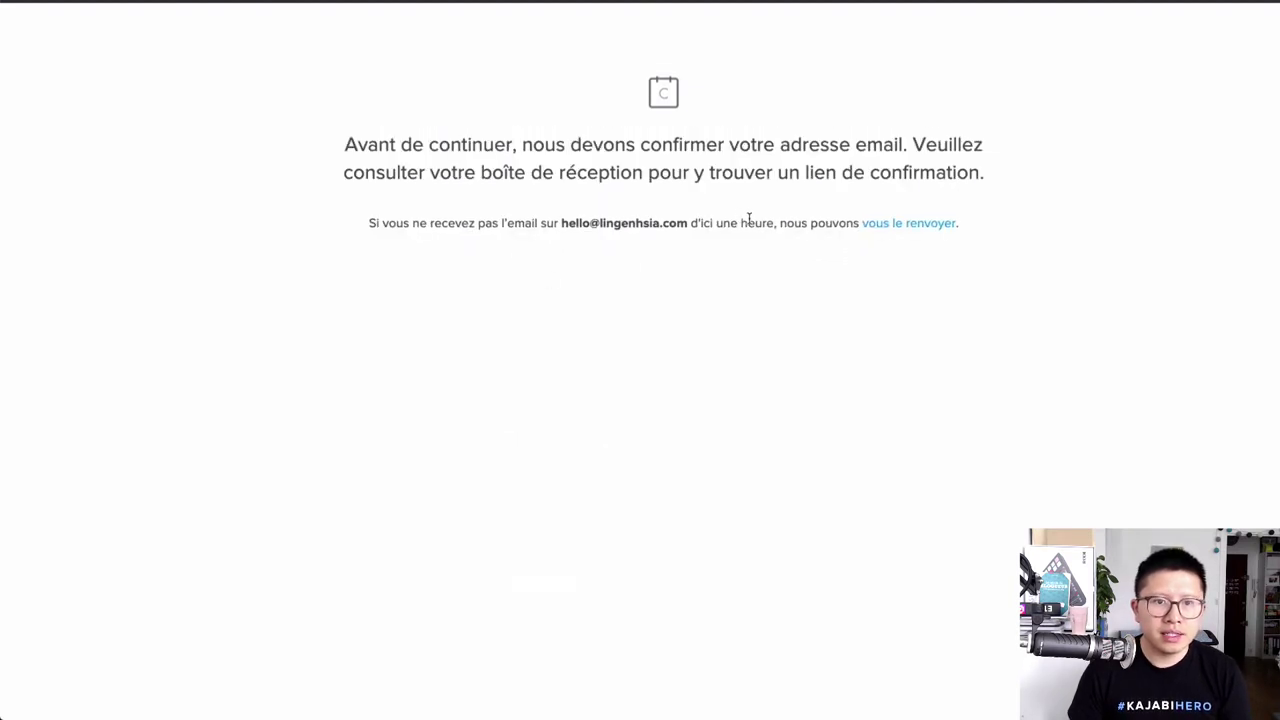
Step: Switch to Gmail, confirm the email address from Calendly's message, and log in to Calendly with the account password
key(ctrl+shift+n)
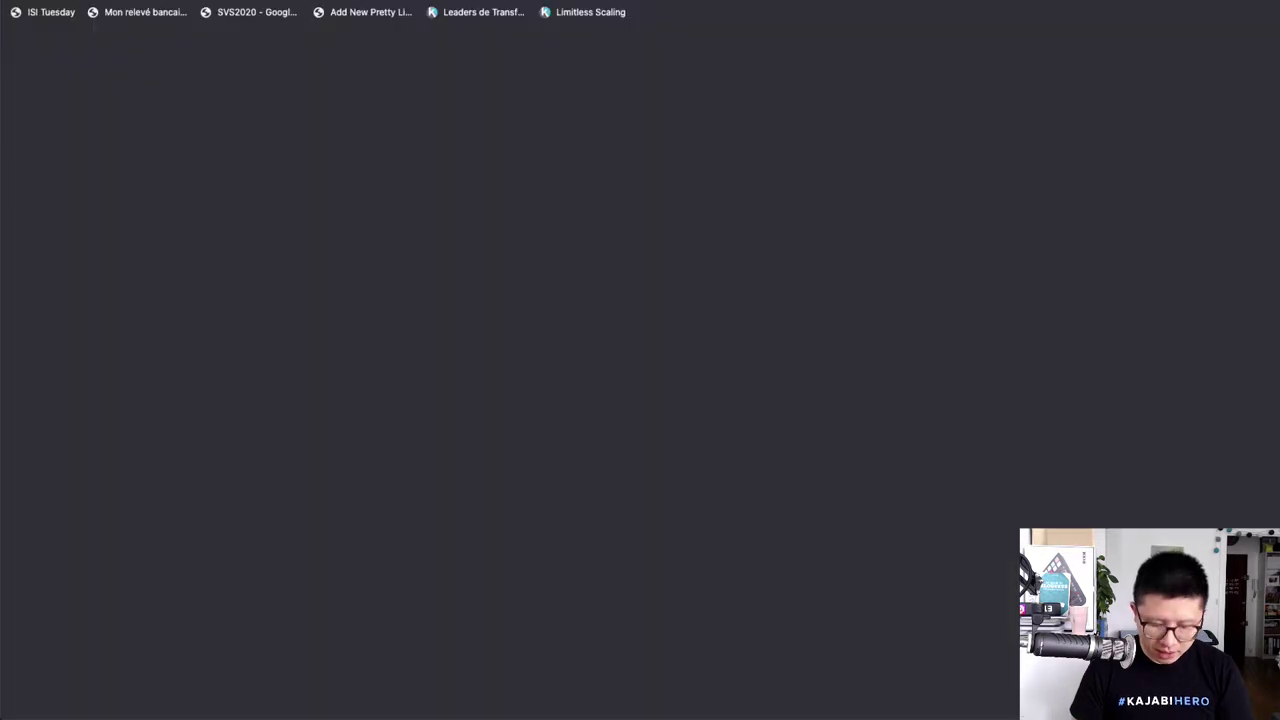
text(gmail)
key(Return)
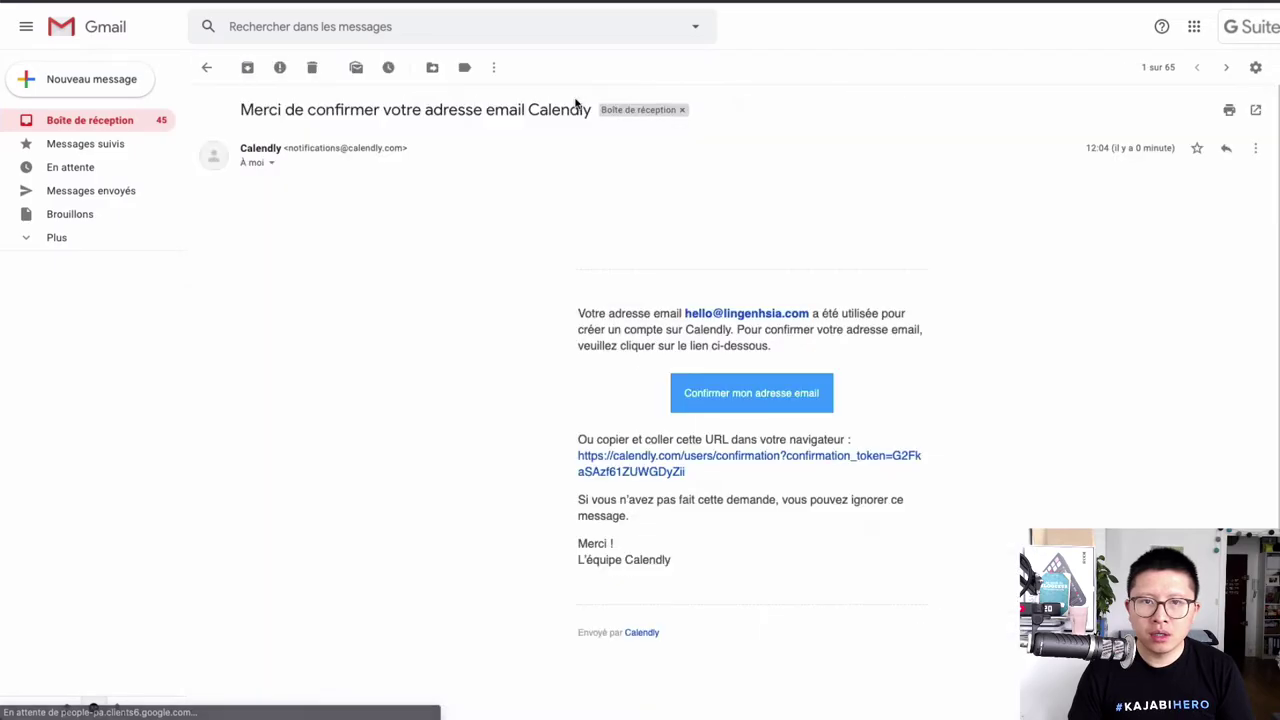
click(772, 400)
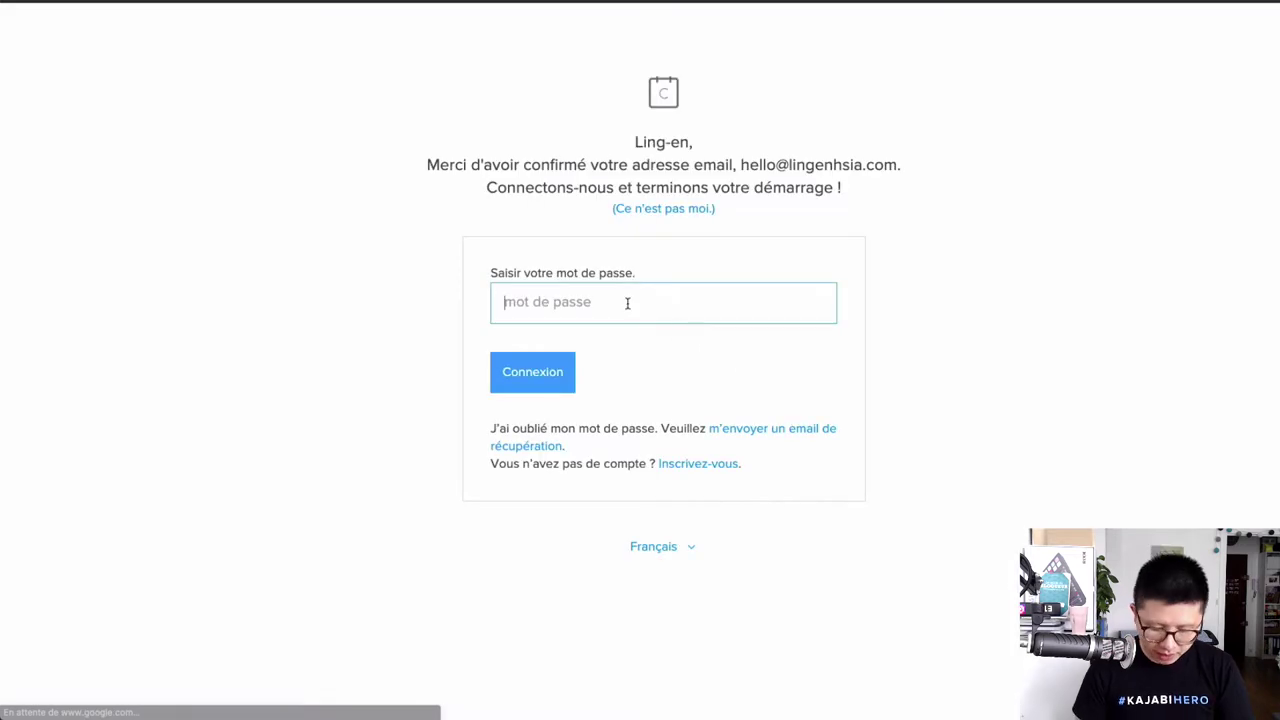
text(••••••••••••)
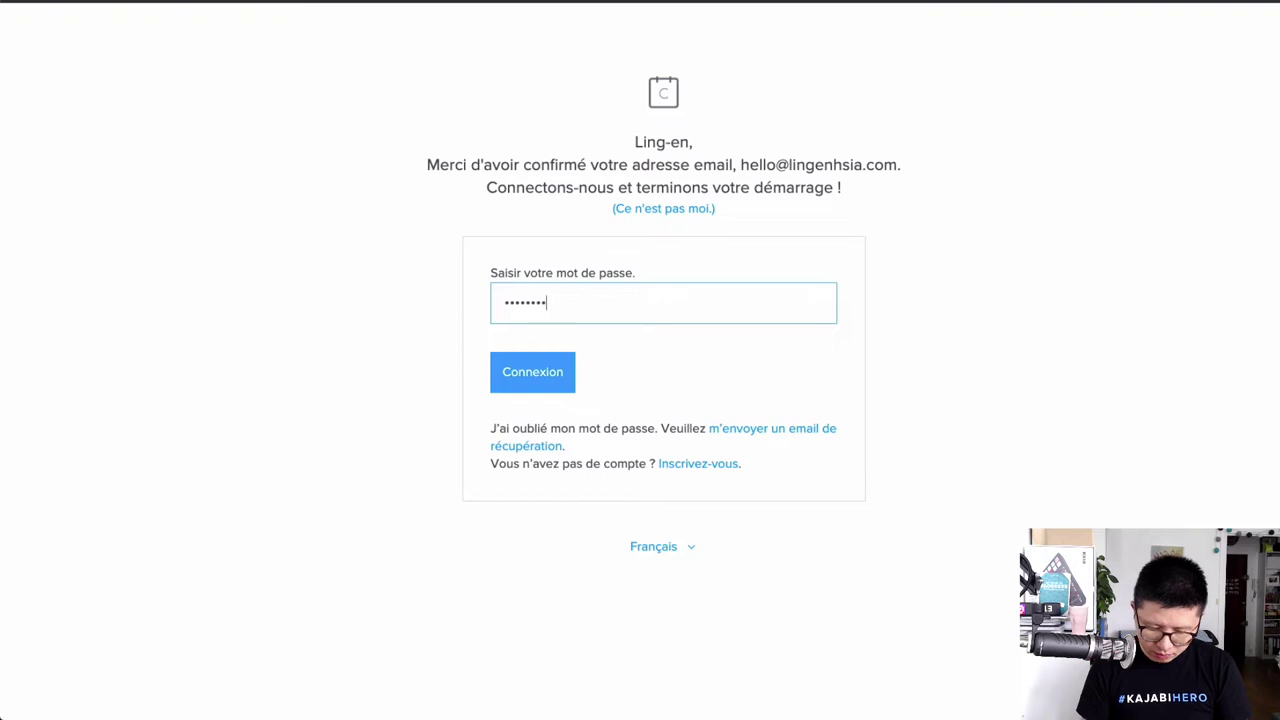
click(514, 370)
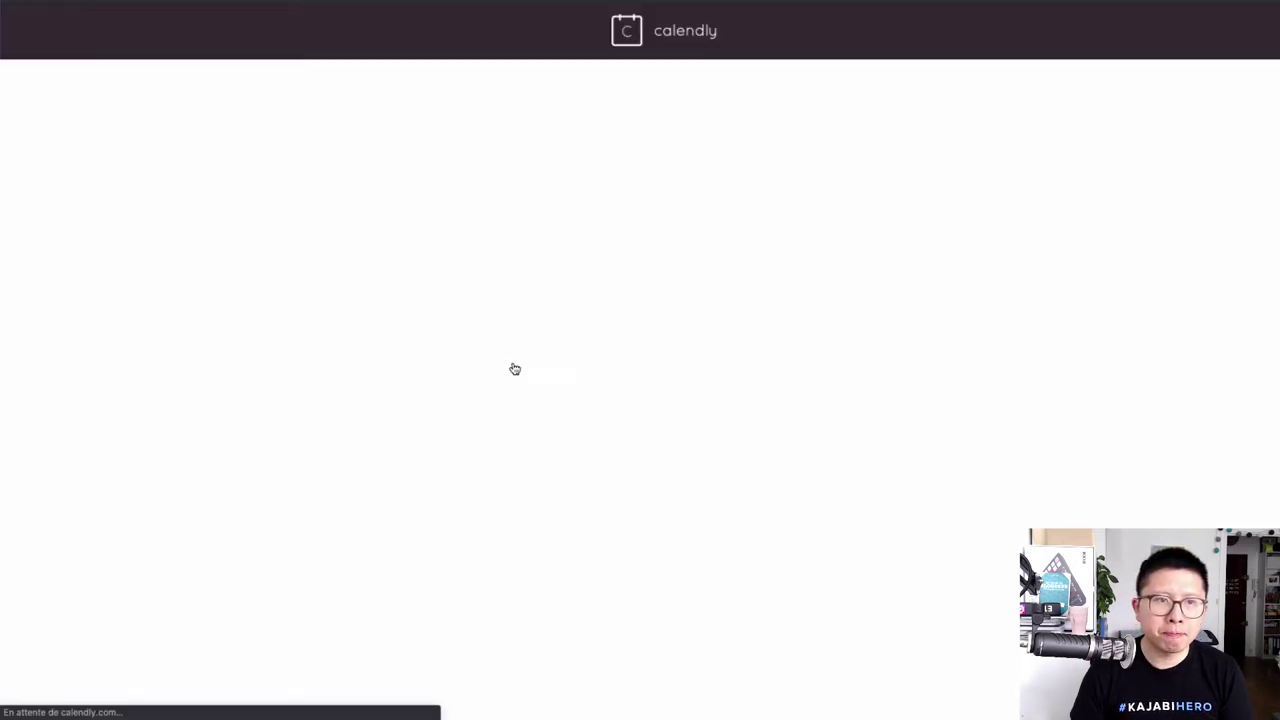
Step: Set the Calendly URL to espritvif and continue with the Central European time zone
drag(685, 359, 512, 358)
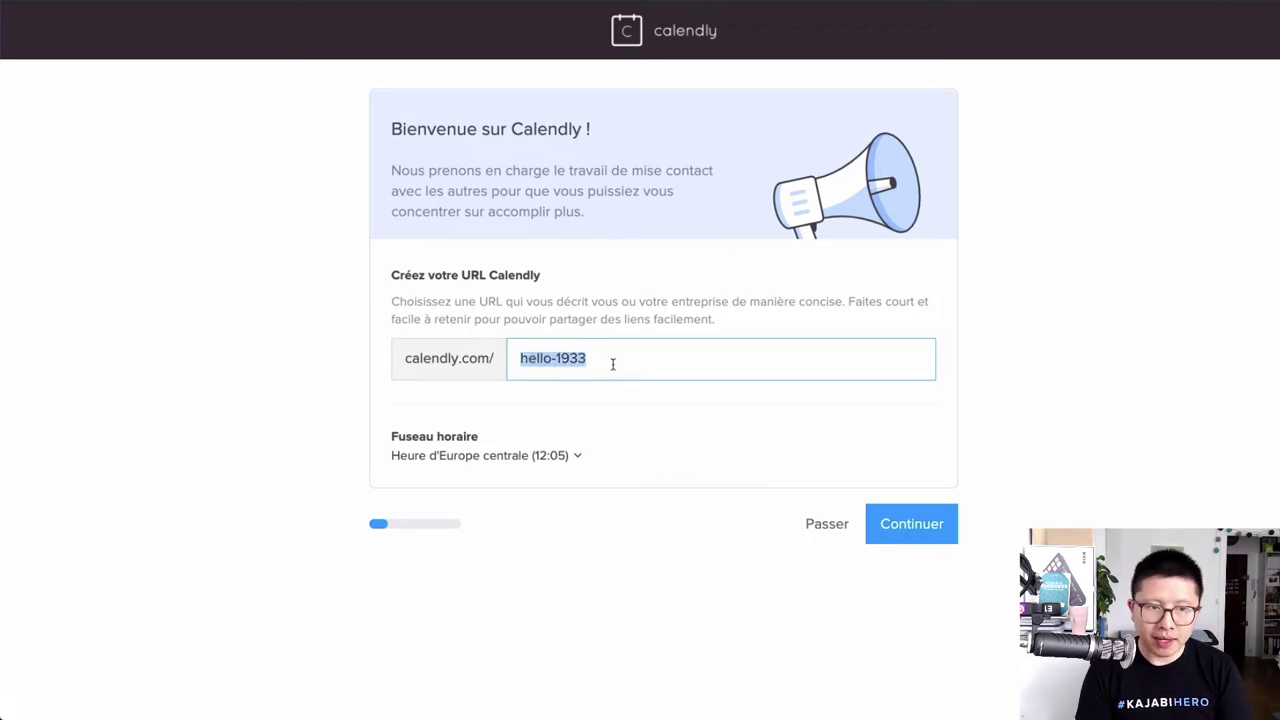
text(espritvi)
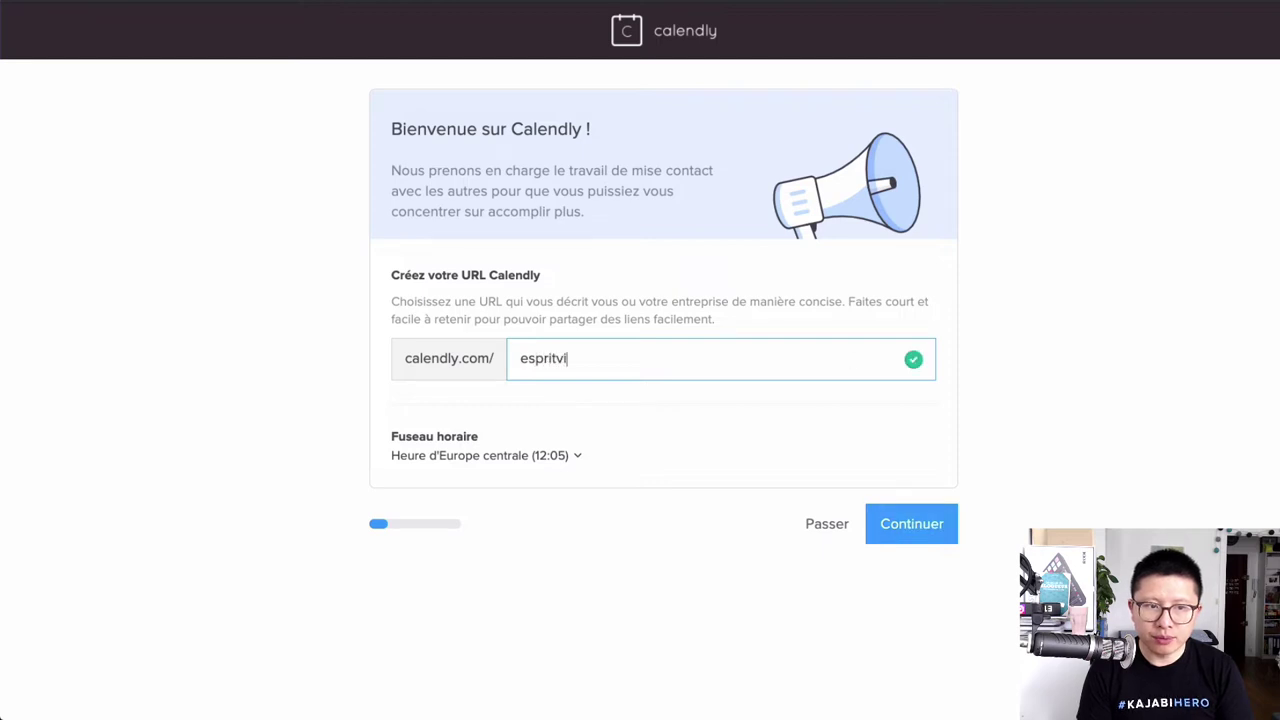
text(f)
click(958, 362)
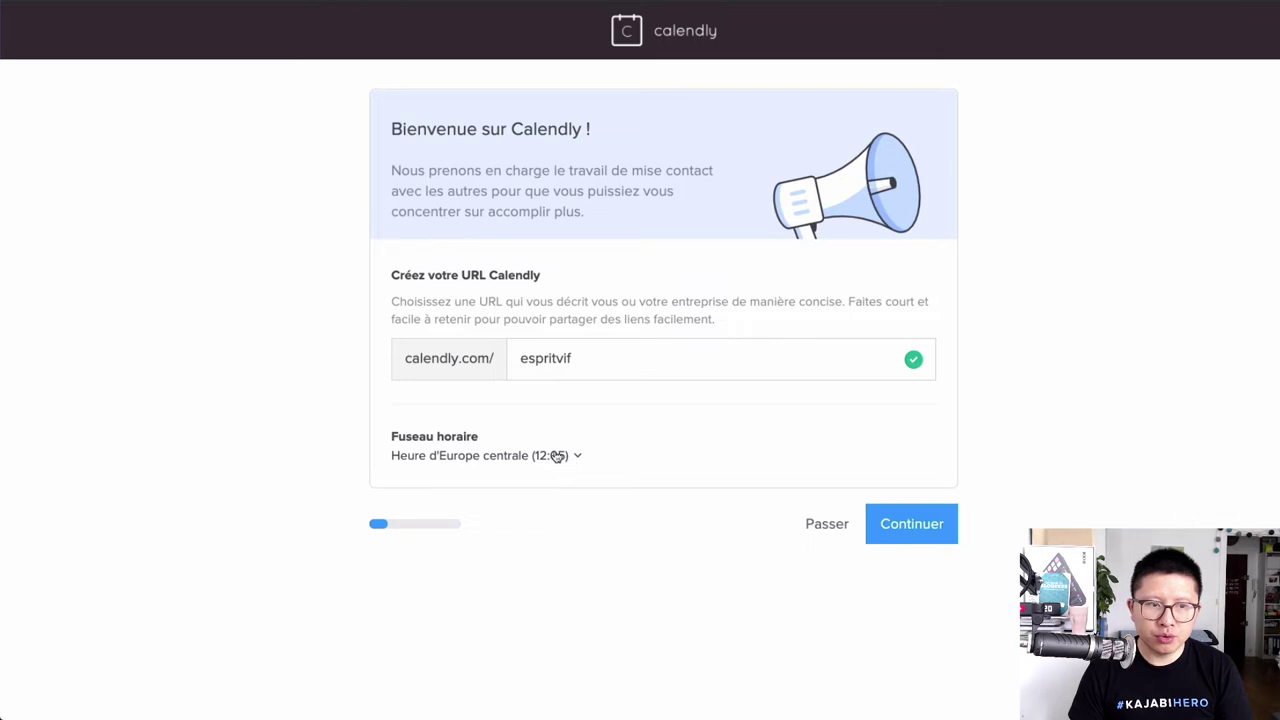
click(918, 526)
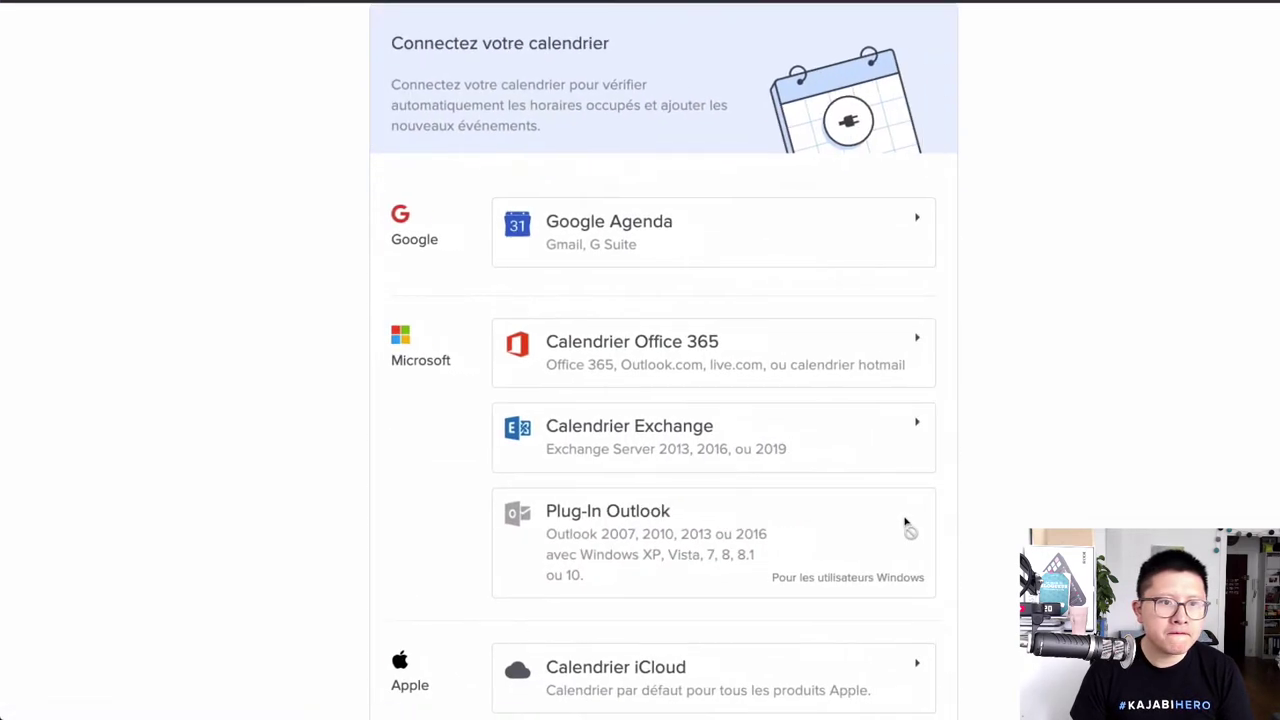
Step: Connect Google Agenda using the listed Google account and authorize Calendly to access its calendars
click(678, 246)
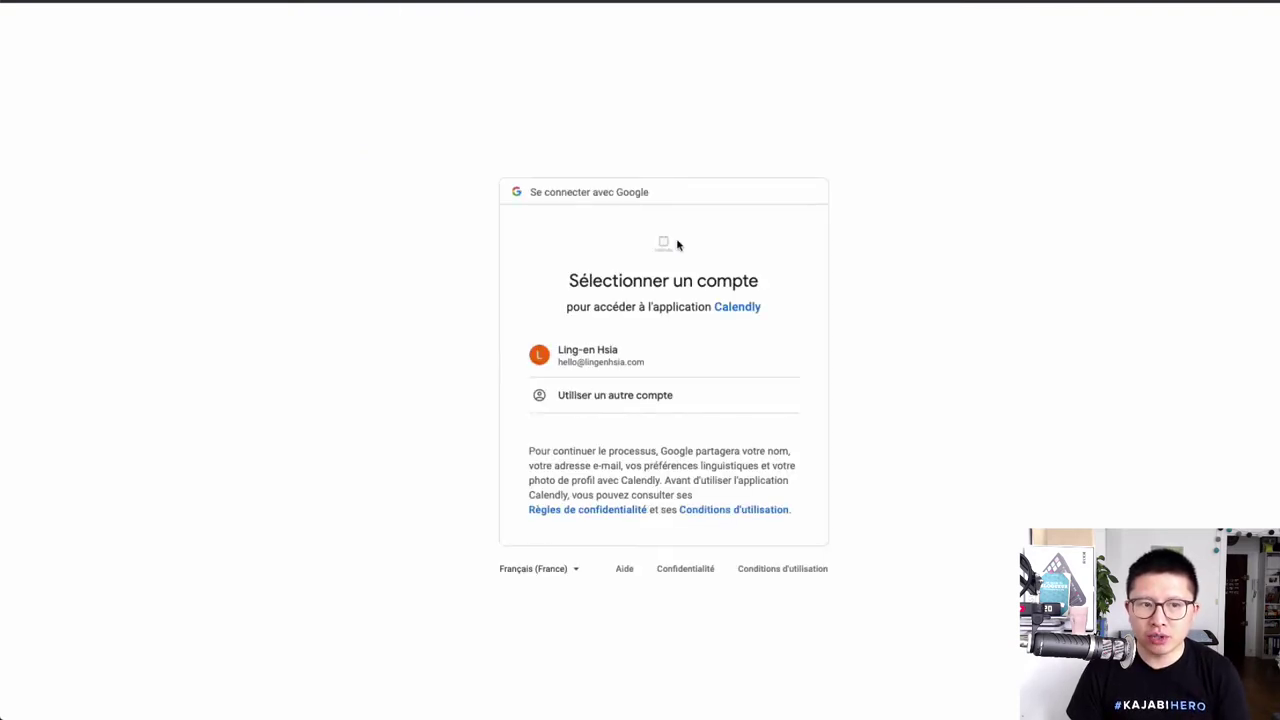
click(621, 358)
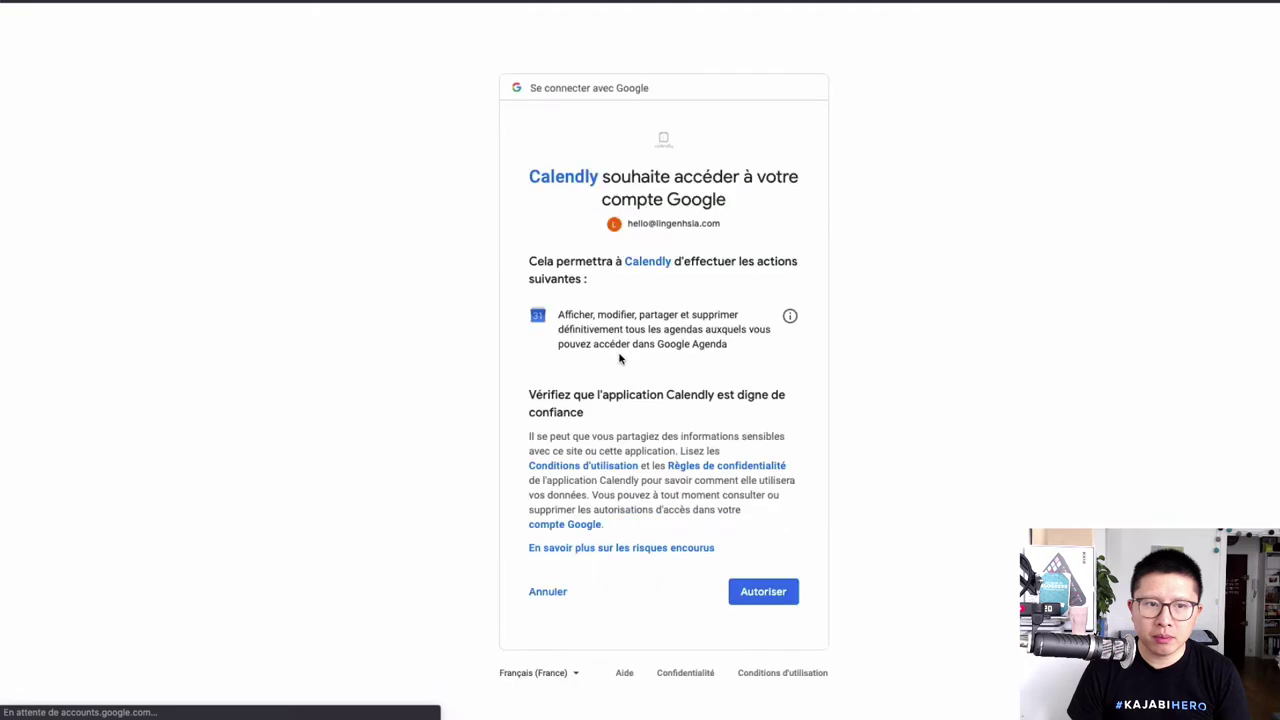
click(793, 587)
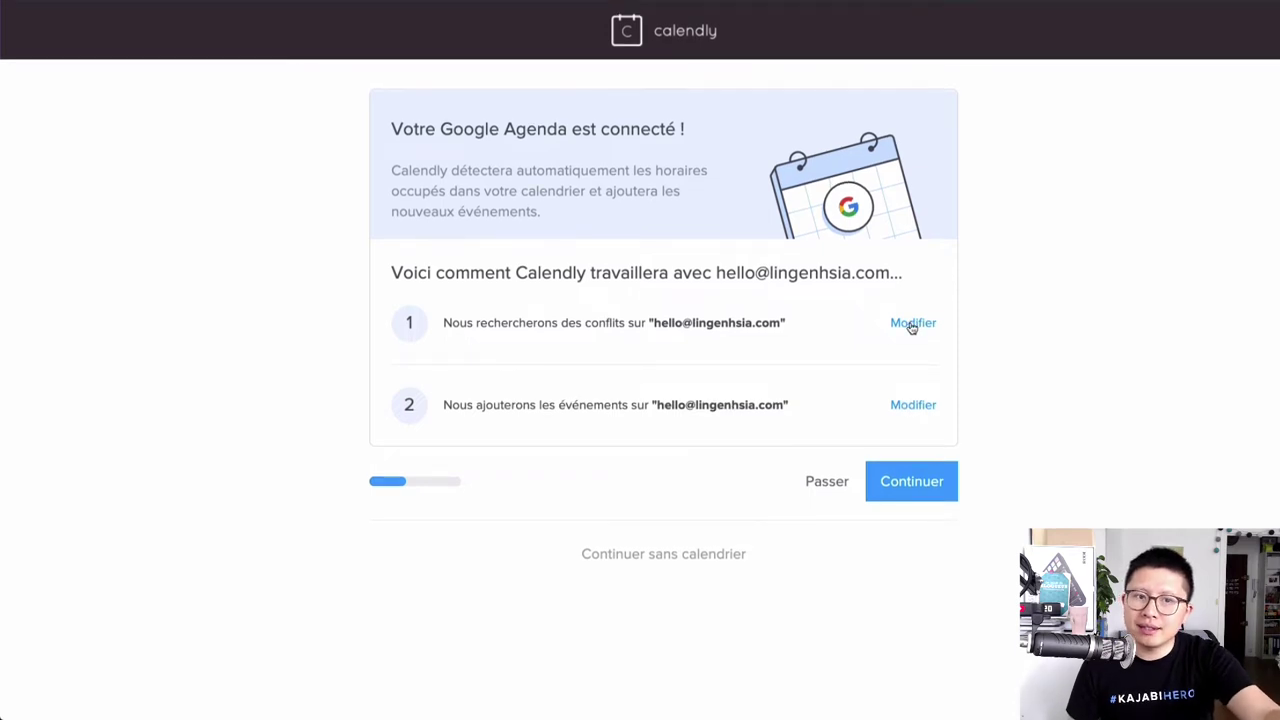
Step: Accept the proposed calendar settings and the default availability of 09:00 to 17:00, Monday to Friday
click(910, 487)
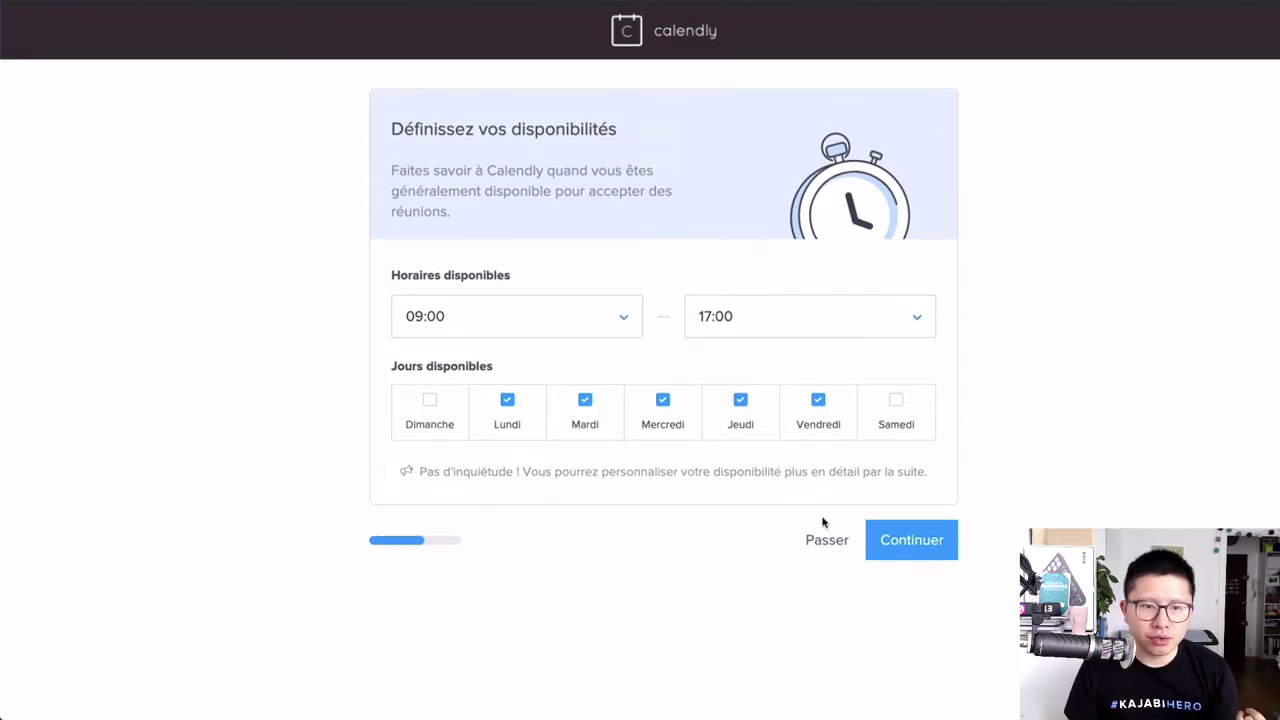
click(908, 542)
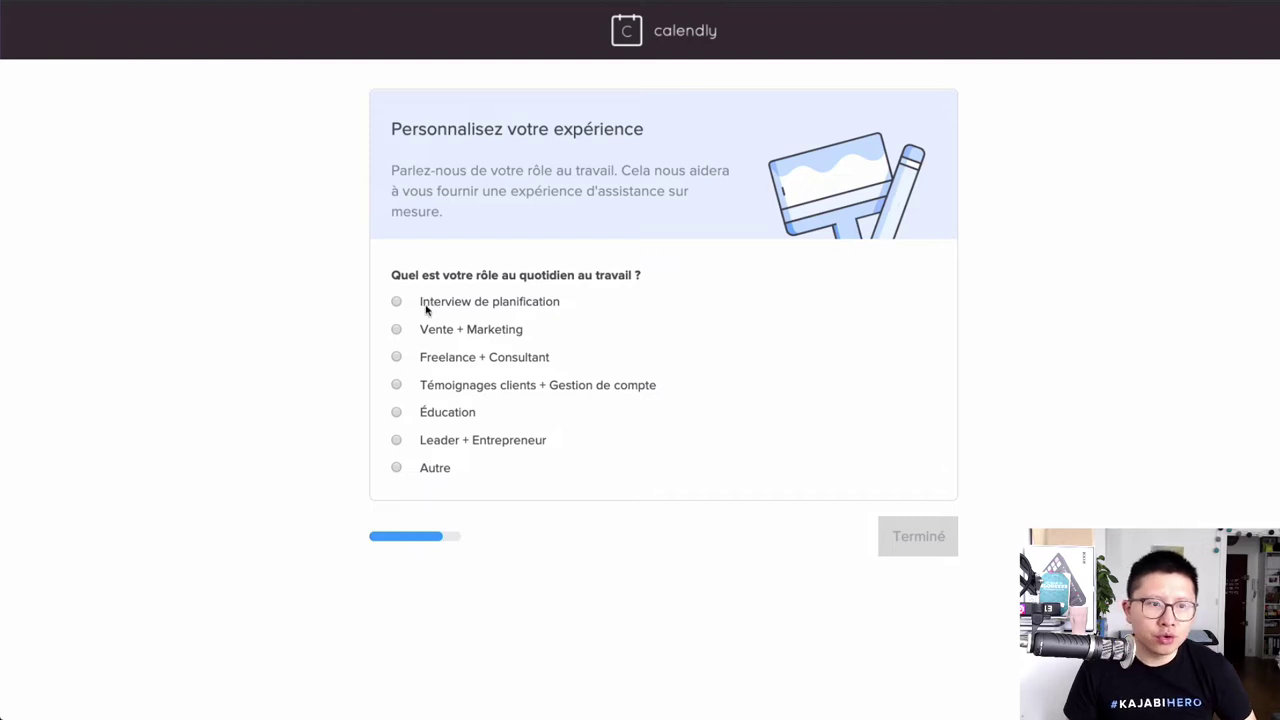
Step: Set the everyday work role to Leader + Entrepreneur and finish the account onboarding
click(398, 441)
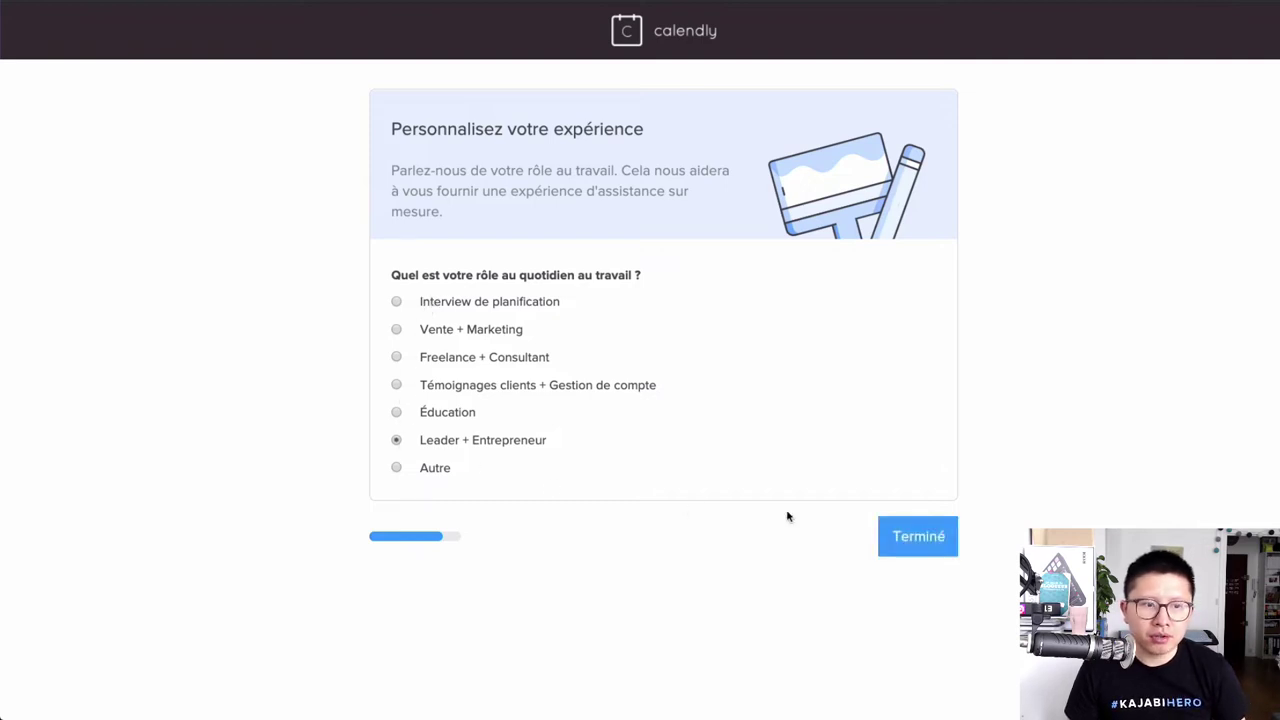
click(918, 533)
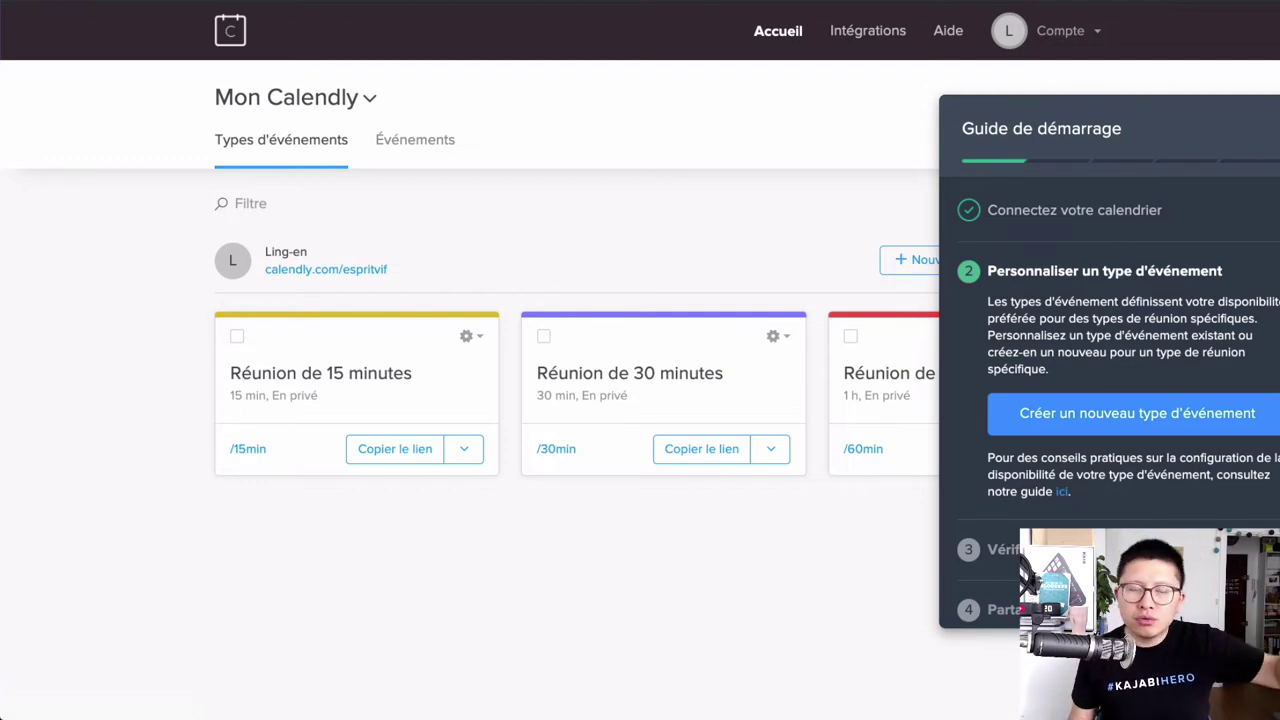
Step: Create a new private event type named "Appel stratégique"
click(1136, 411)
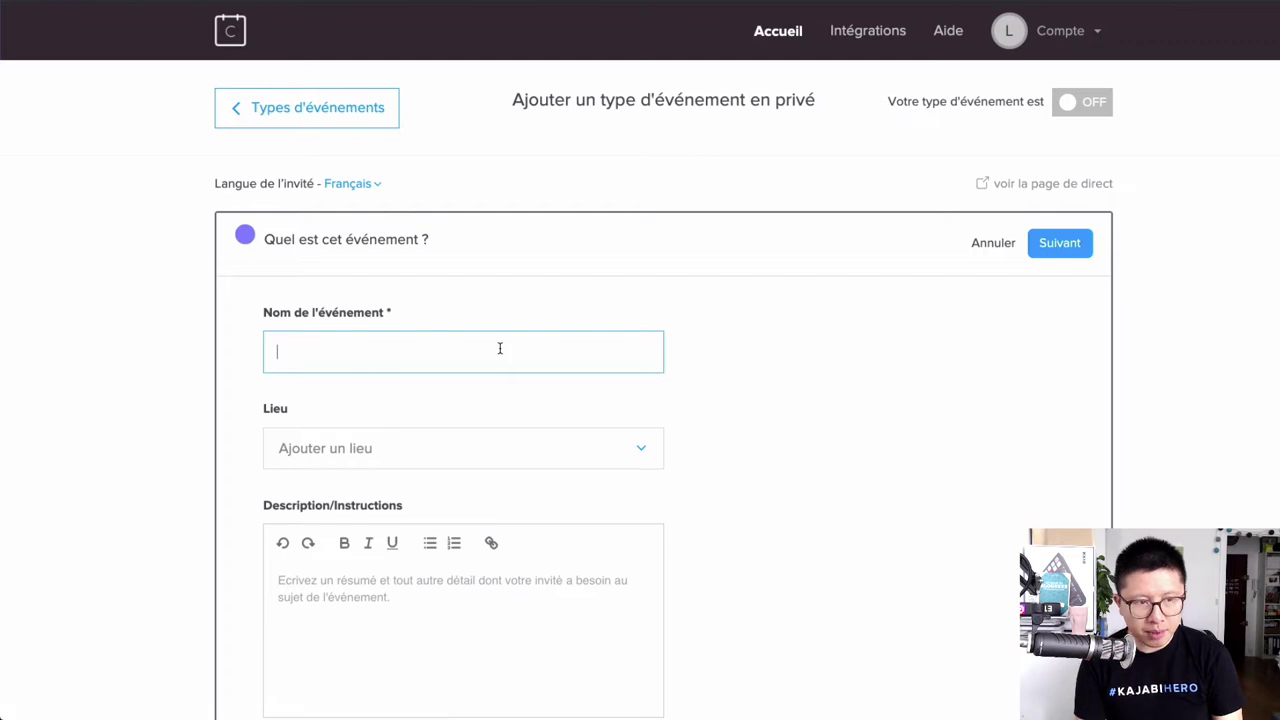
text(Appel stra)
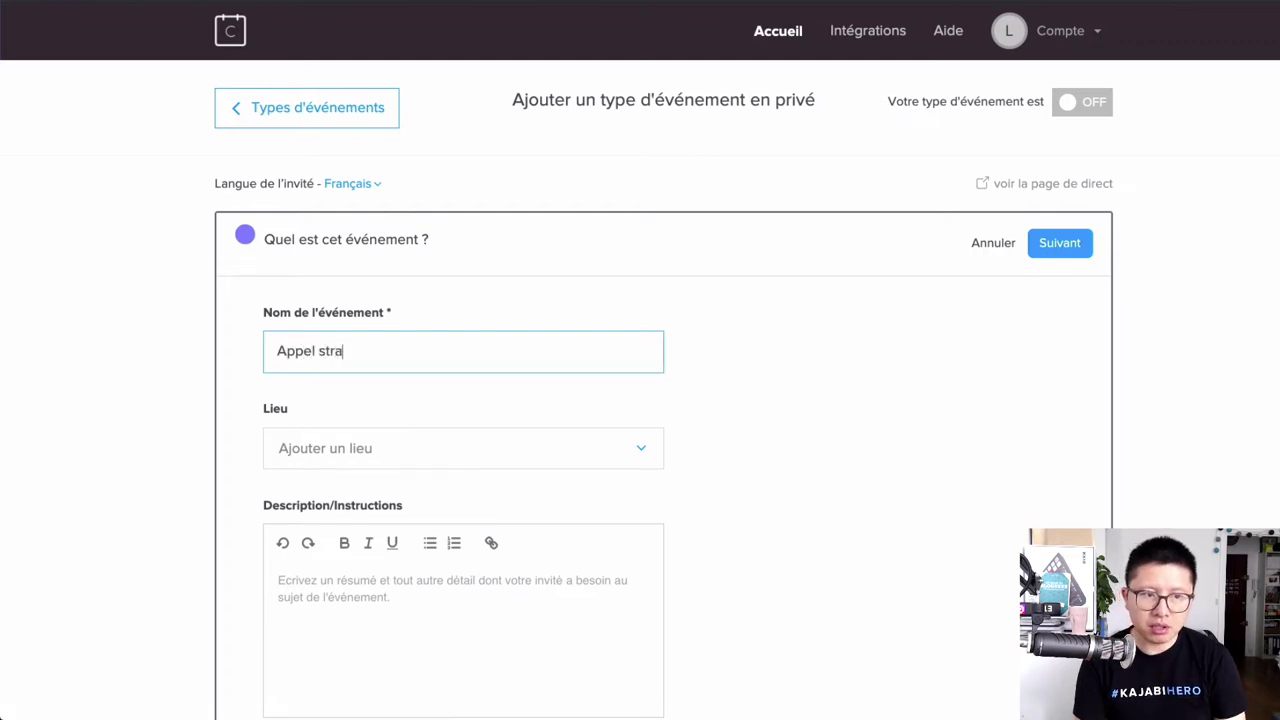
text(tégique)
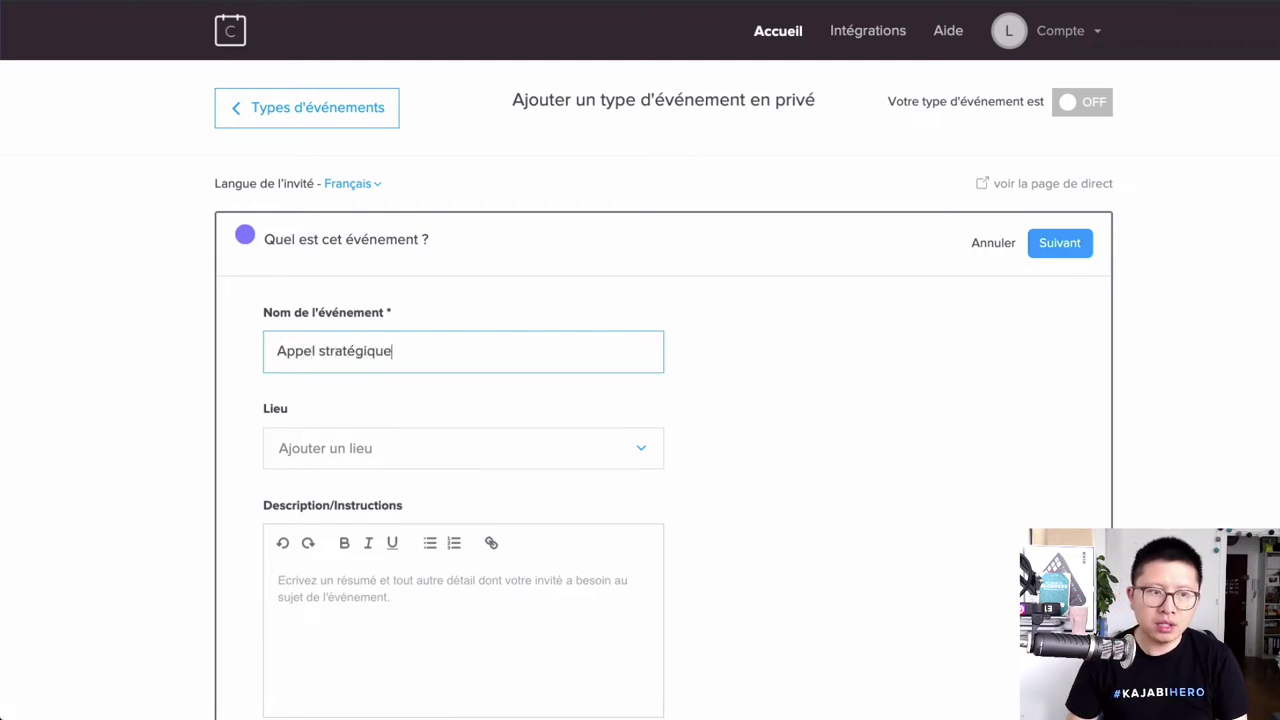
Step: Set the event's location to Personnalisé with the text "Appel téléphonique", displayed while booking
scroll(198, 334, down, 2)
click(360, 364)
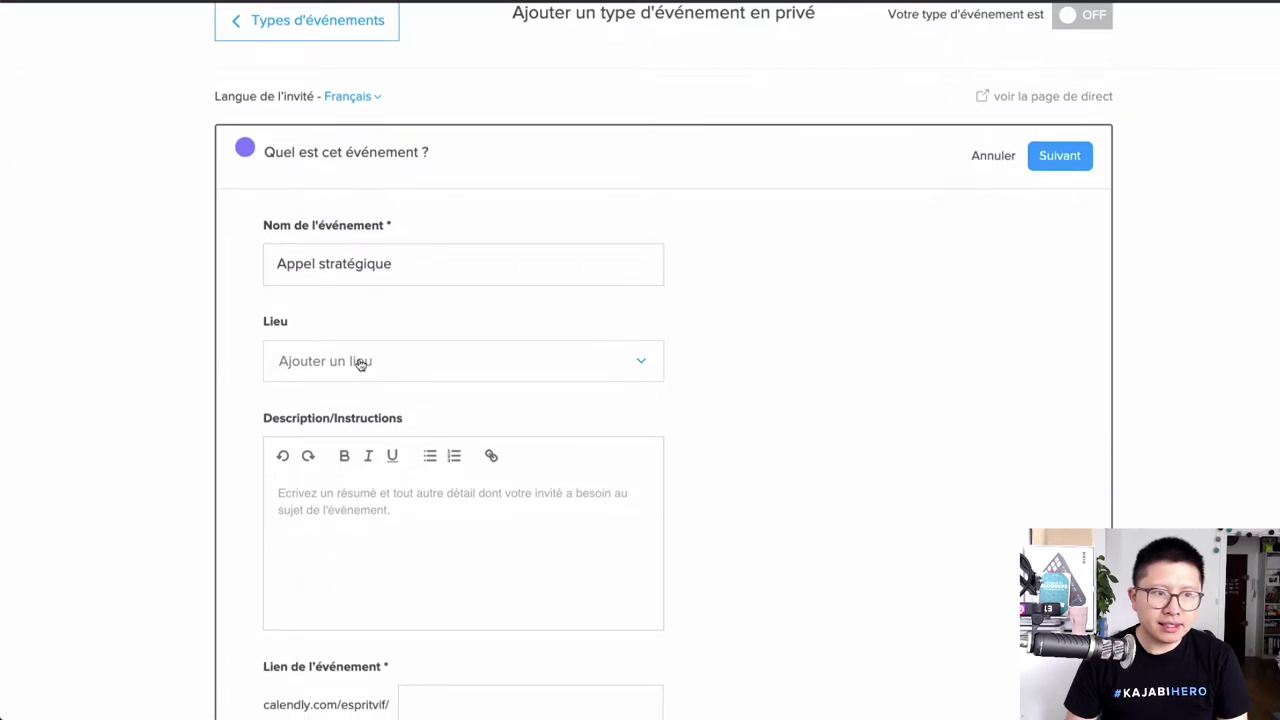
scroll(203, 346, down, 2)
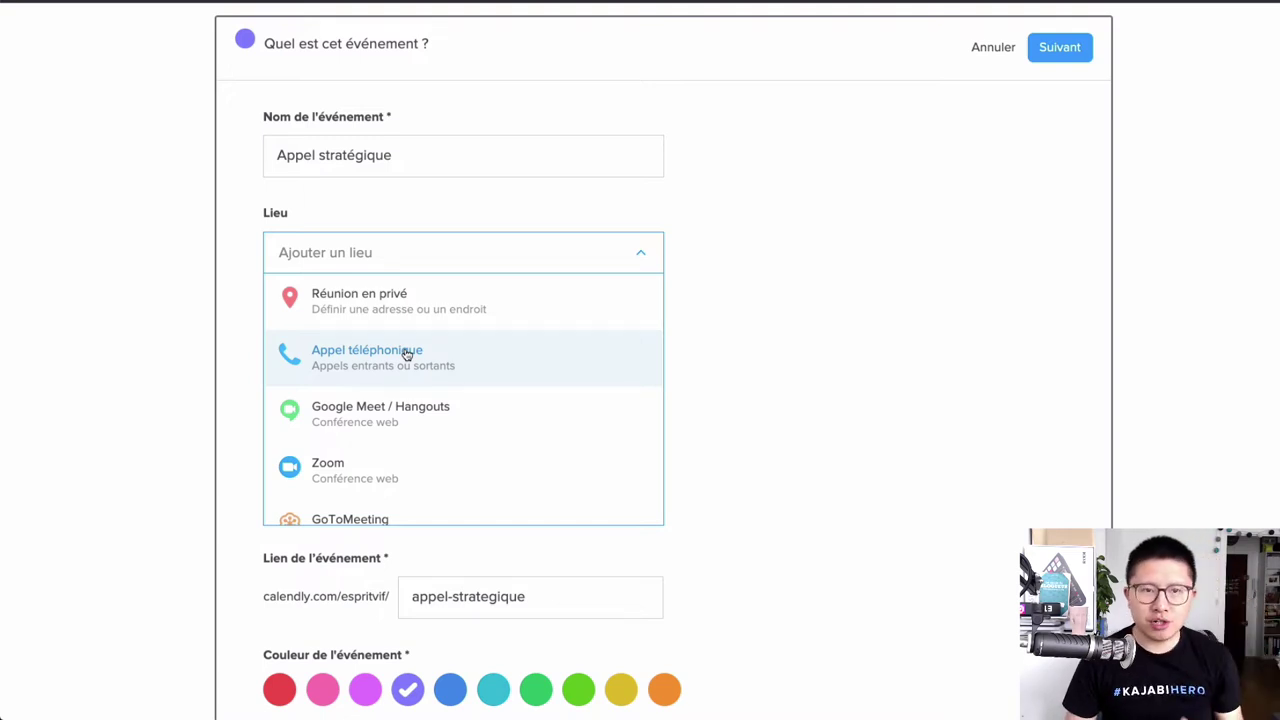
click(359, 255)
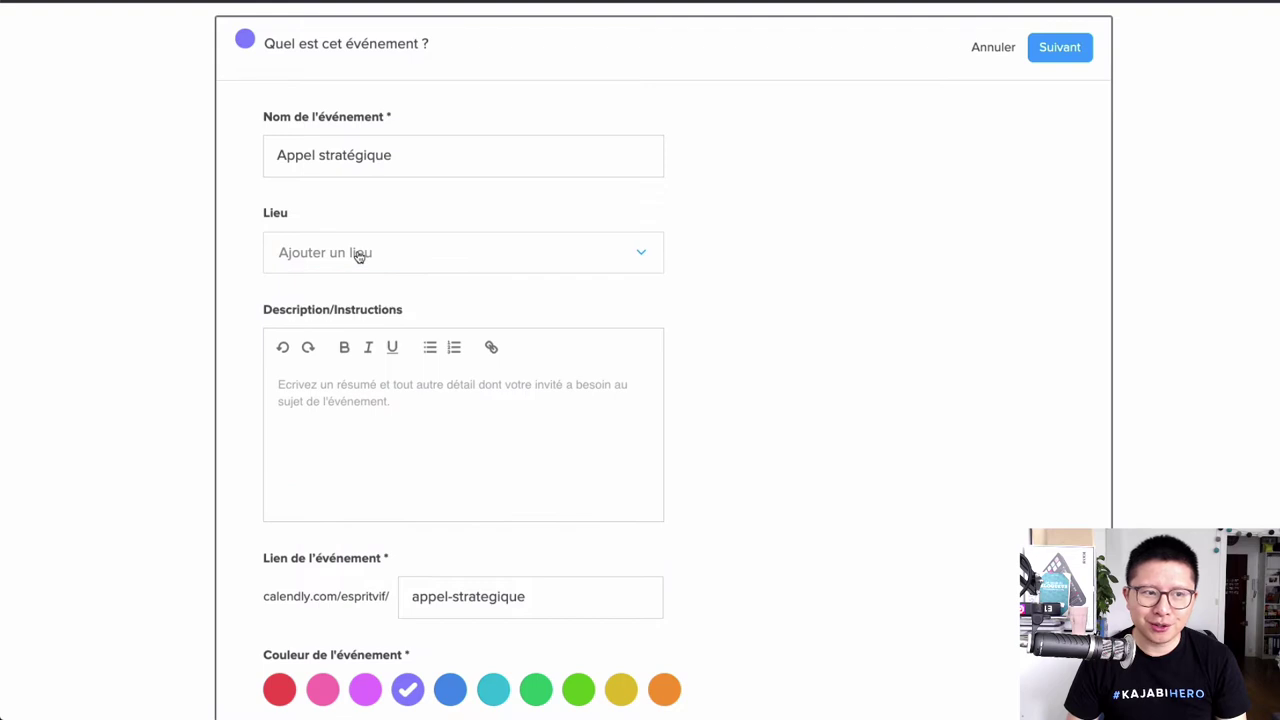
click(359, 255)
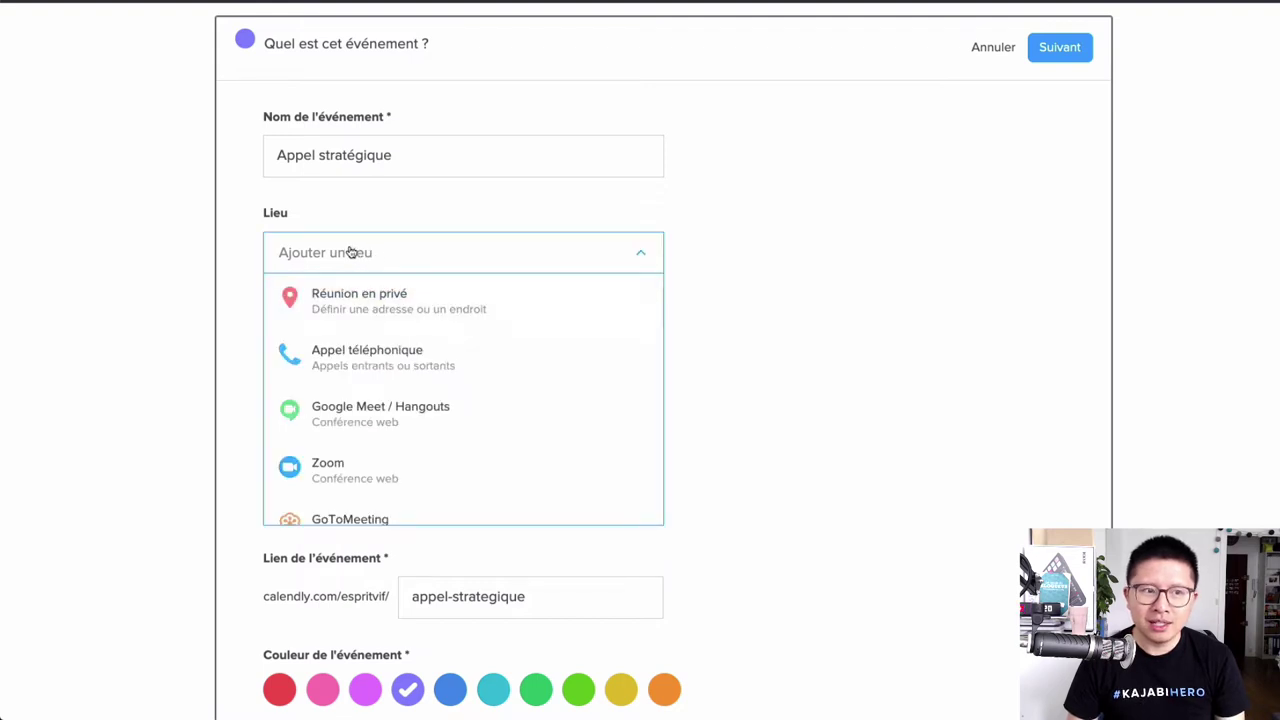
scroll(400, 337, down, 3)
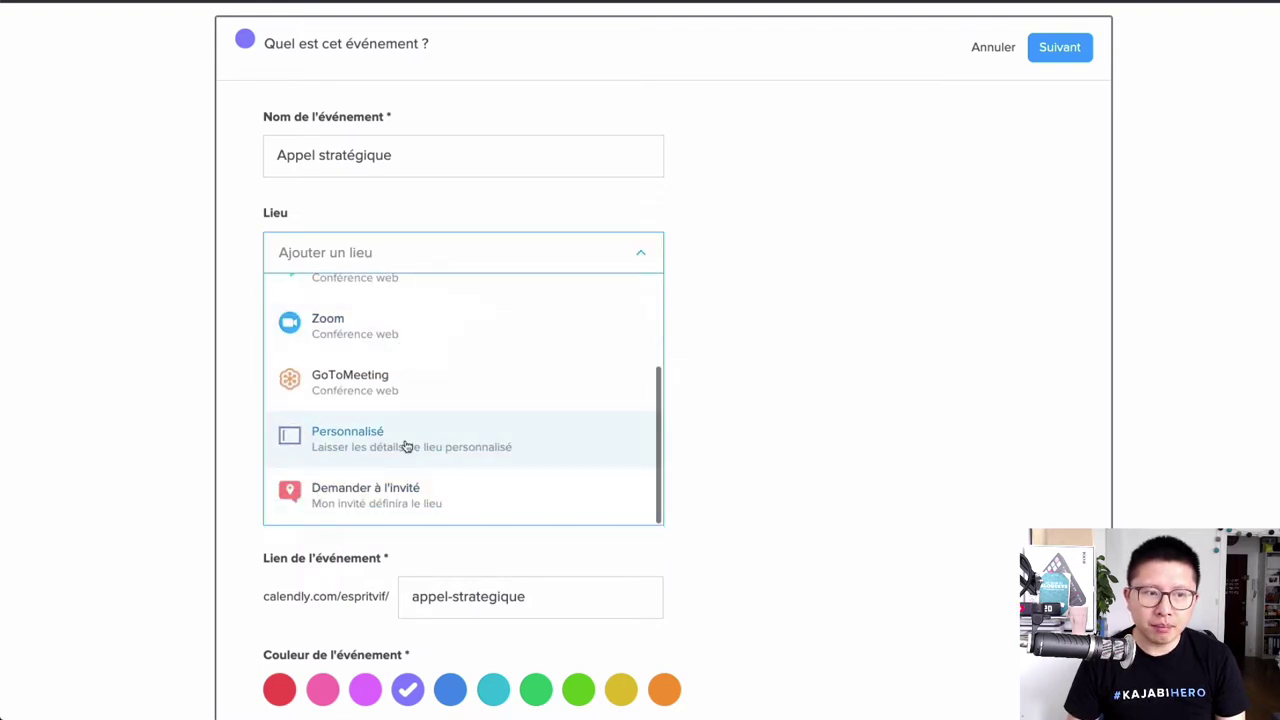
click(406, 445)
click(600, 185)
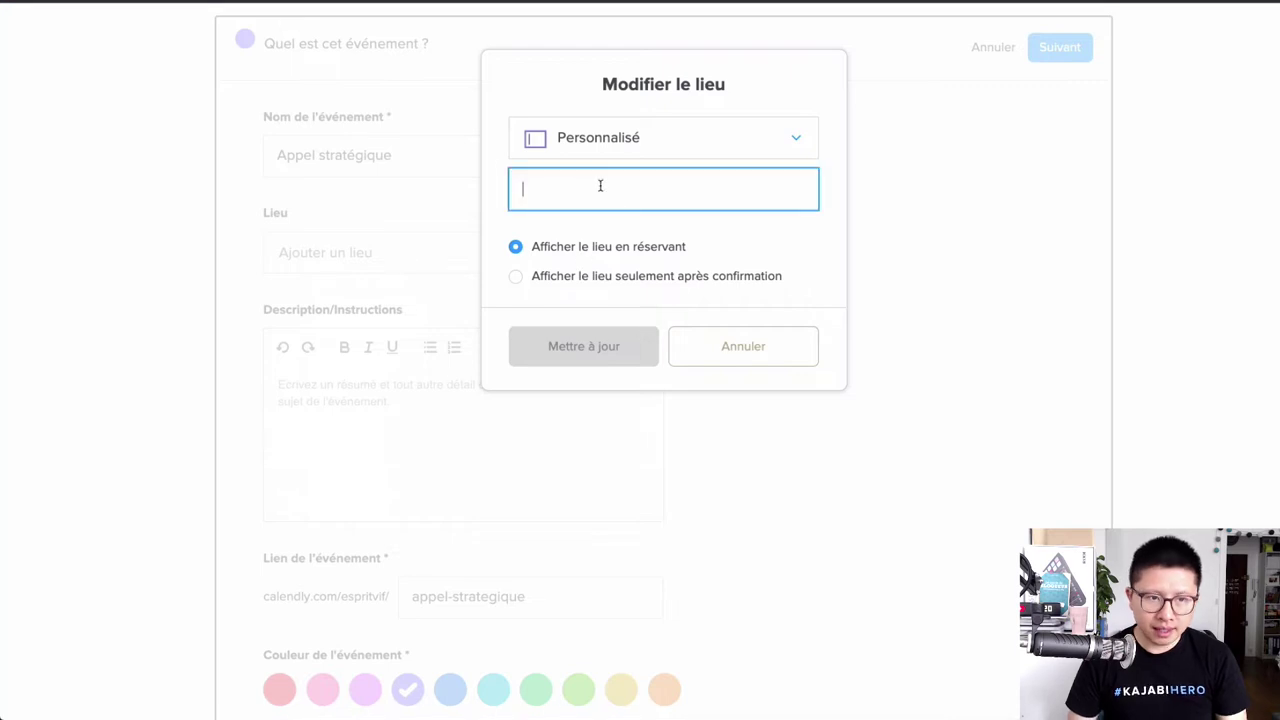
text(Appel t)
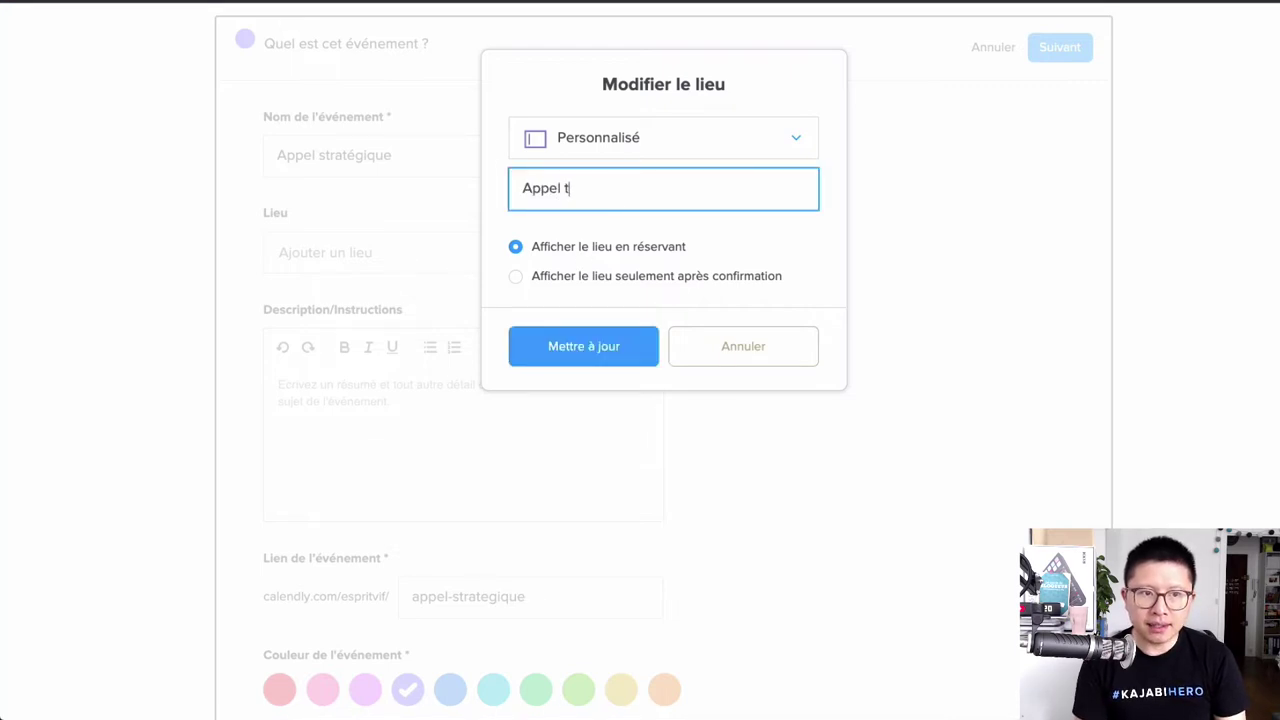
text(éléphoniqu)
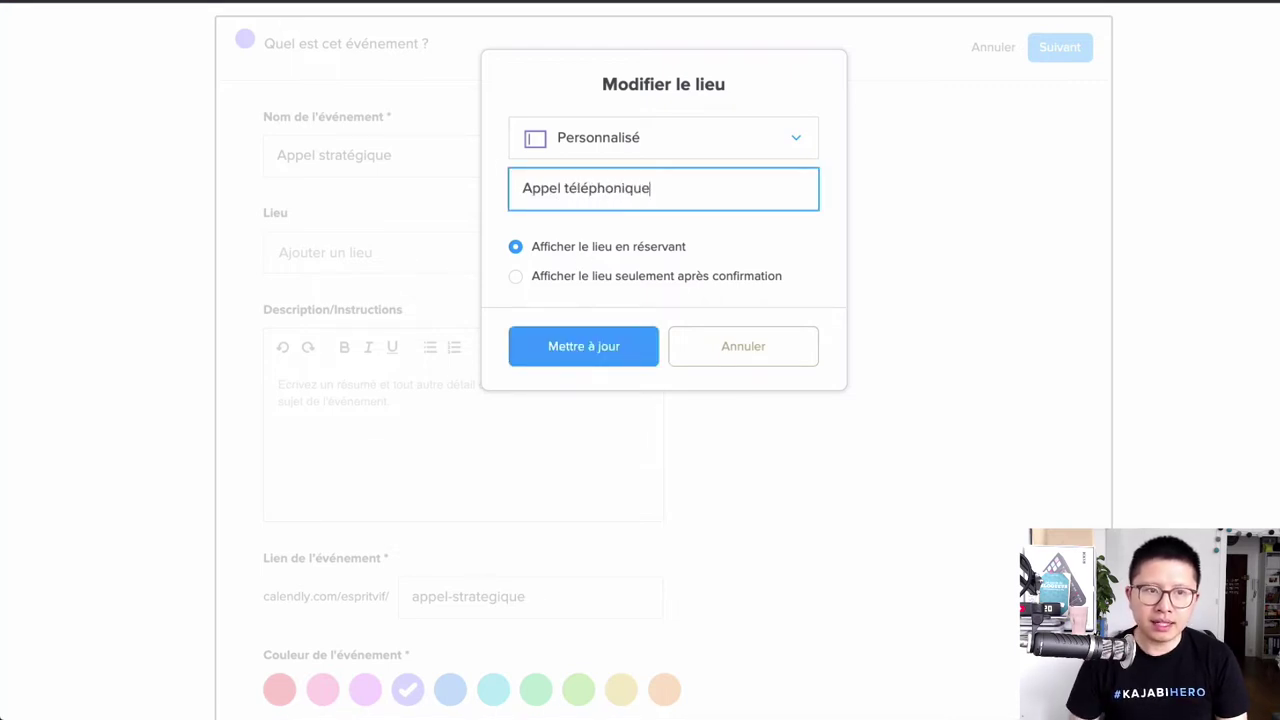
text(e)
click(590, 347)
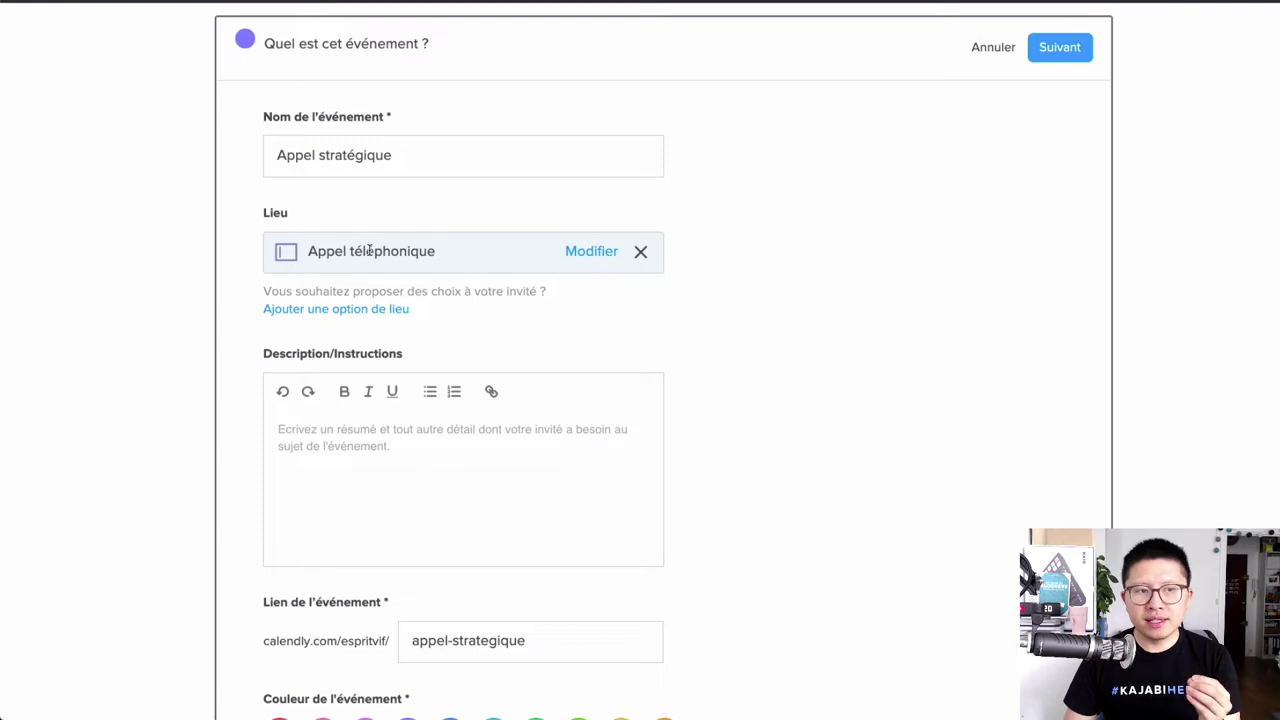
Step: Reopen the event's location and look through the available location types, keeping the custom one
click(580, 252)
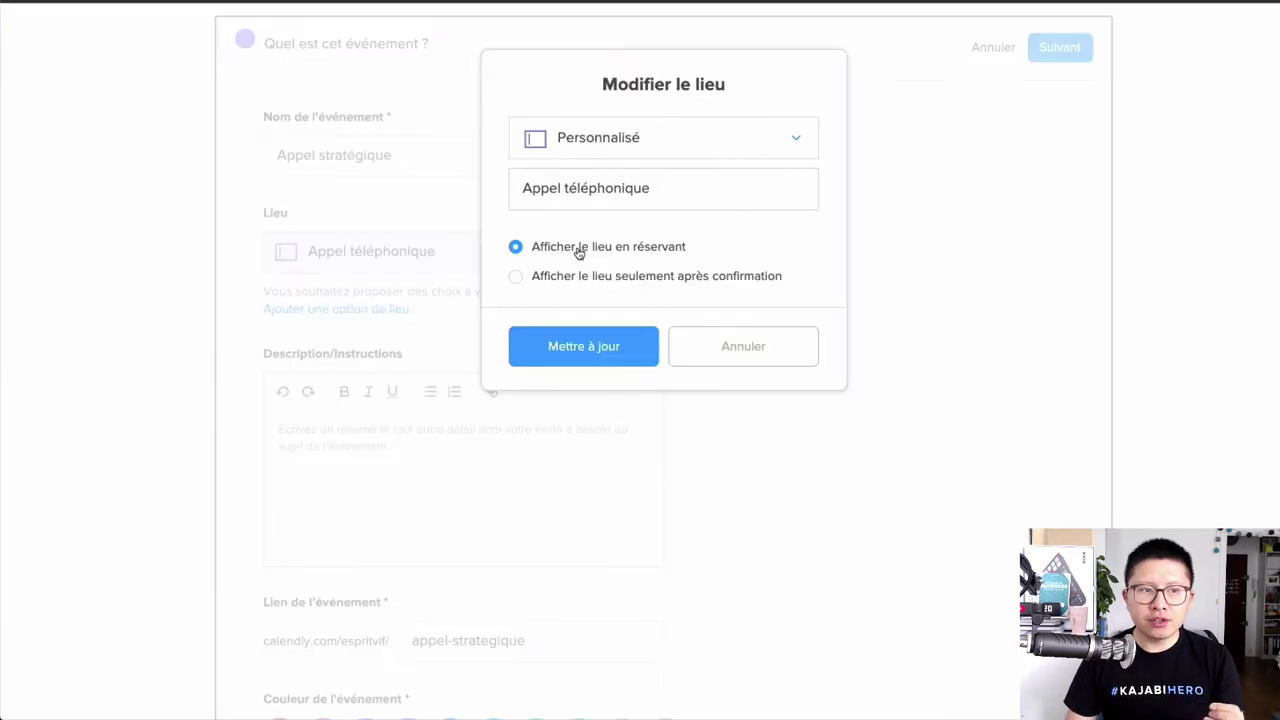
click(603, 146)
scroll(637, 314, down, 2)
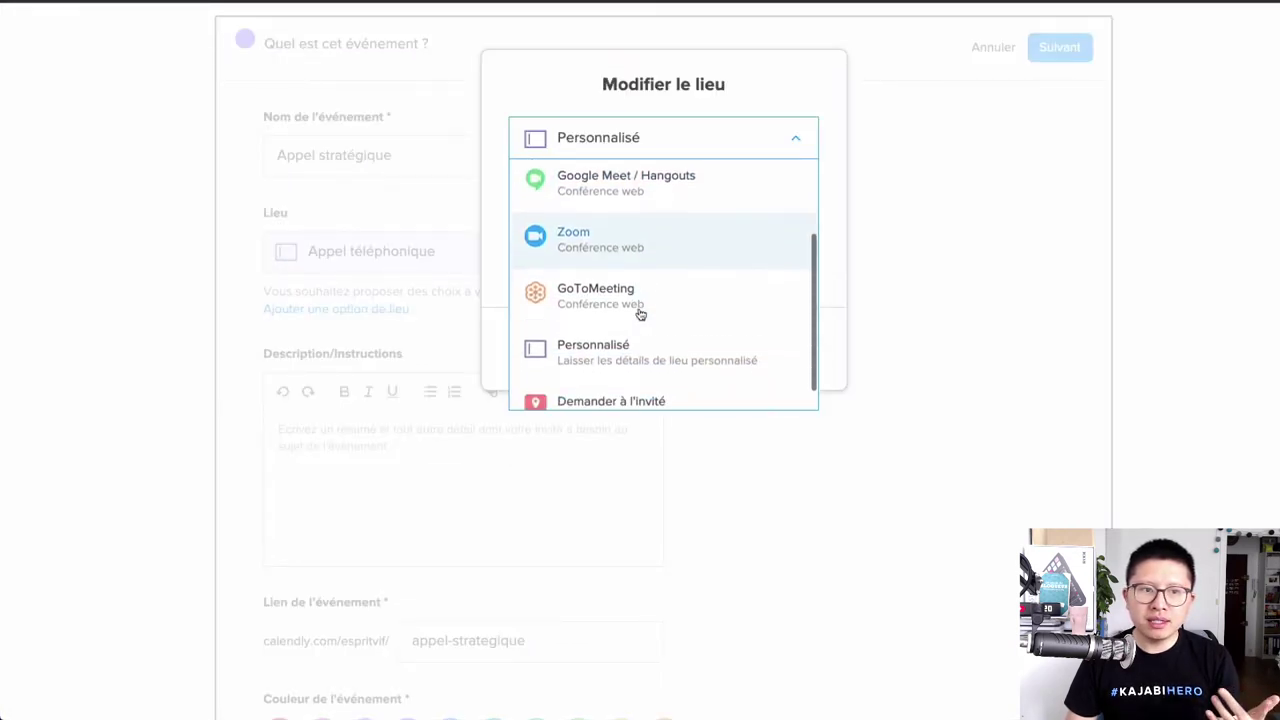
scroll(640, 312, down, 1)
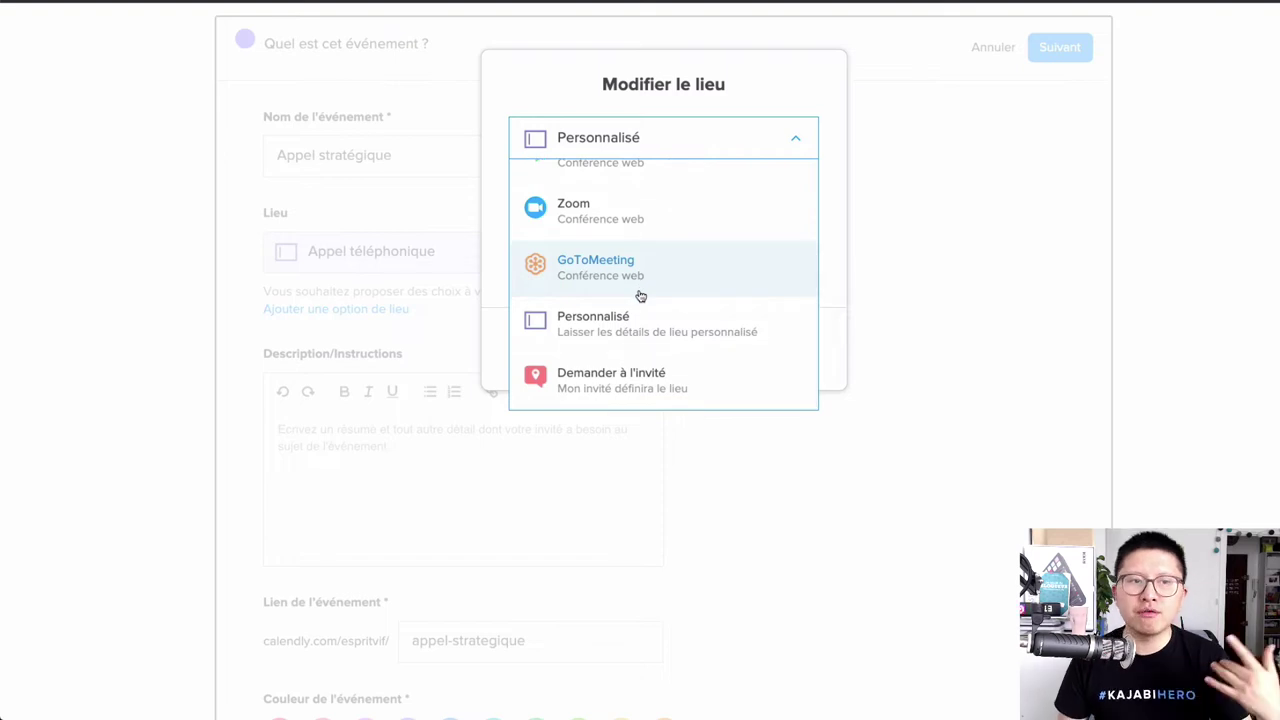
click(828, 181)
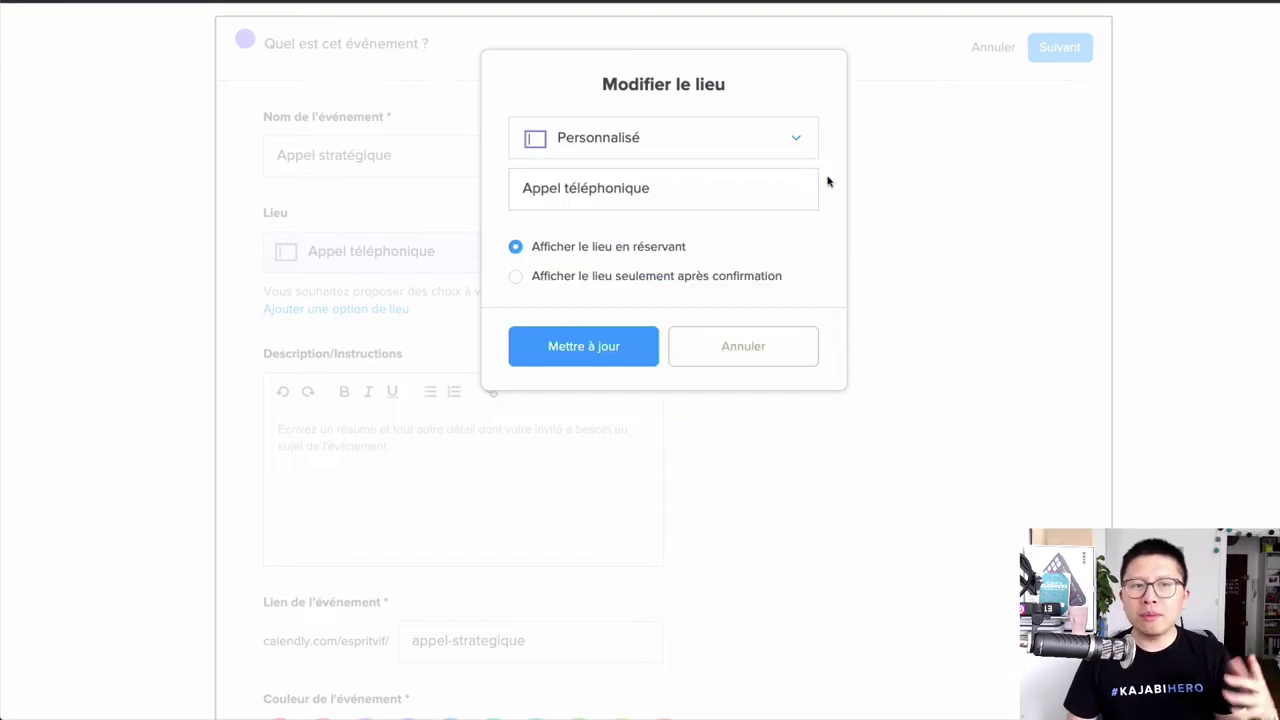
click(613, 352)
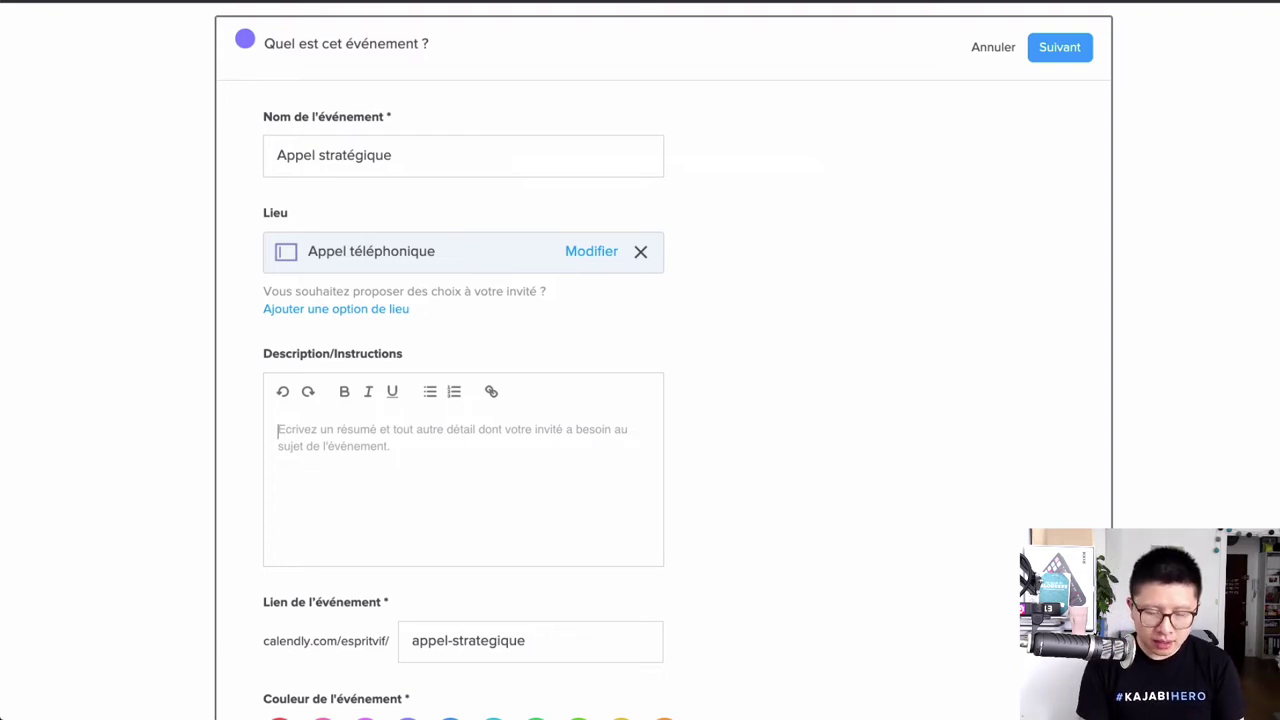
Step: Enter the event description "Prenez un RDV offert pour que je vous aider à trouver de la clarté dans votre business."
text(Prenez un RDV of)
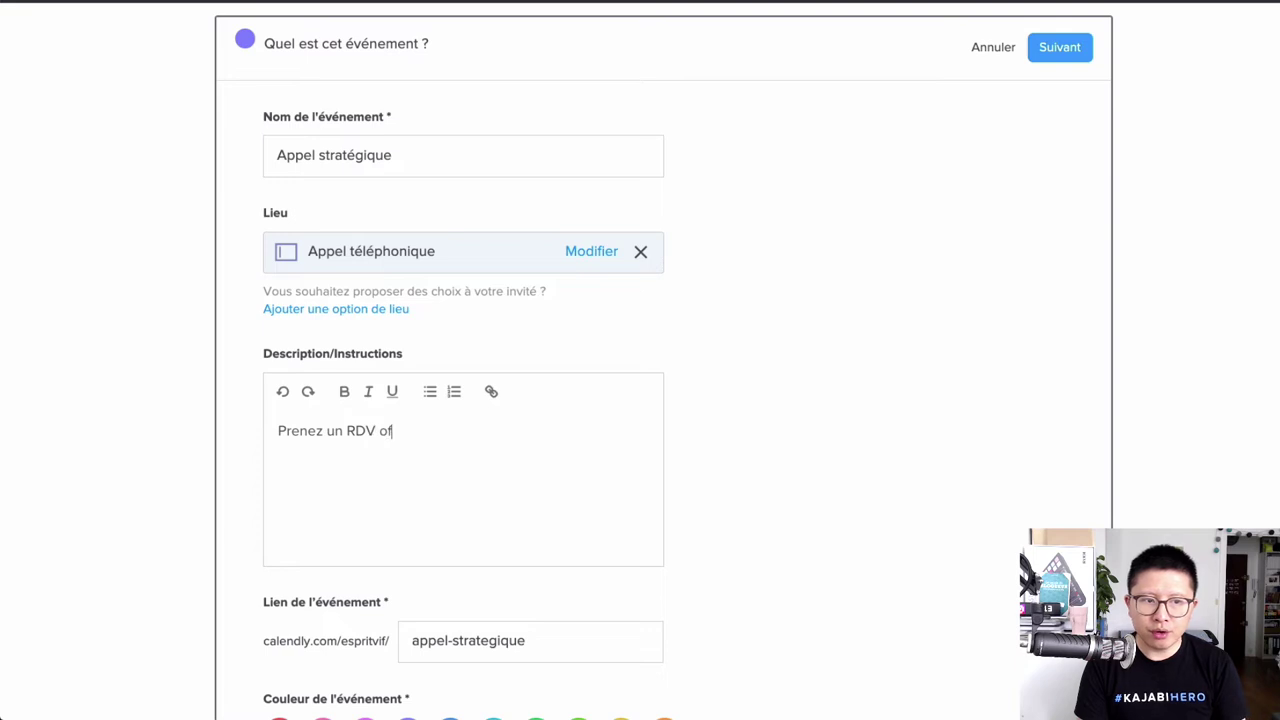
text(fert pour que je vous )
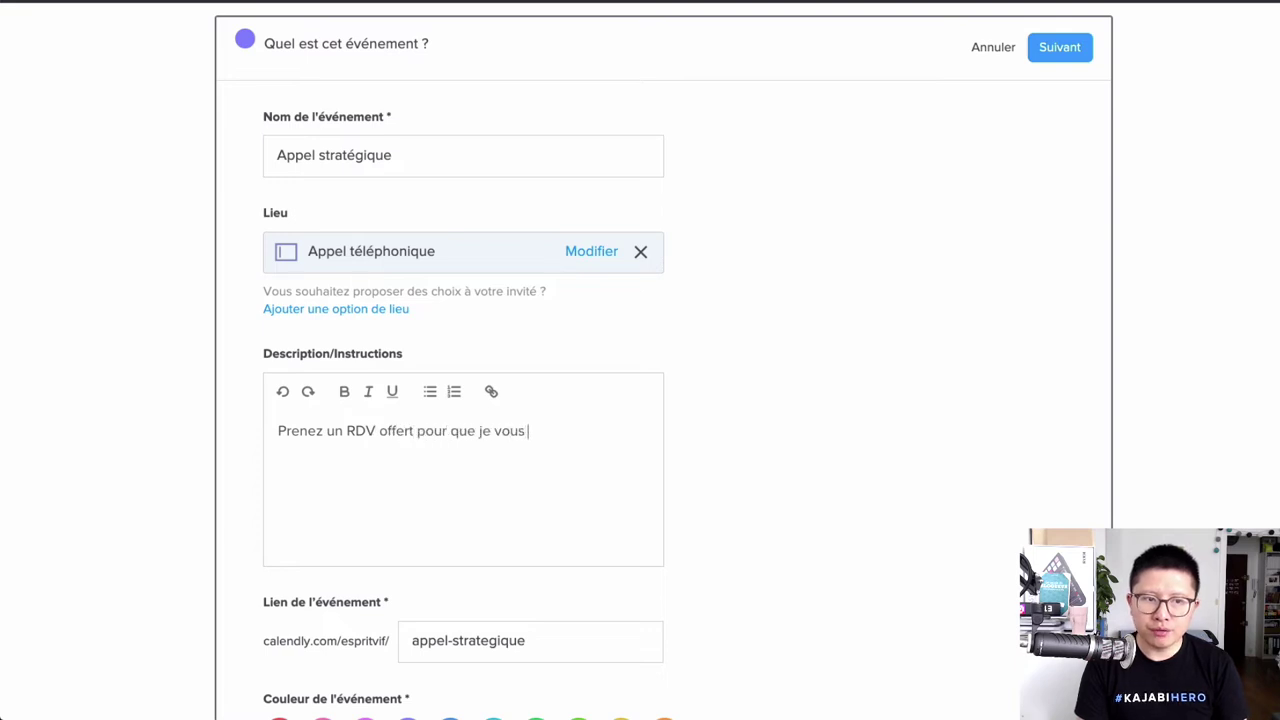
text(aider à trouver de la)
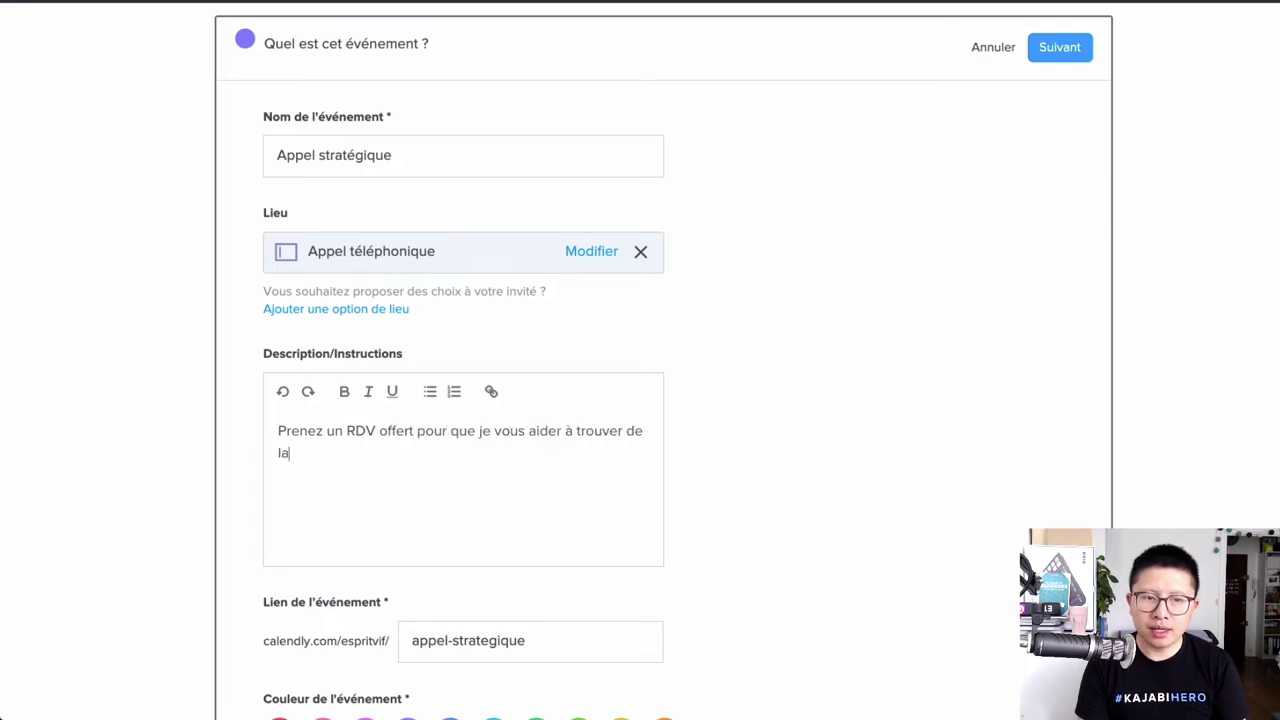
text( clarté dans vot)
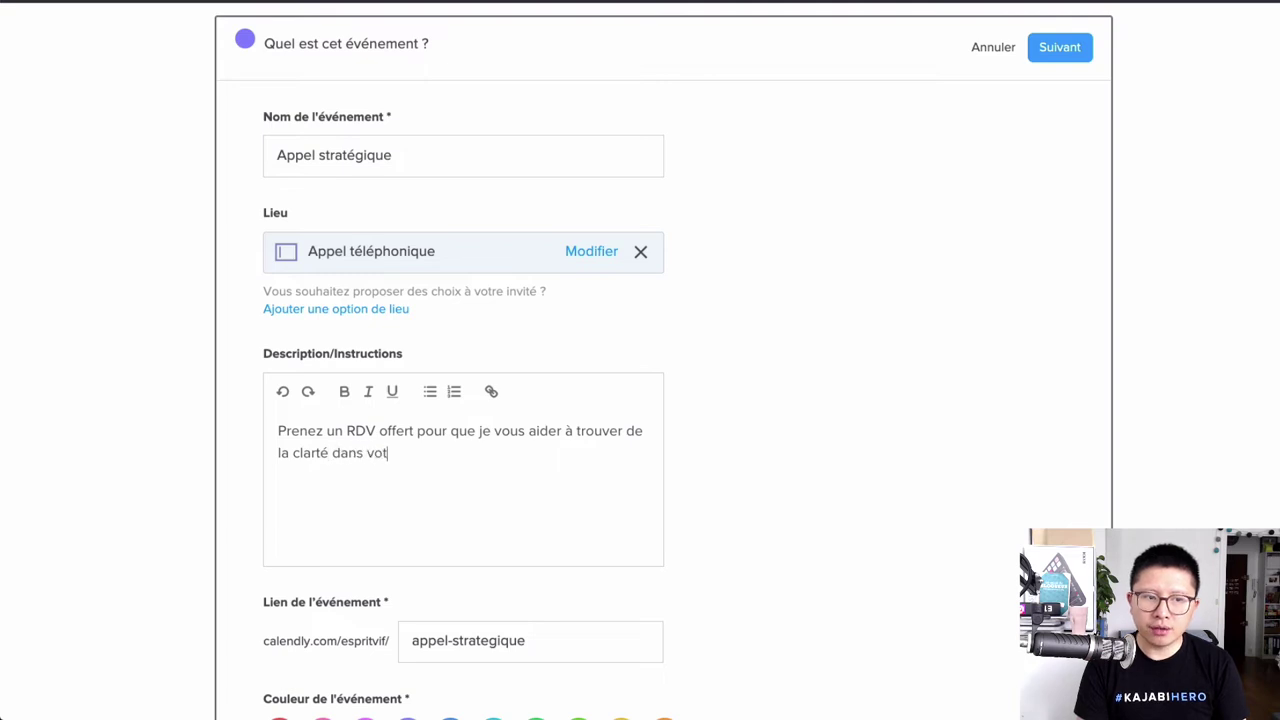
text(re business.)
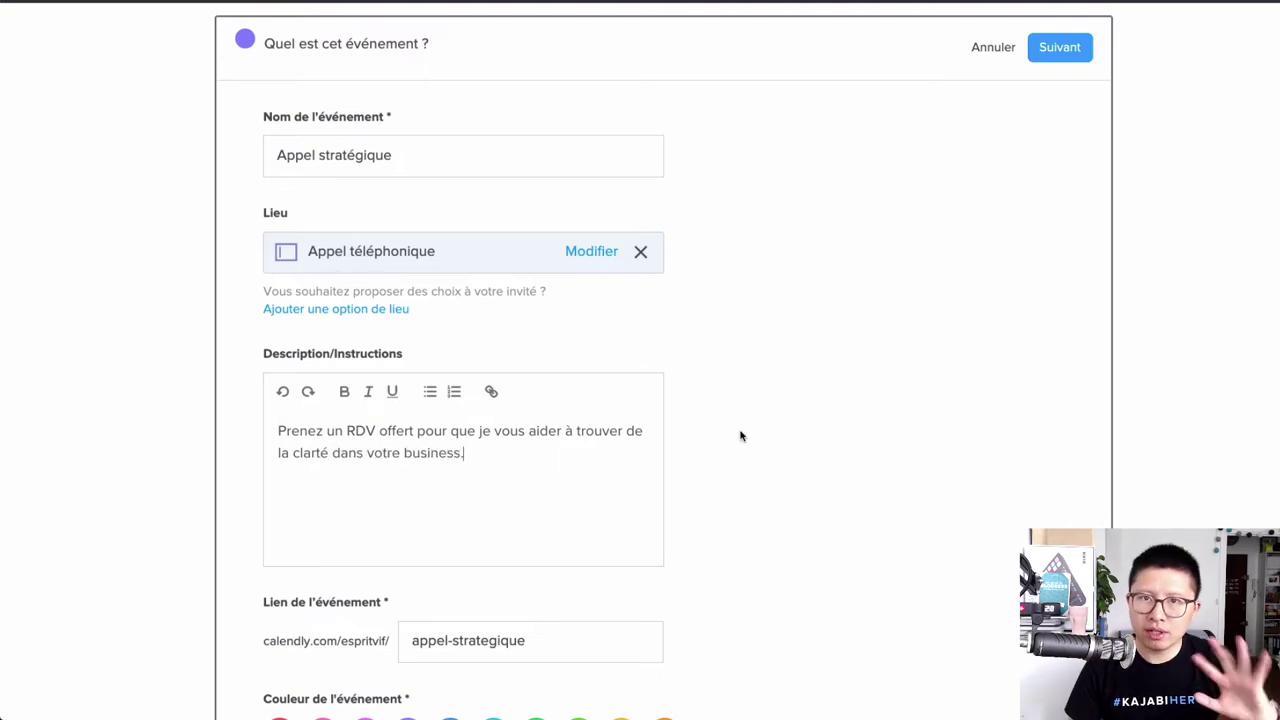
Step: Check the event link, keep it as appel-strategique, and continue to the booking time settings
scroll(741, 435, down, 3)
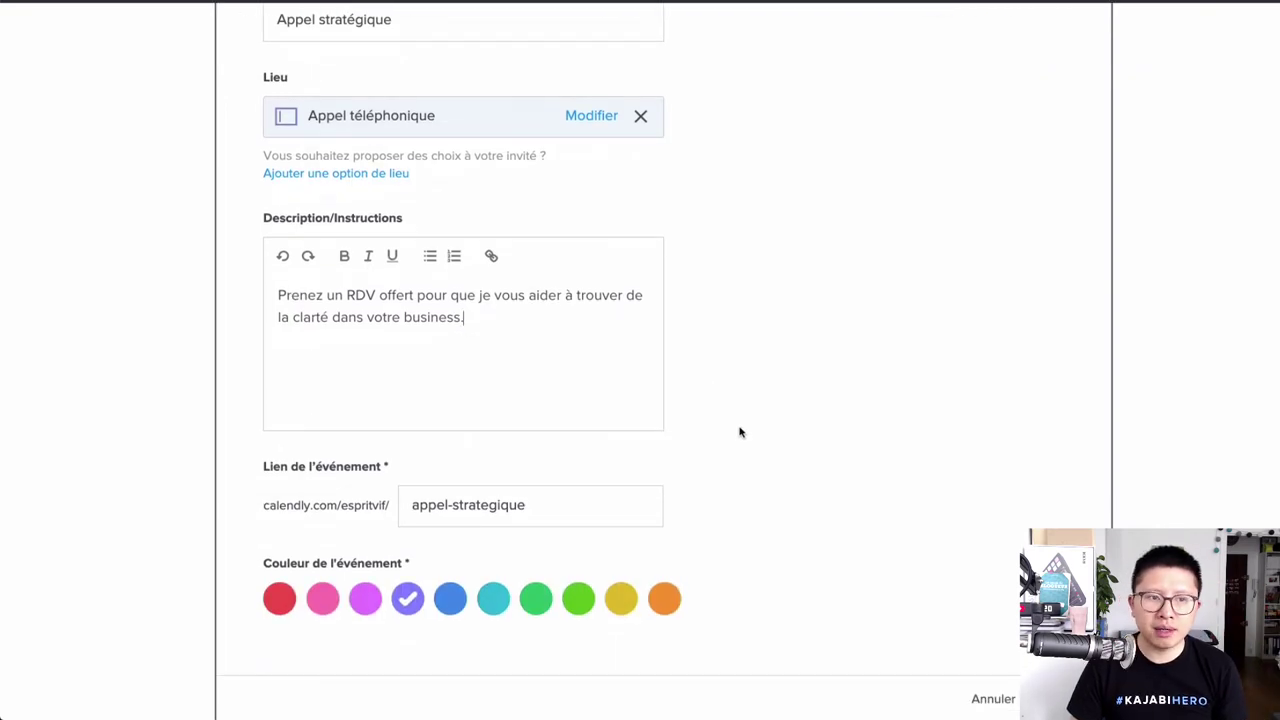
drag(550, 505, 293, 505)
click(530, 509)
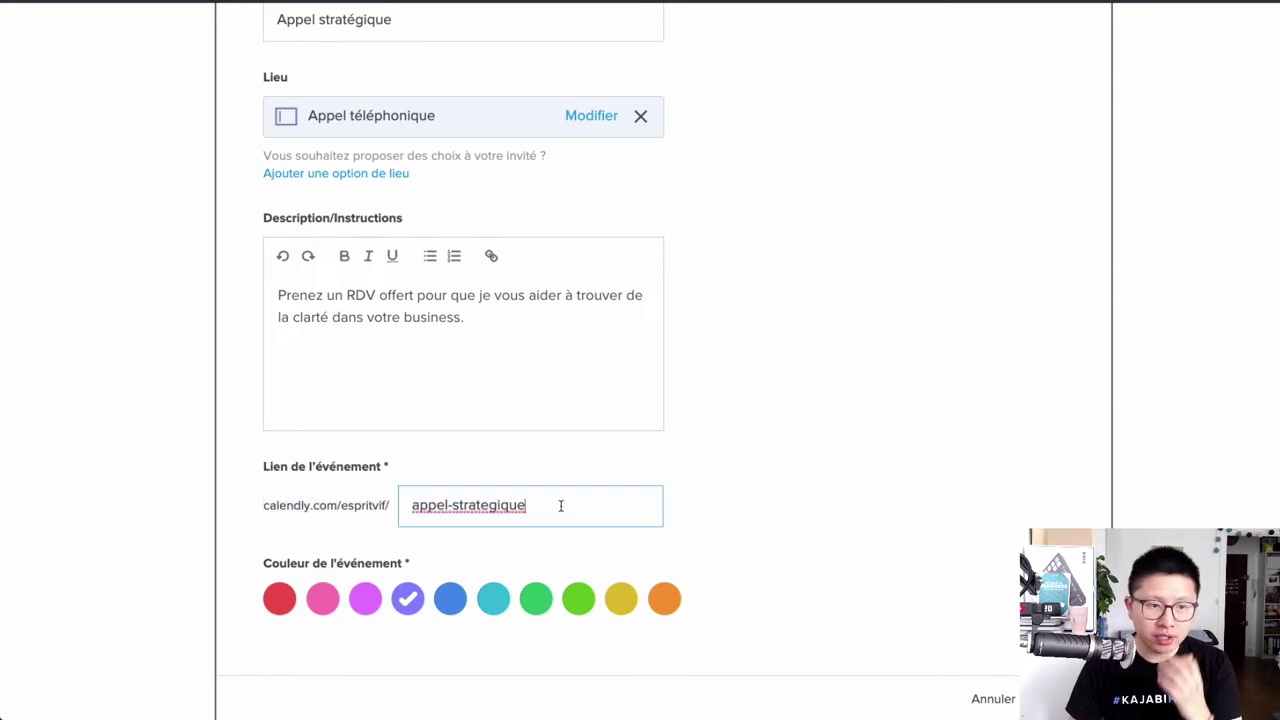
scroll(396, 492, down, 2)
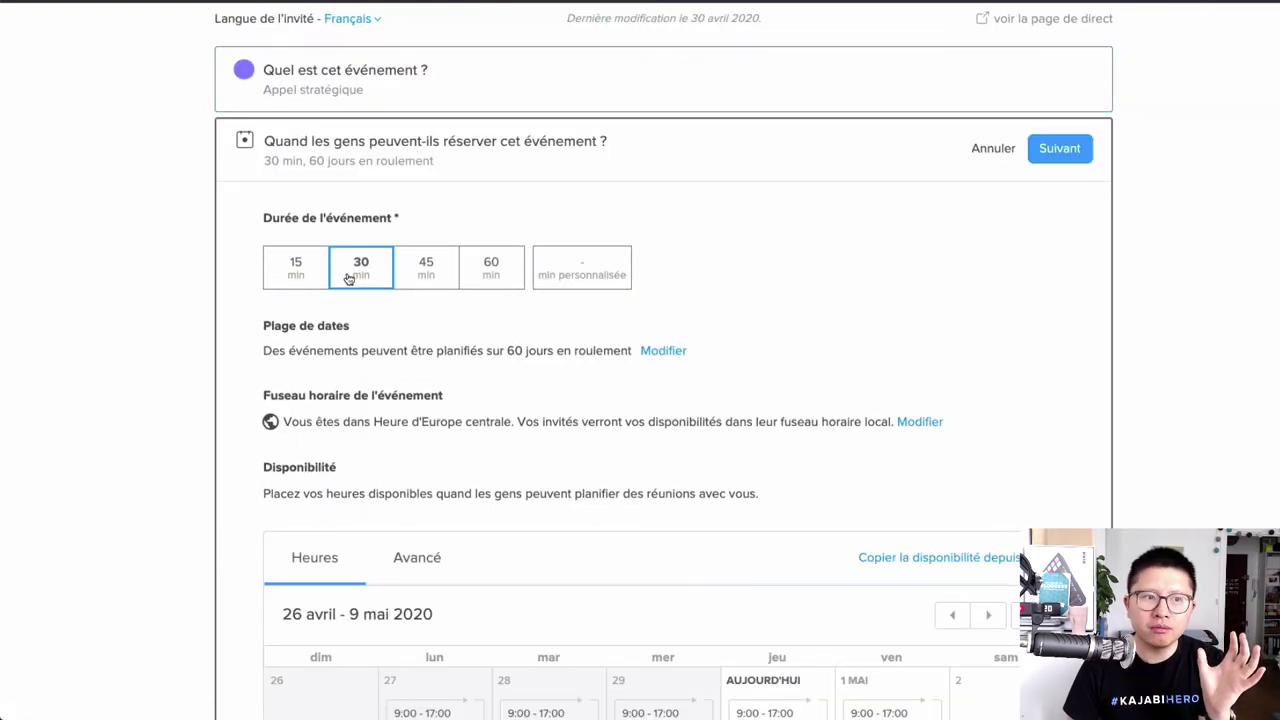
Step: Set the event duration to 45 minutes
click(437, 276)
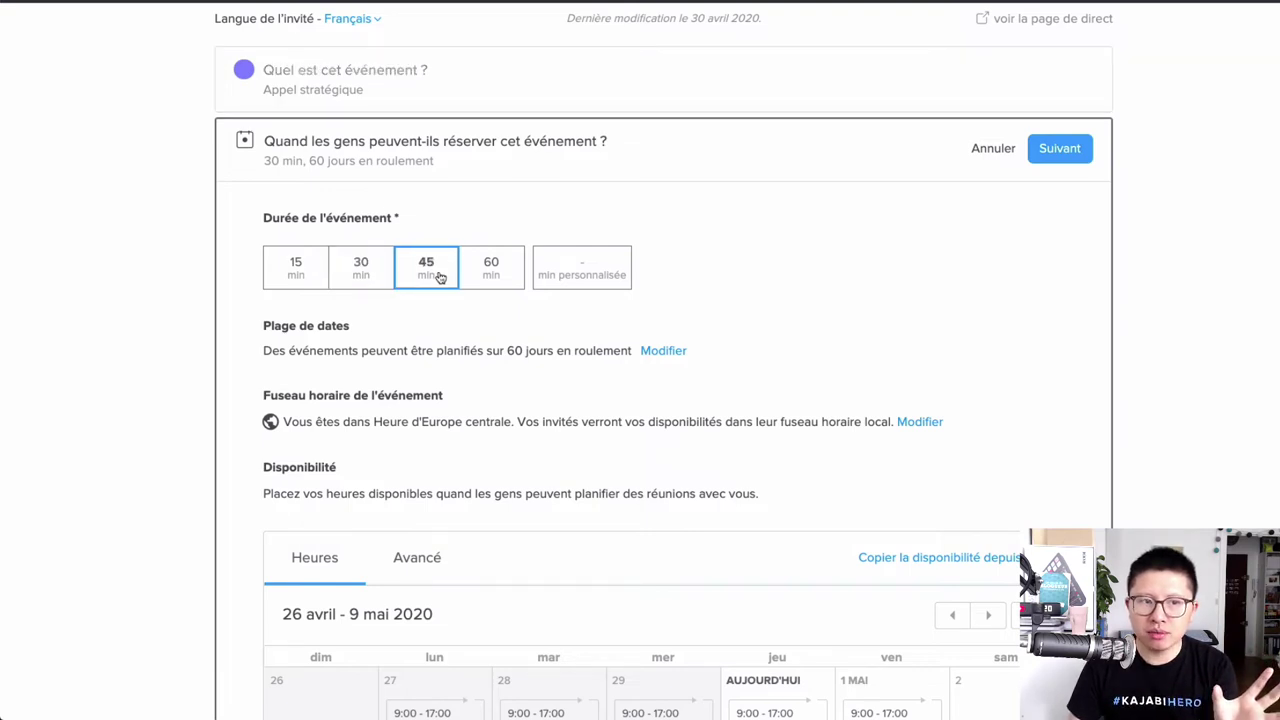
scroll(712, 238, down, 1)
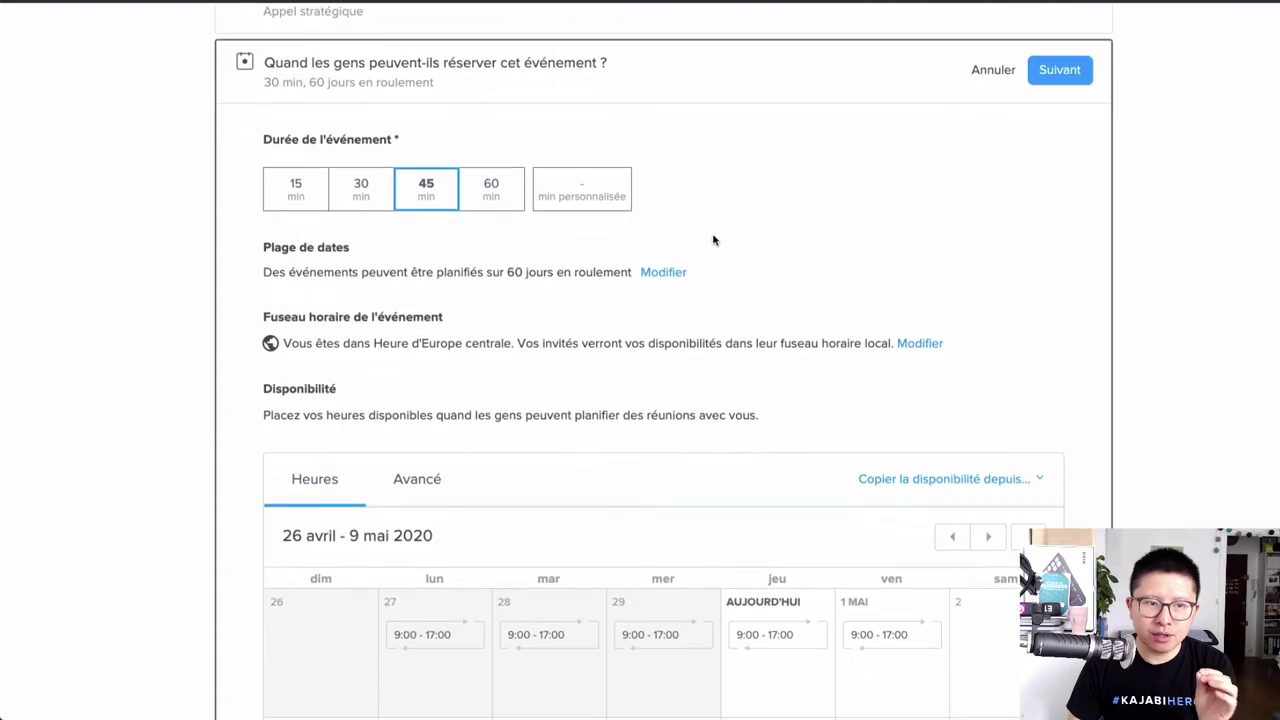
scroll(481, 170, down, 1)
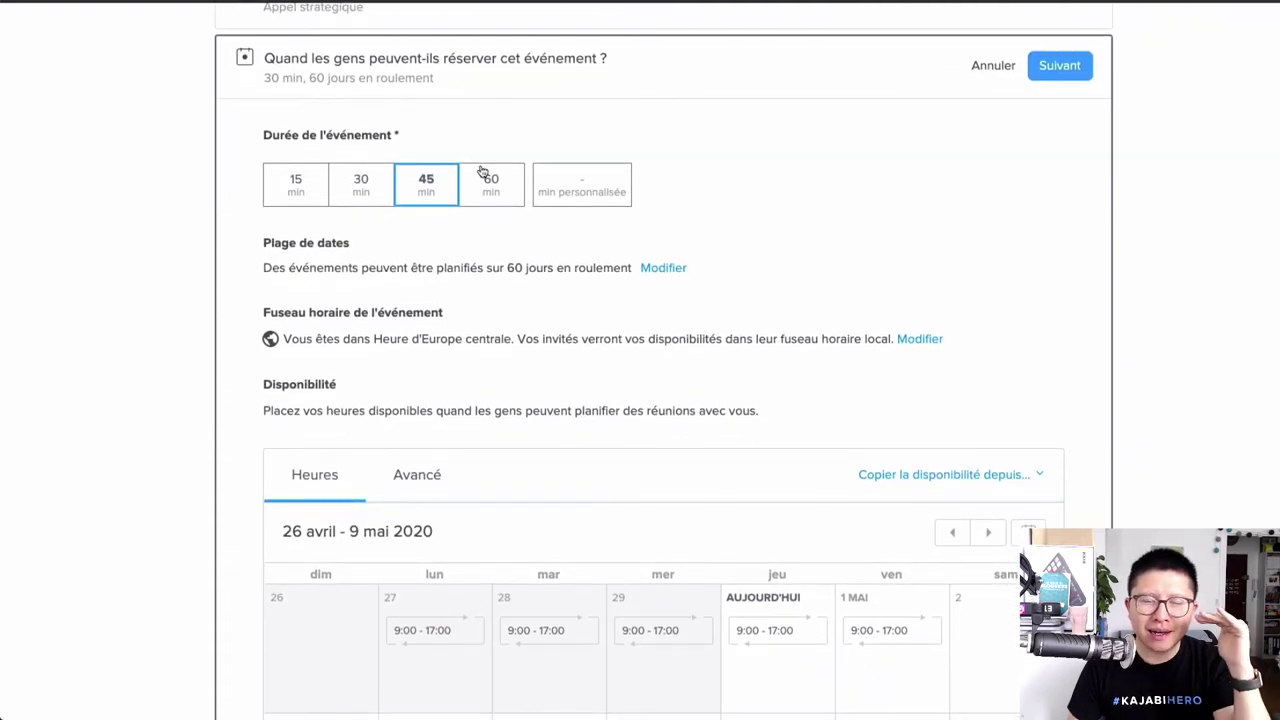
Step: Limit the event's scheduling to a date range from 1 May to 30 June 2020
click(672, 270)
click(661, 174)
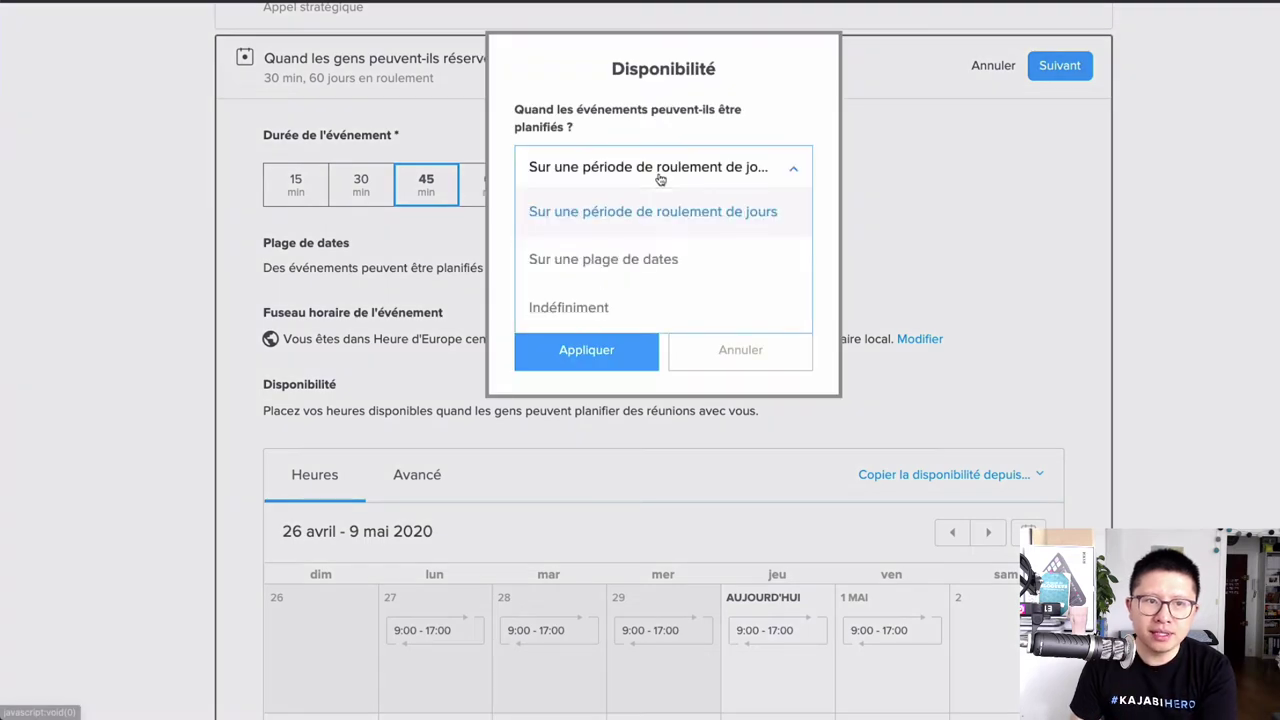
click(642, 260)
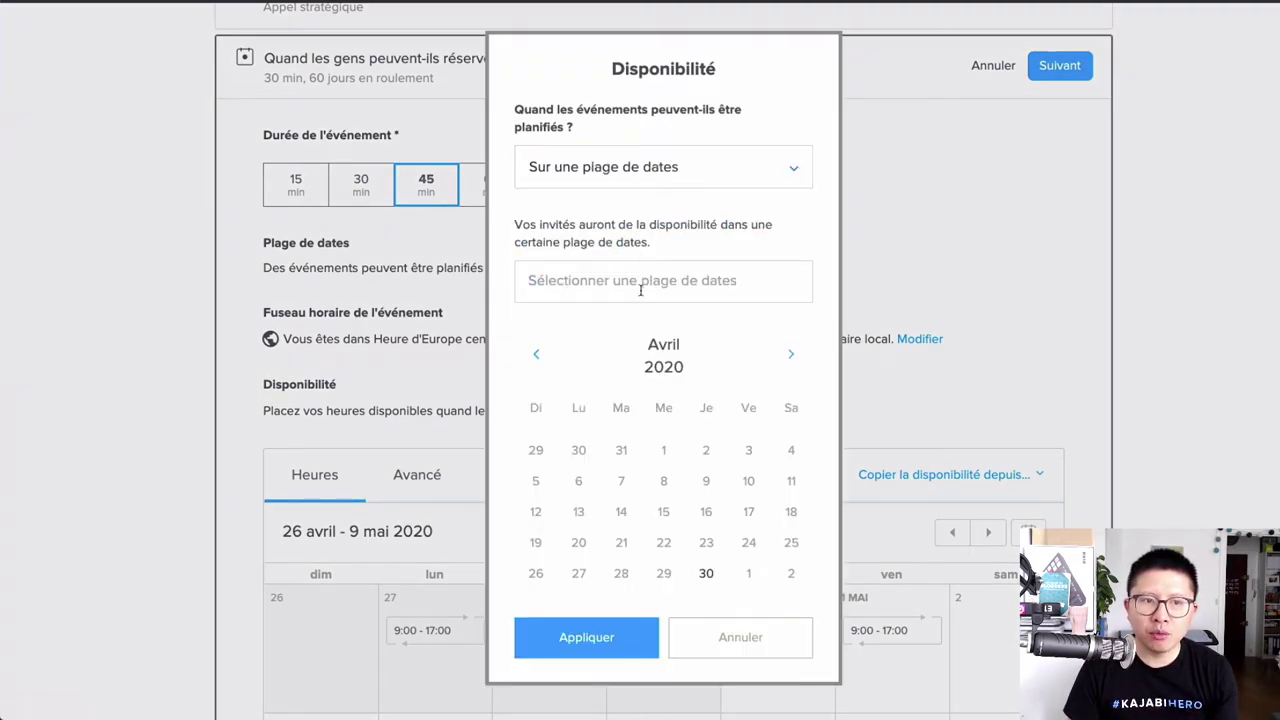
click(791, 354)
click(748, 450)
click(791, 354)
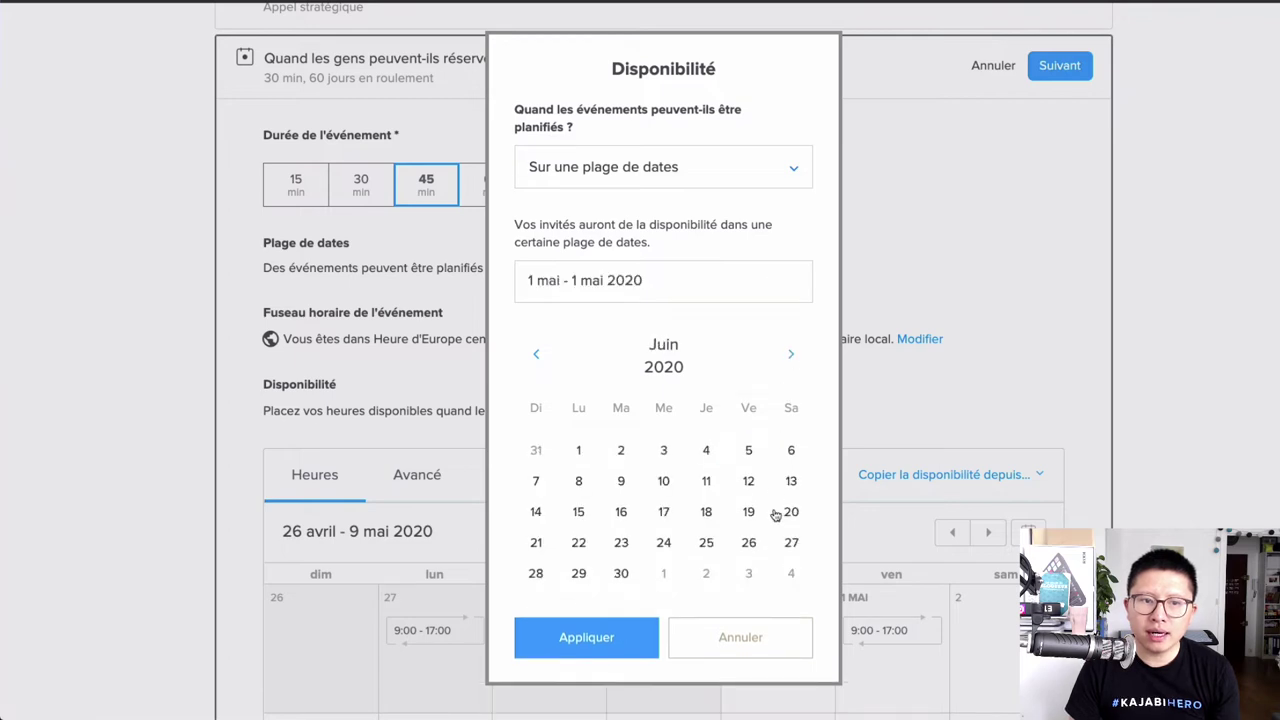
click(621, 573)
click(615, 627)
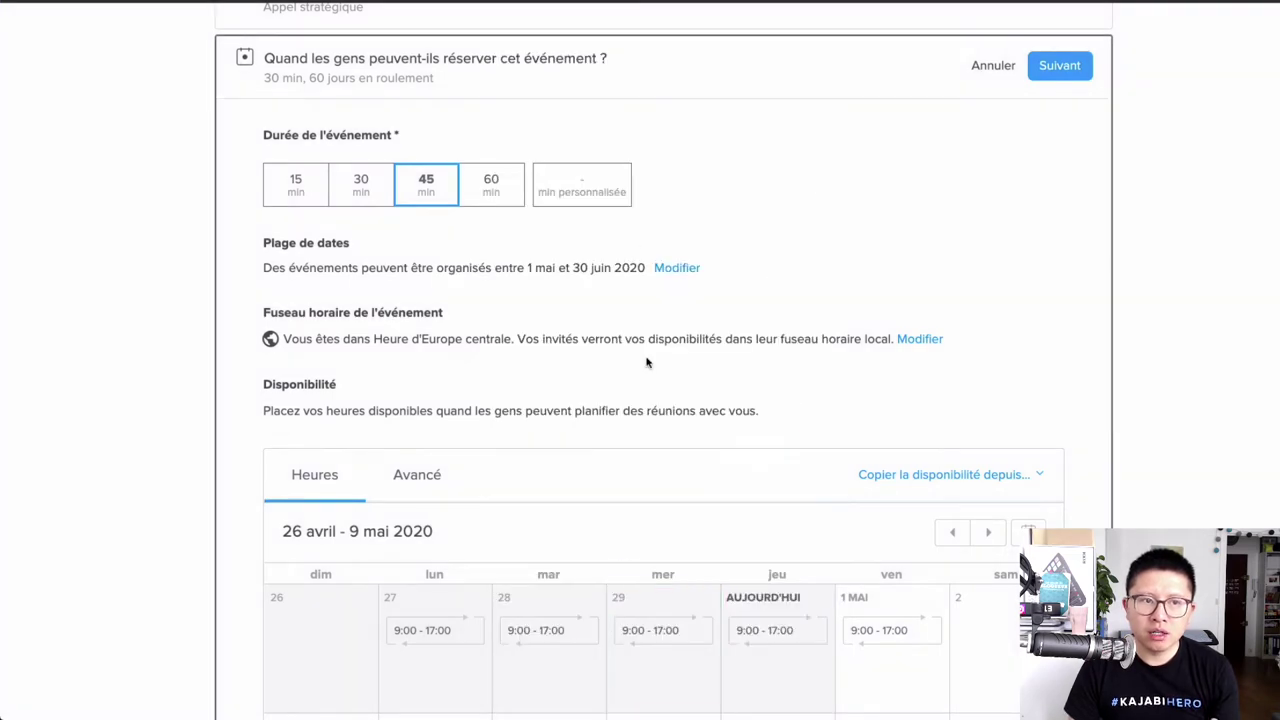
Step: Try a 30-day rolling period and the indefinite option for the event's date range
click(676, 268)
click(663, 172)
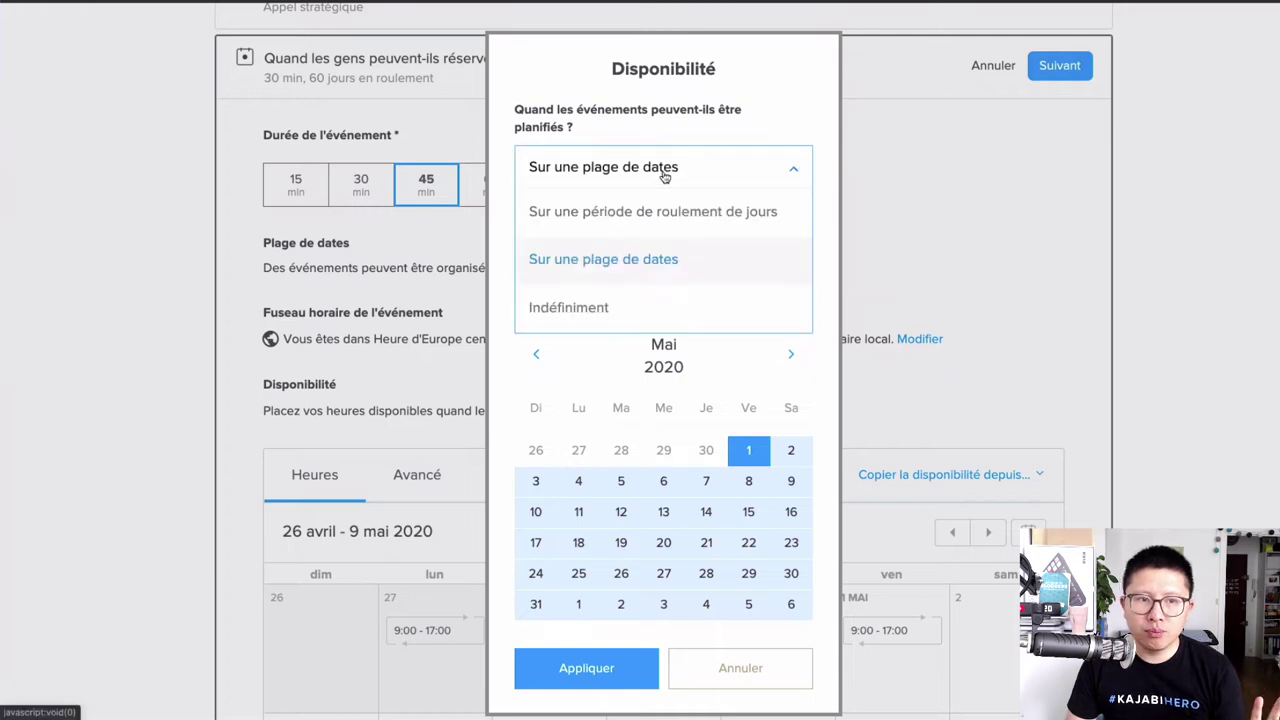
click(656, 213)
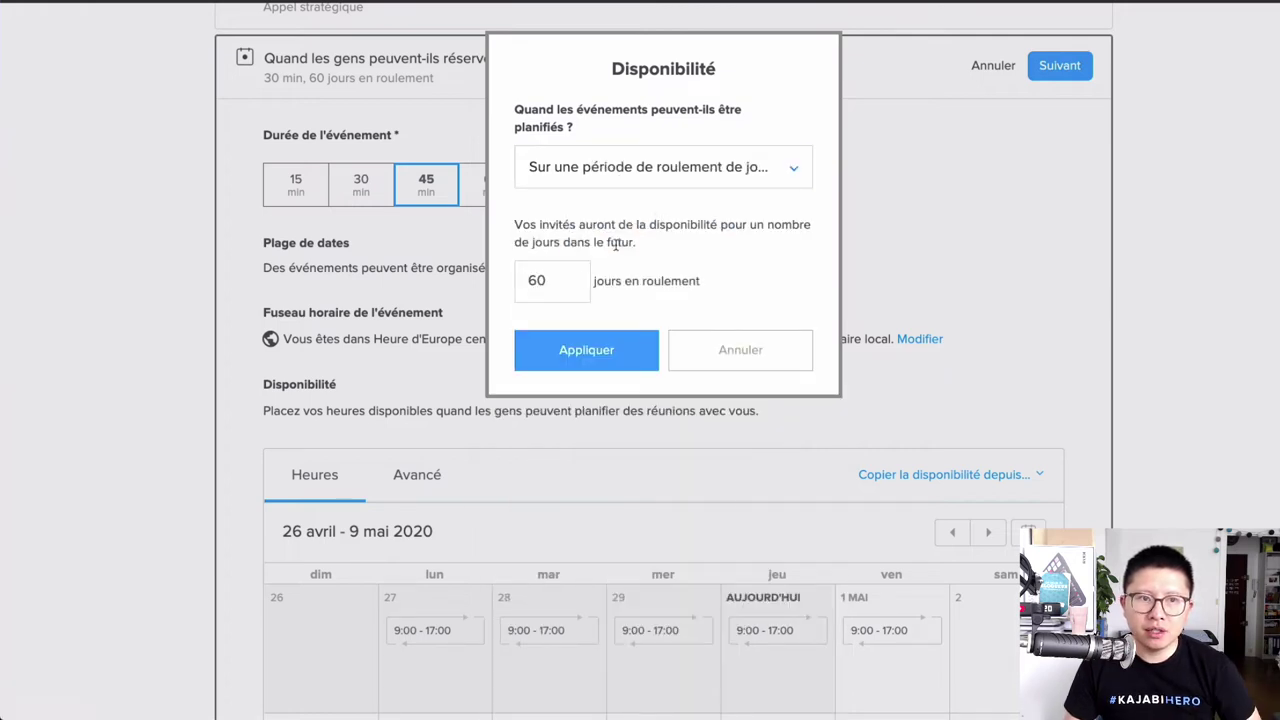
drag(555, 277, 486, 280)
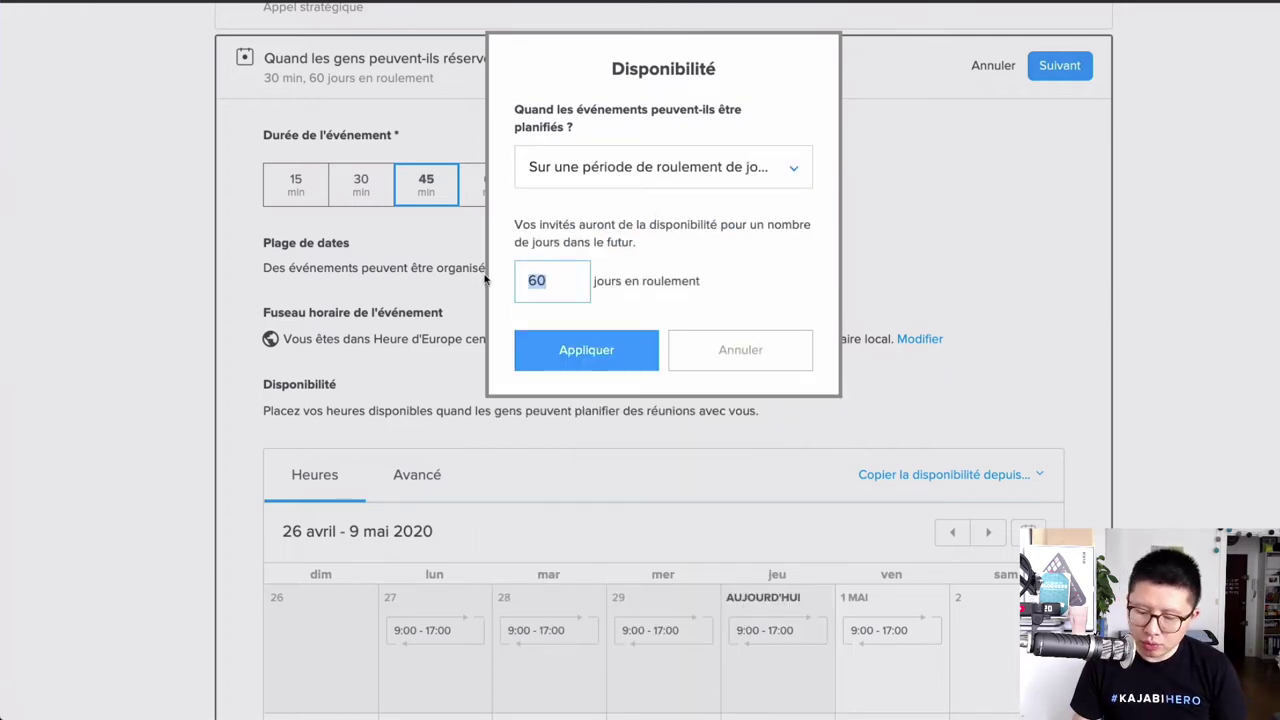
text(30)
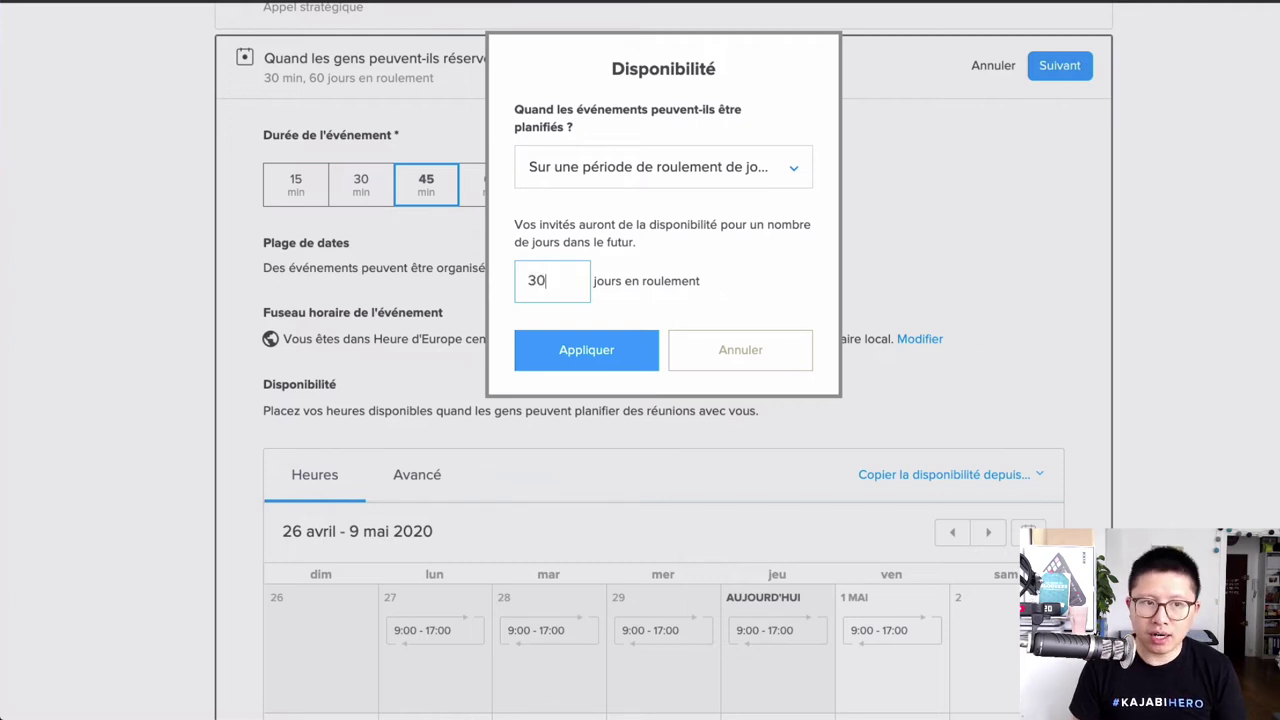
drag(545, 282, 460, 272)
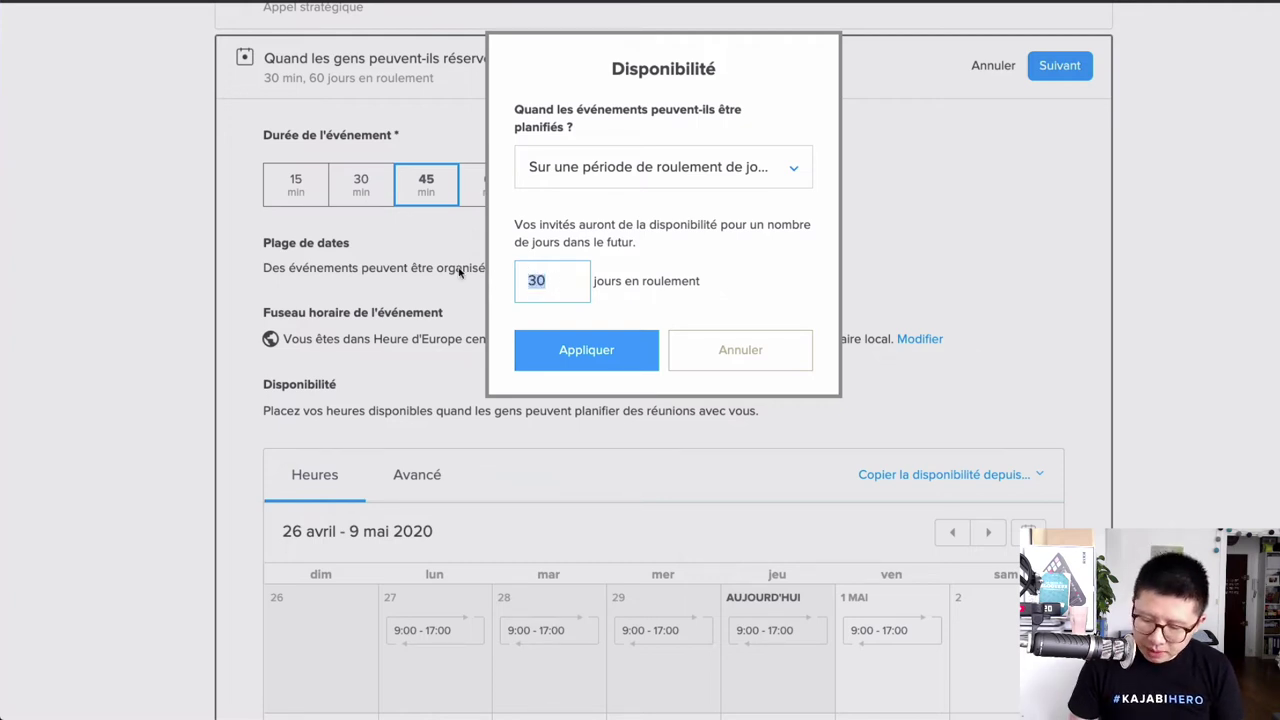
click(569, 171)
click(571, 305)
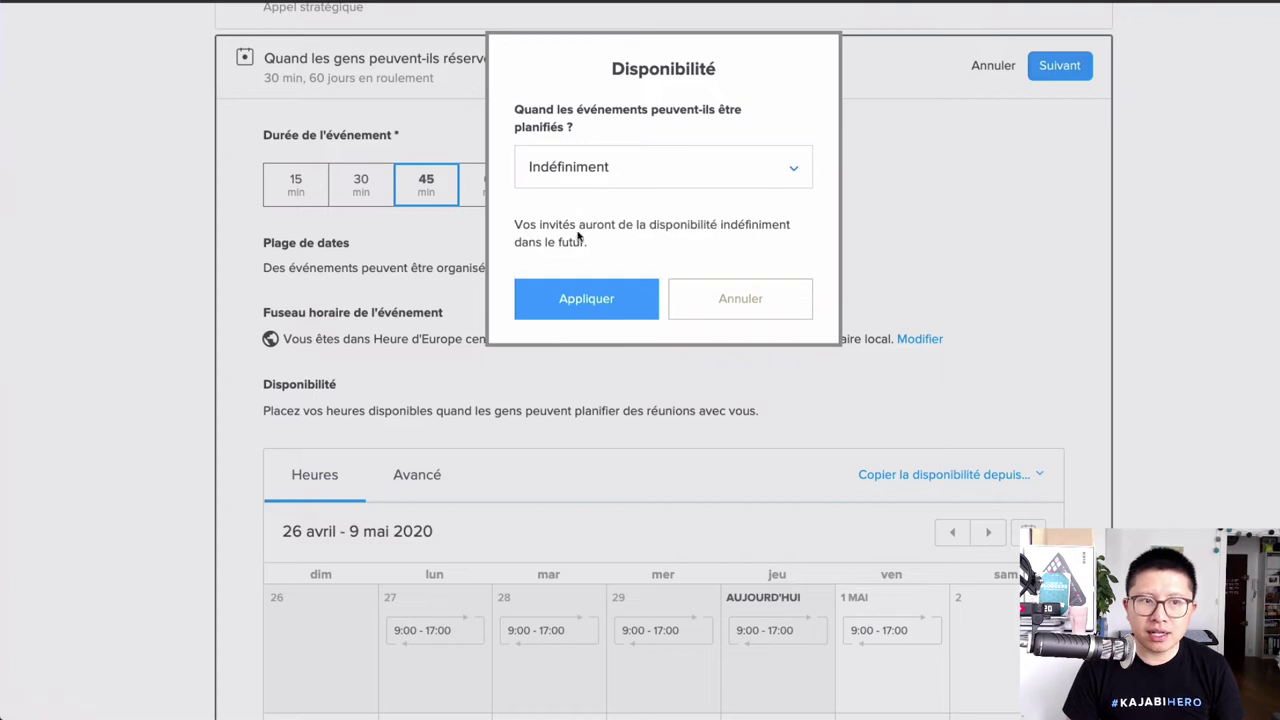
Step: Make the event schedulable over a rolling period of 45 days and apply the date range
click(686, 180)
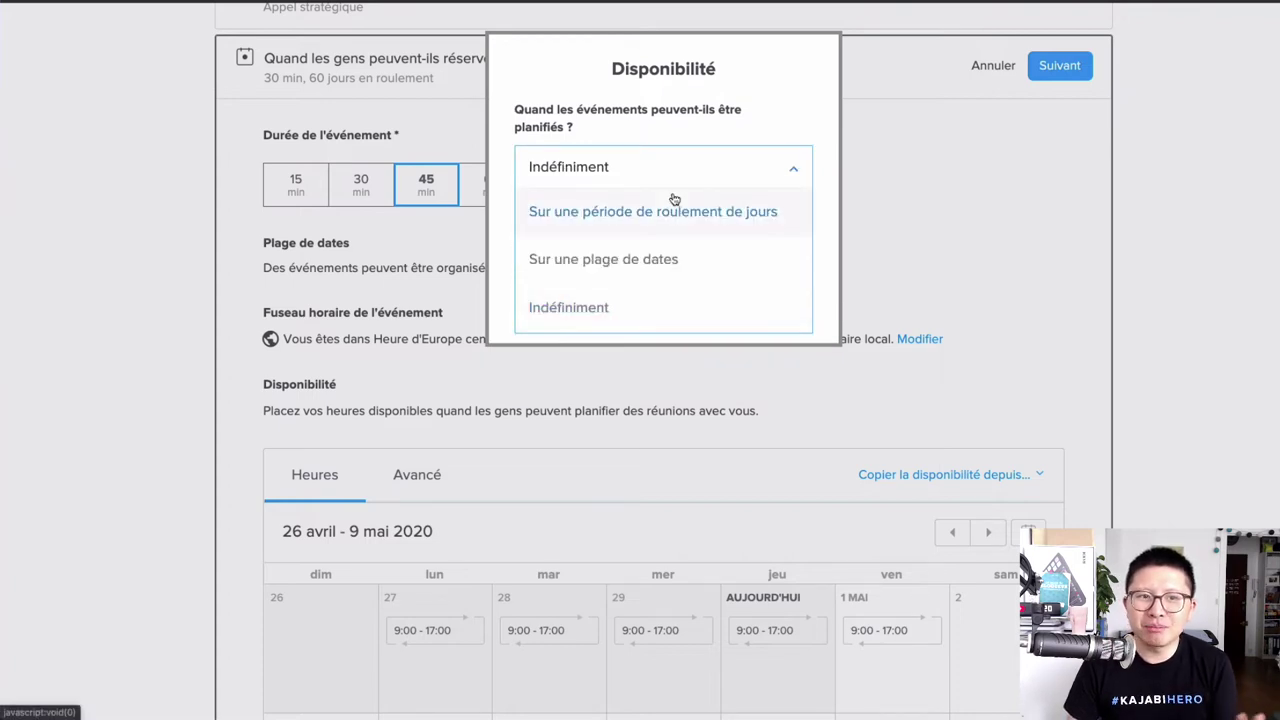
click(666, 208)
drag(576, 268, 465, 268)
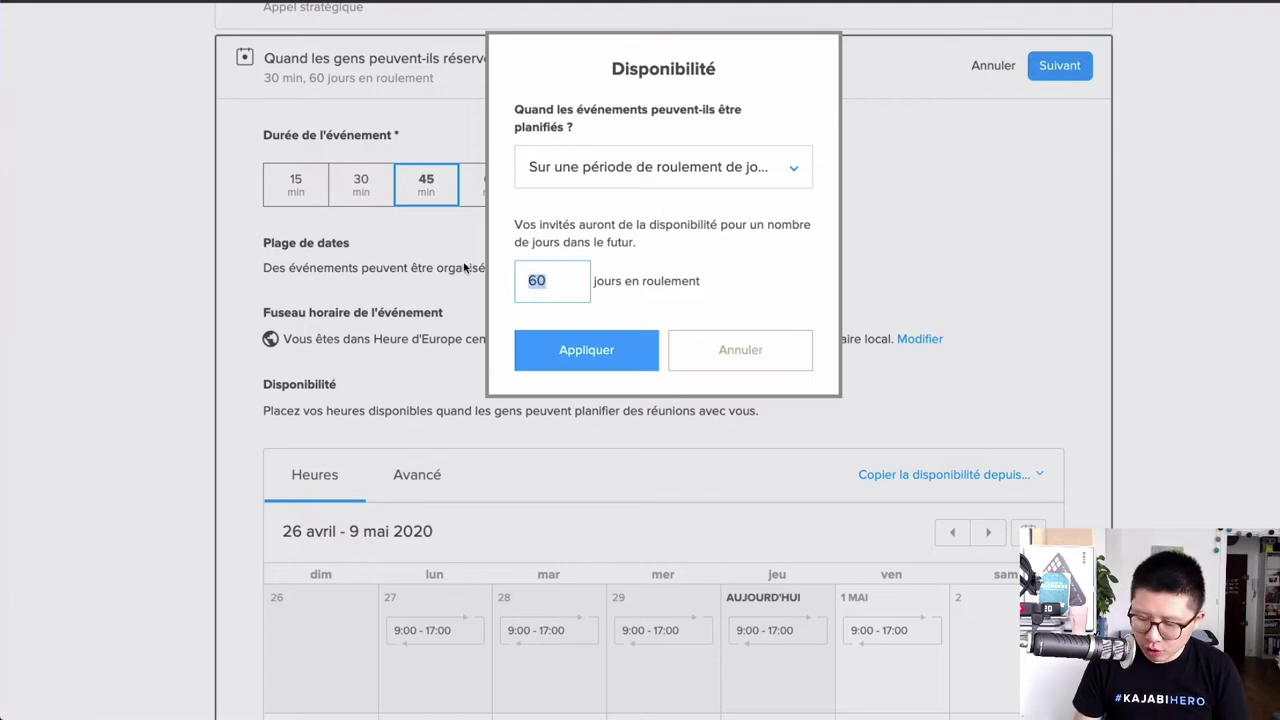
text(30)
drag(557, 287, 475, 284)
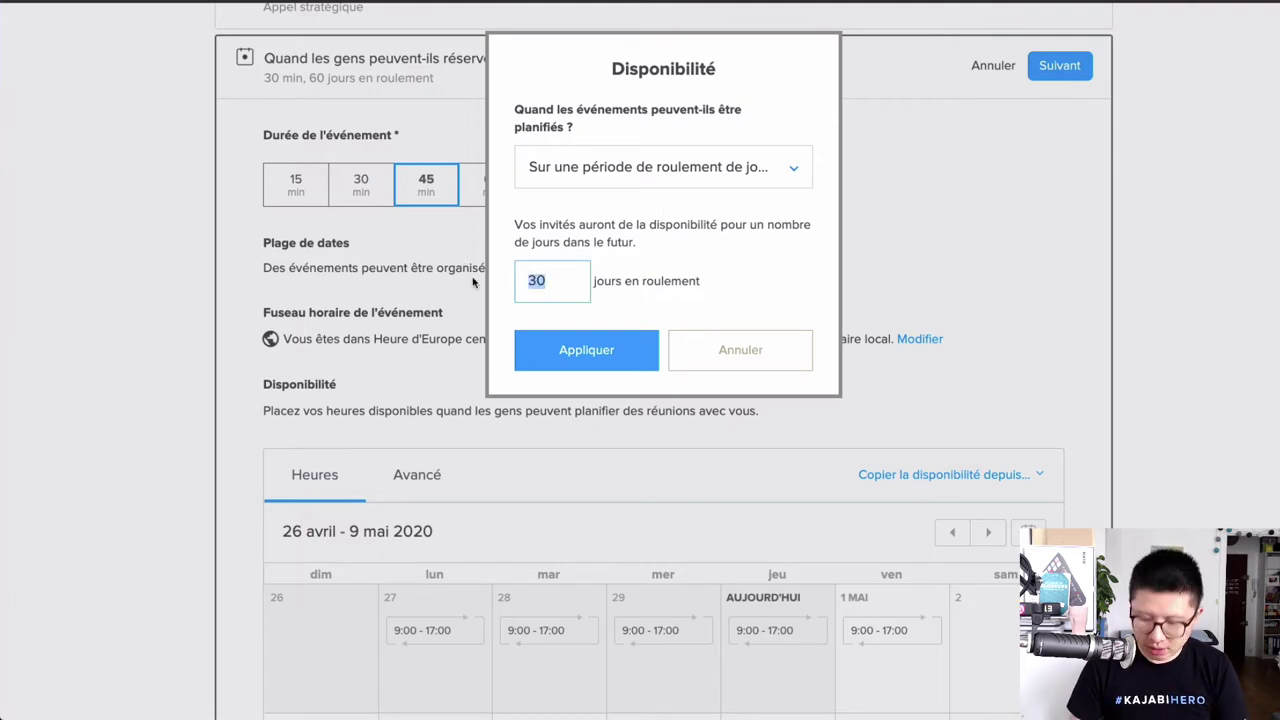
text(45)
click(560, 348)
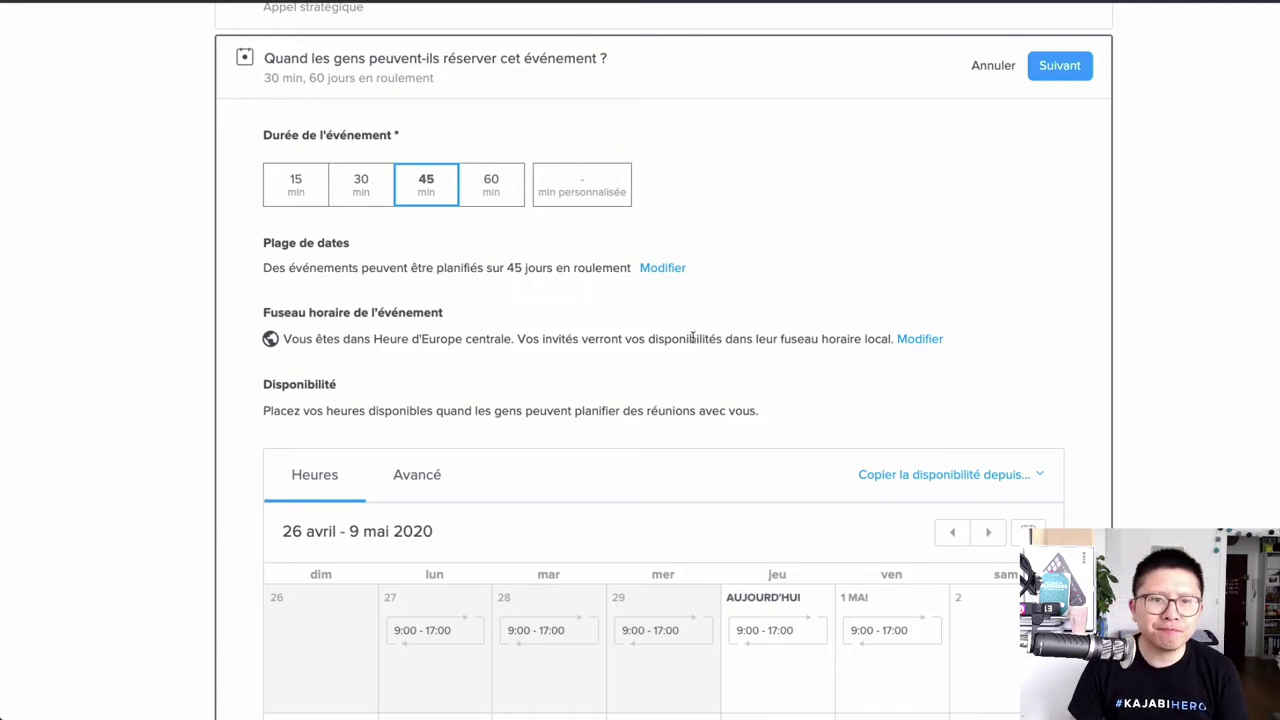
Step: Check the event's time zone and set the availability for all Wednesdays to 09:00–12:00
scroll(692, 338, down, 1)
drag(318, 244, 508, 246)
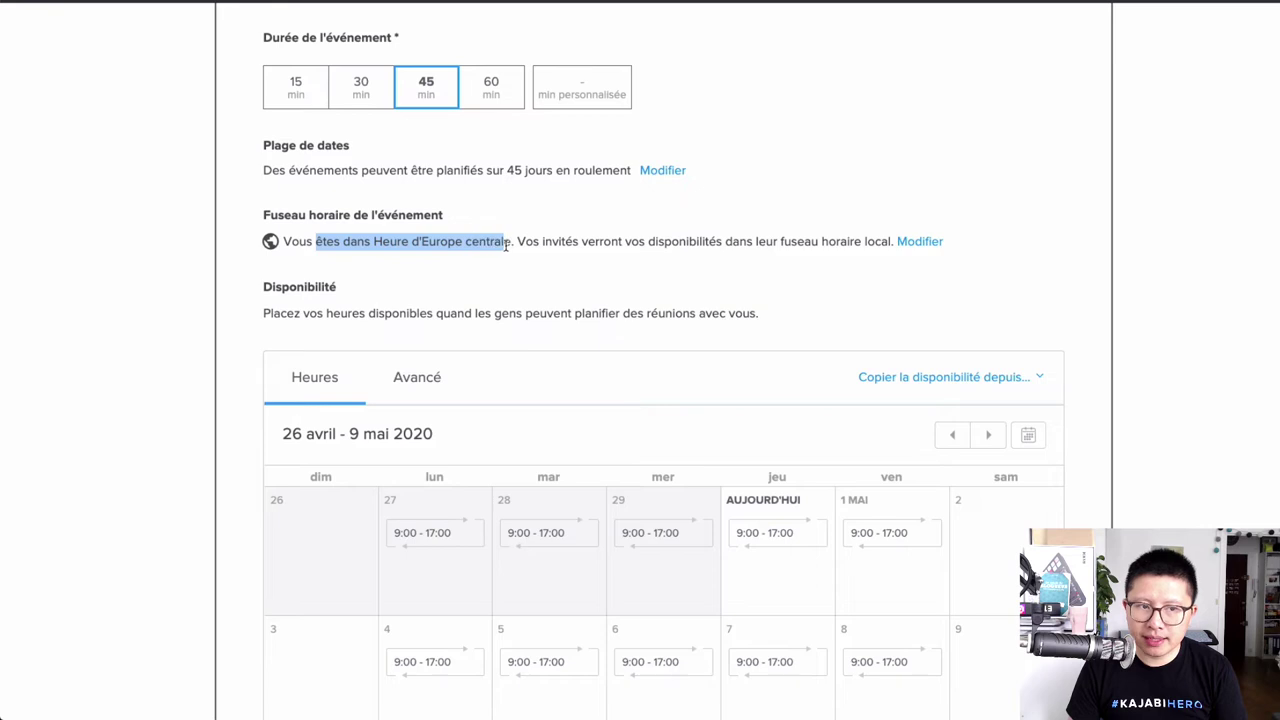
scroll(517, 254, down, 2)
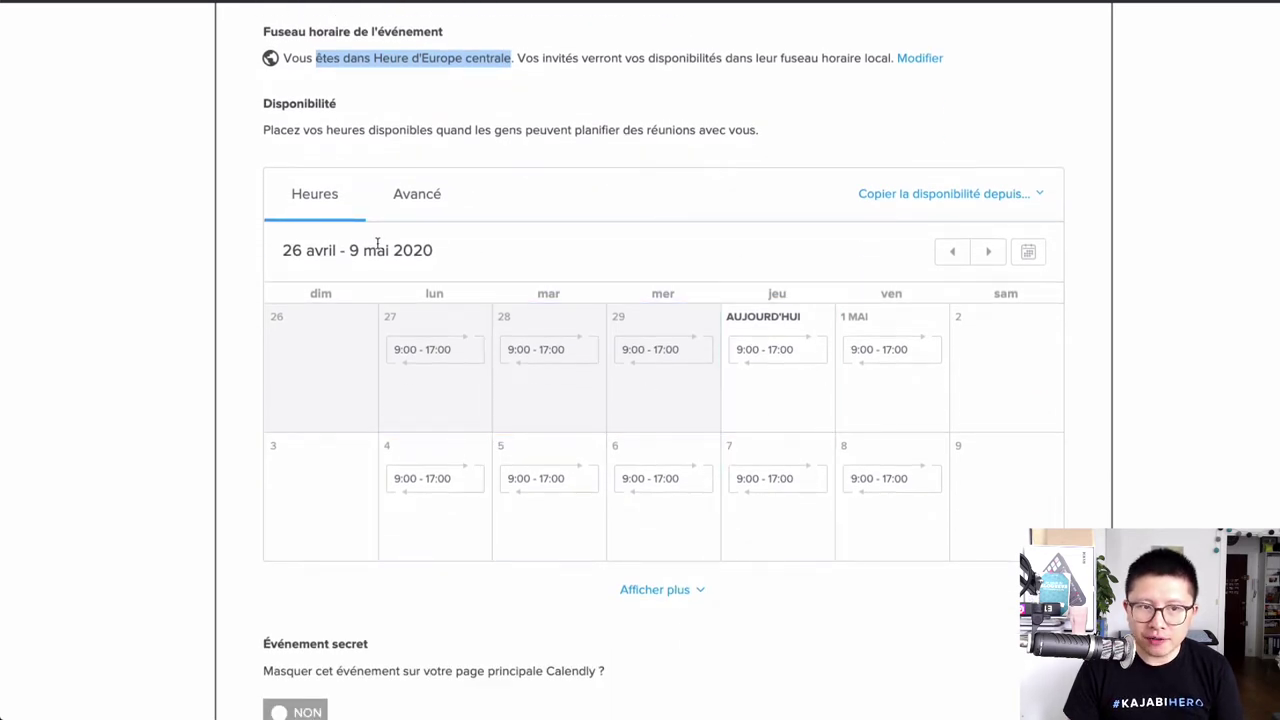
click(137, 357)
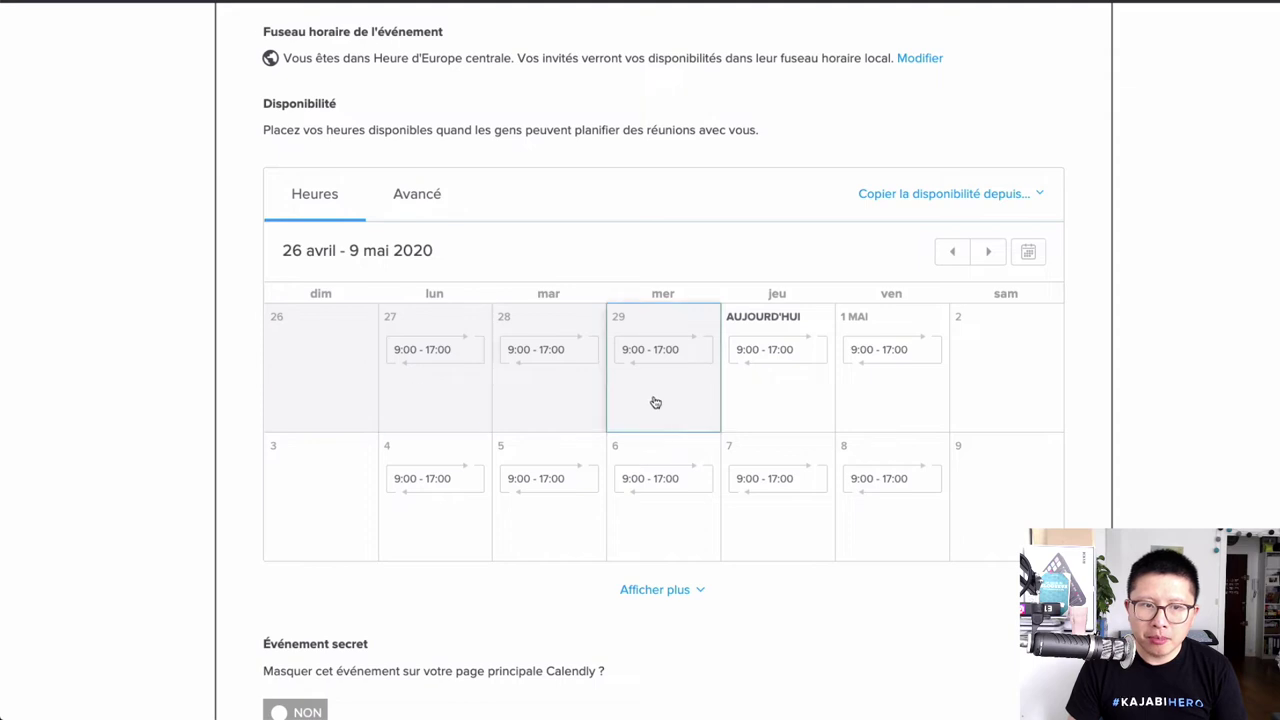
click(666, 489)
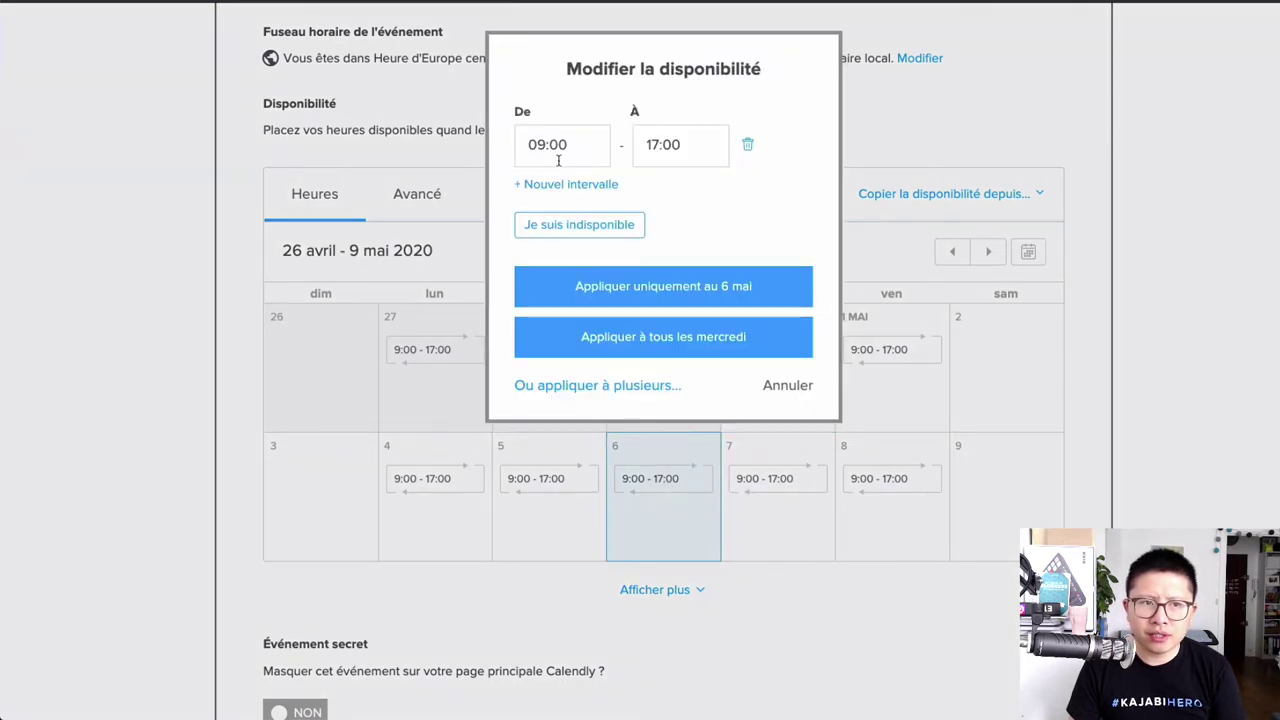
click(569, 147)
key(Tab)
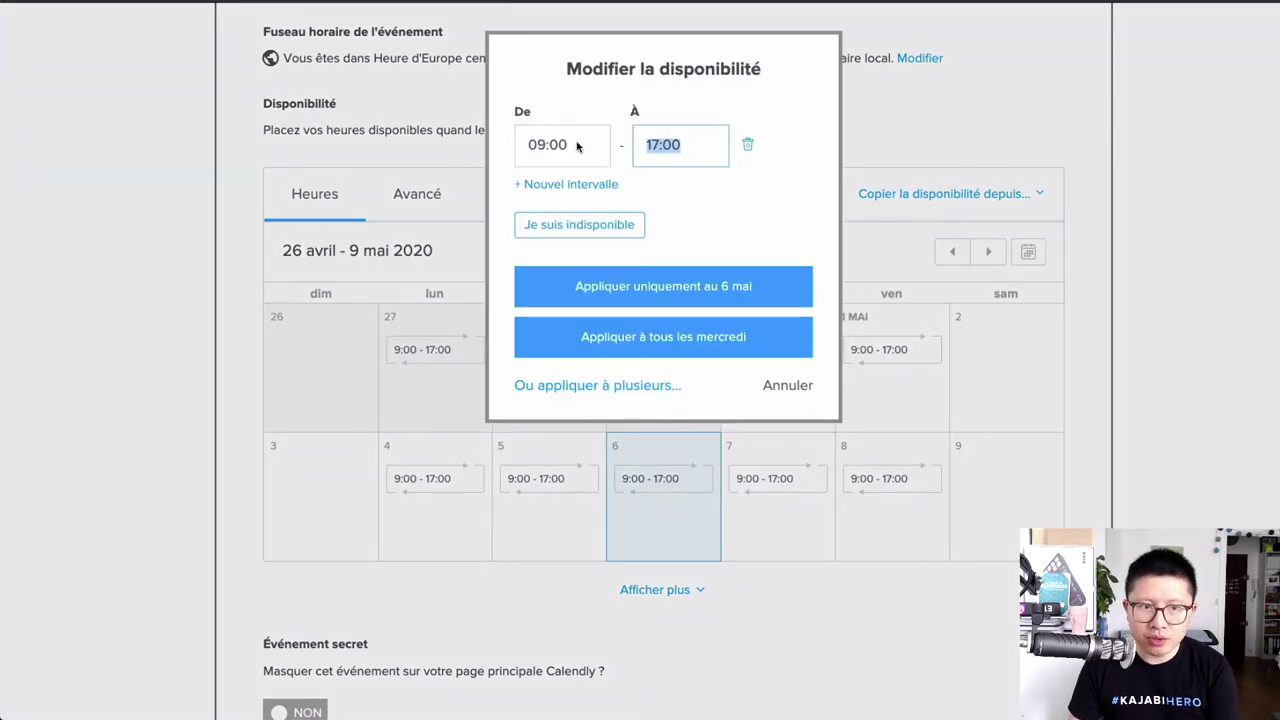
text(12)
click(726, 205)
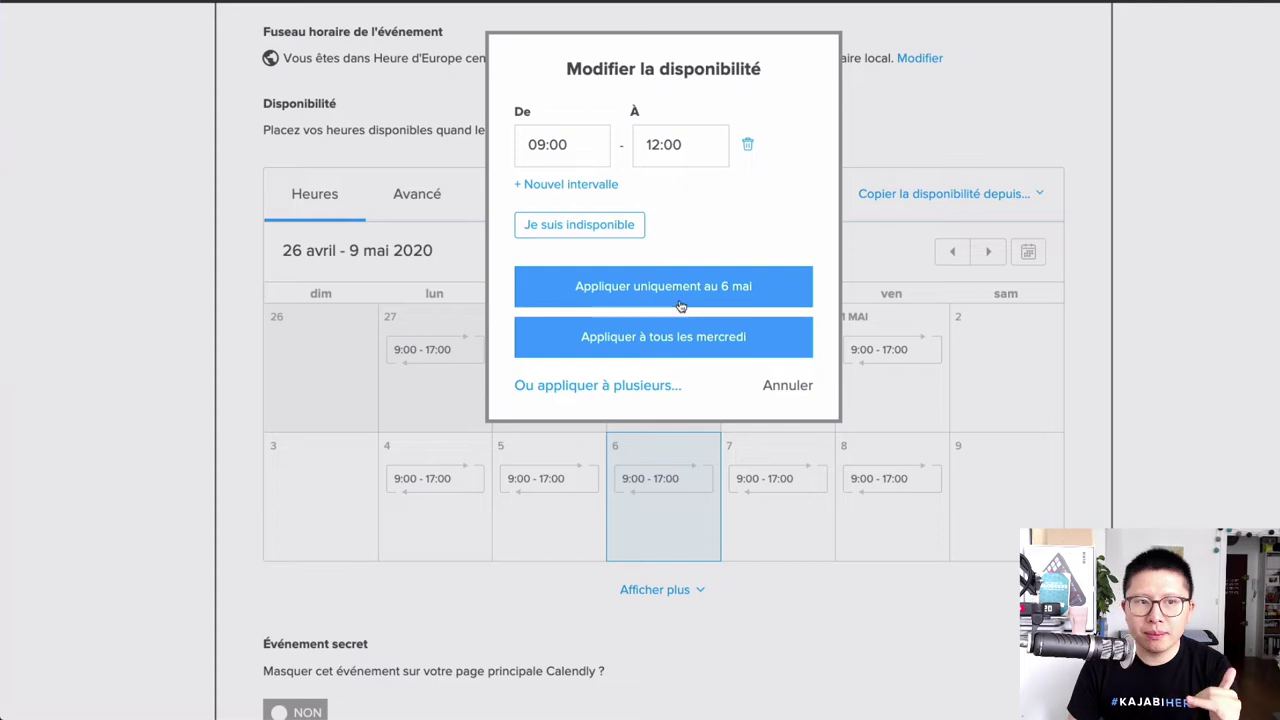
click(672, 346)
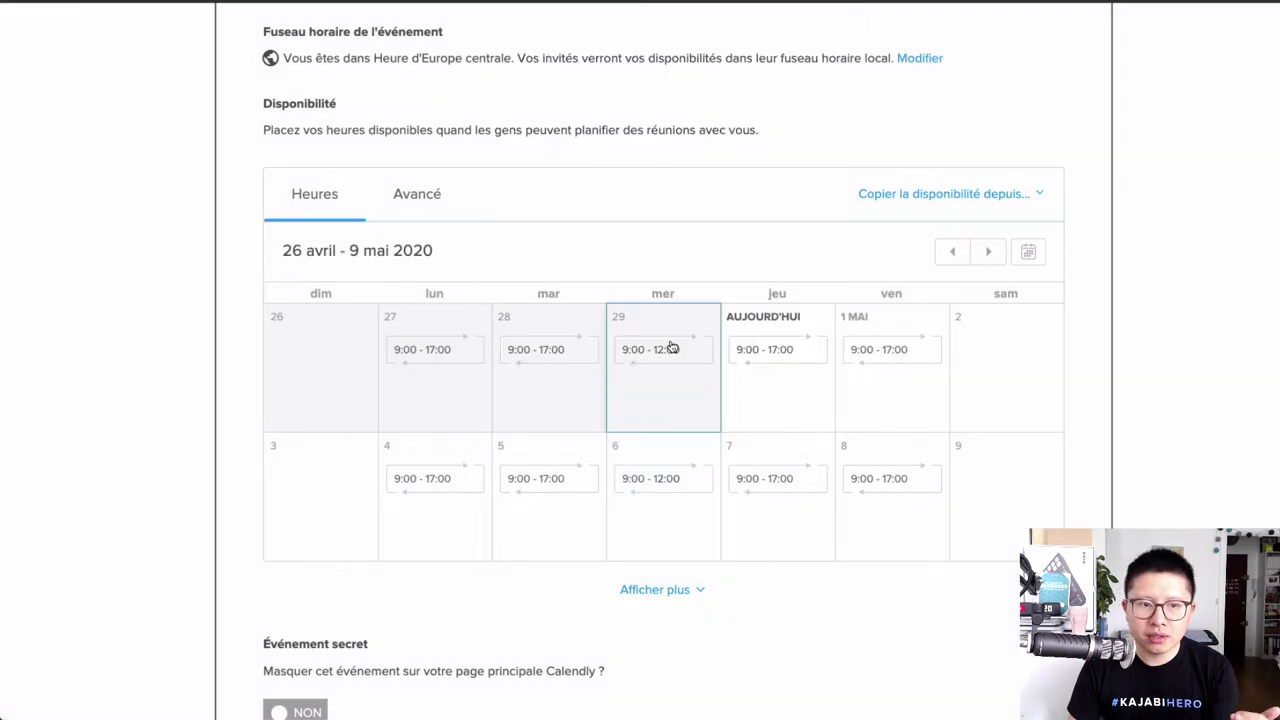
Step: Set two availability intervals, 09:00–11:00 and 16:00–18:00, for all Thursdays
click(779, 486)
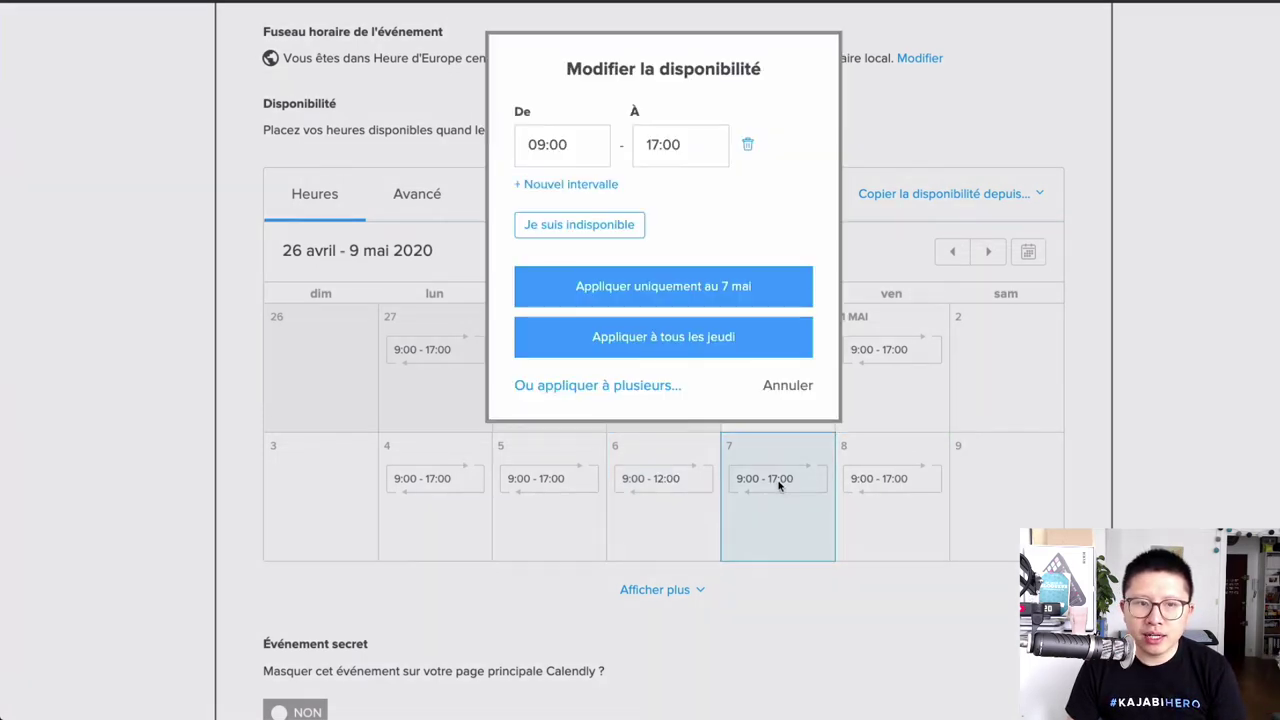
click(581, 189)
triple_click(719, 141)
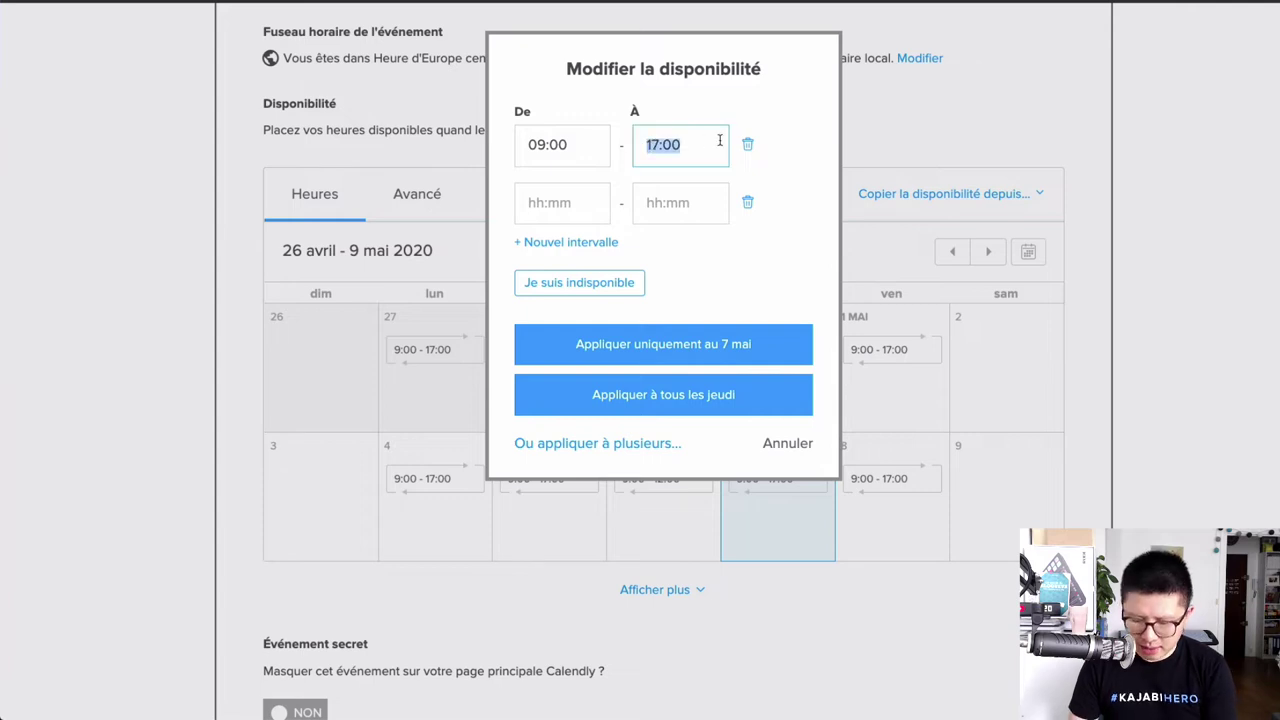
text(11)
click(540, 203)
text(16)
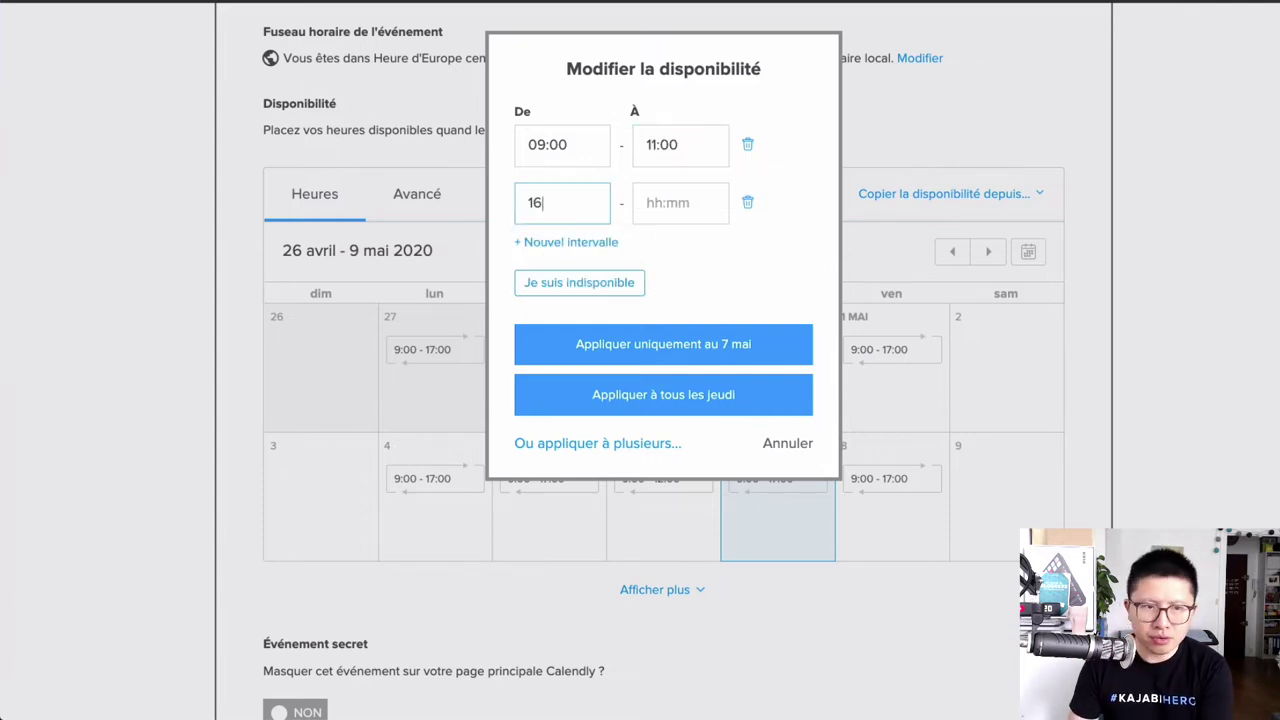
click(690, 203)
text(18:00)
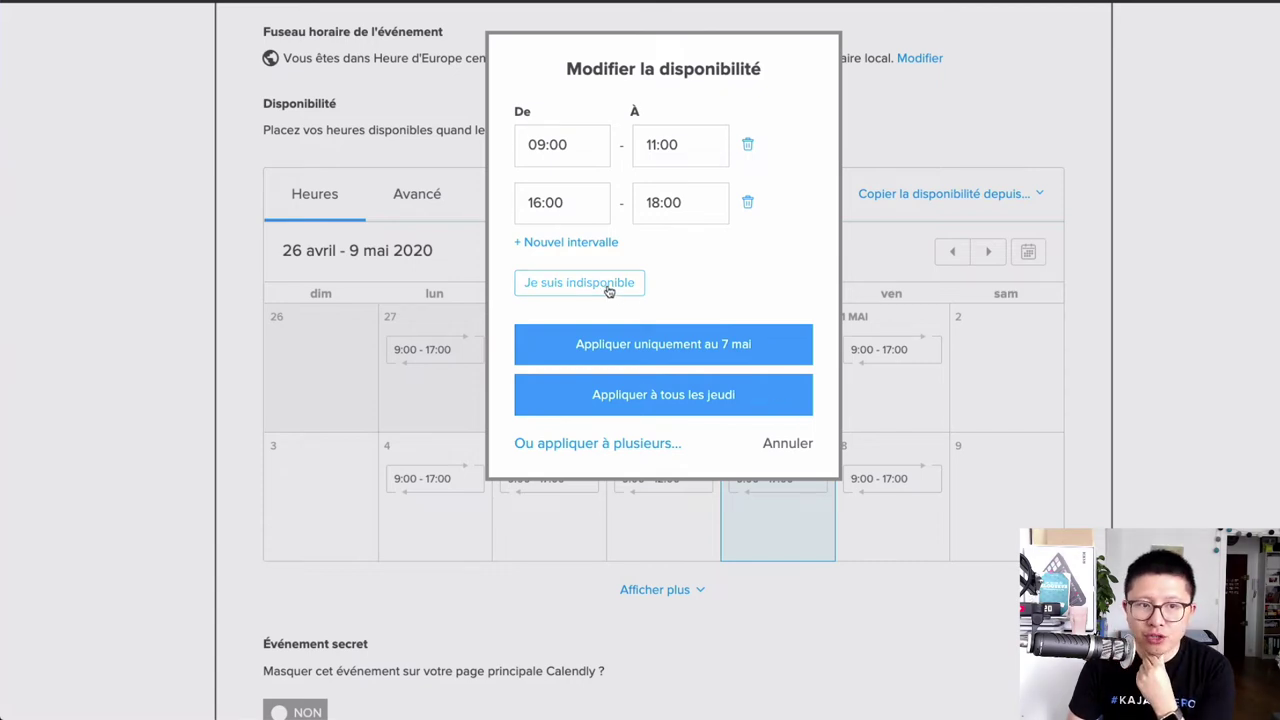
click(661, 398)
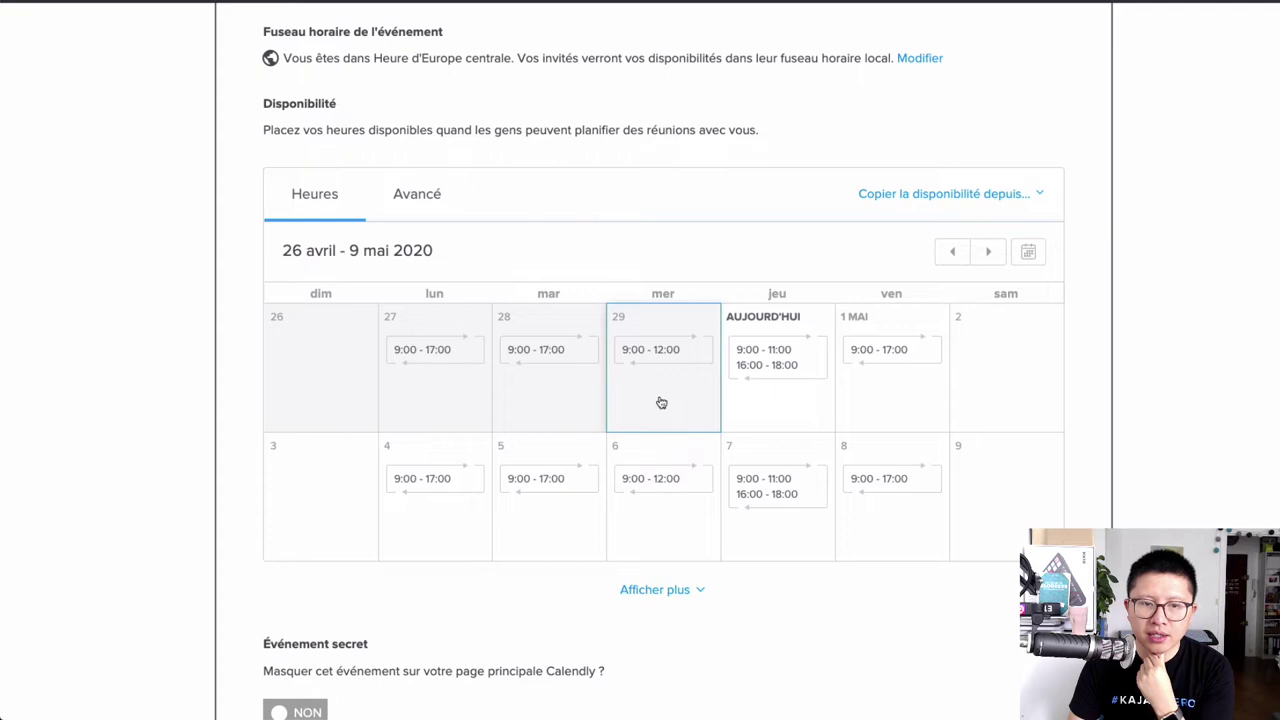
Step: Repeat Thursday's availability intervals on every Monday
click(886, 477)
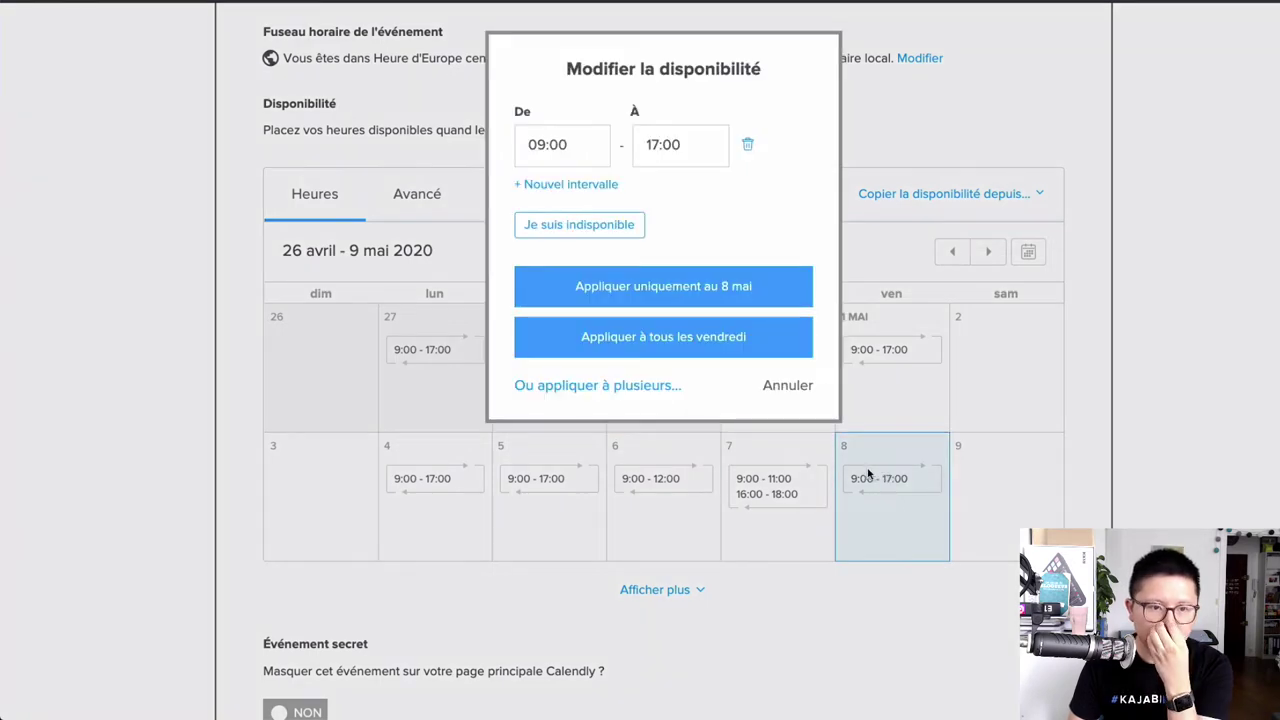
click(807, 395)
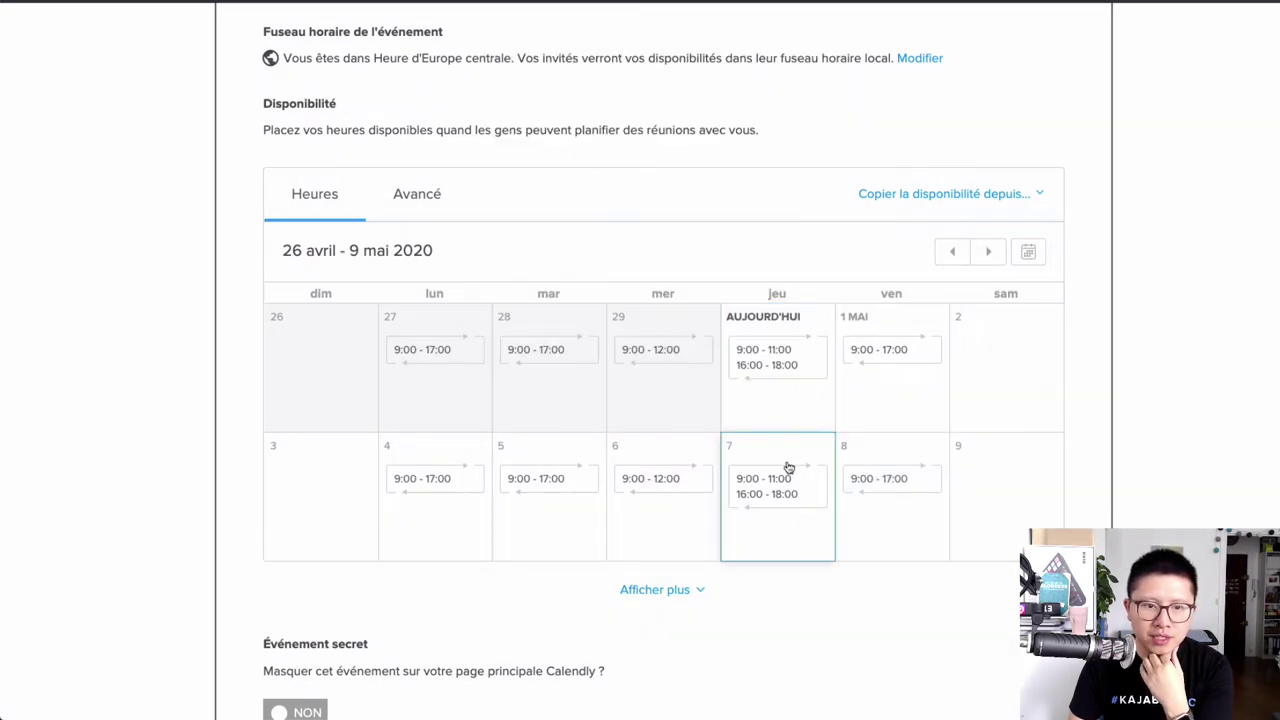
click(788, 468)
click(627, 446)
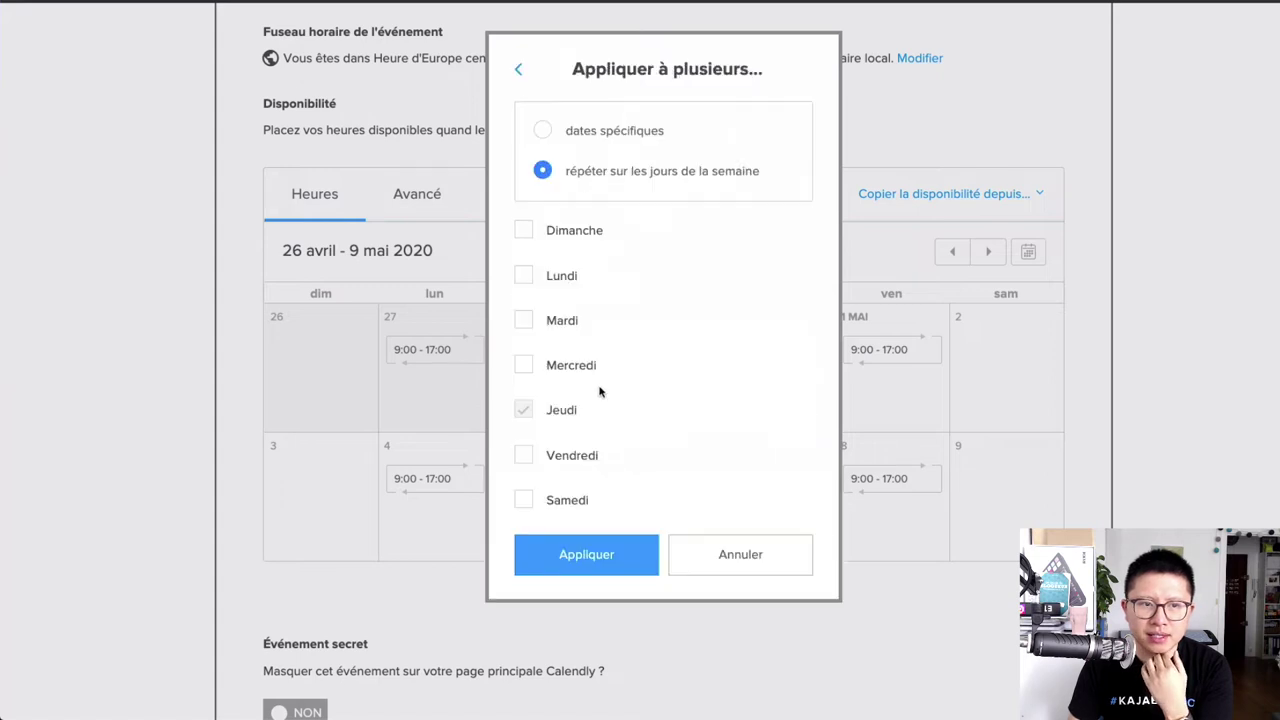
click(525, 278)
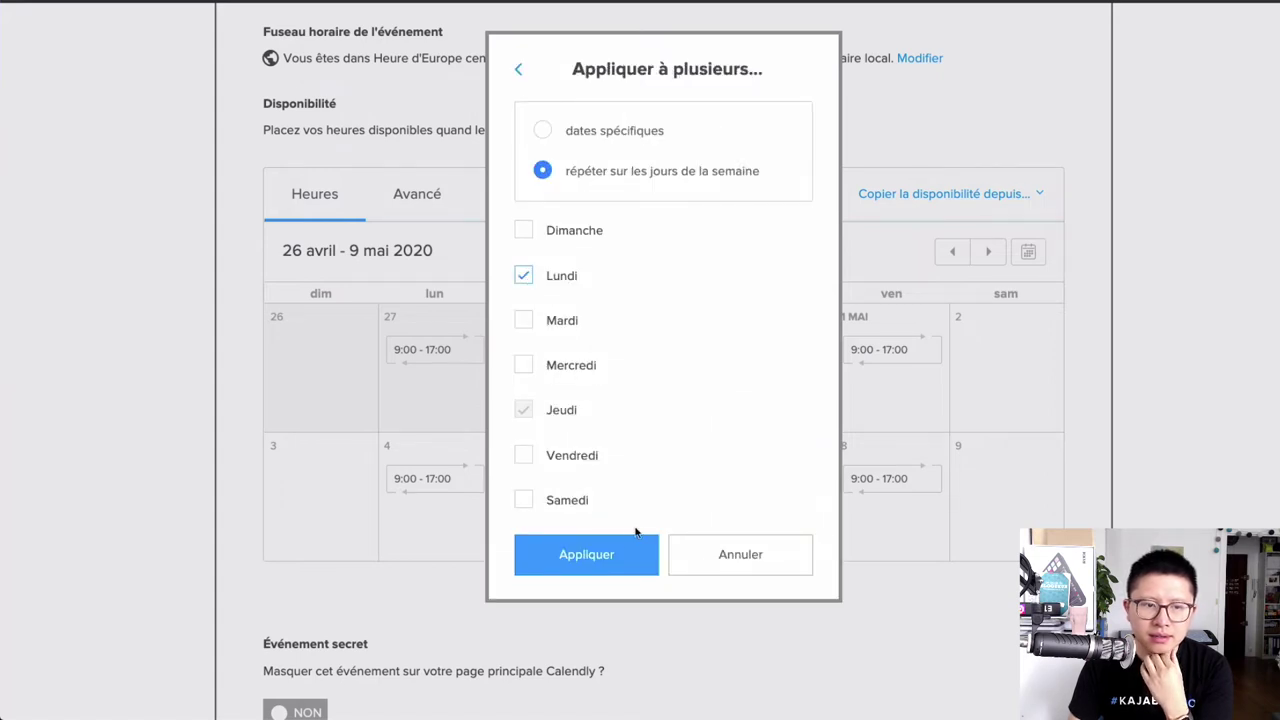
click(624, 552)
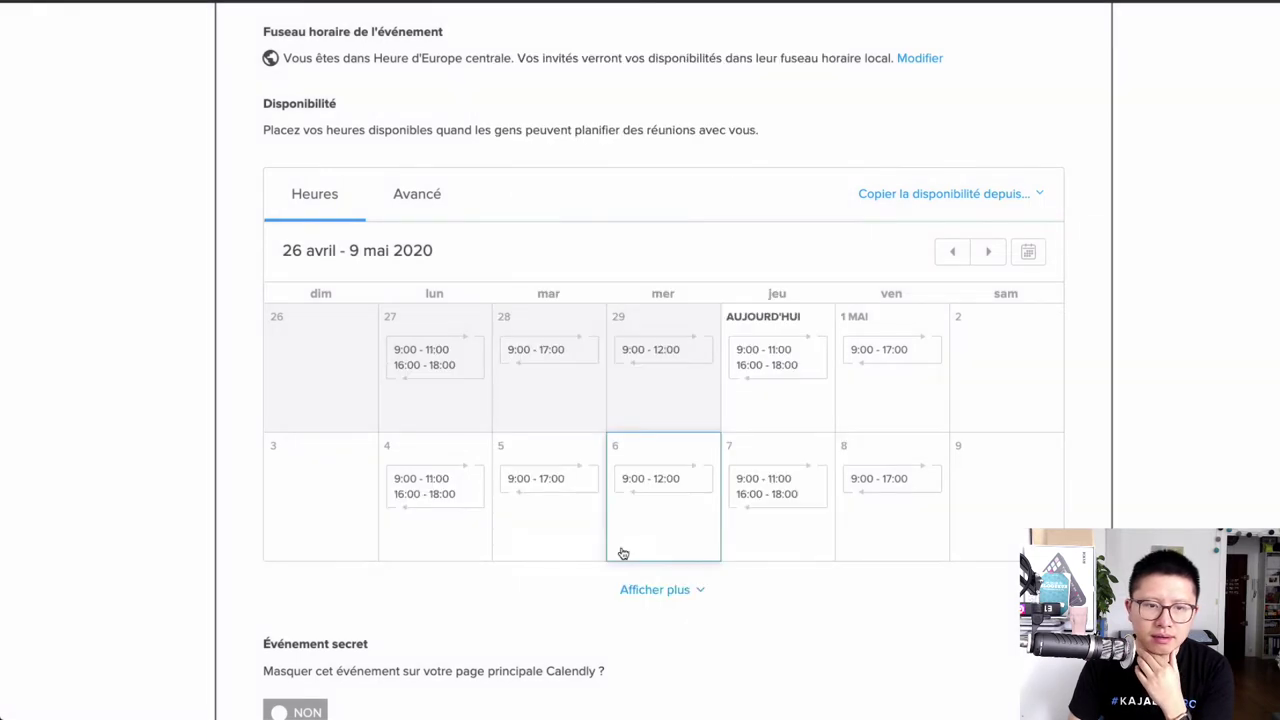
Step: Review the hours in the expanded calendar, keep the event non-secret and save the booking time settings
click(671, 590)
scroll(677, 531, down, 2)
scroll(836, 506, down, 5)
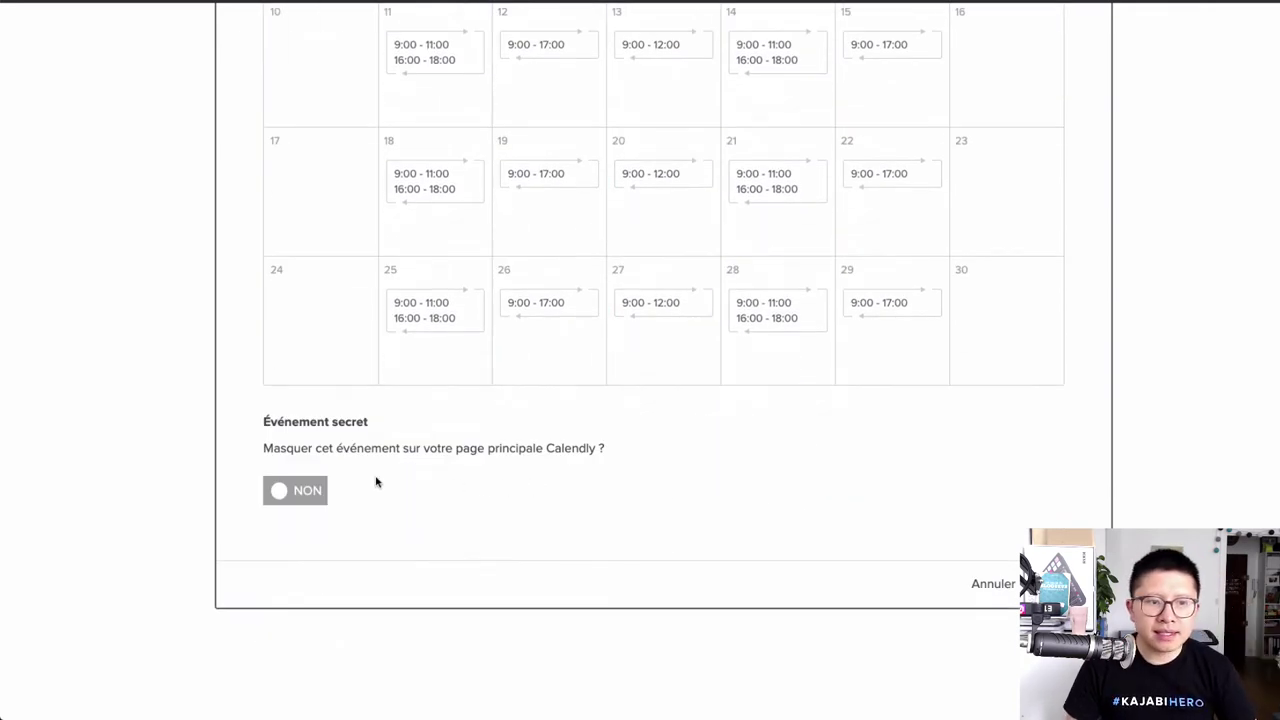
click(297, 491)
click(299, 491)
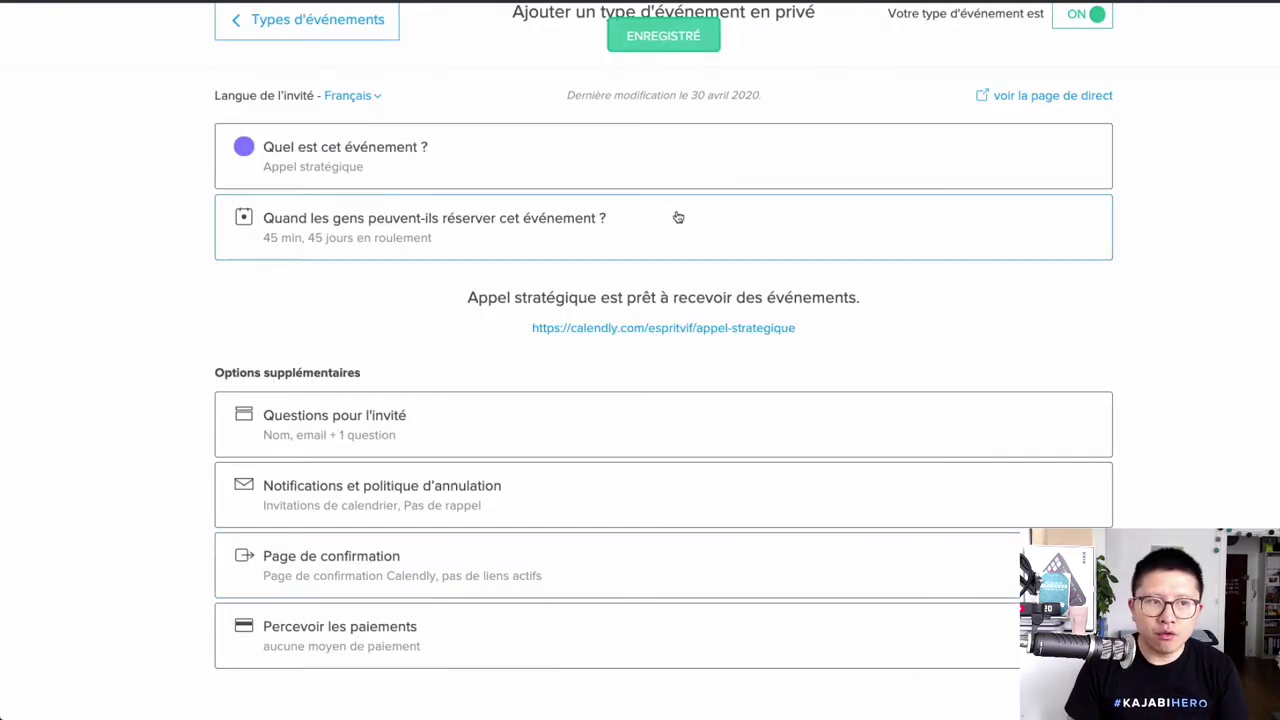
Step: Reopen the event's booking time settings and set the advanced availability increments to 15 min
click(457, 230)
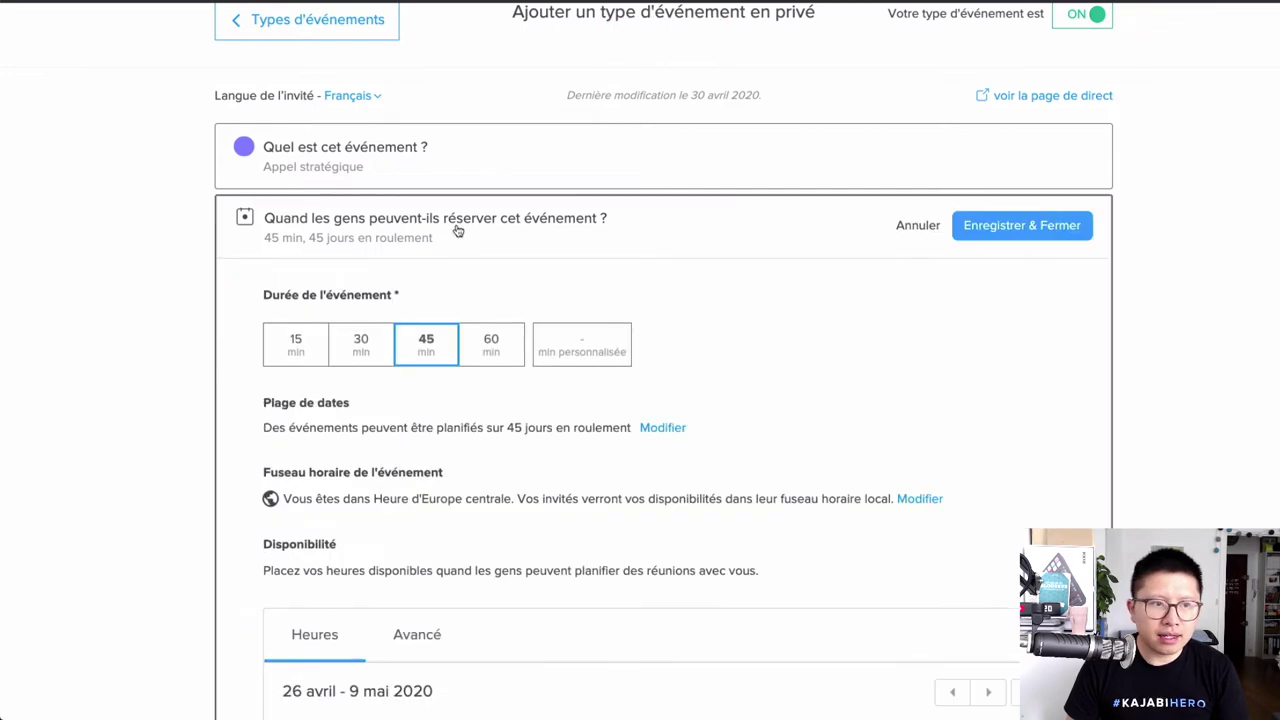
scroll(480, 330, down, 5)
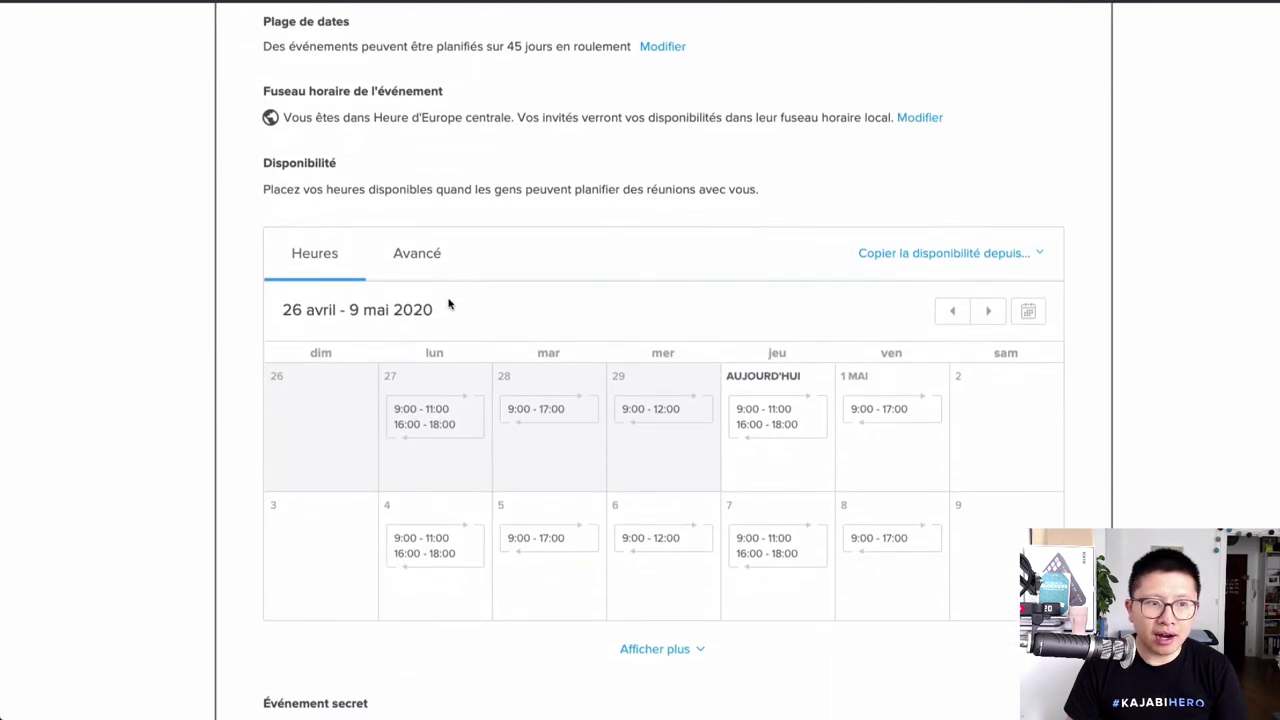
scroll(440, 260, up, 4)
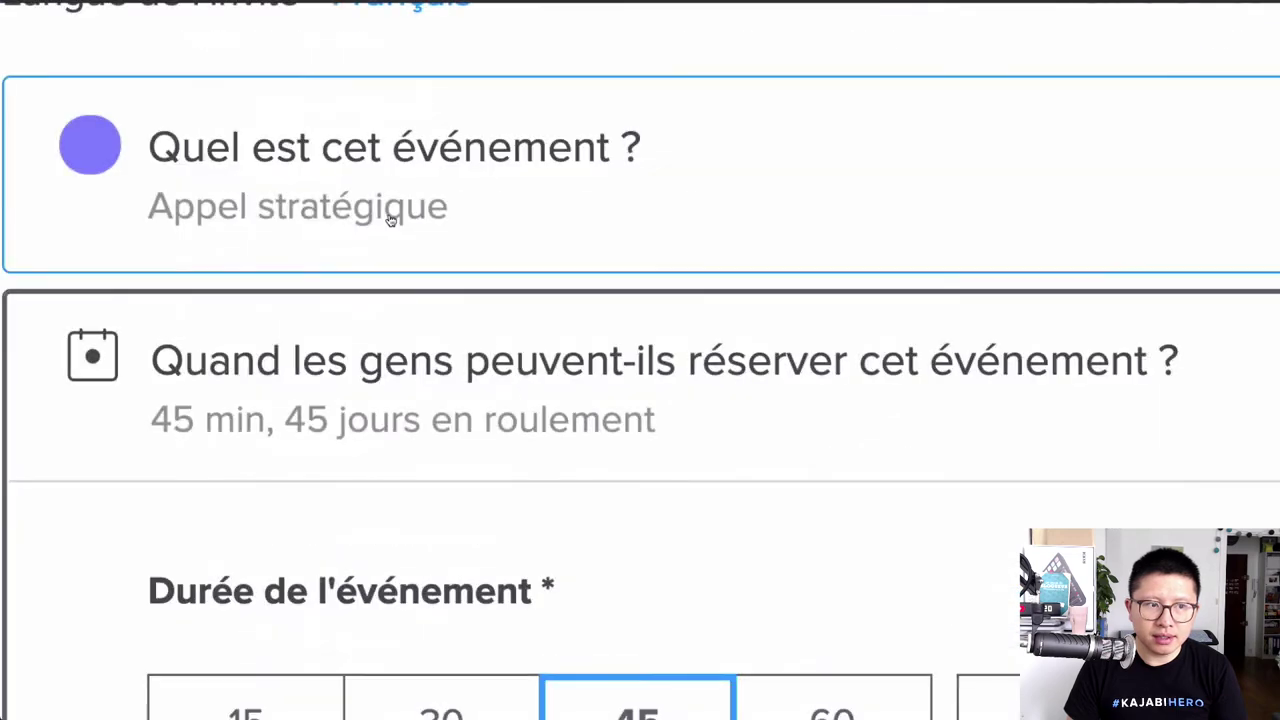
click(412, 680)
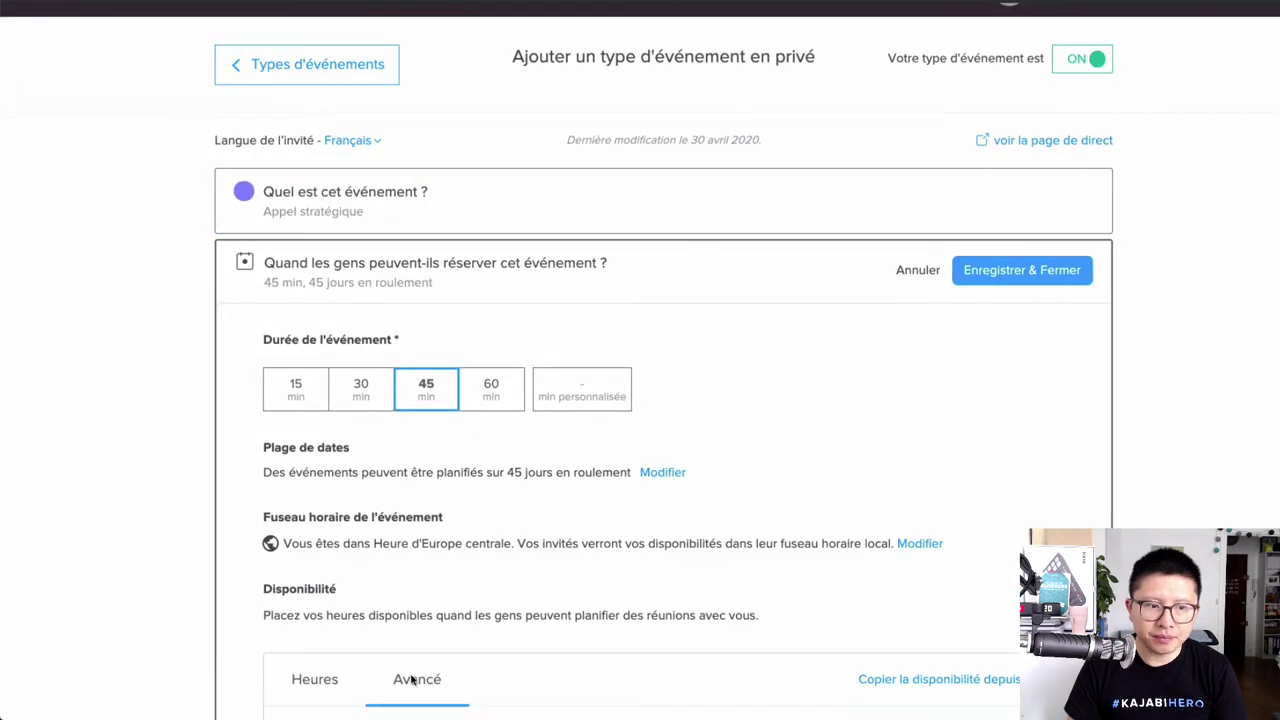
scroll(517, 620, down, 5)
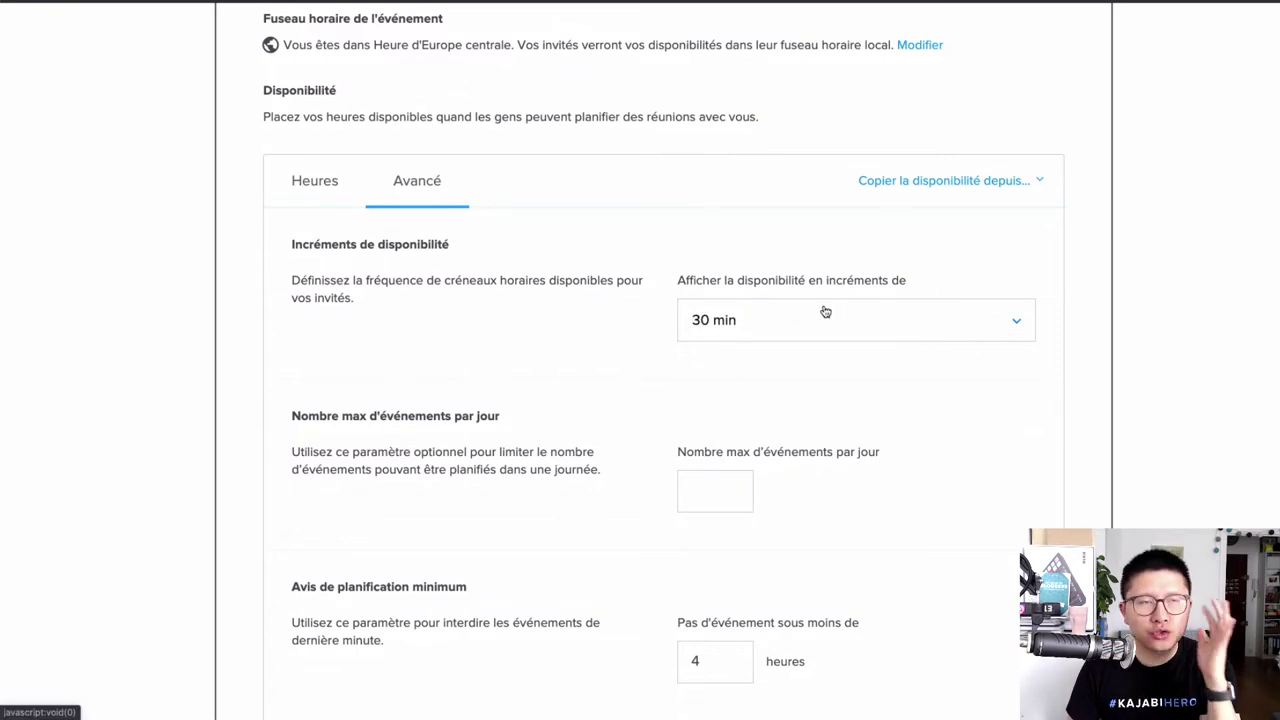
click(825, 312)
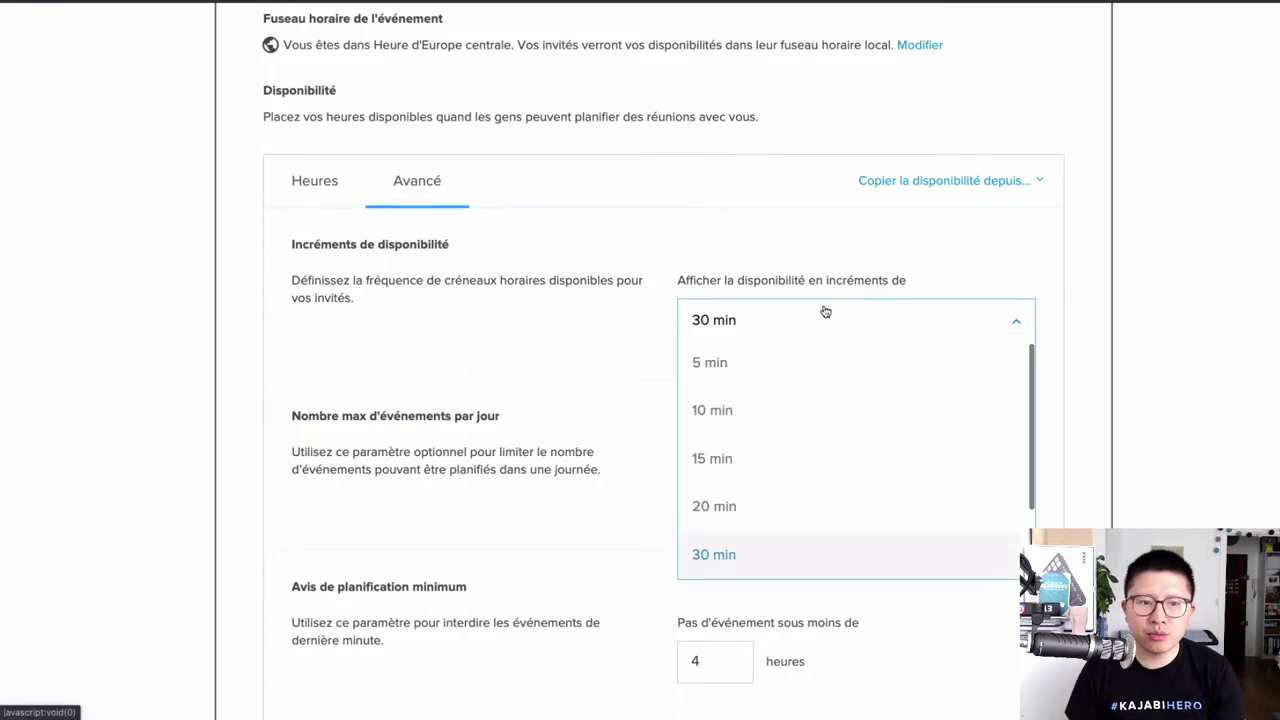
click(766, 454)
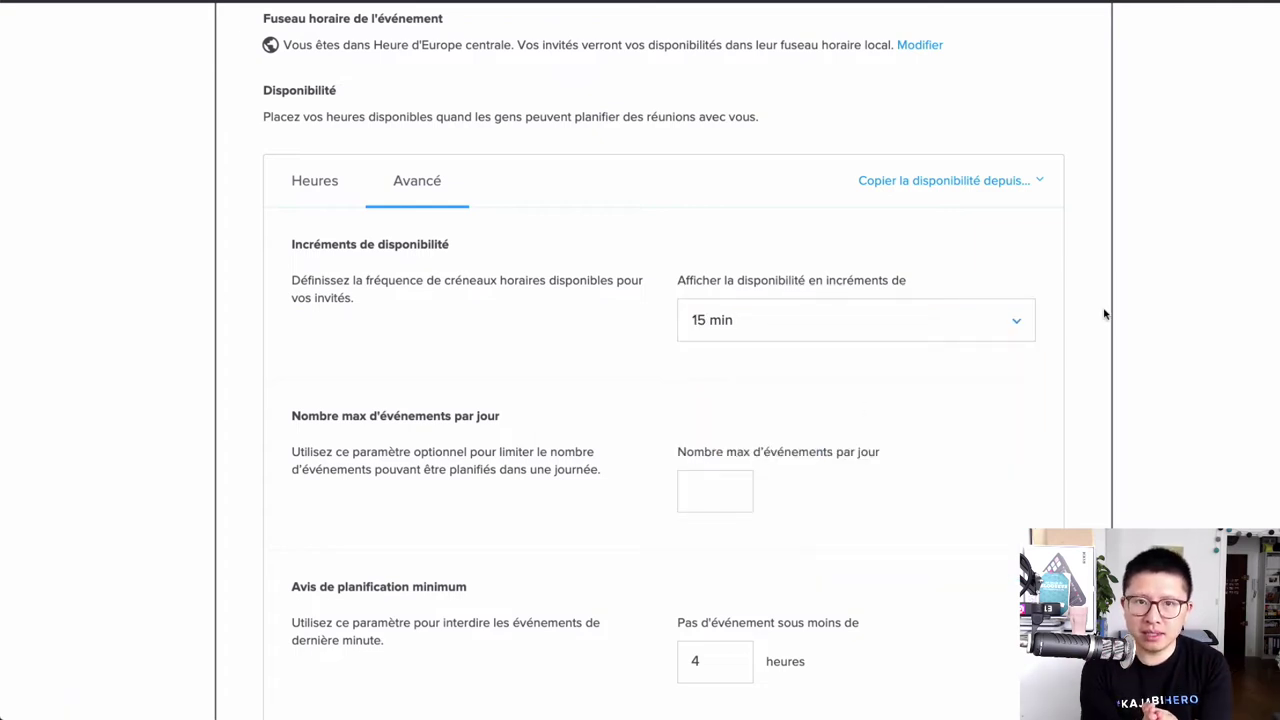
Step: Try availability increments of 30 min, and return the setting to 15 min
click(902, 315)
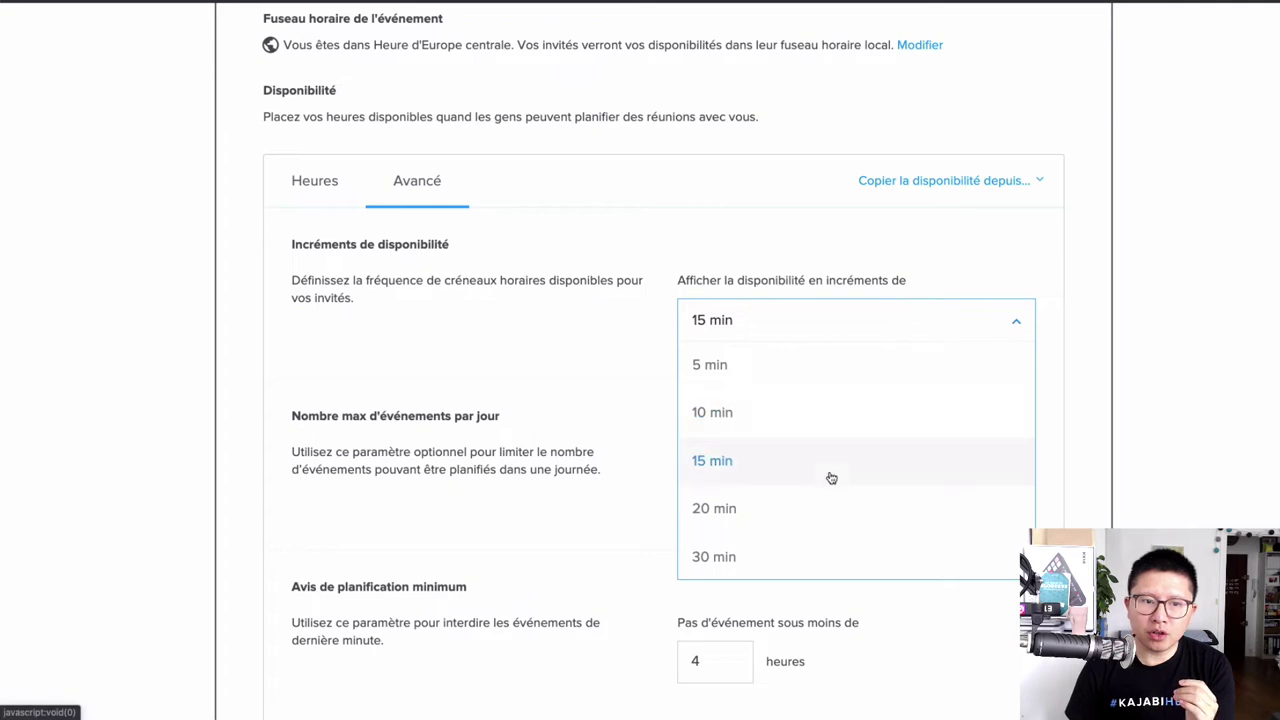
click(806, 545)
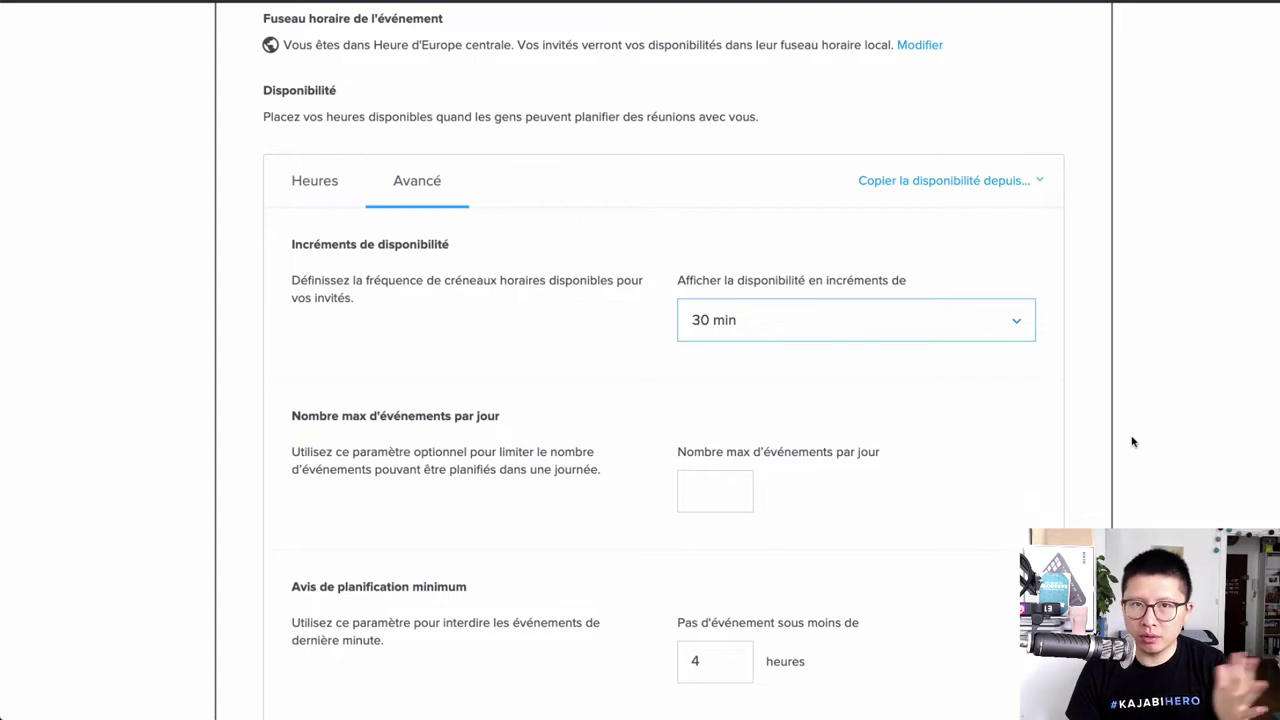
click(780, 320)
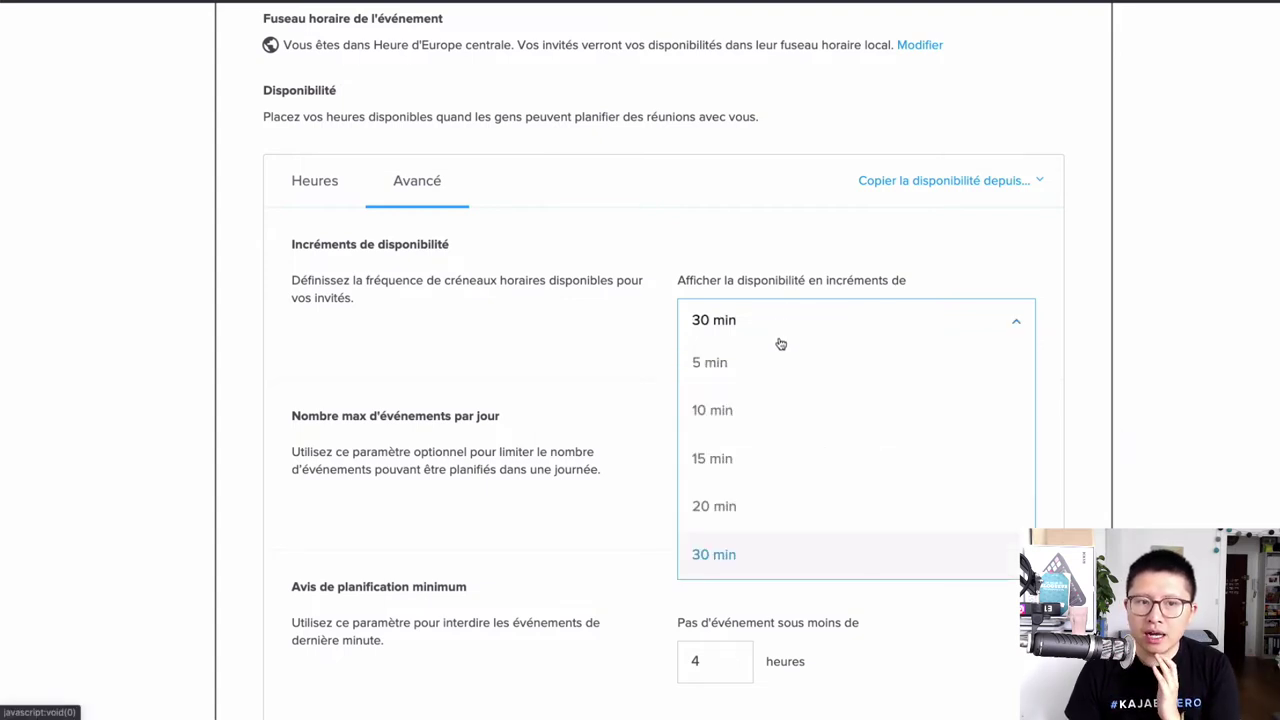
click(779, 466)
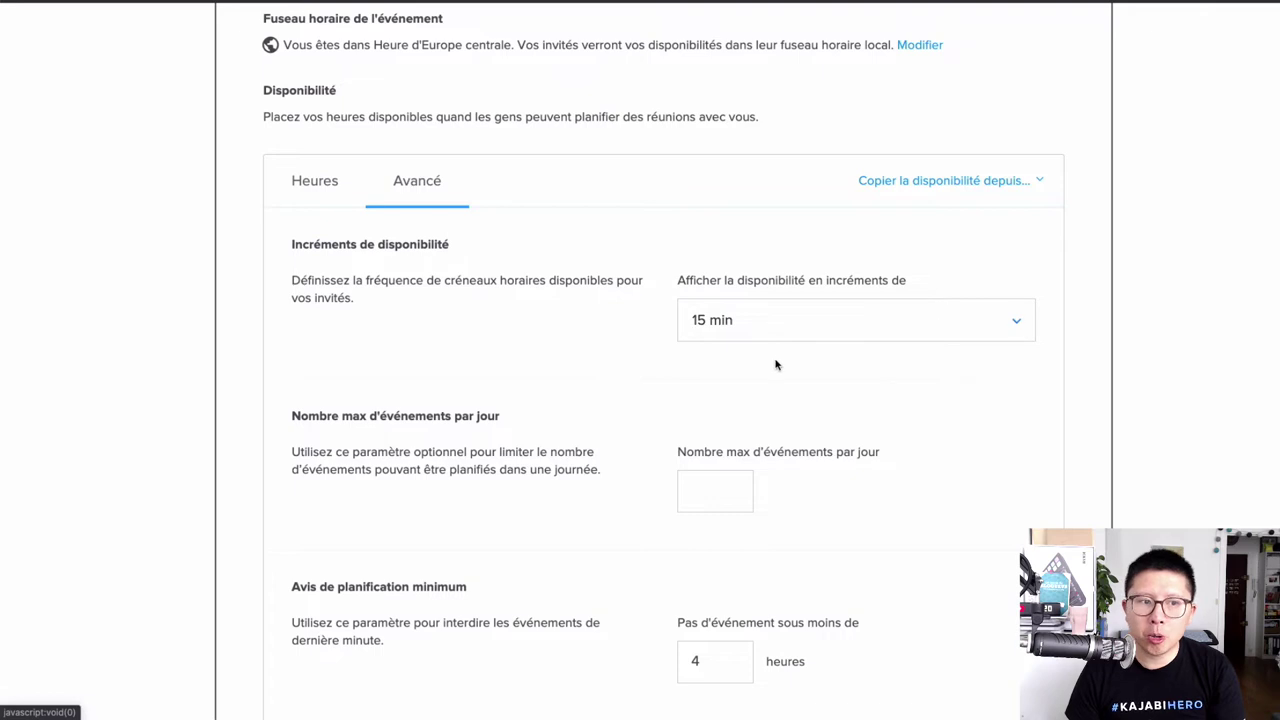
Step: Limit the maximum number of events per day to 5
scroll(776, 365, down, 1)
click(715, 392)
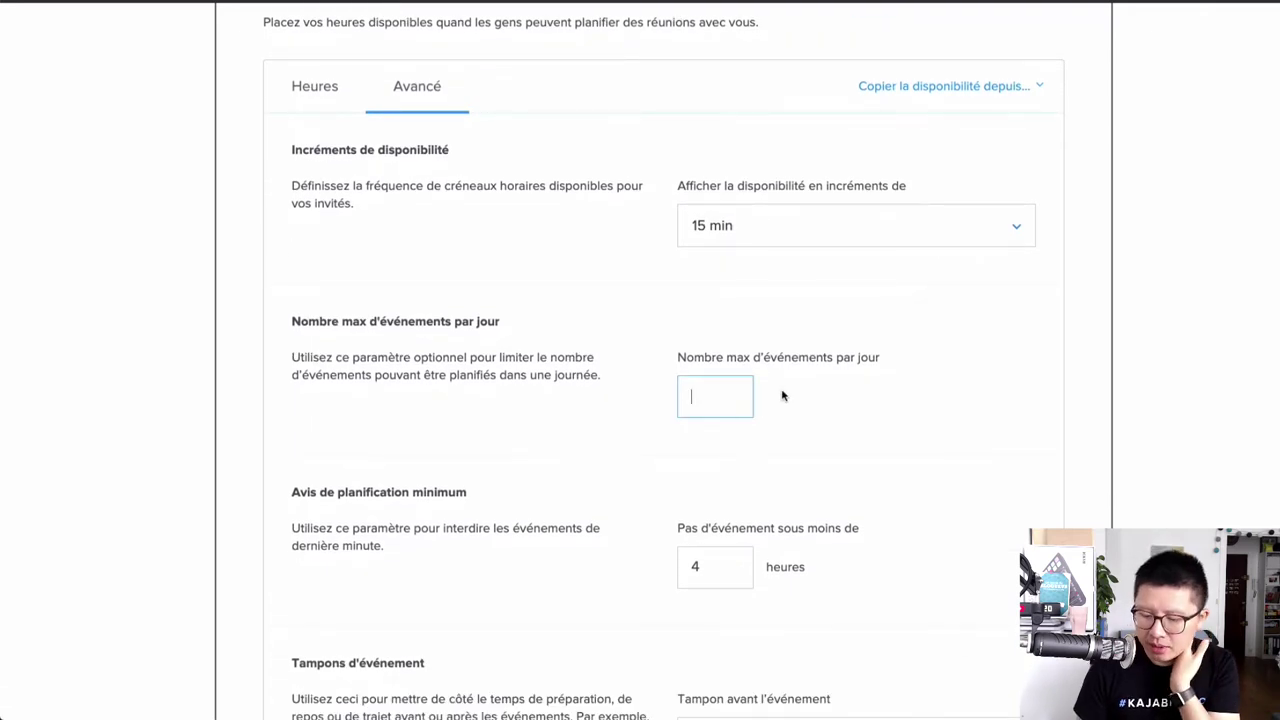
text(5)
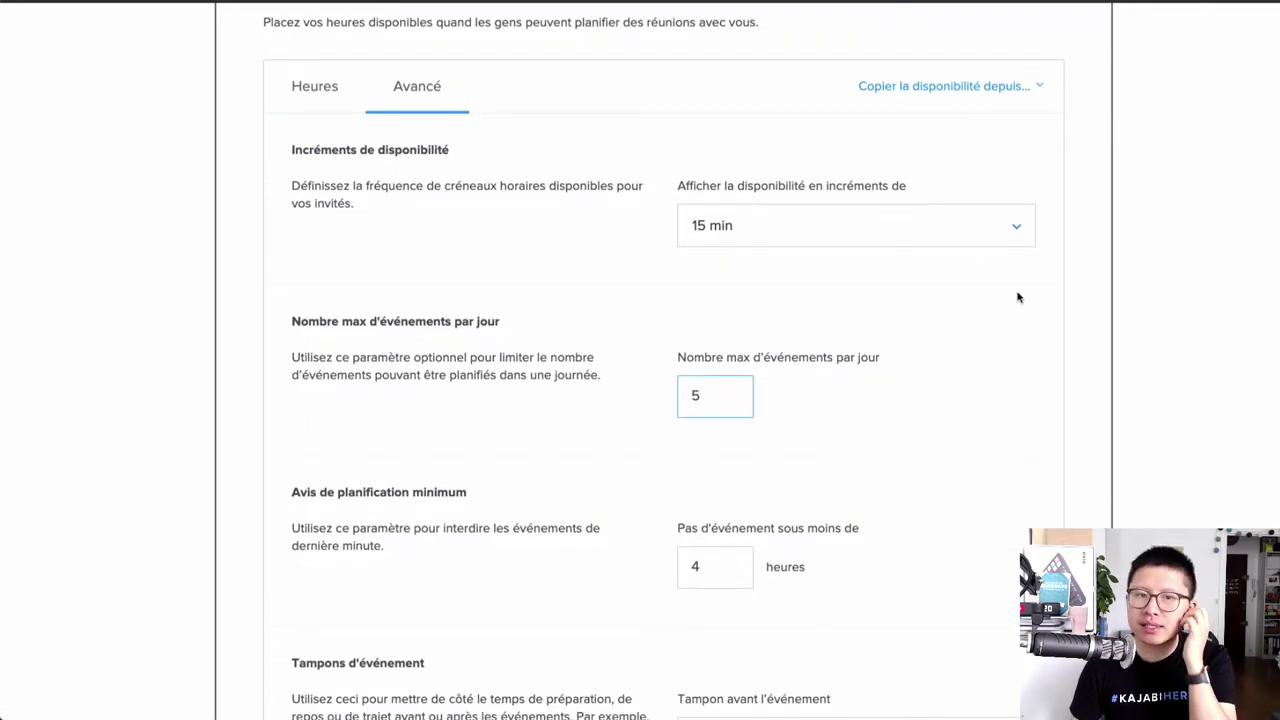
click(1086, 309)
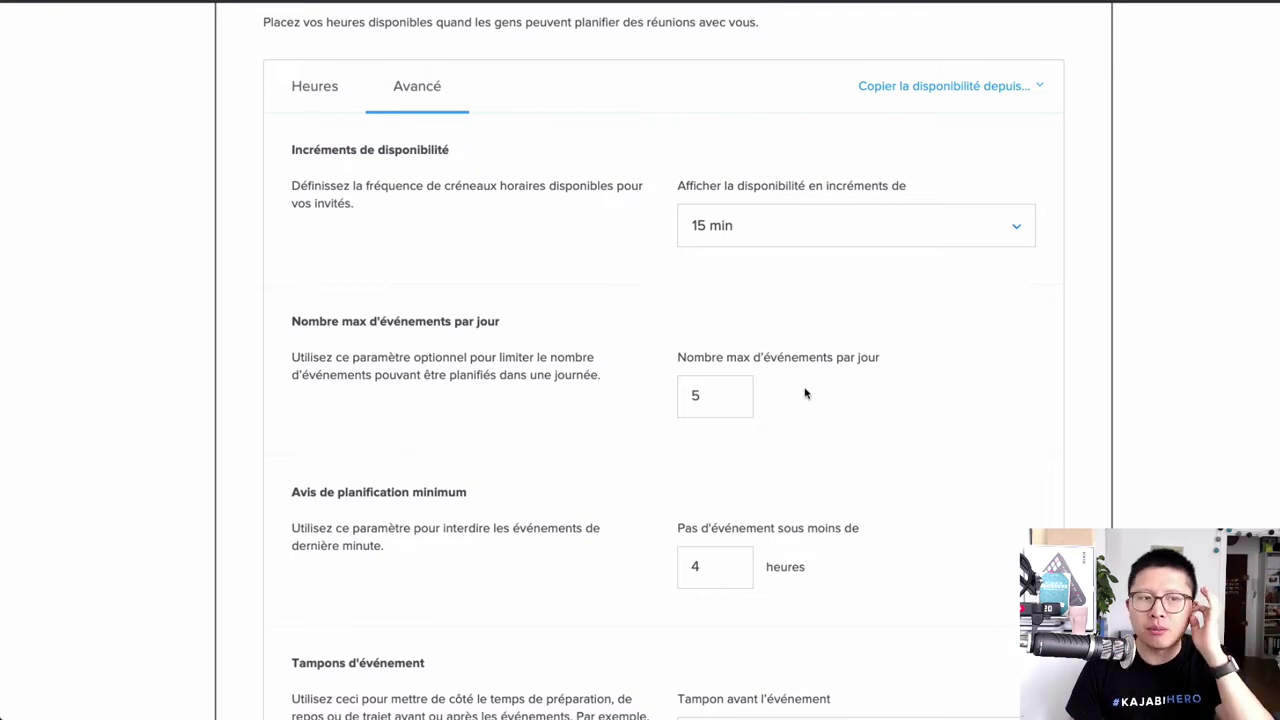
Step: Try a minimum scheduling notice of 48 hours for the event
scroll(783, 380, down, 3)
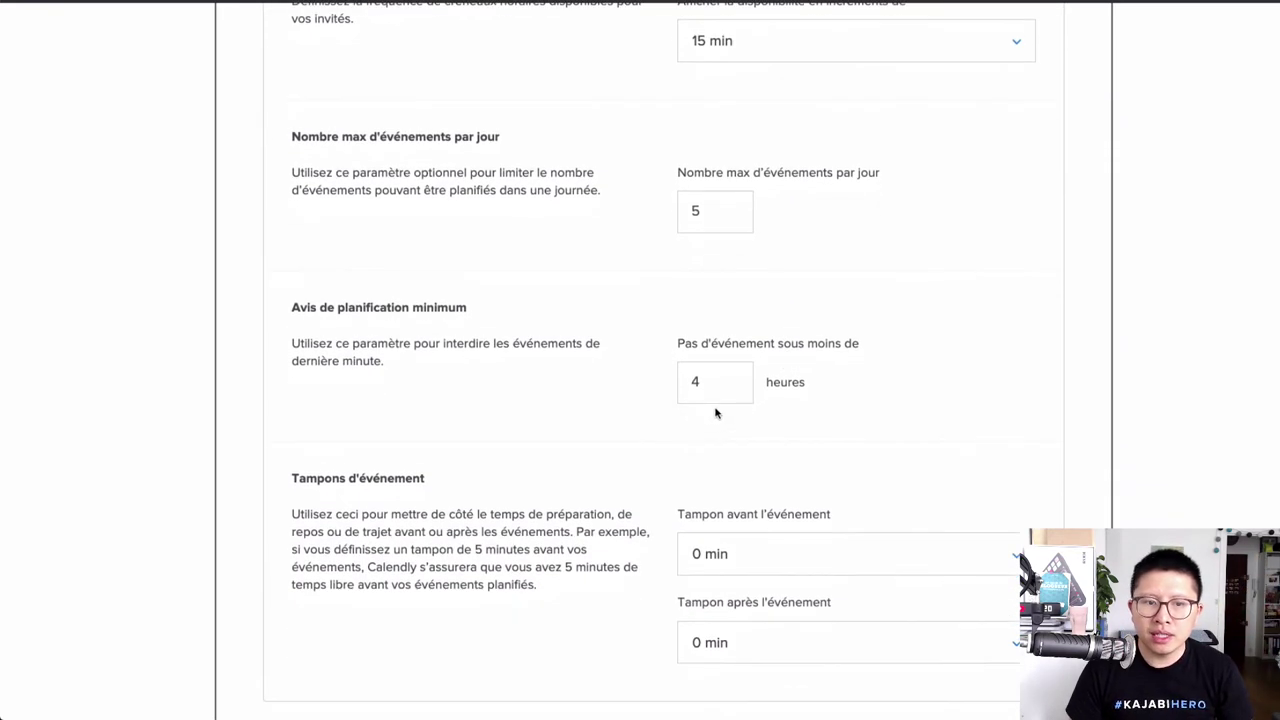
click(698, 383)
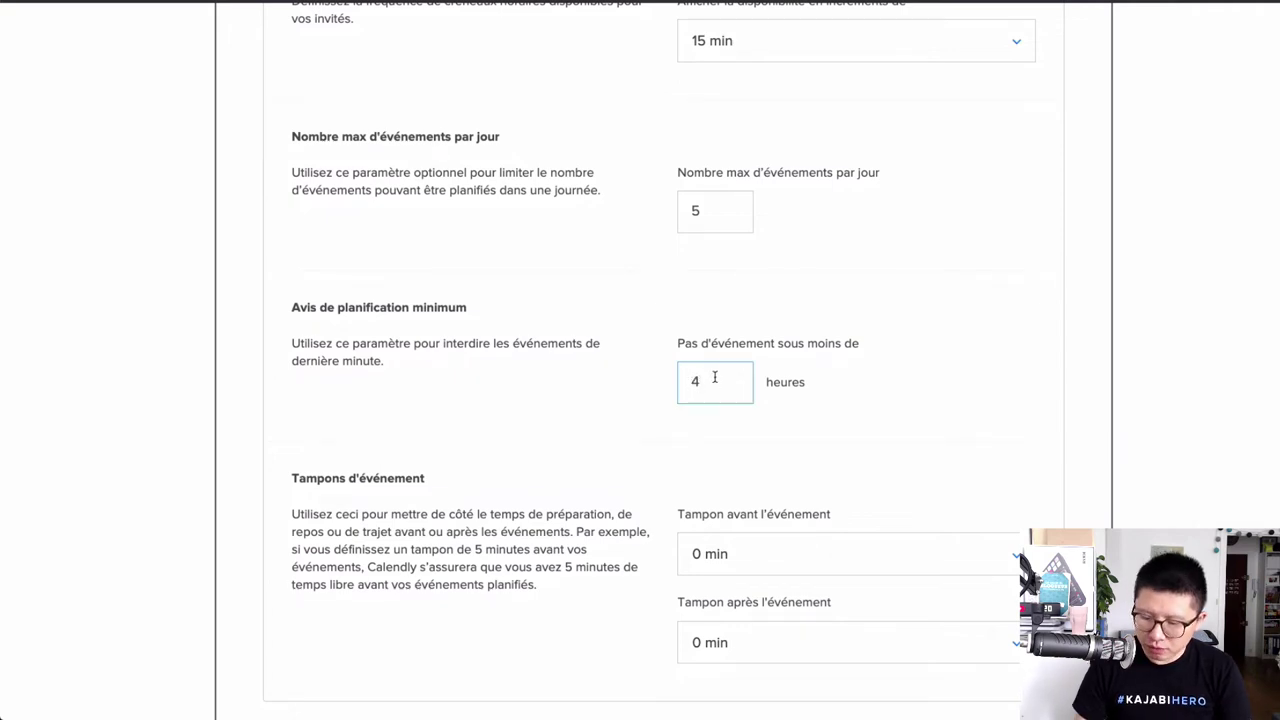
text(8)
click(919, 388)
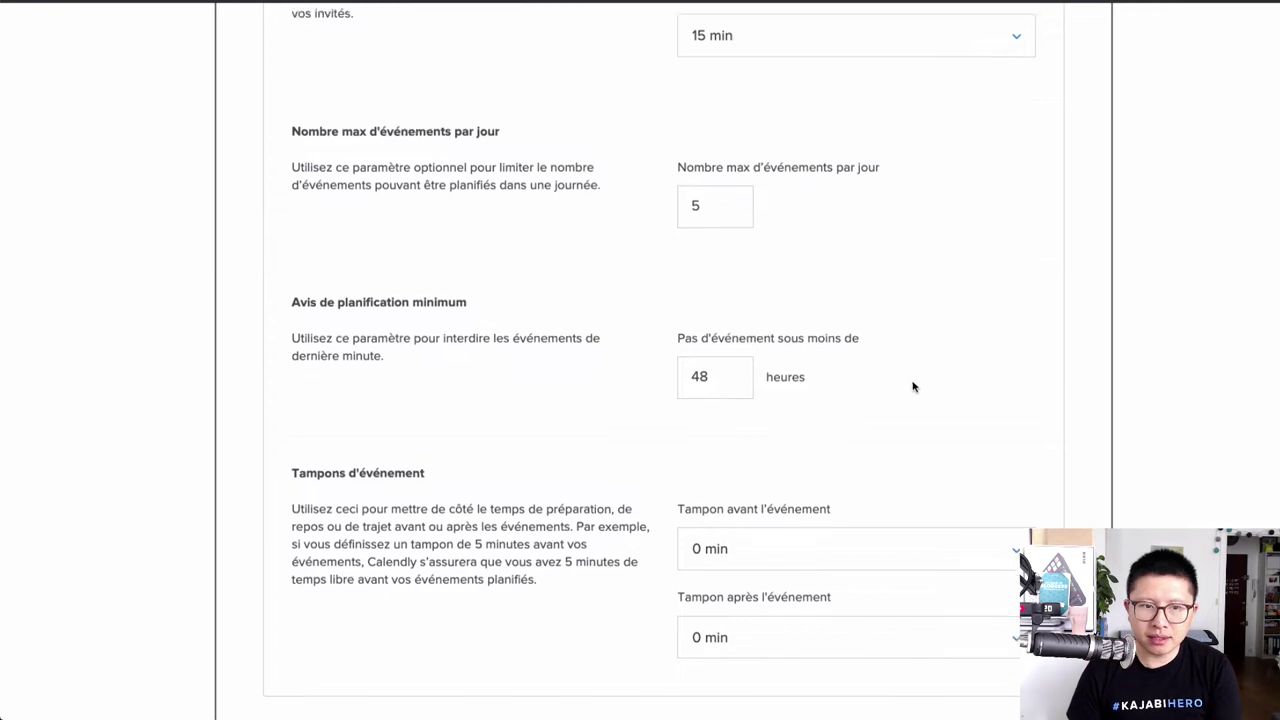
Step: Change the minimum scheduling notice to 4 hours
scroll(914, 386, down, 1)
drag(712, 367, 623, 366)
text(4)
click(997, 375)
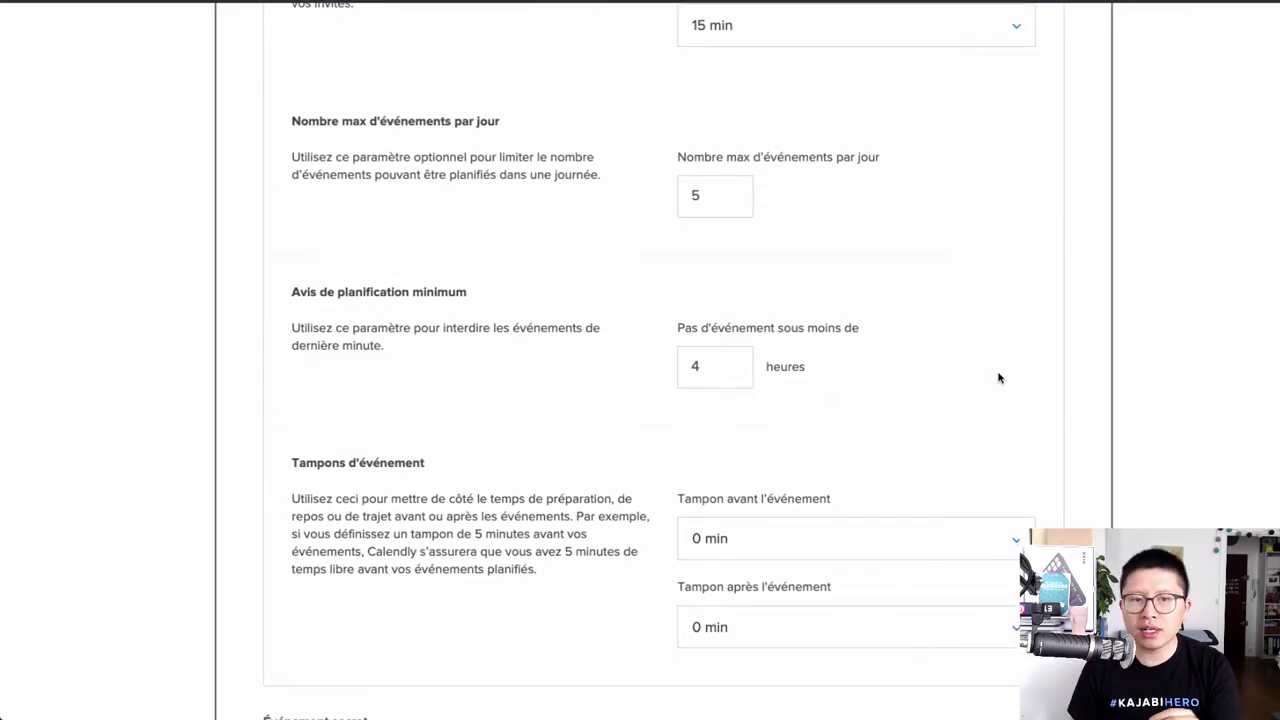
Step: Try a minimum scheduling notice of 24 hours
scroll(998, 377, up, 1)
click(719, 368)
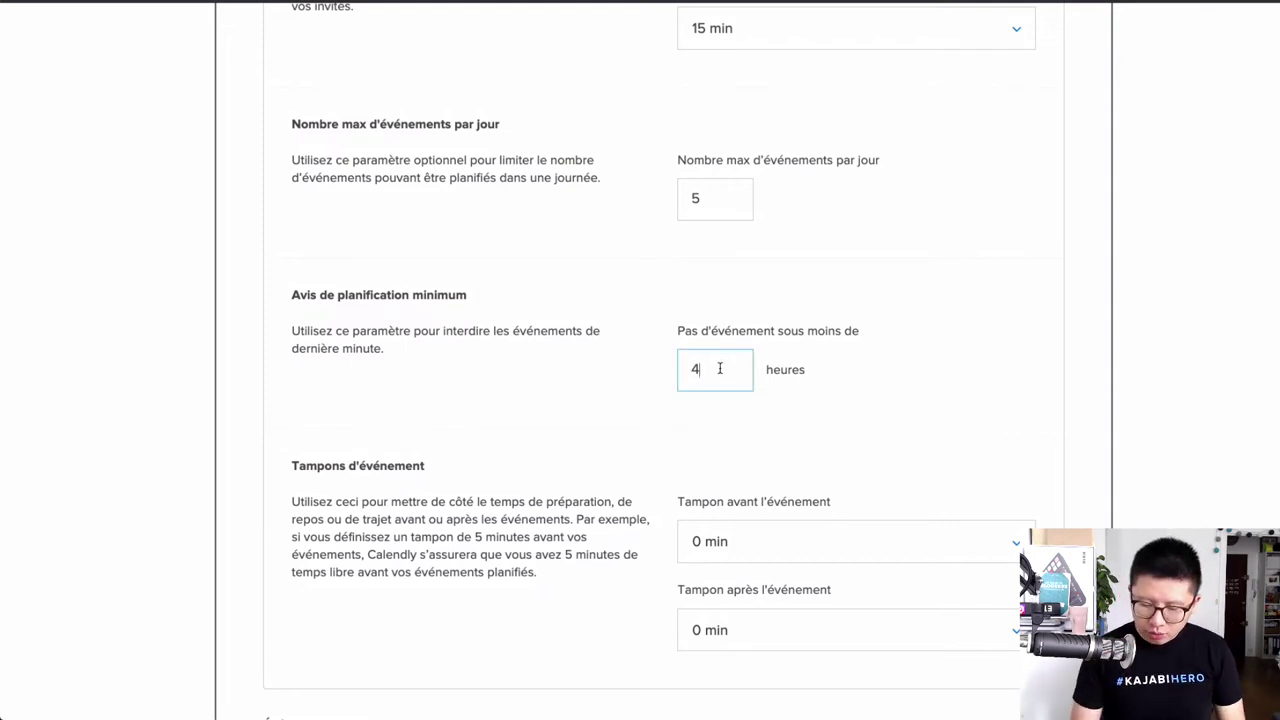
key(BackSpace)
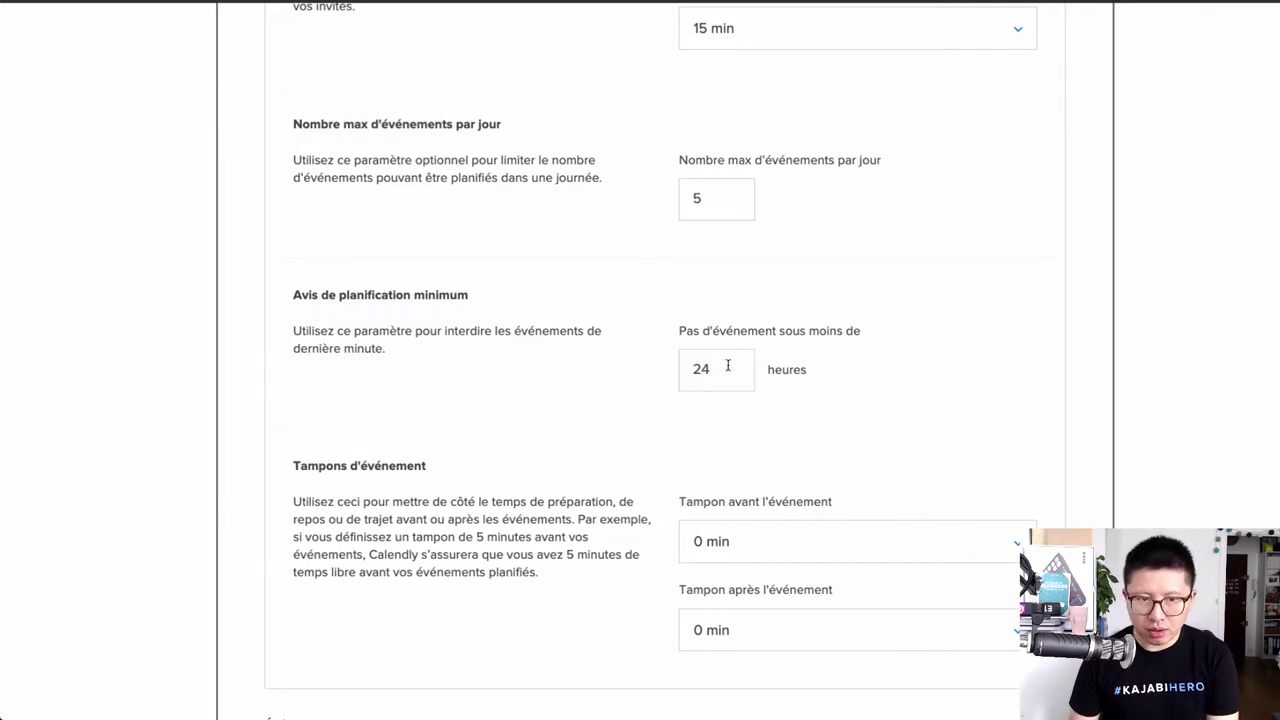
click(645, 370)
scroll(645, 370, up, 1)
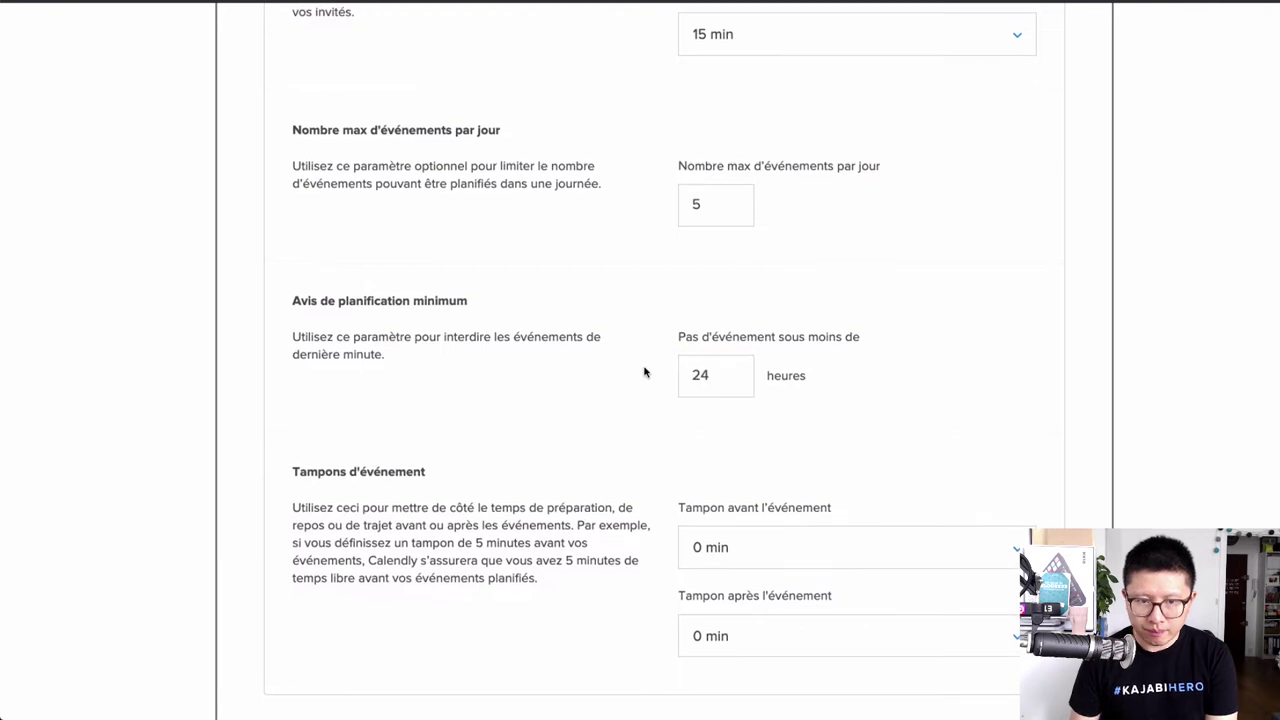
Step: Set the minimum scheduling notice to 48 hours to prevent last-minute bookings
click(697, 375)
drag(714, 377, 676, 373)
text(48)
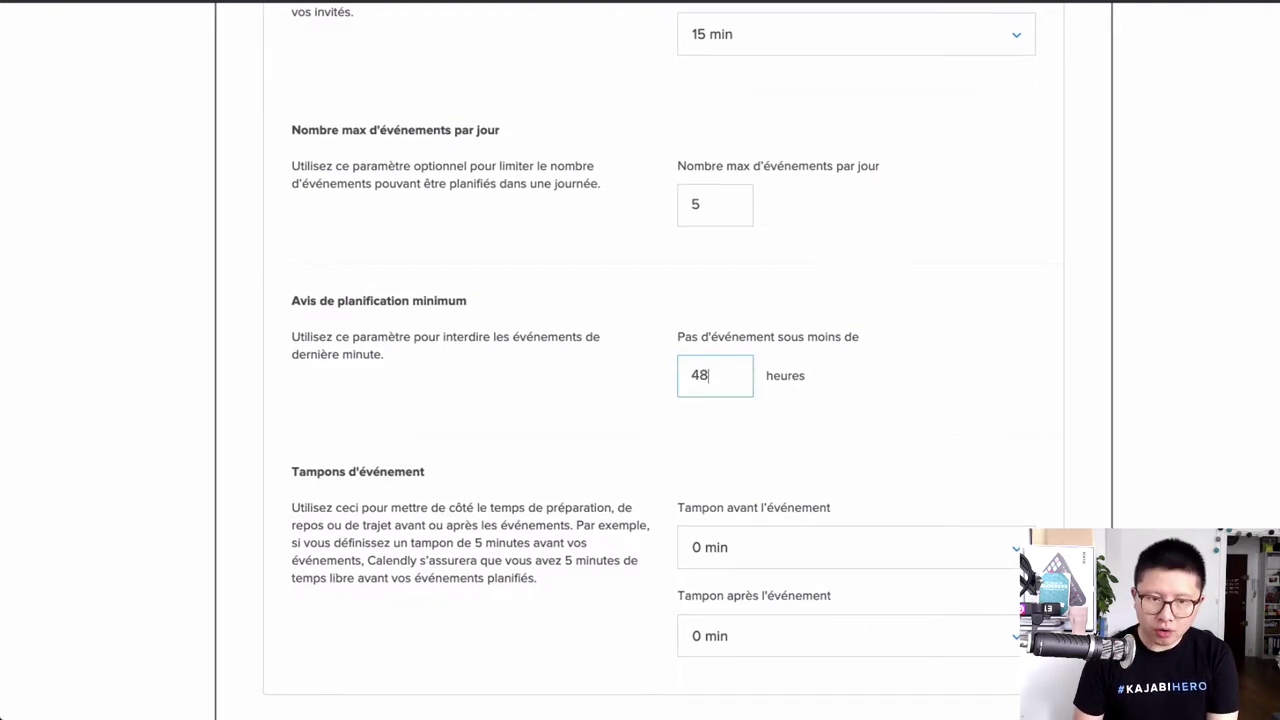
click(990, 368)
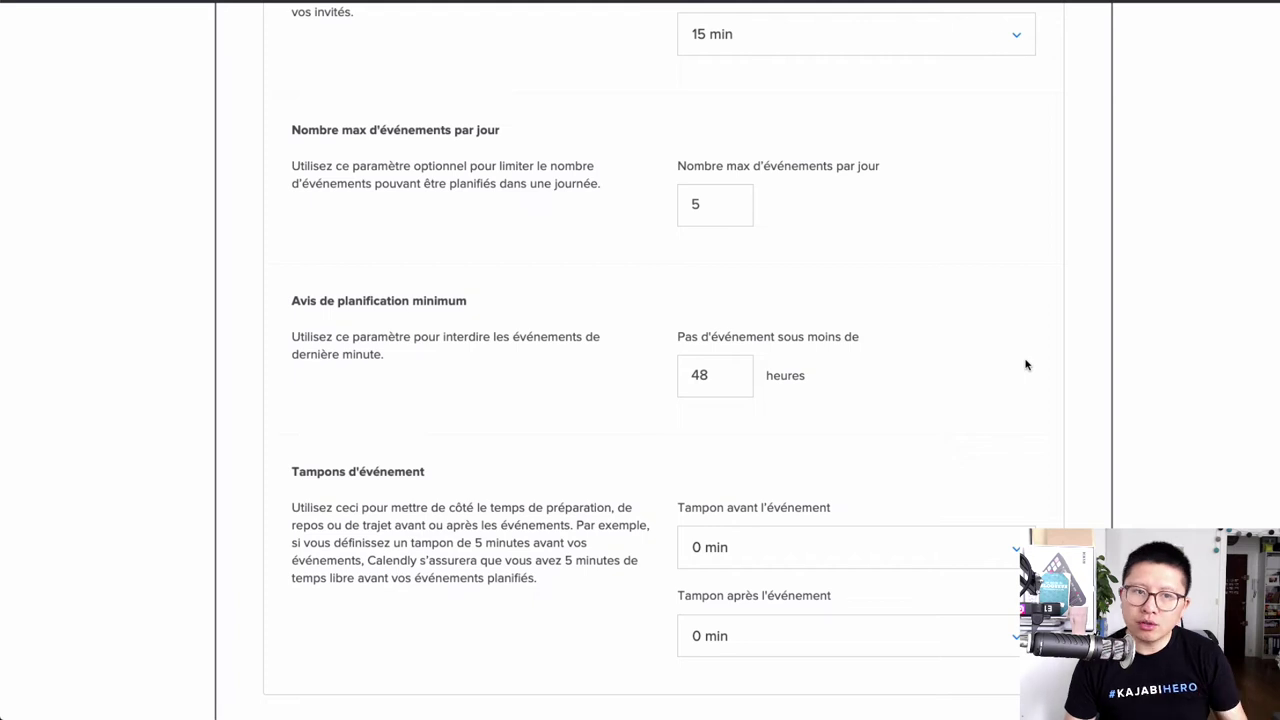
Step: Set the buffer before the event to 15 min
scroll(949, 355, down, 4)
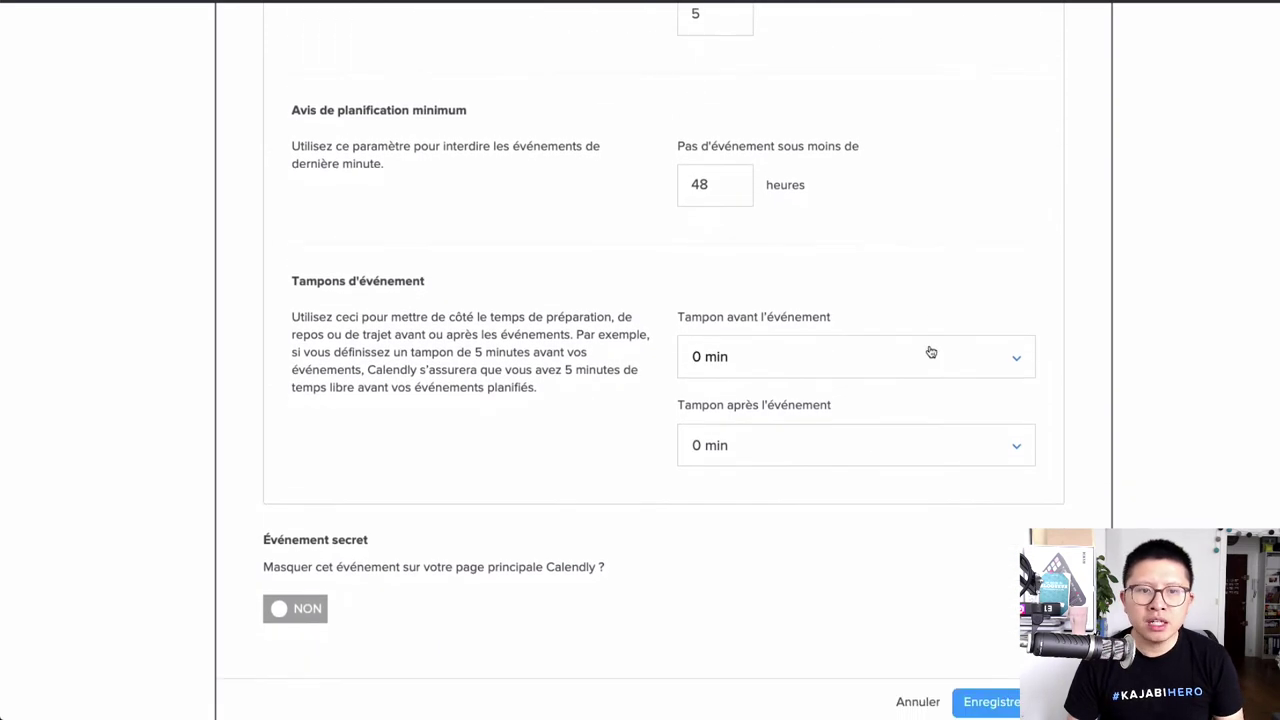
click(867, 371)
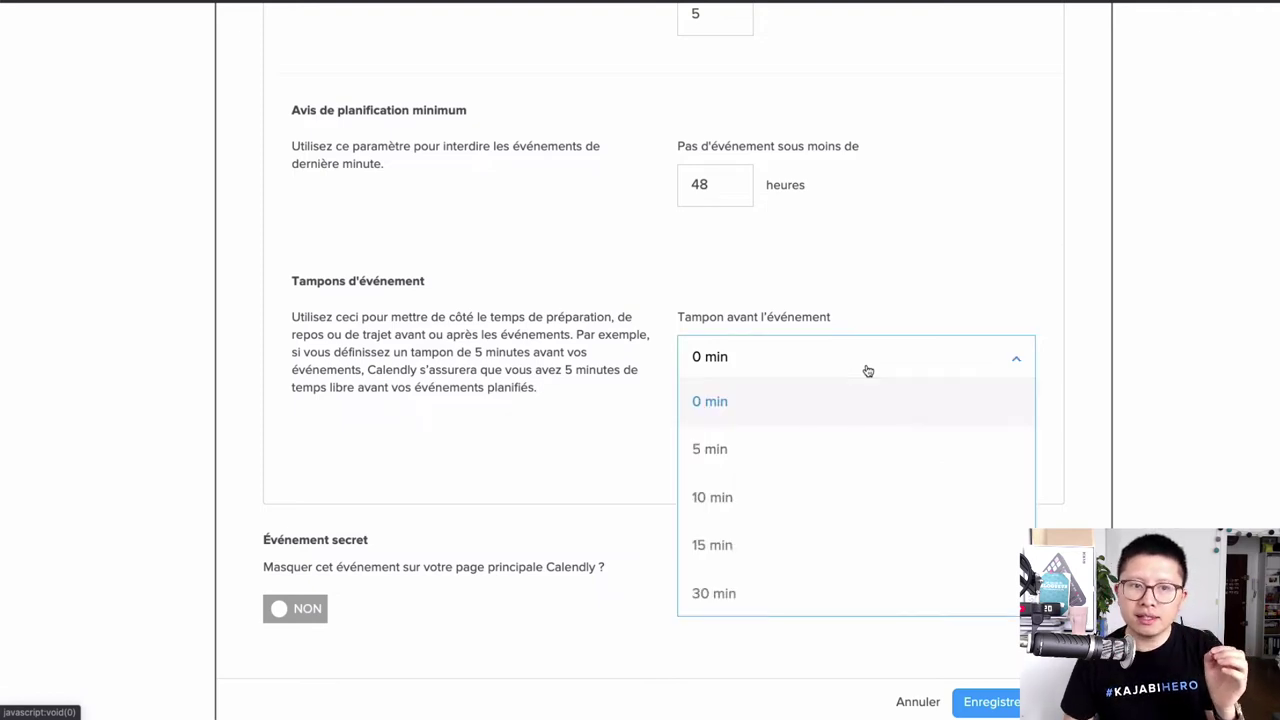
click(796, 544)
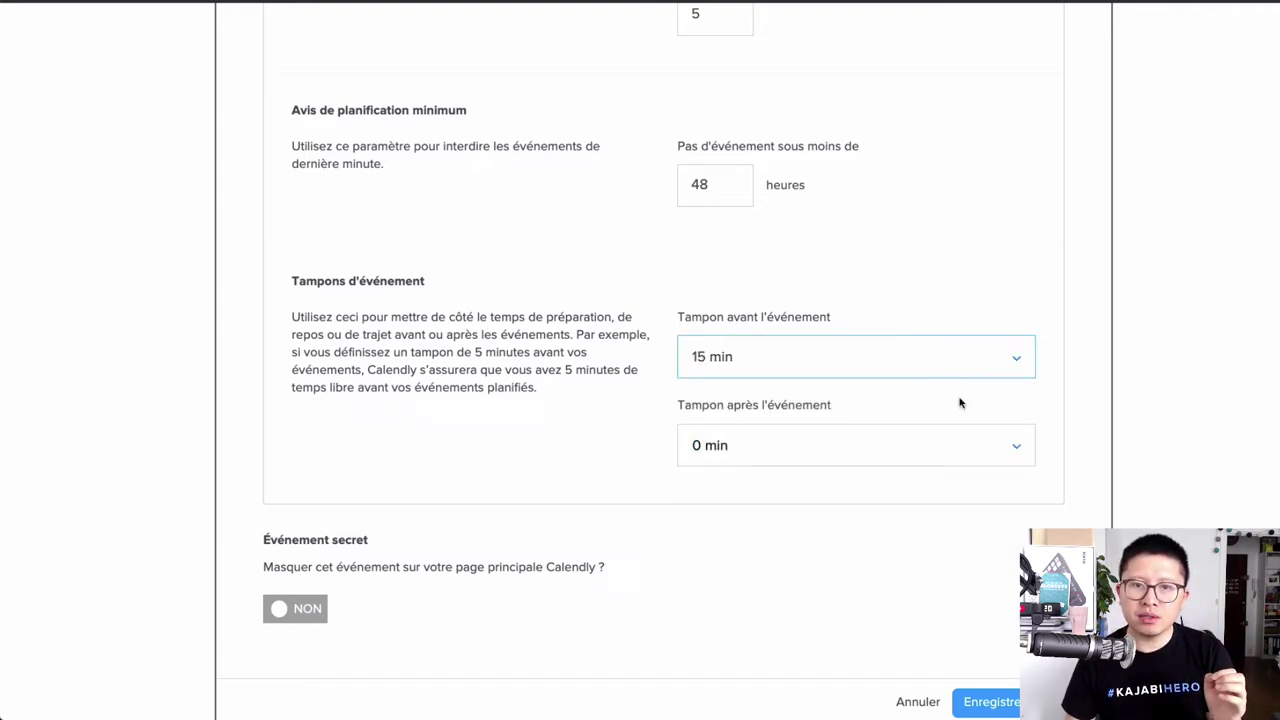
click(1097, 343)
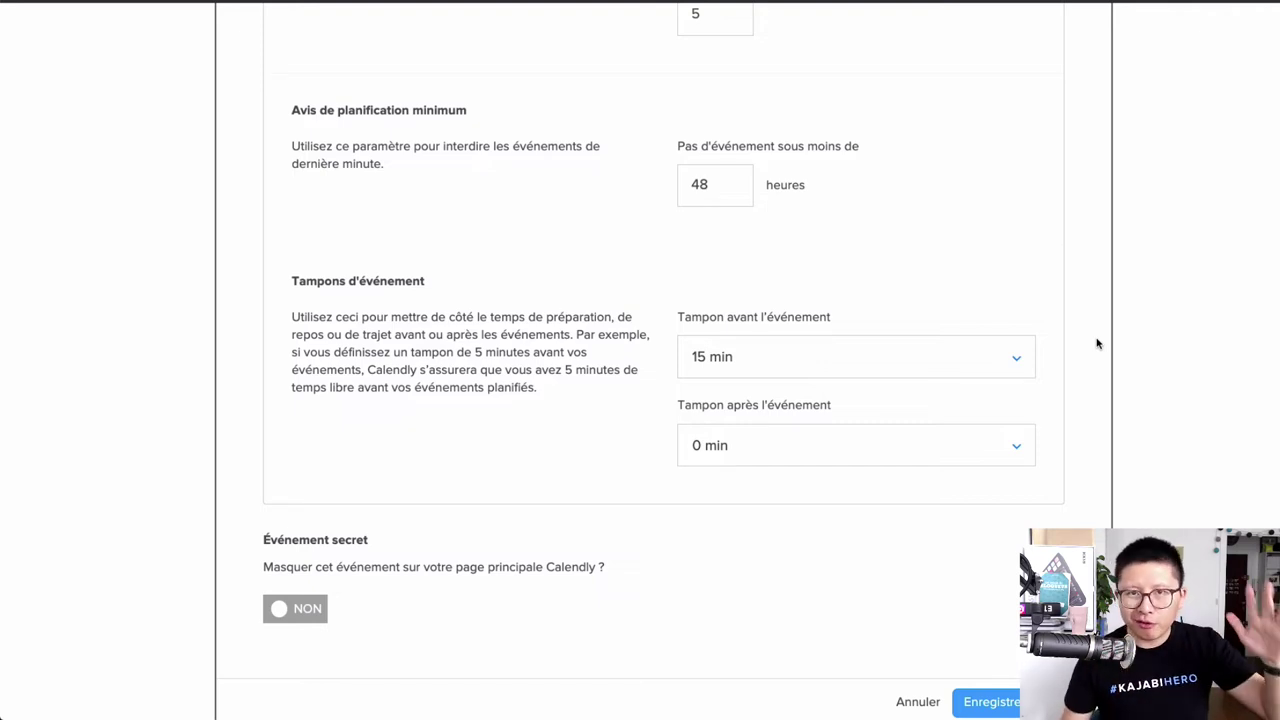
Step: Set the buffer after the event to 30 min and save the booking time settings
click(852, 443)
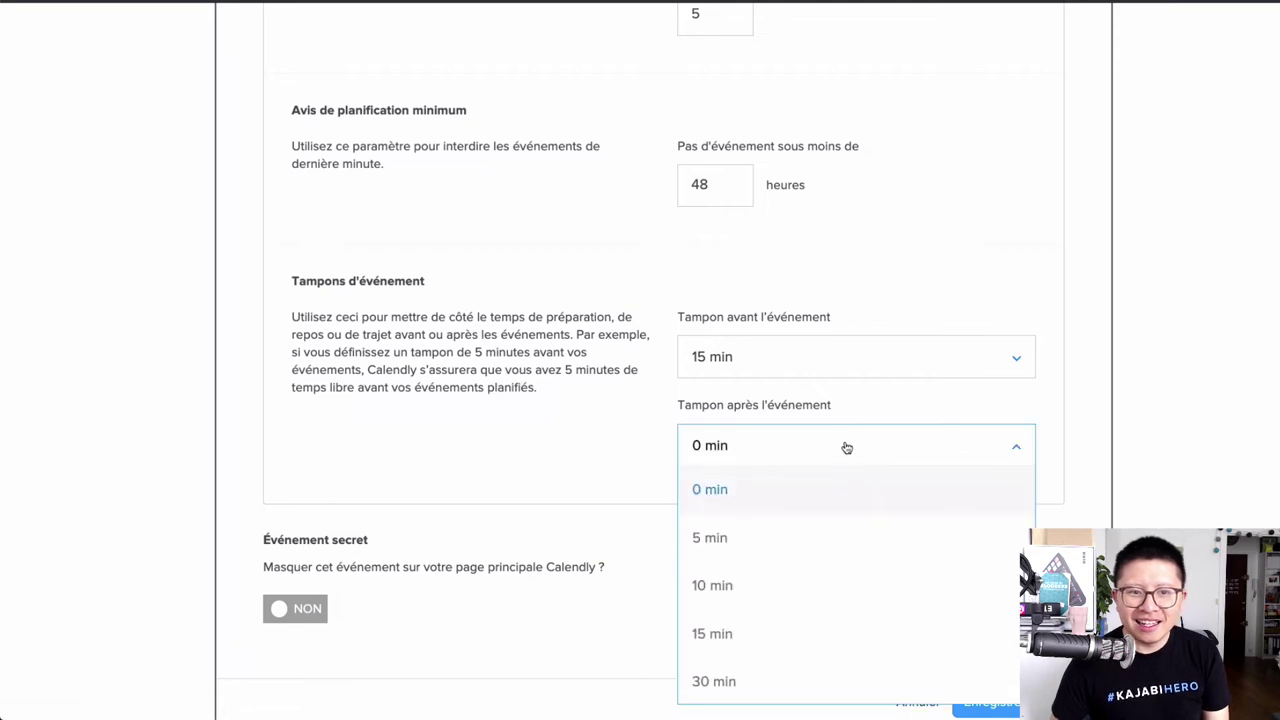
scroll(838, 565, down, 3)
scroll(835, 570, up, 3)
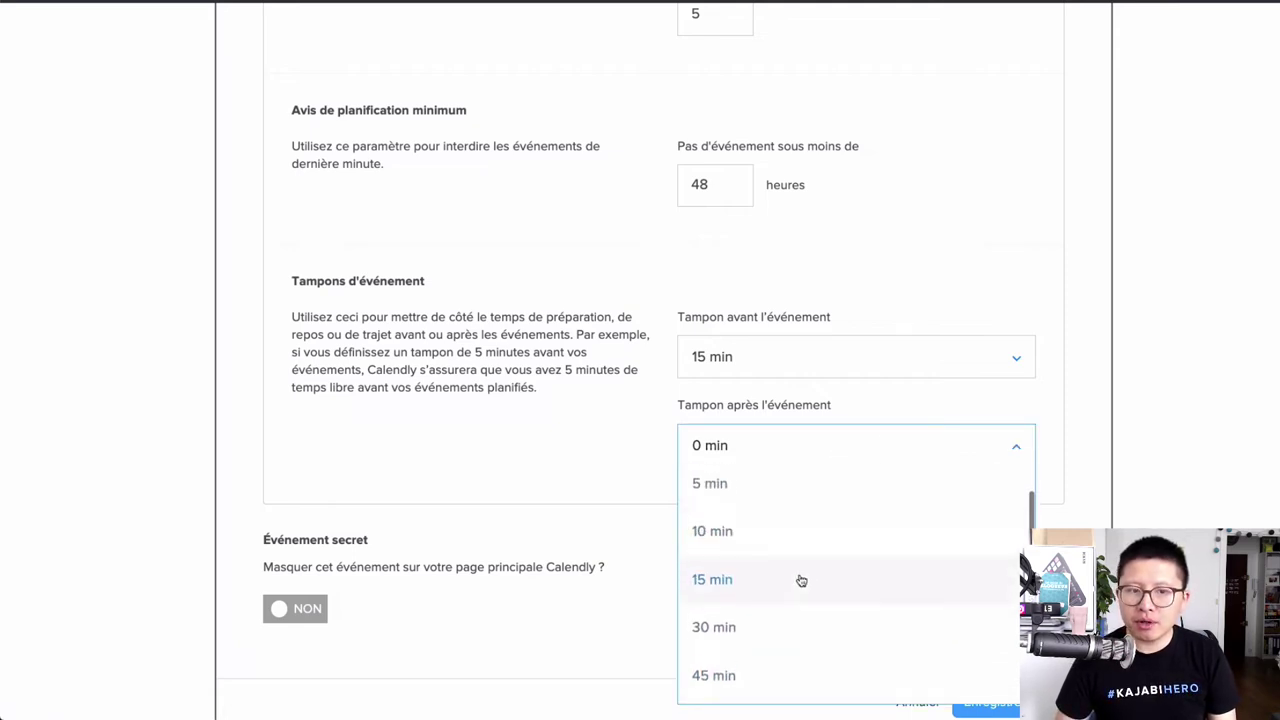
click(778, 634)
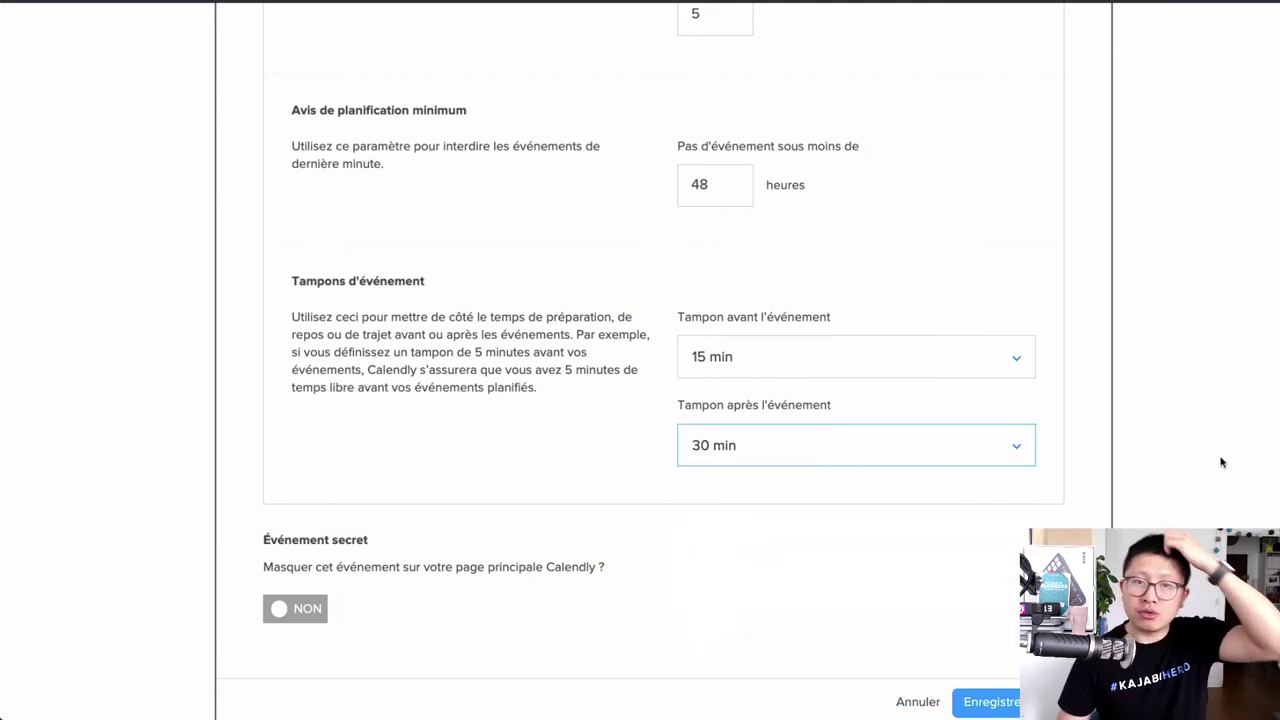
click(1001, 497)
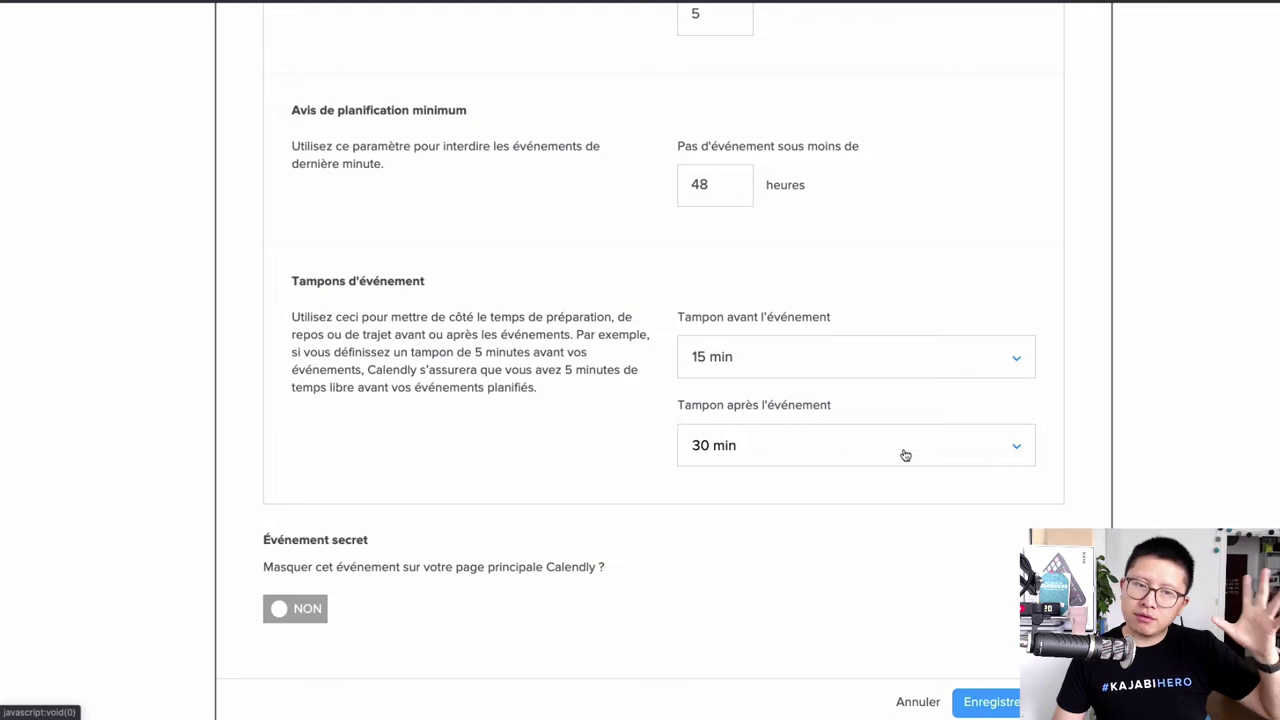
scroll(897, 436, down, 2)
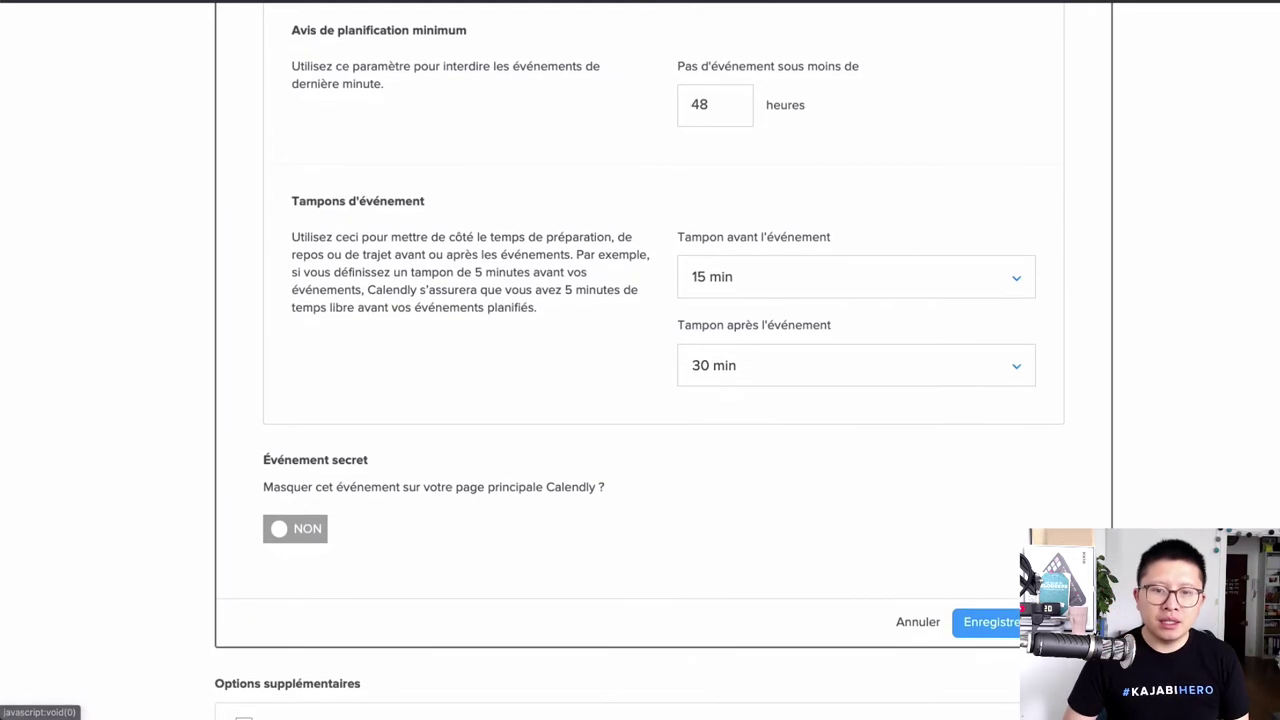
click(985, 622)
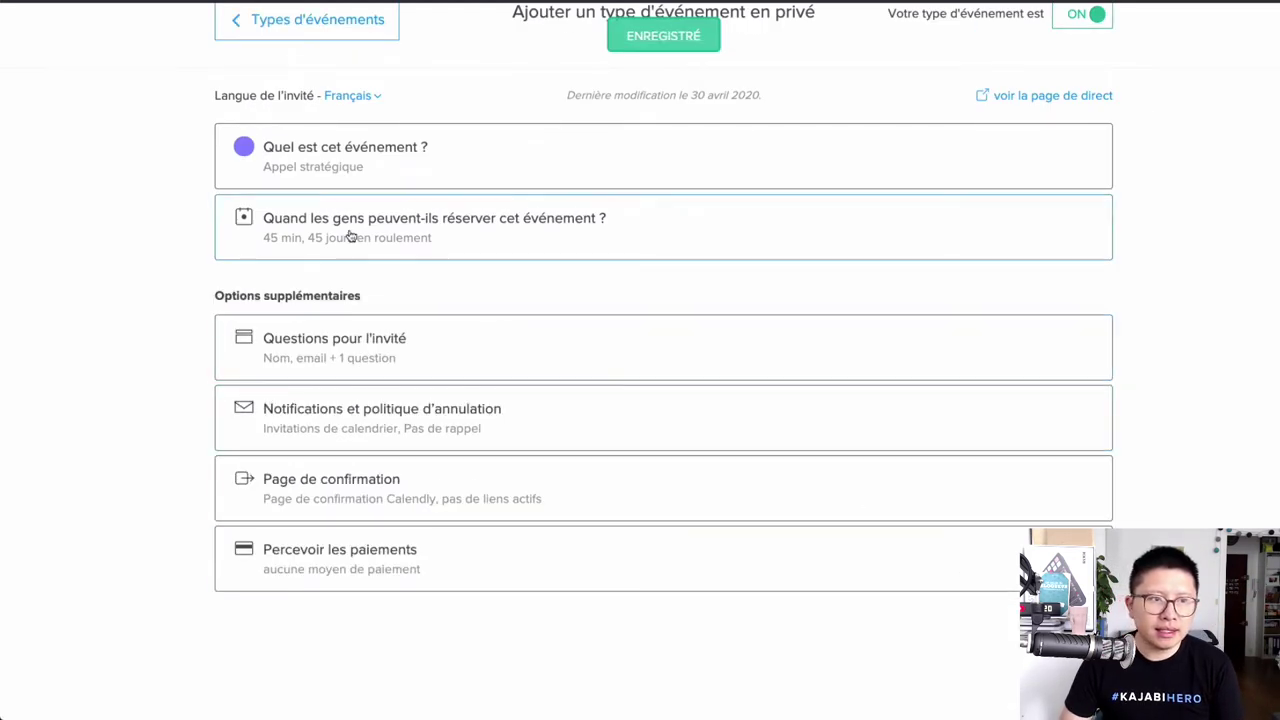
Step: In the invitee questions, split the name entry into Prénom, Nom and disallow invitees from adding additional guests
click(376, 334)
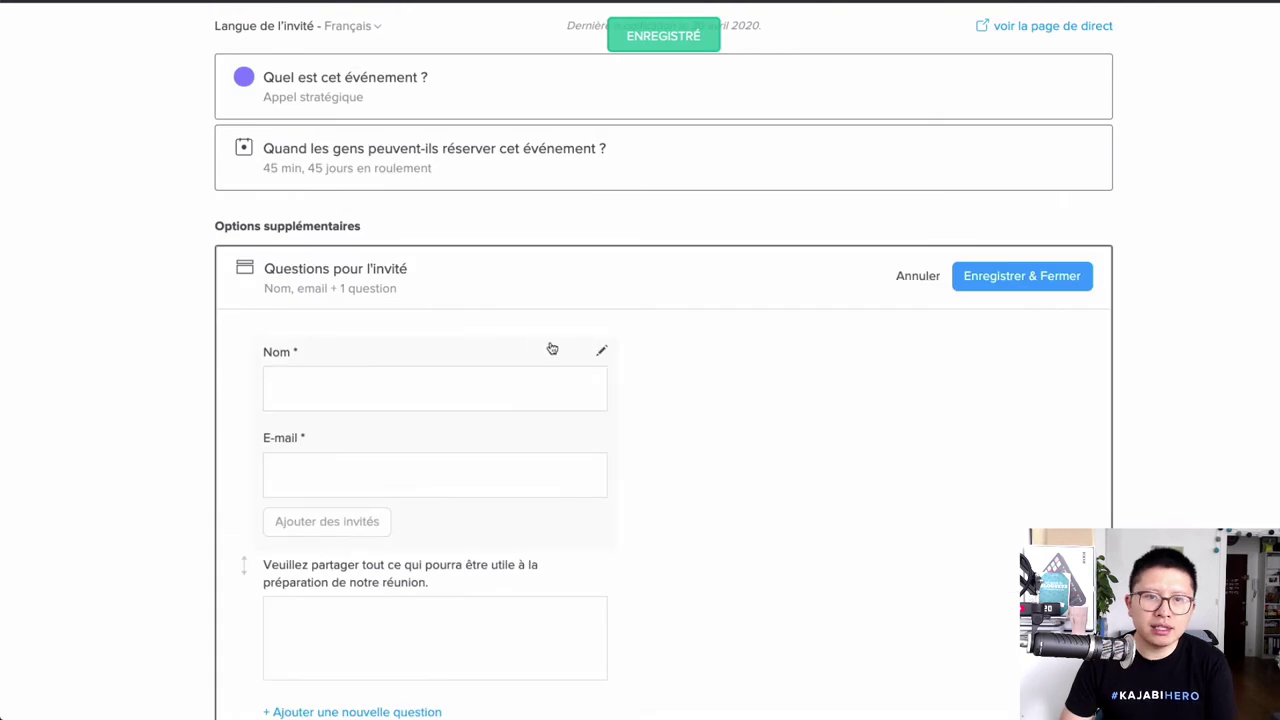
click(589, 356)
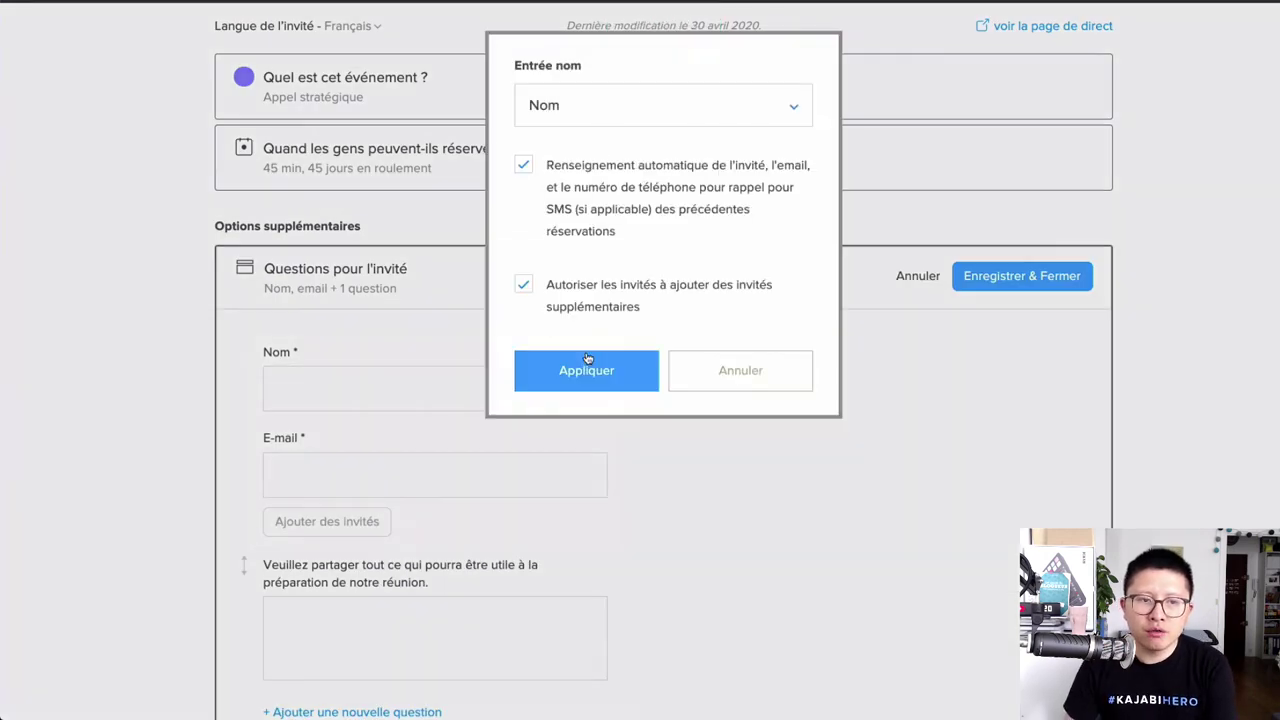
click(620, 109)
click(614, 197)
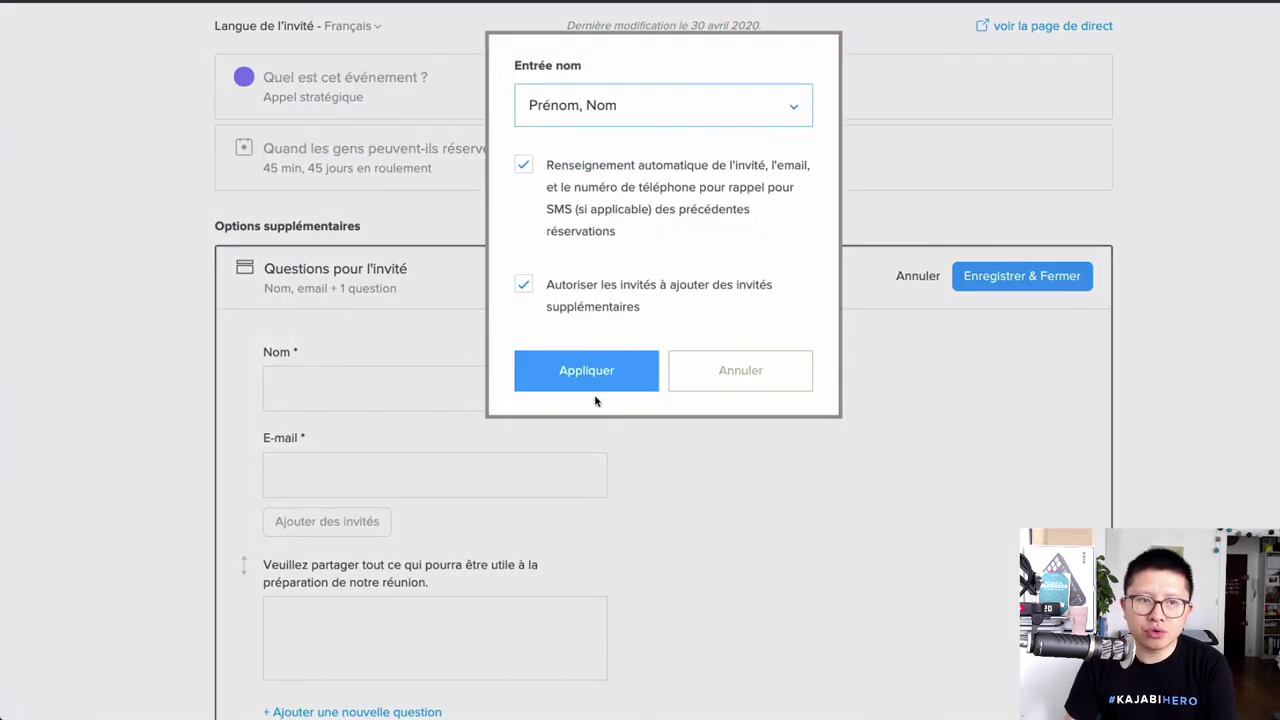
click(523, 288)
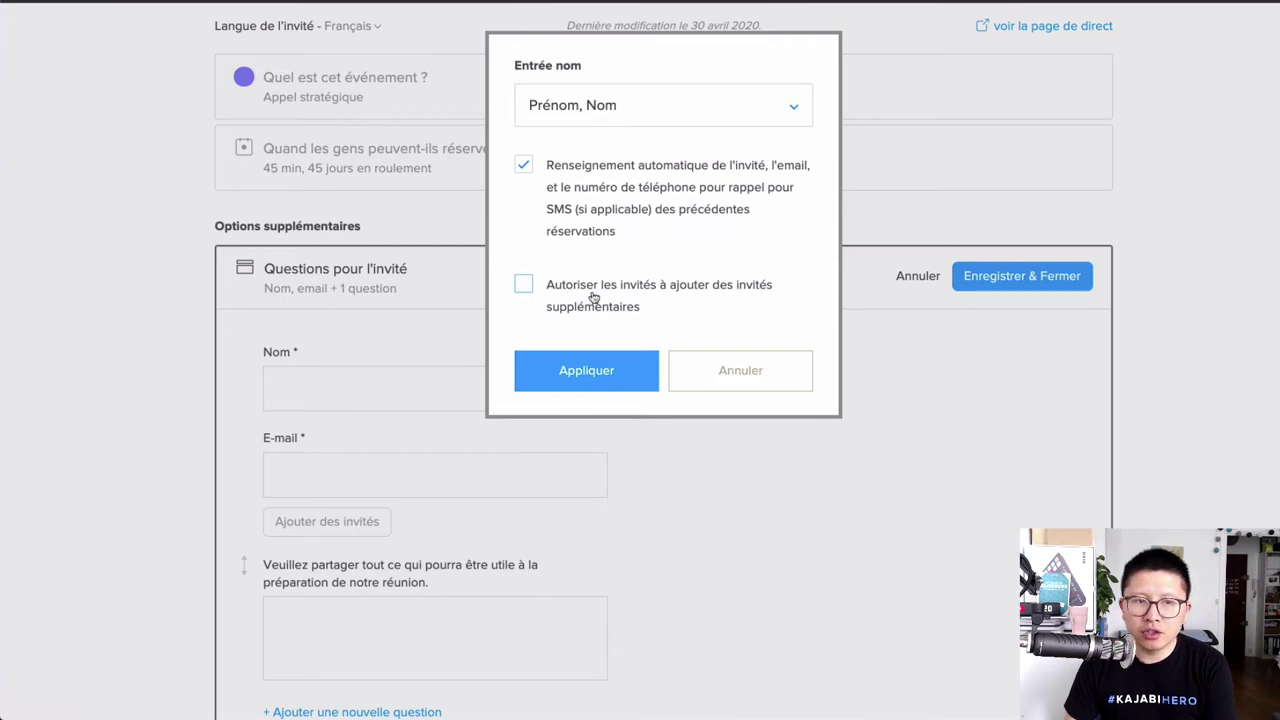
click(614, 383)
Step: Add a mandatory one-line invitee question reading "Quel est votre niveau de CA ?"
scroll(394, 309, down, 3)
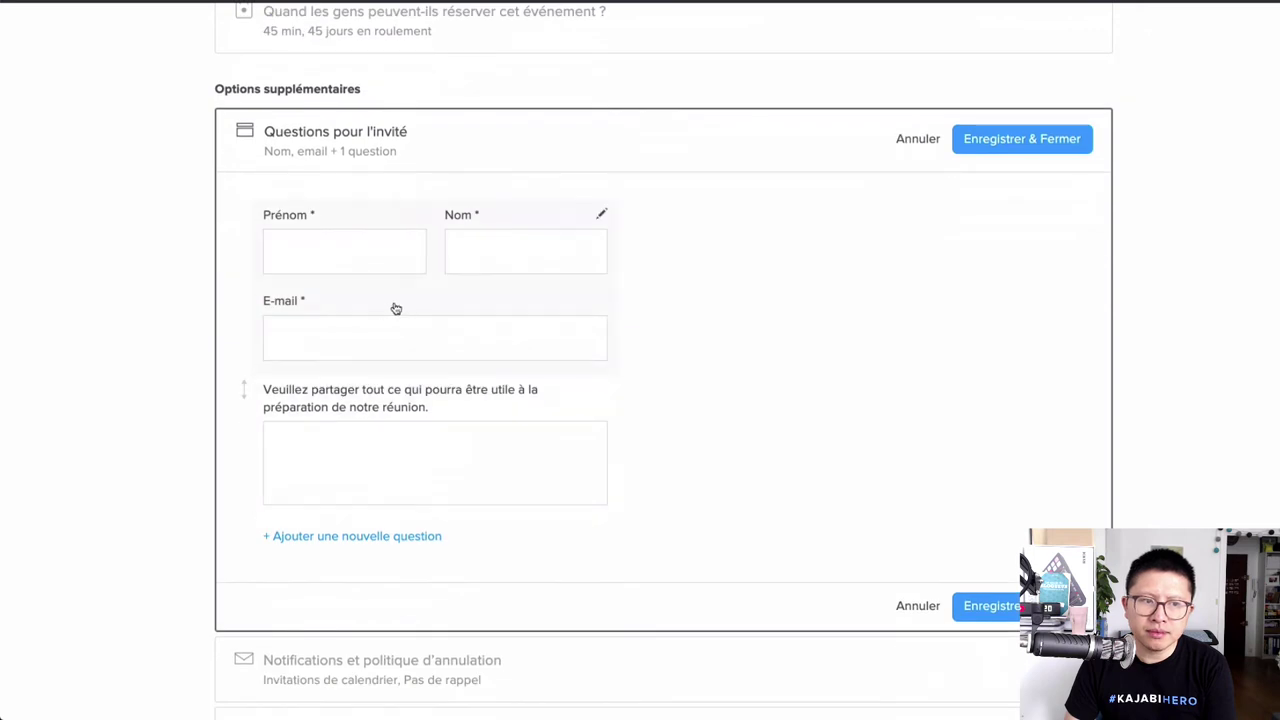
click(427, 536)
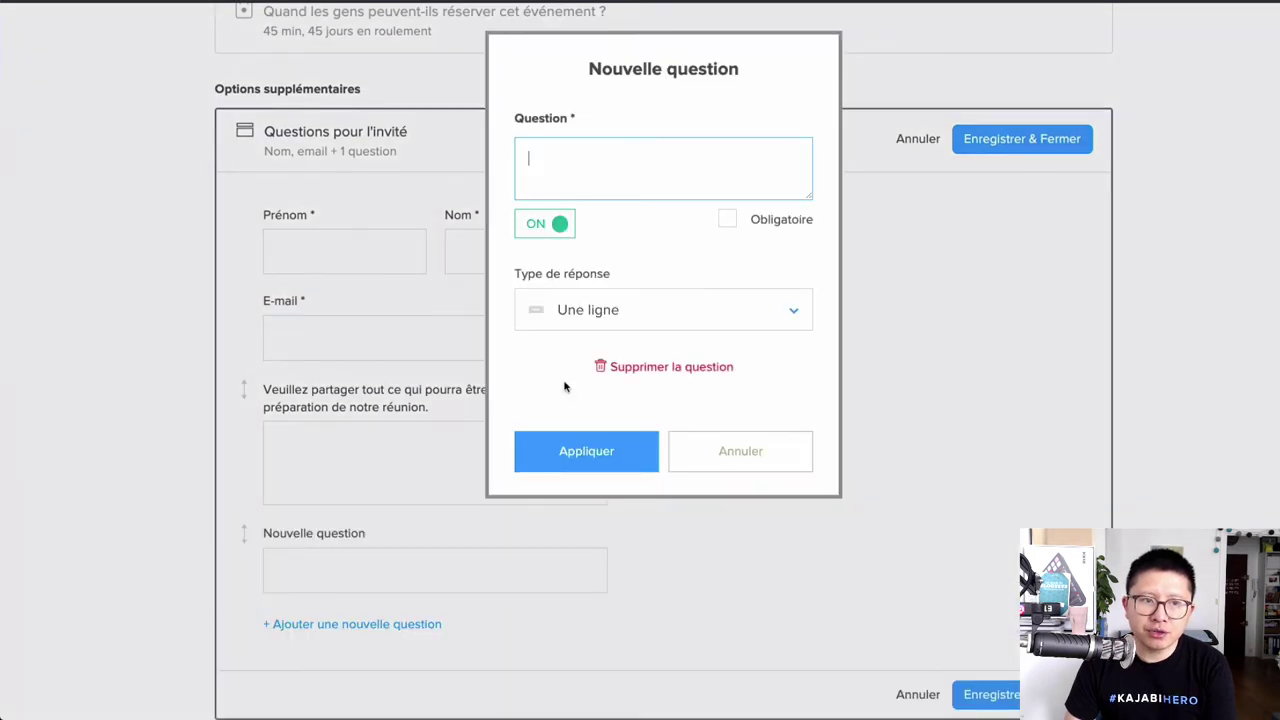
click(646, 318)
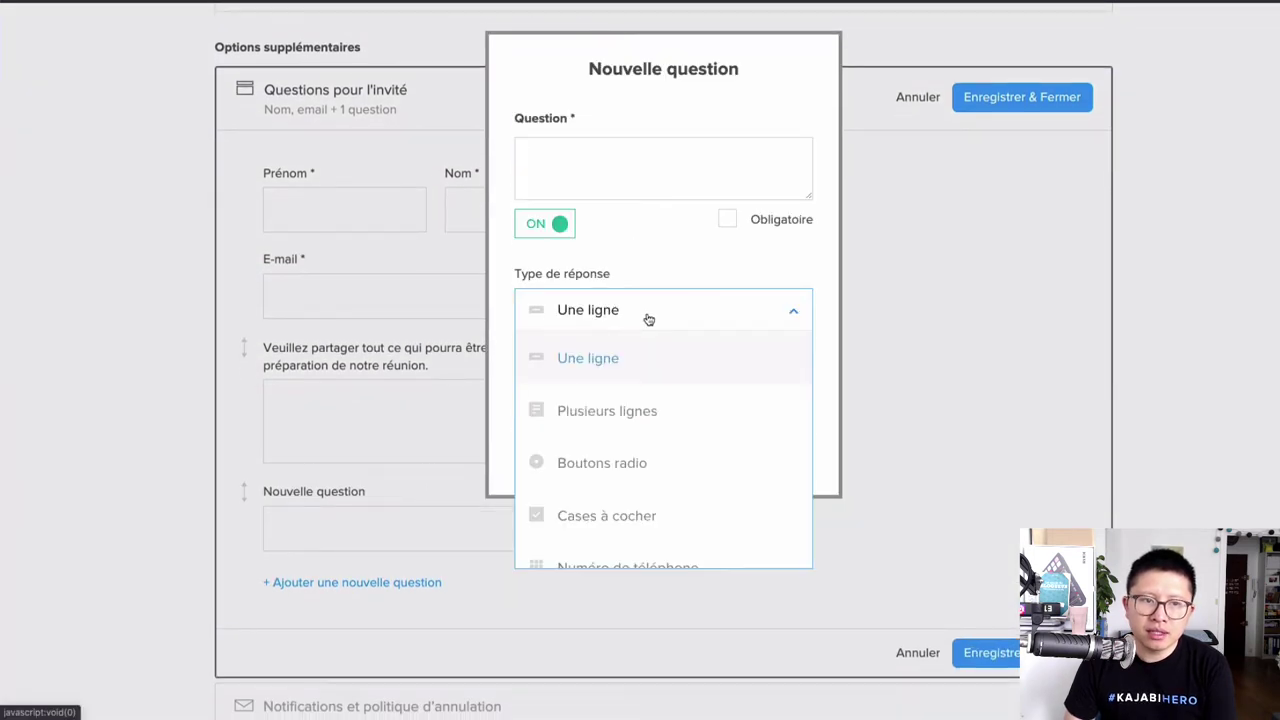
scroll(657, 393, down, 1)
scroll(652, 388, up, 1)
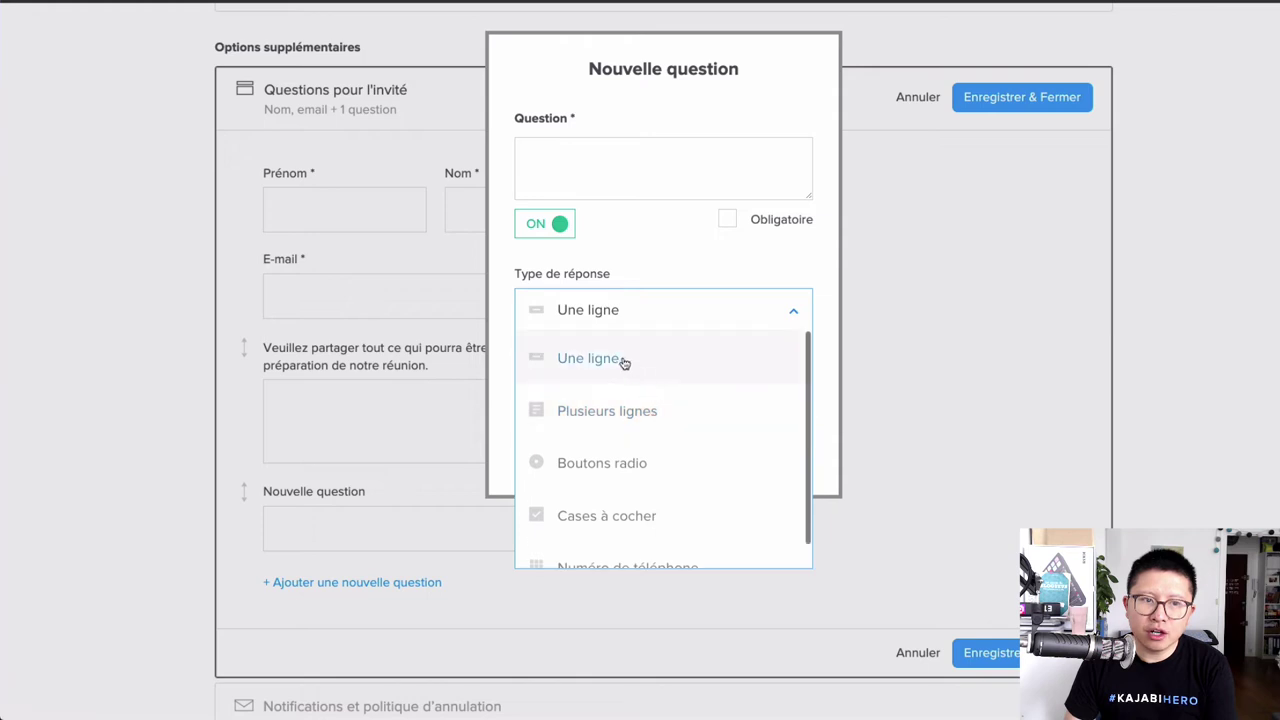
click(733, 218)
click(731, 219)
click(644, 159)
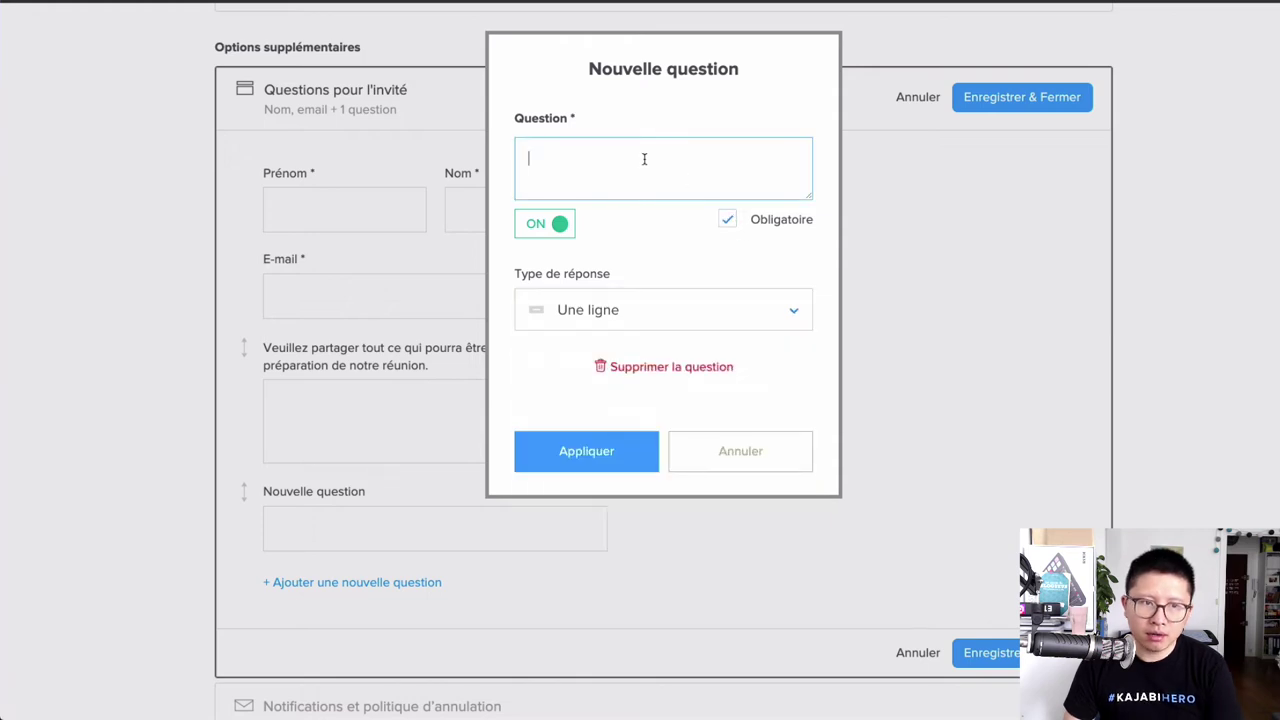
text(Quel est)
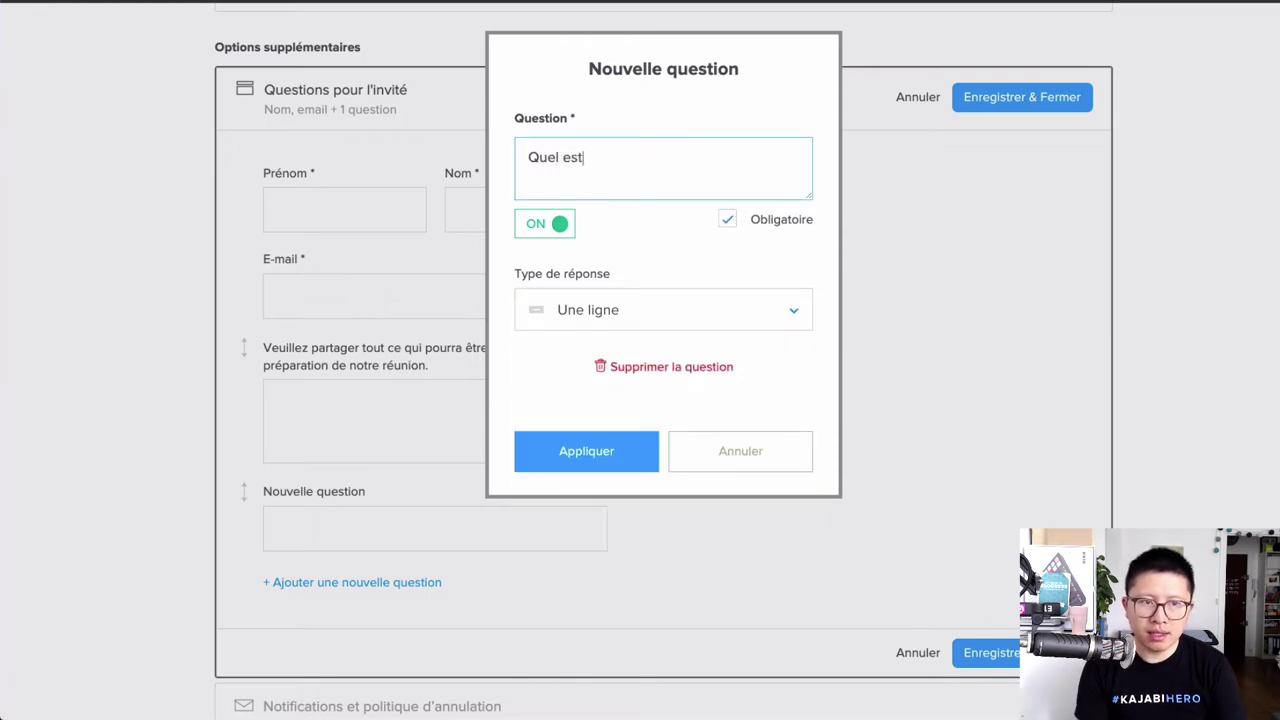
text( votre niveau de CA ?)
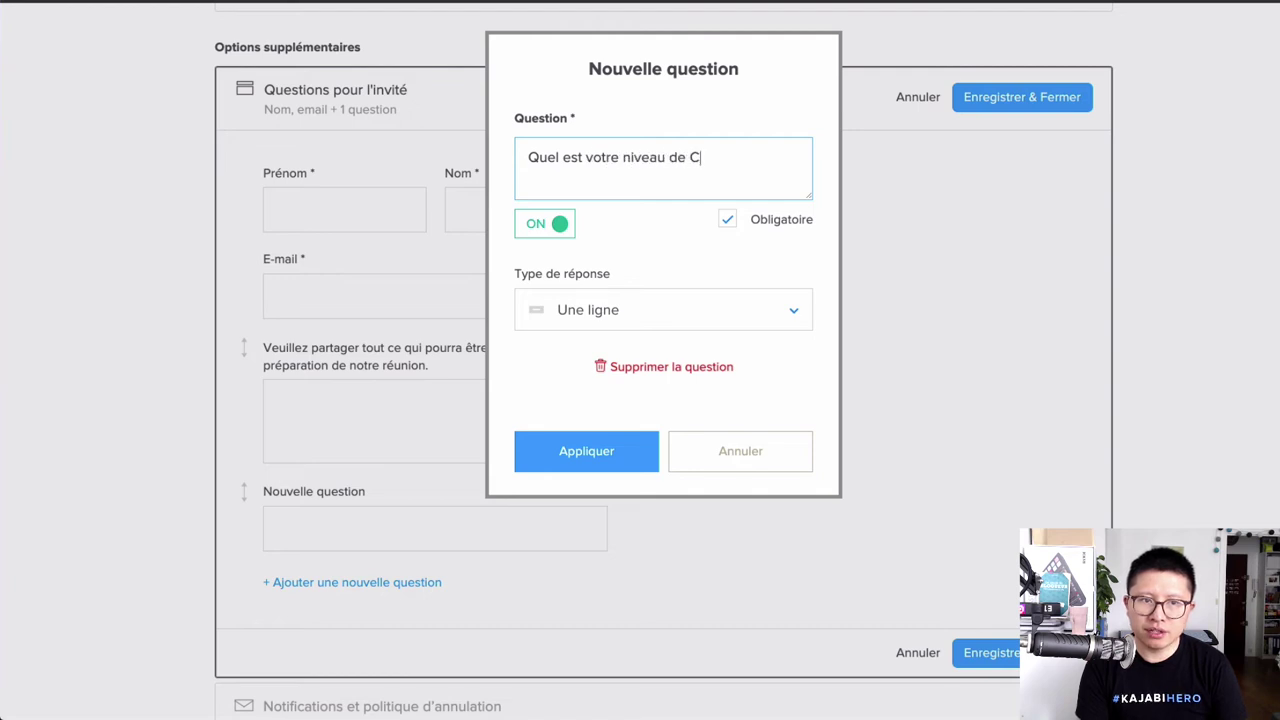
click(586, 451)
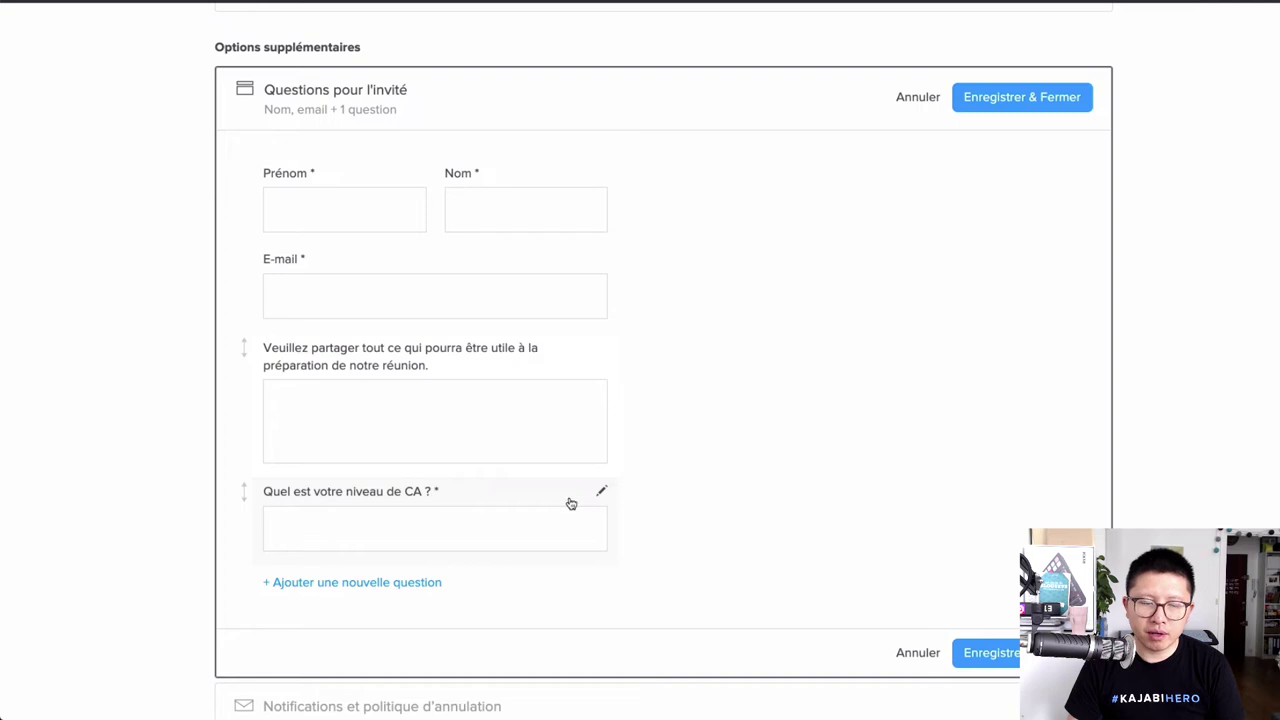
Step: Reword the CA question to "Quel est votre CA sur les 12 derniers mois ?" as a mandatory question with a one-line answer
click(601, 491)
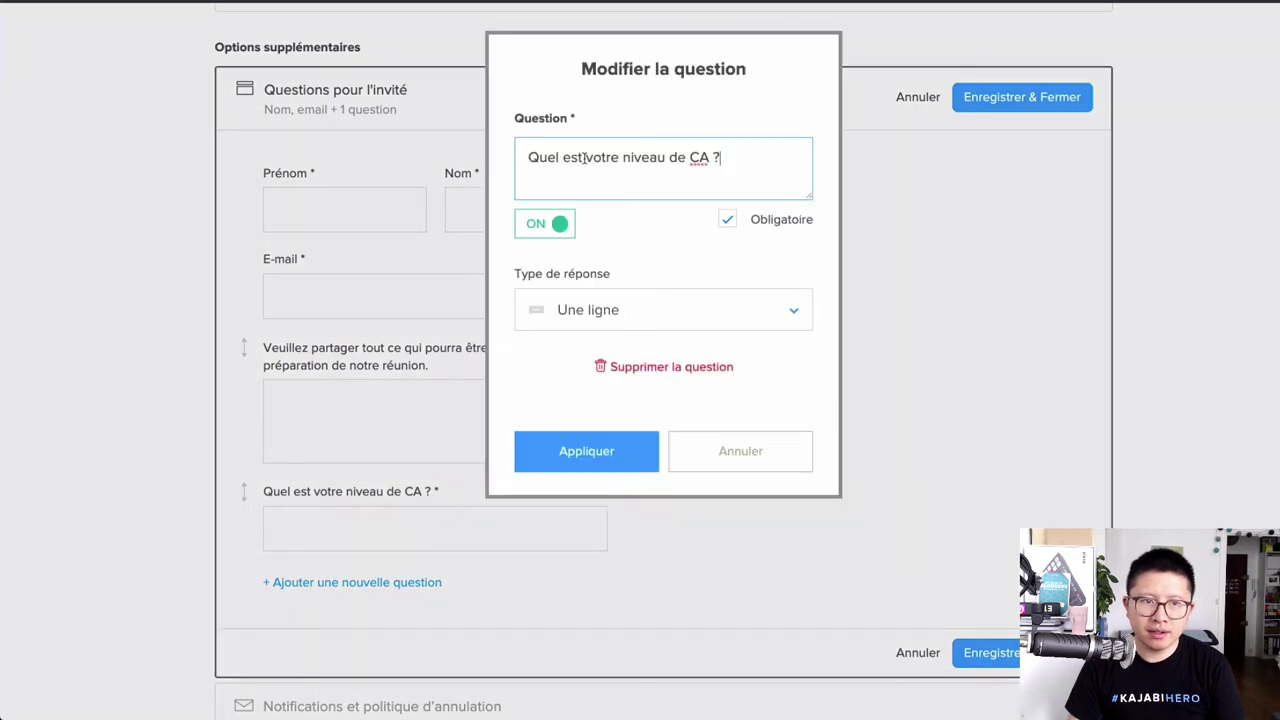
drag(585, 157, 685, 157)
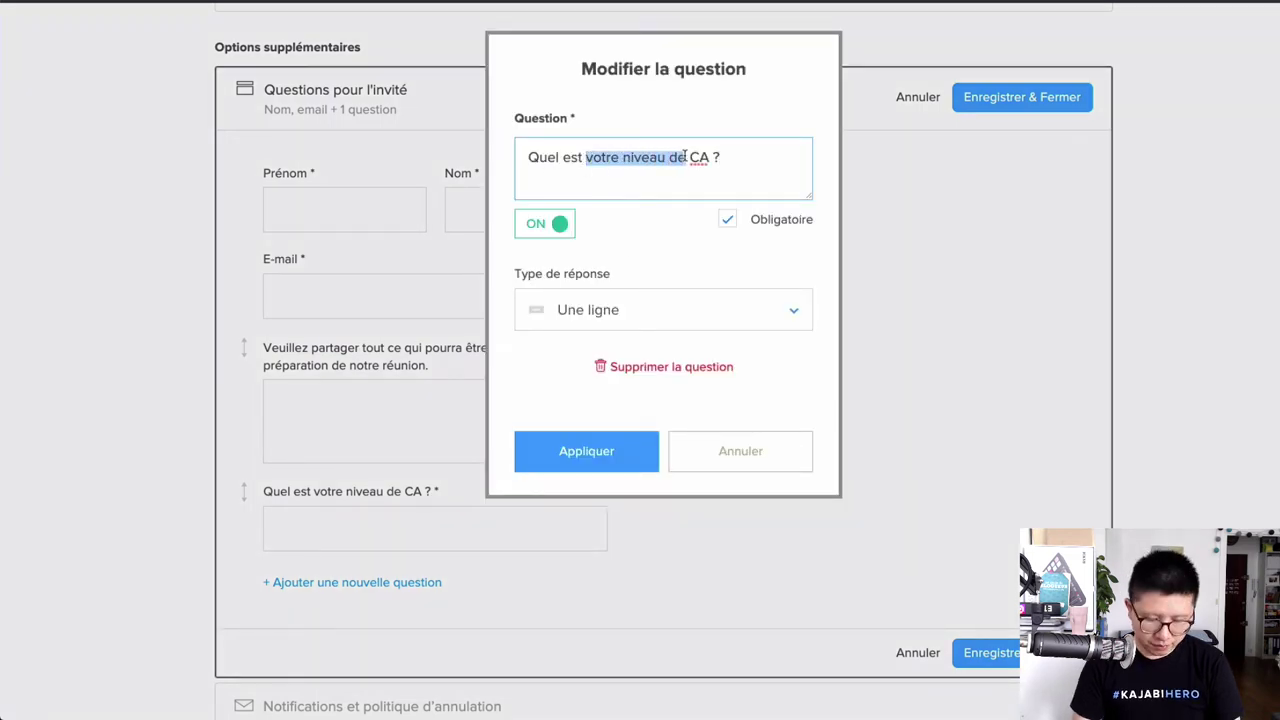
text(votre)
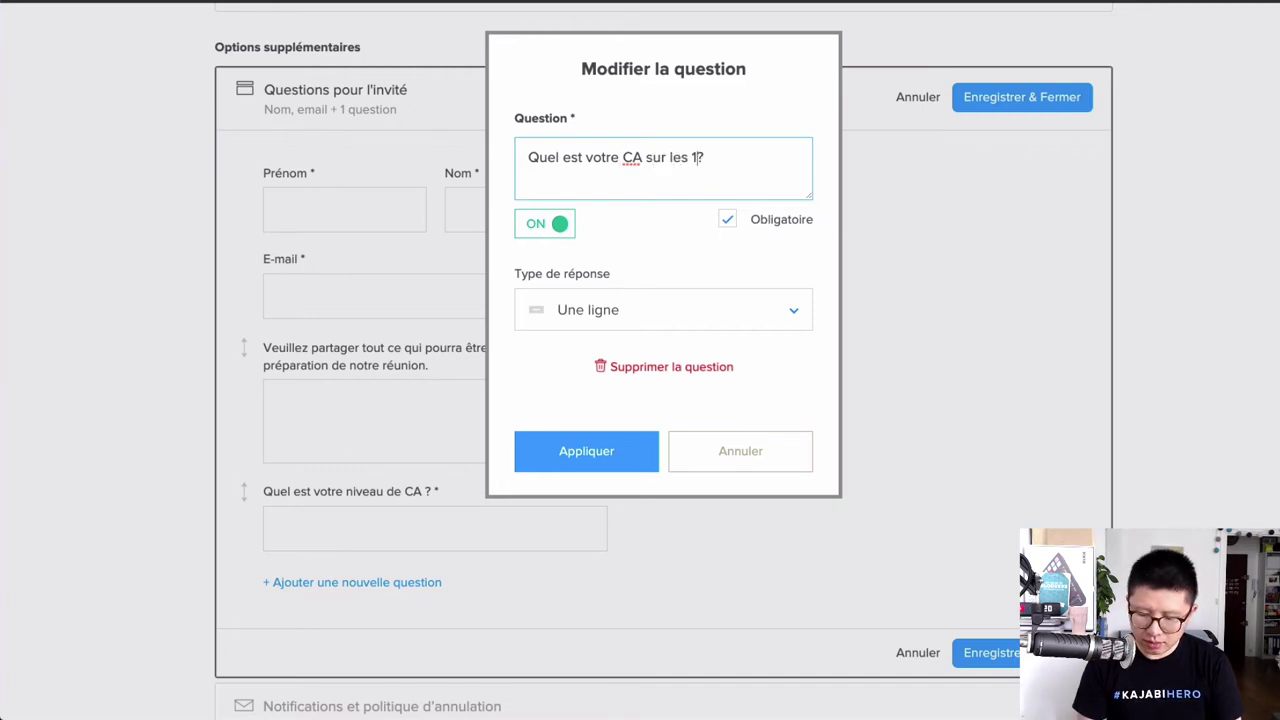
text(2 derniers mois)
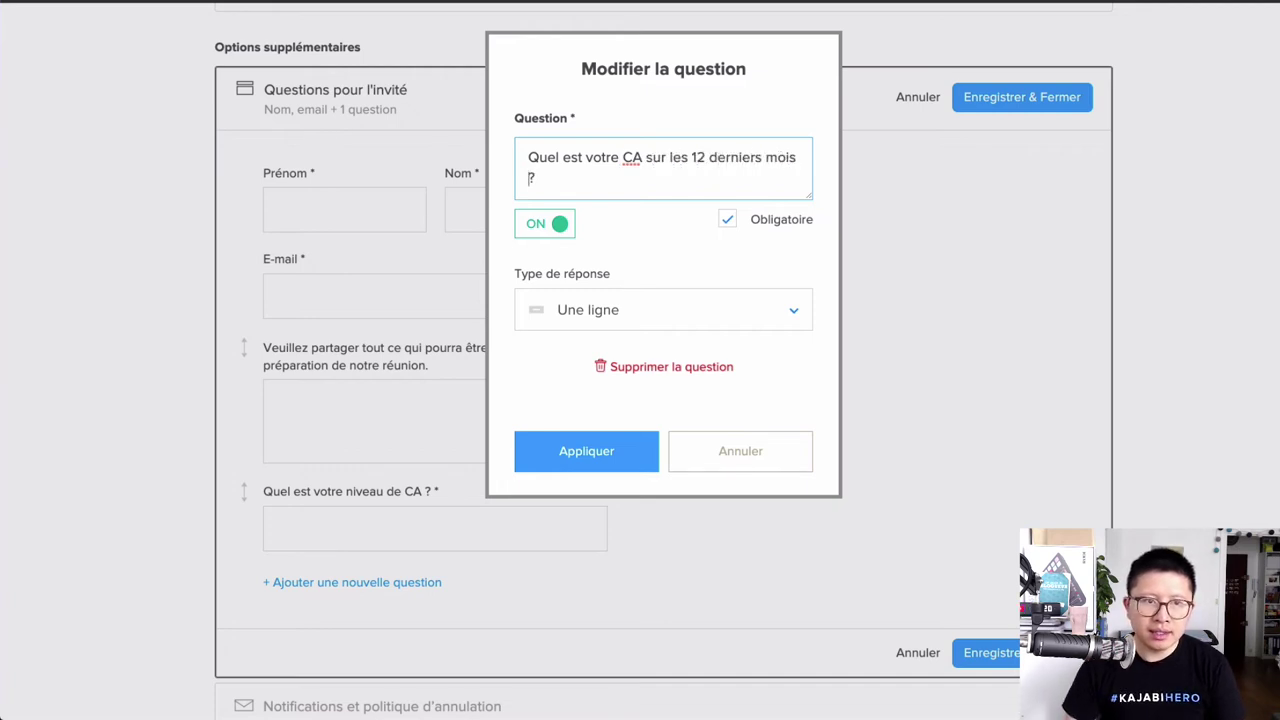
click(733, 228)
click(728, 225)
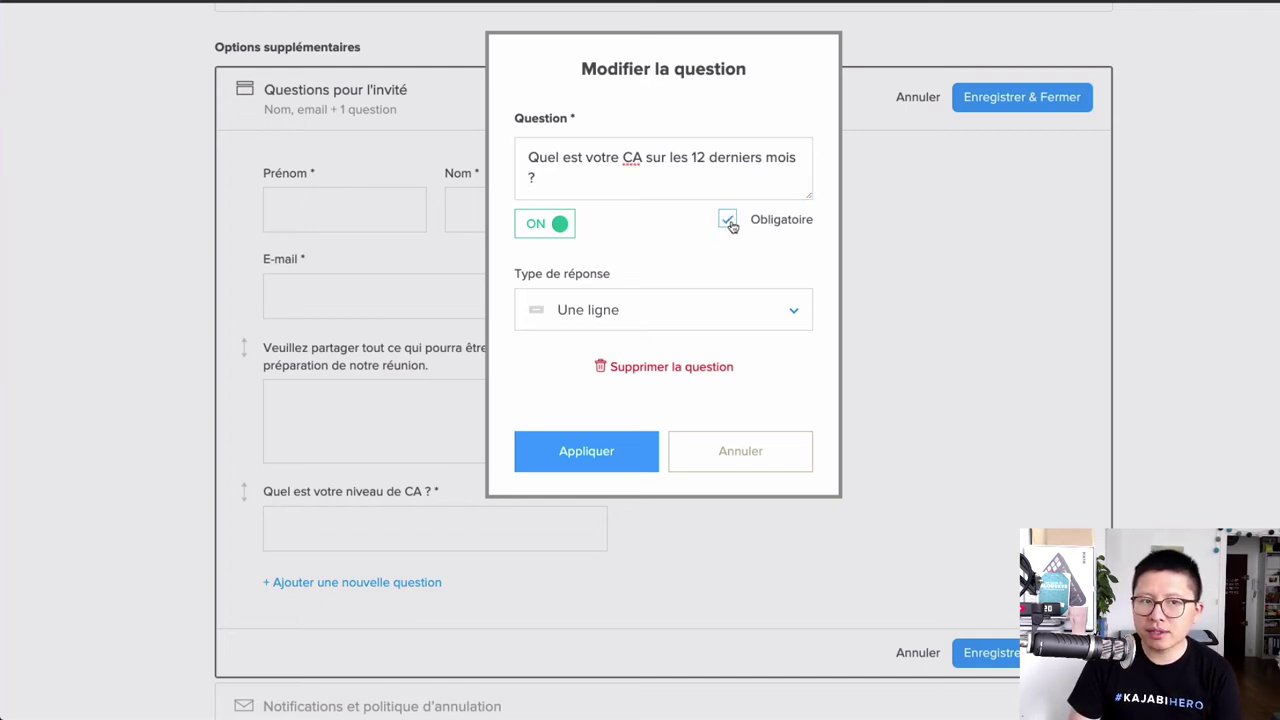
click(686, 314)
click(656, 405)
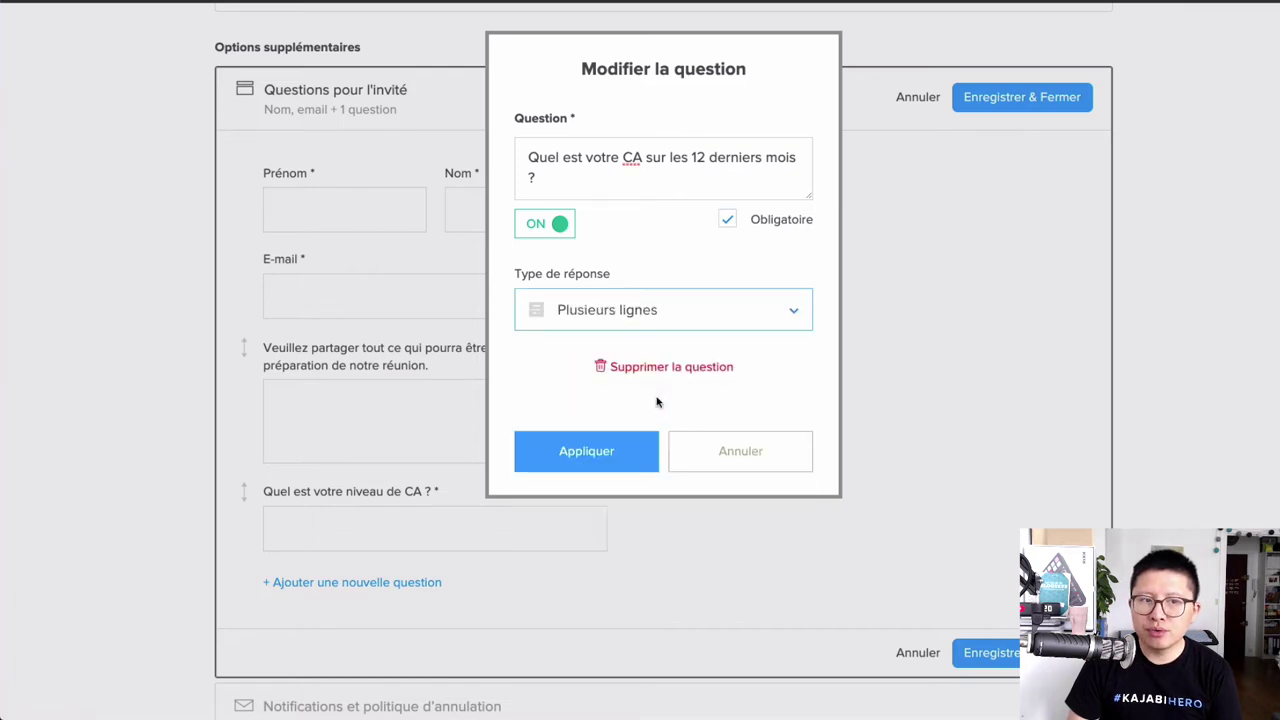
click(651, 312)
click(629, 360)
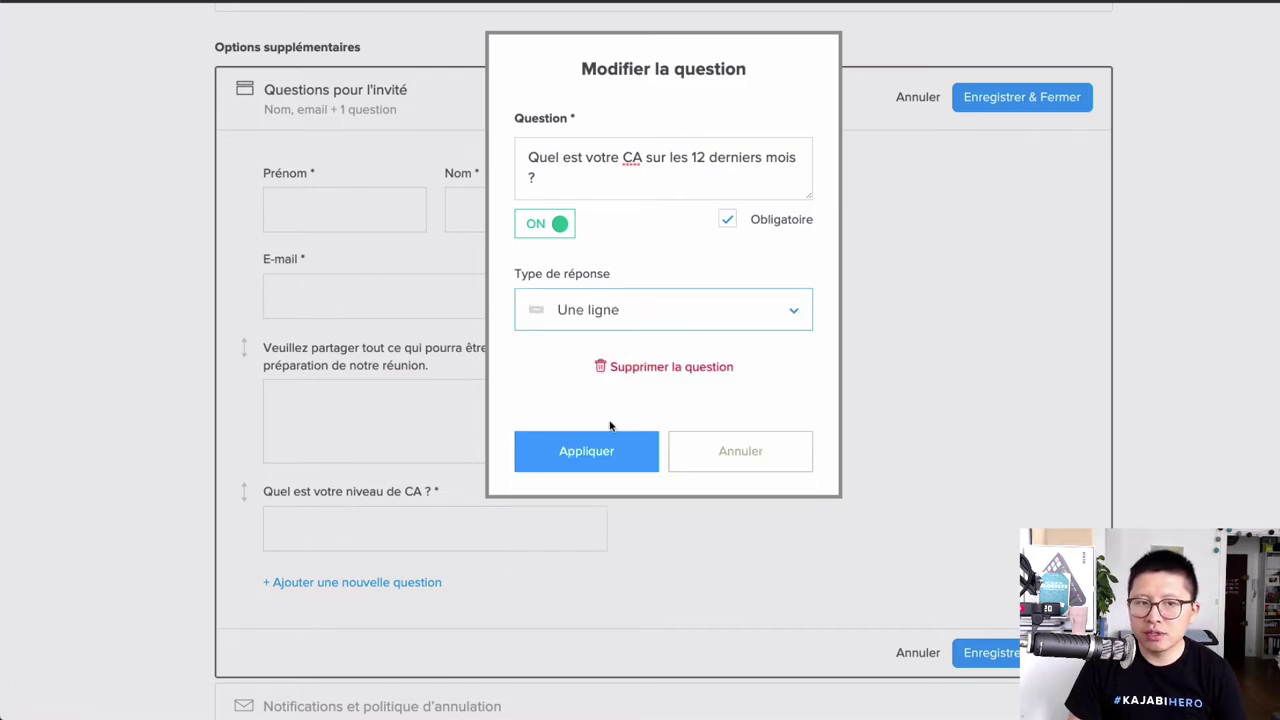
click(606, 444)
Step: Add a mandatory invitee question "Téléphone" with the answer type Numéro de téléphone
click(400, 582)
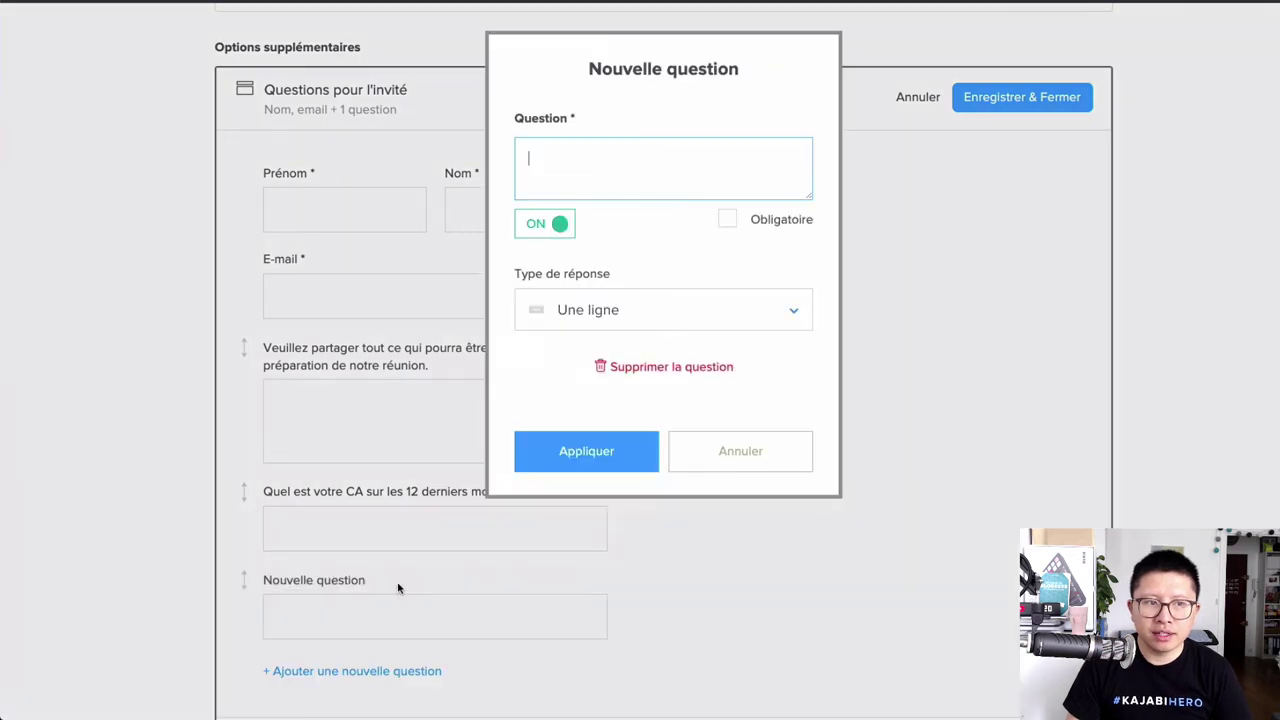
click(614, 312)
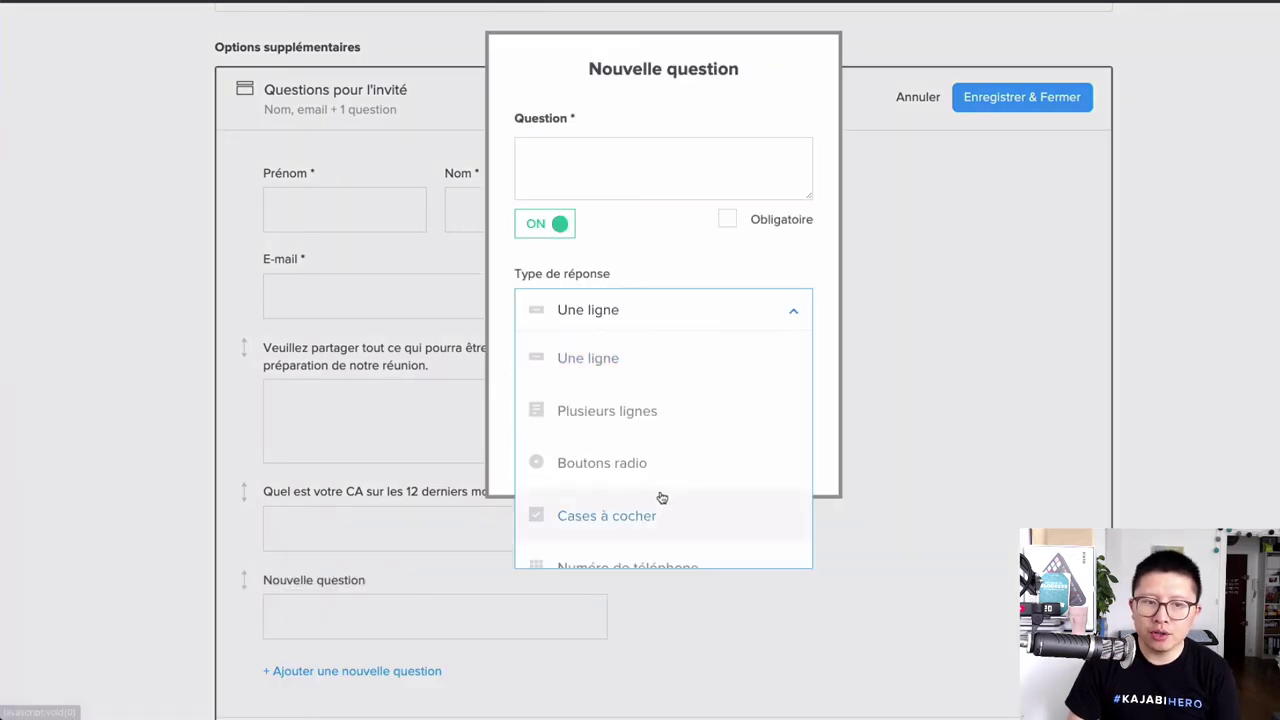
scroll(660, 497, down, 1)
click(656, 542)
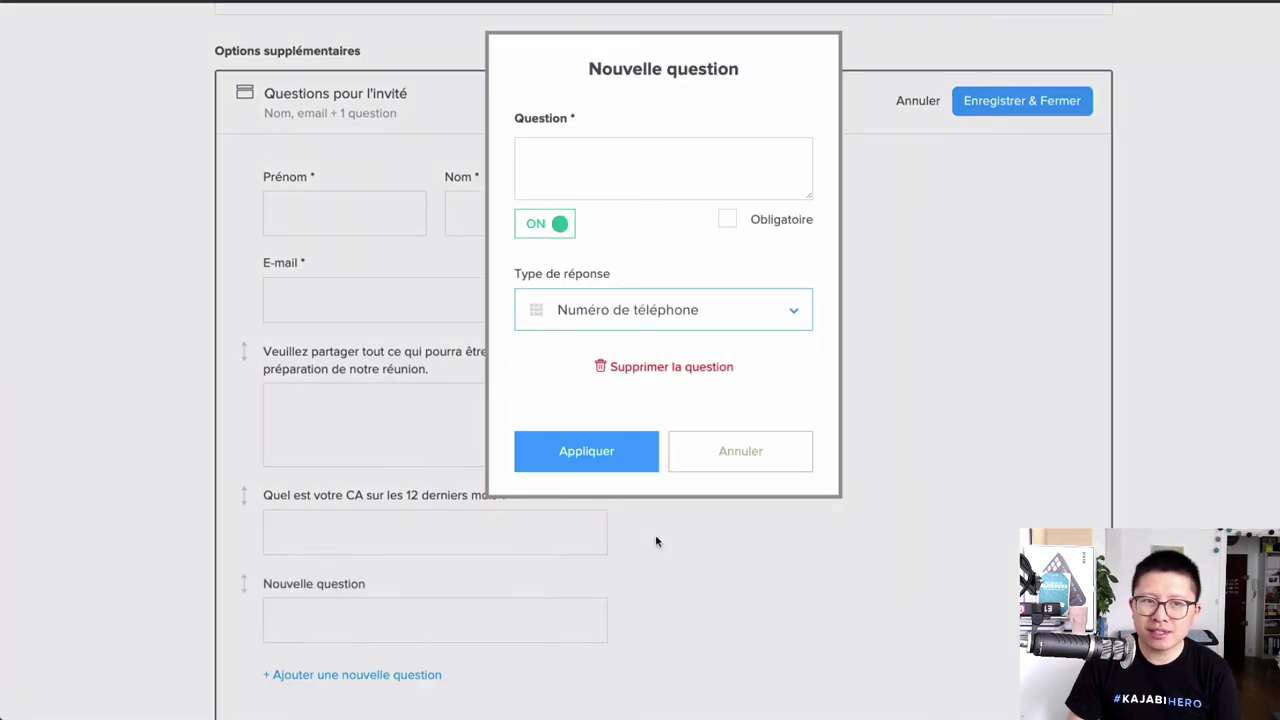
click(583, 453)
click(616, 149)
text(T)
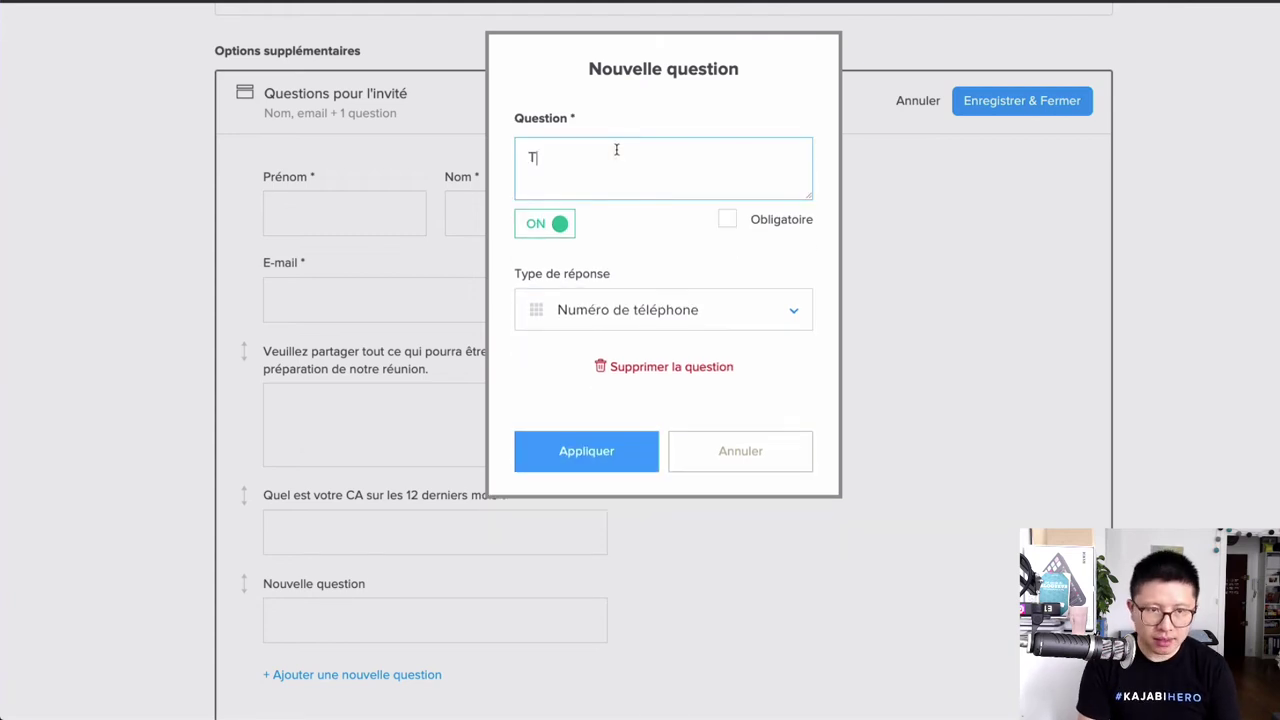
text(éléphone)
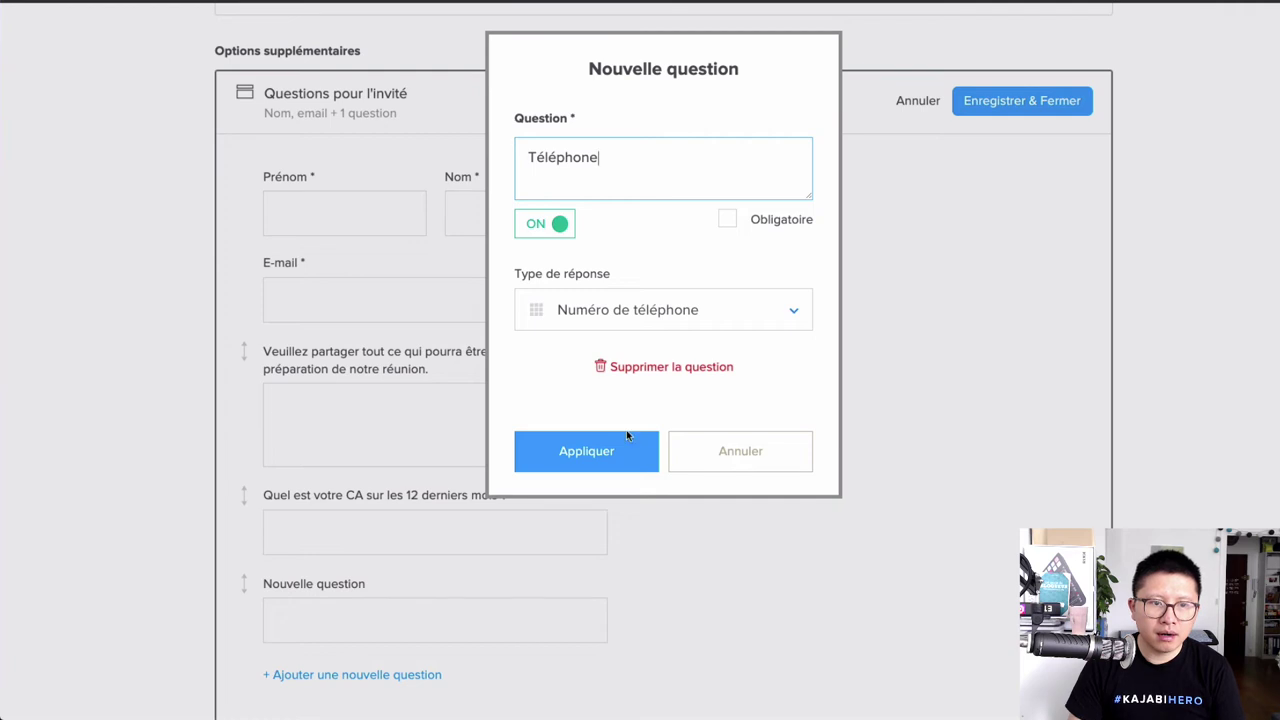
click(727, 219)
click(603, 462)
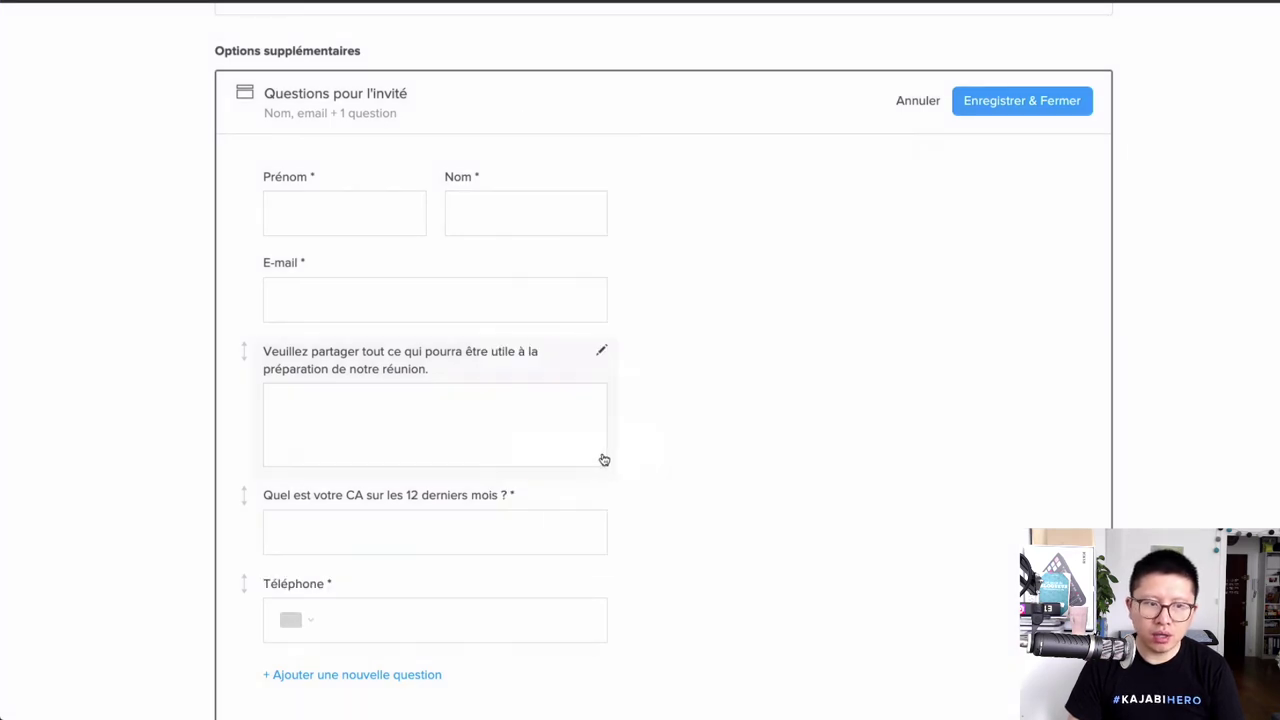
Step: Check the settings of the Téléphone question, then save and close the invitee questions
click(309, 626)
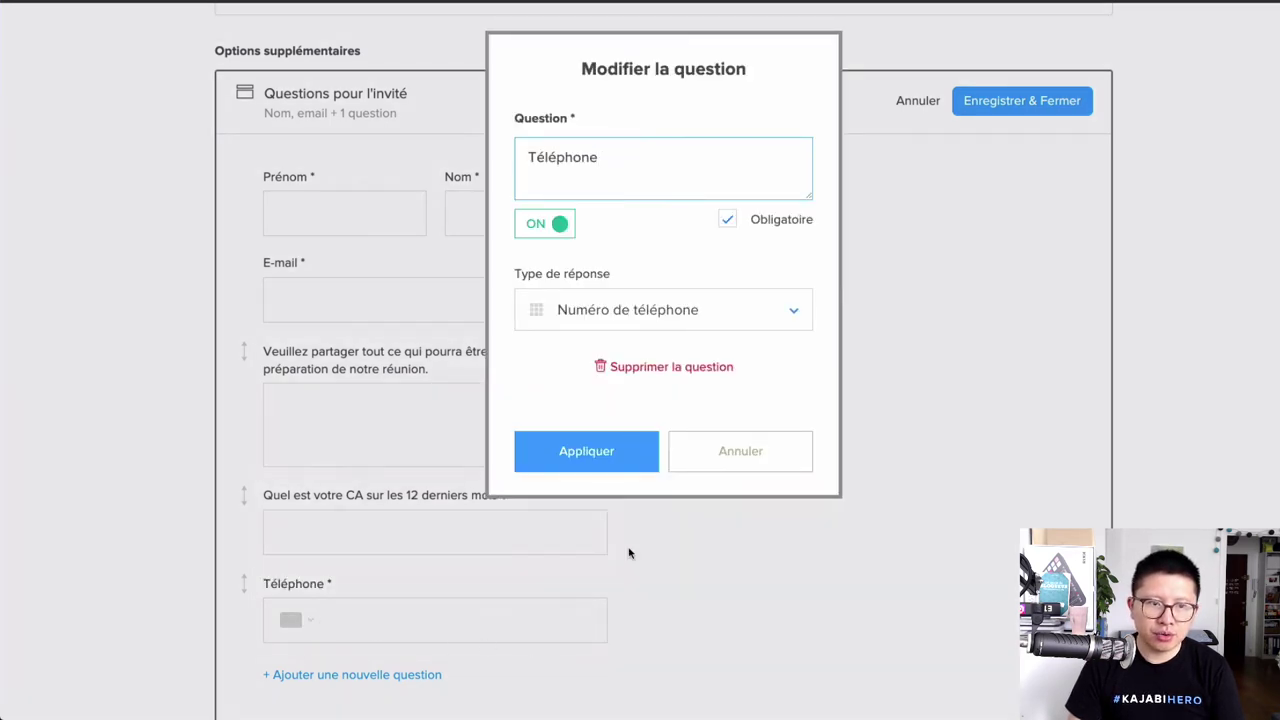
click(740, 462)
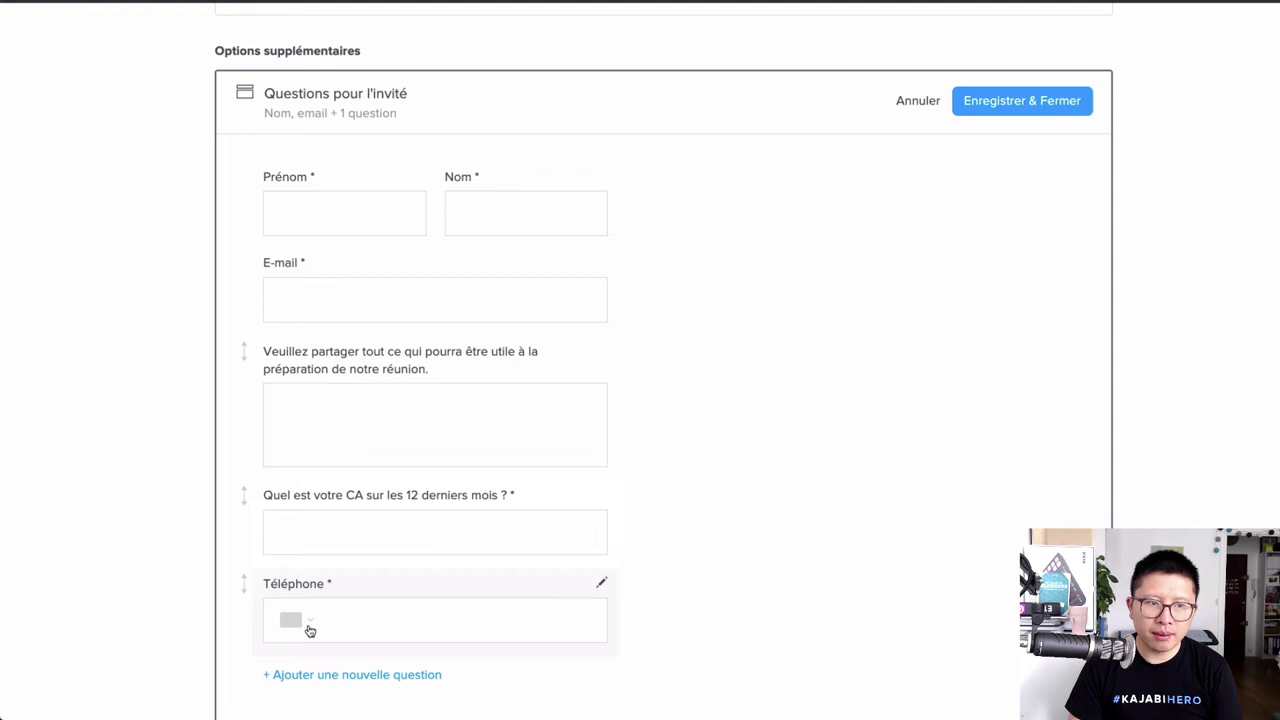
click(997, 110)
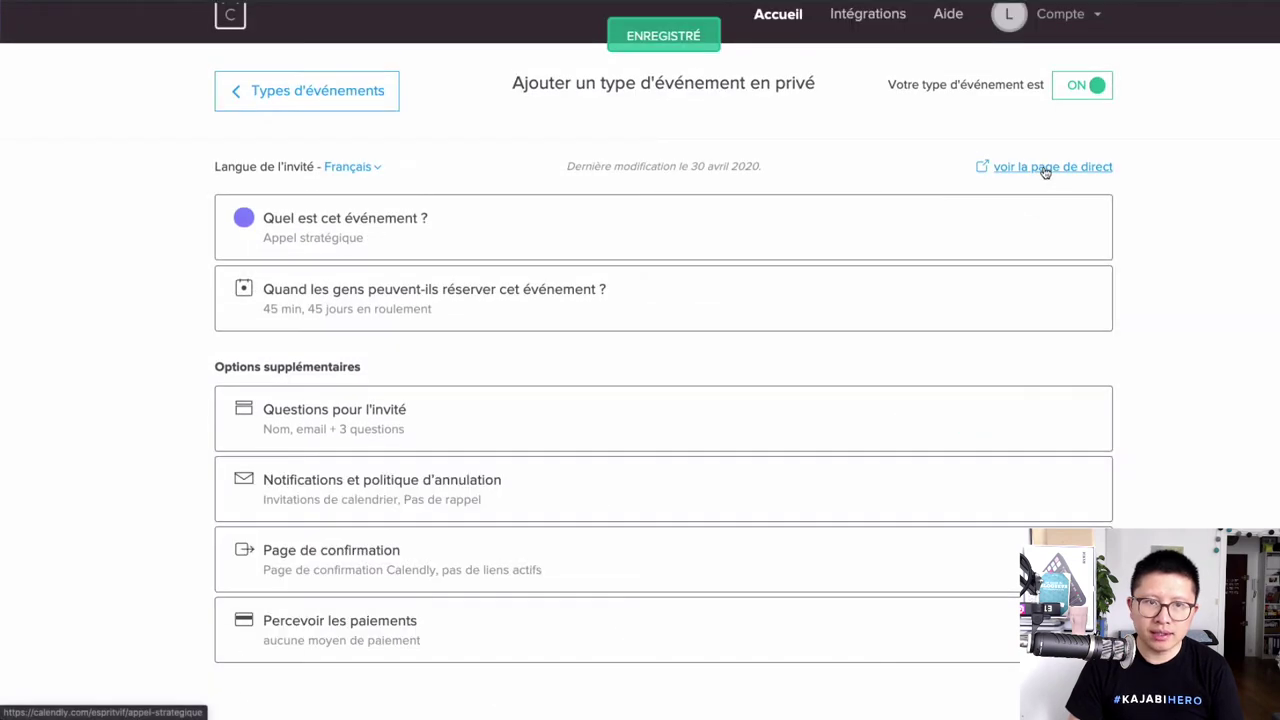
Step: Open the event's live booking page and choose the 09:30 slot on Friday 15 May 2020
click(1045, 168)
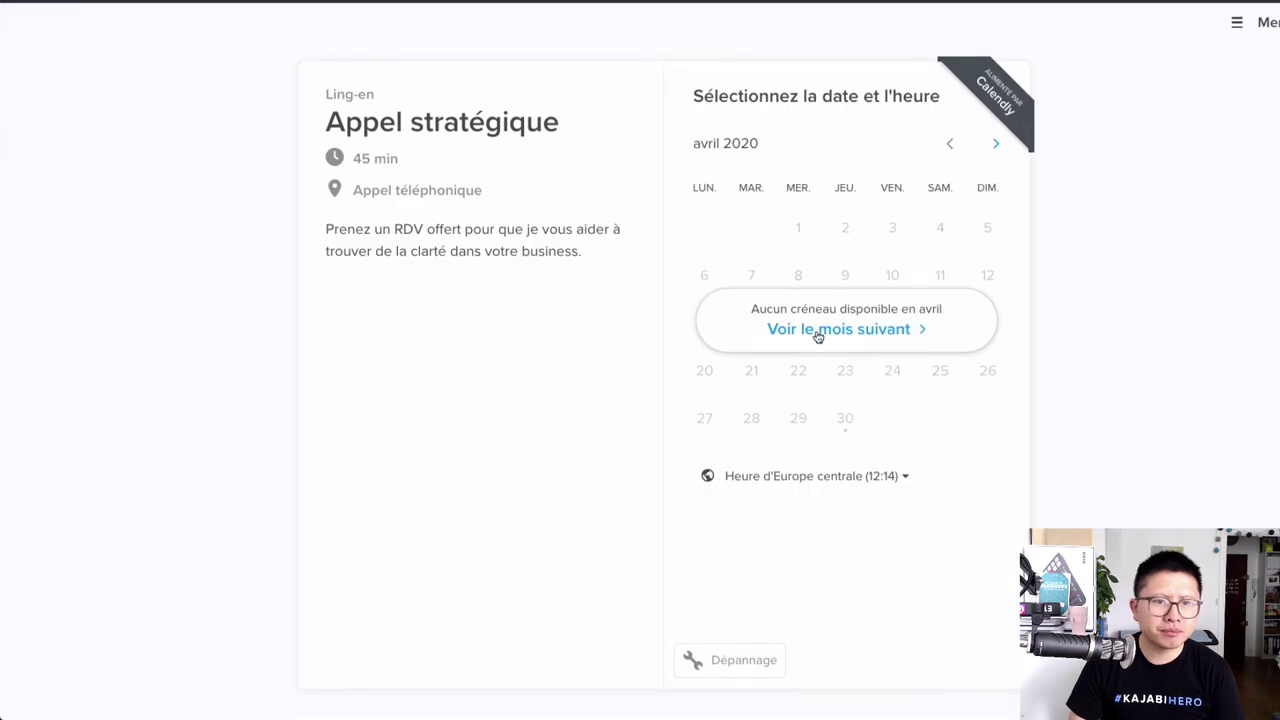
click(815, 333)
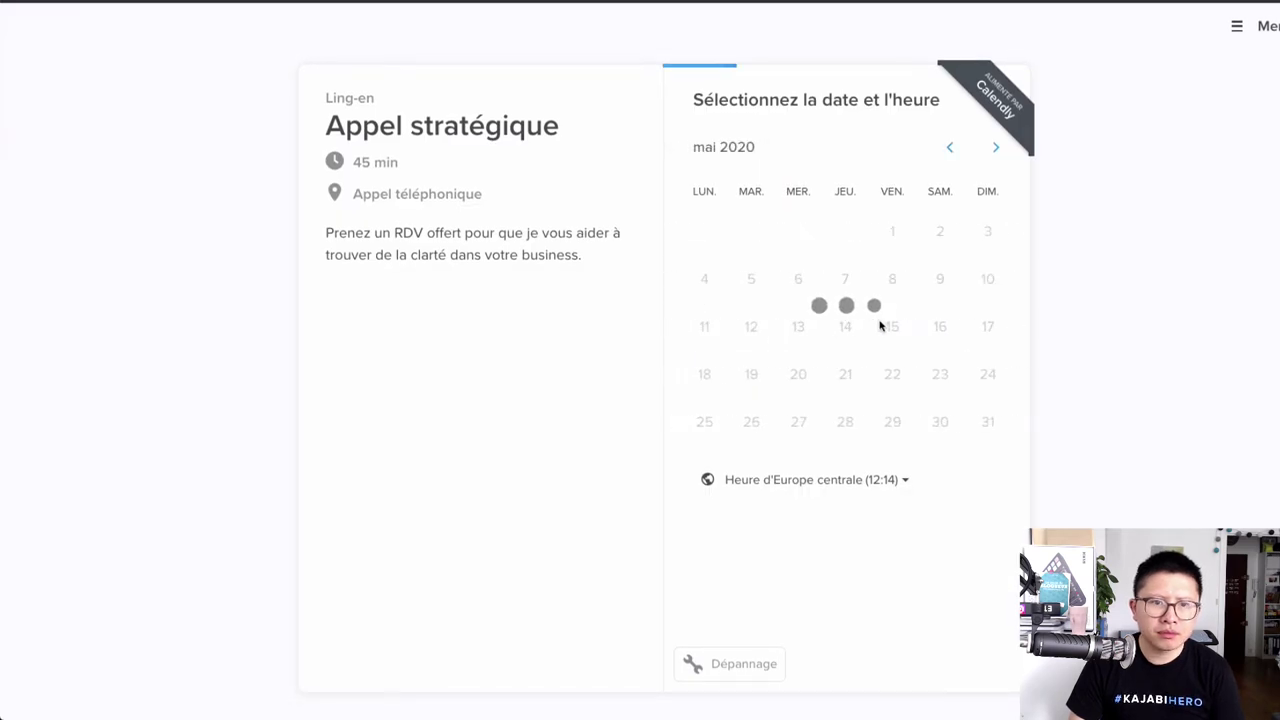
click(893, 330)
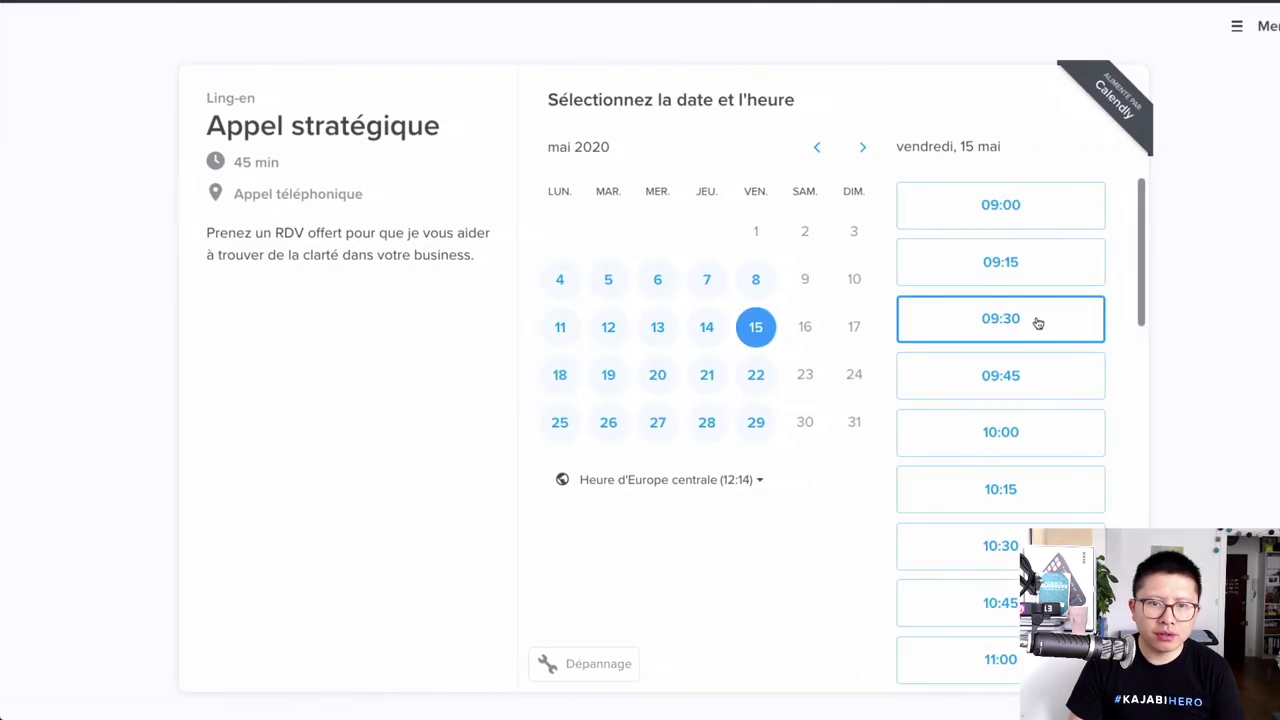
click(1040, 322)
click(1046, 328)
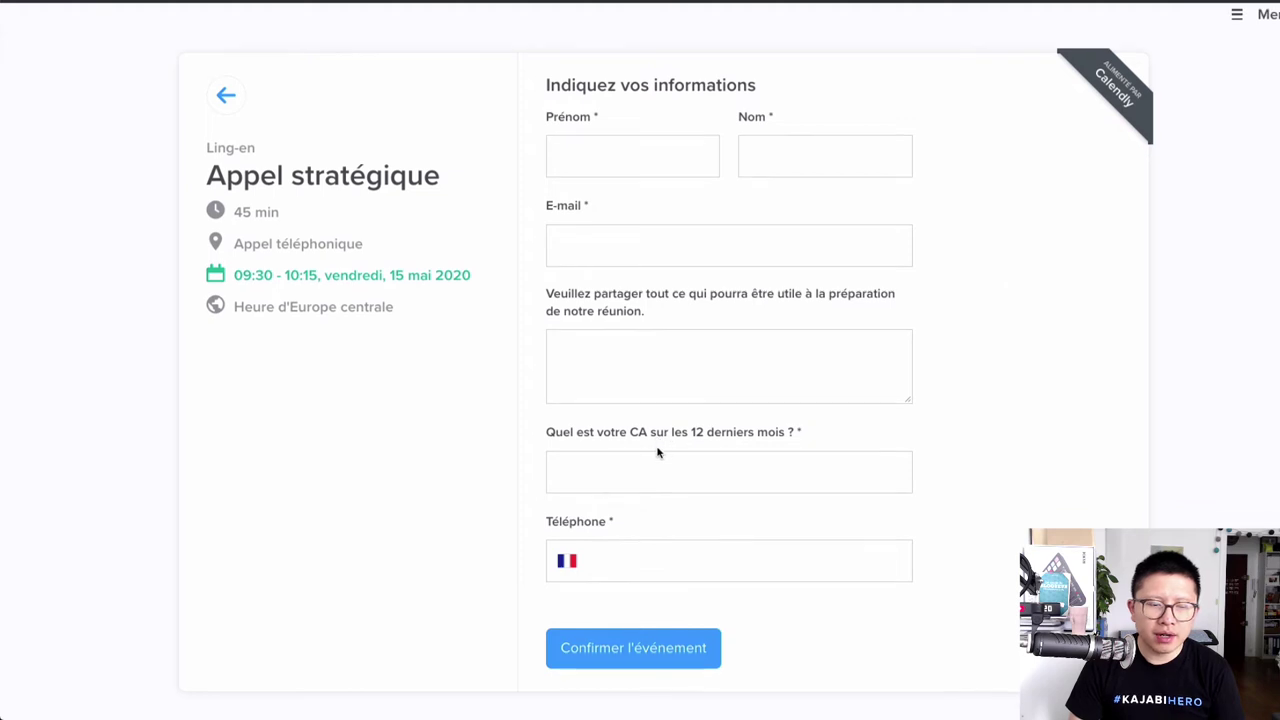
Step: Test the Téléphone field on the booking page with a partial French phone number, removing the zero after the country code
click(620, 563)
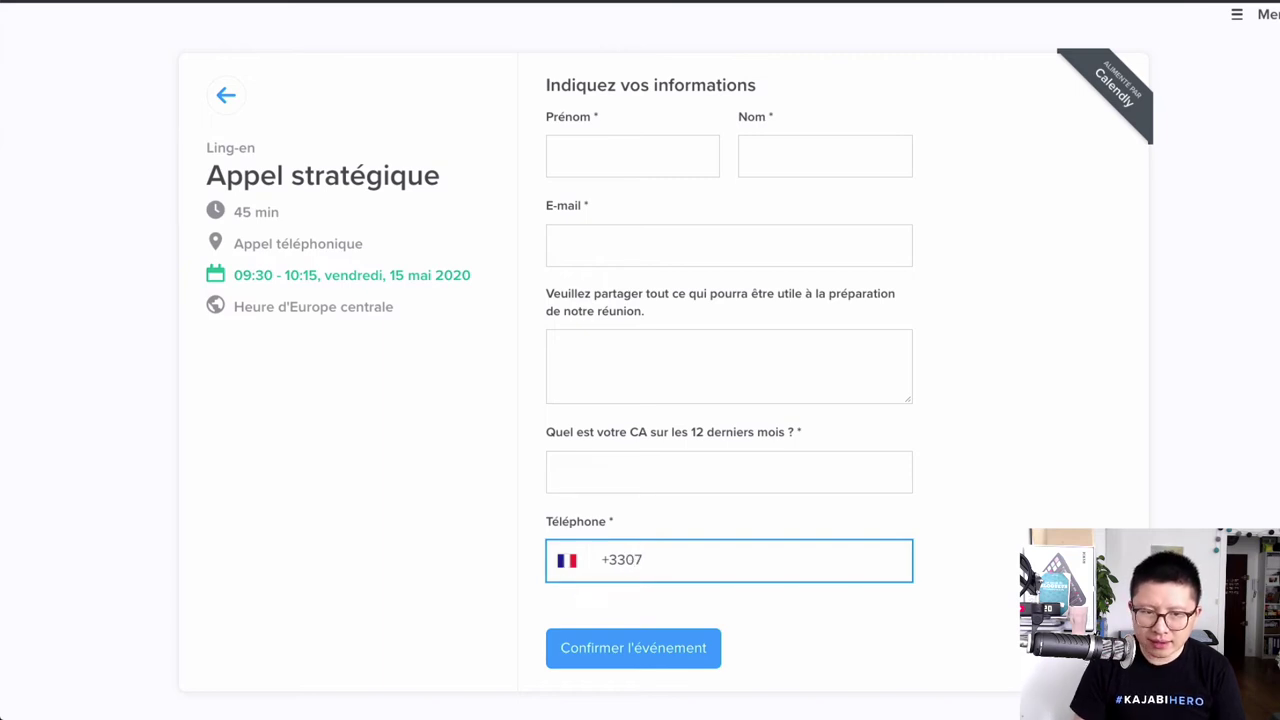
click(580, 589)
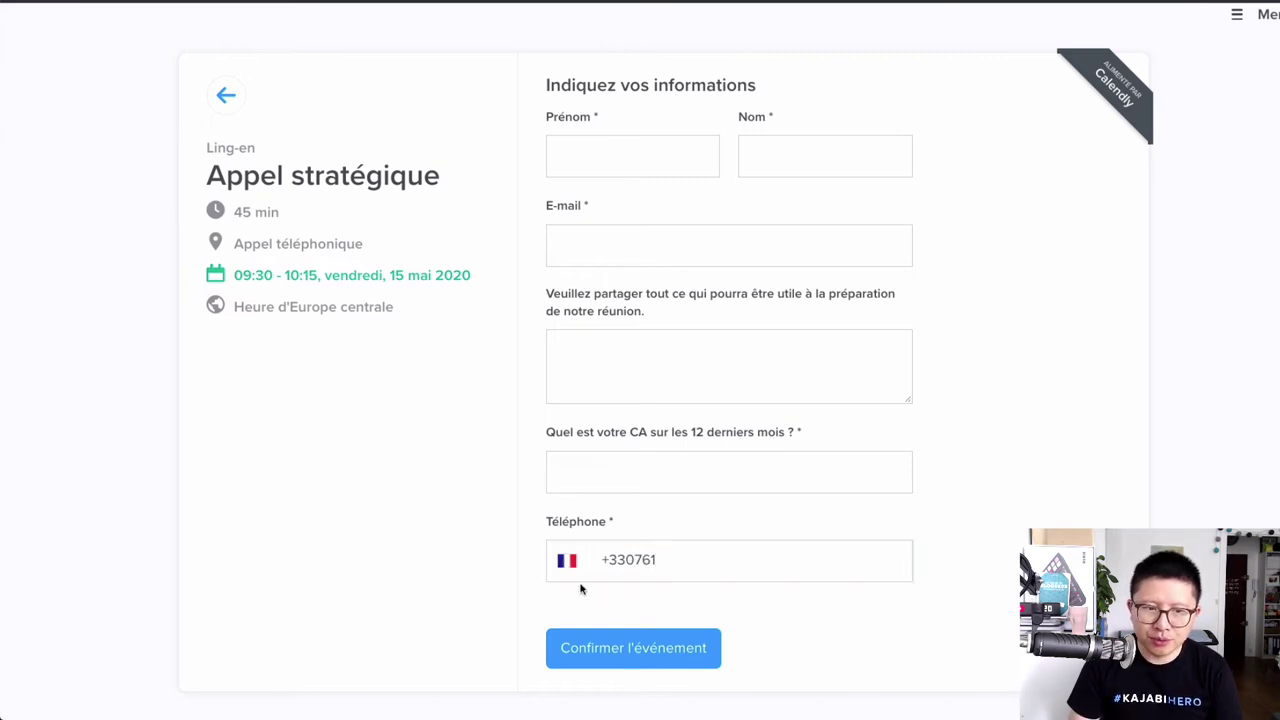
click(636, 563)
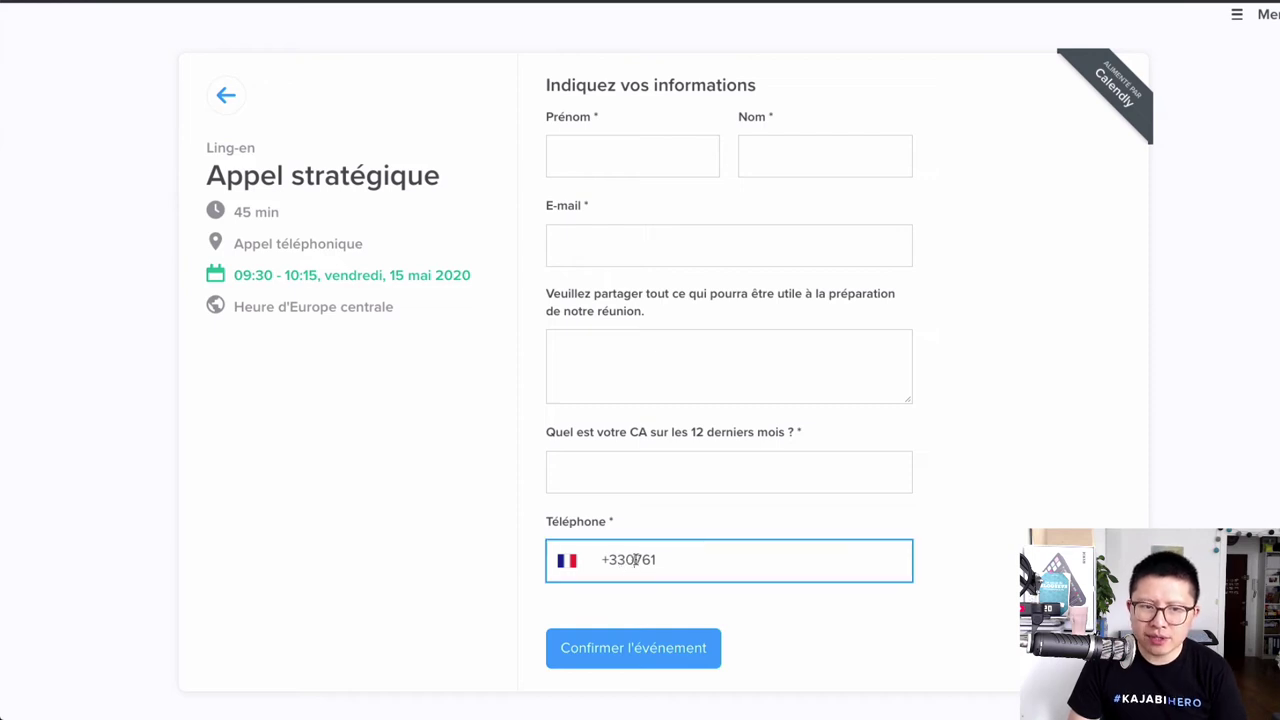
key(BackSpace)
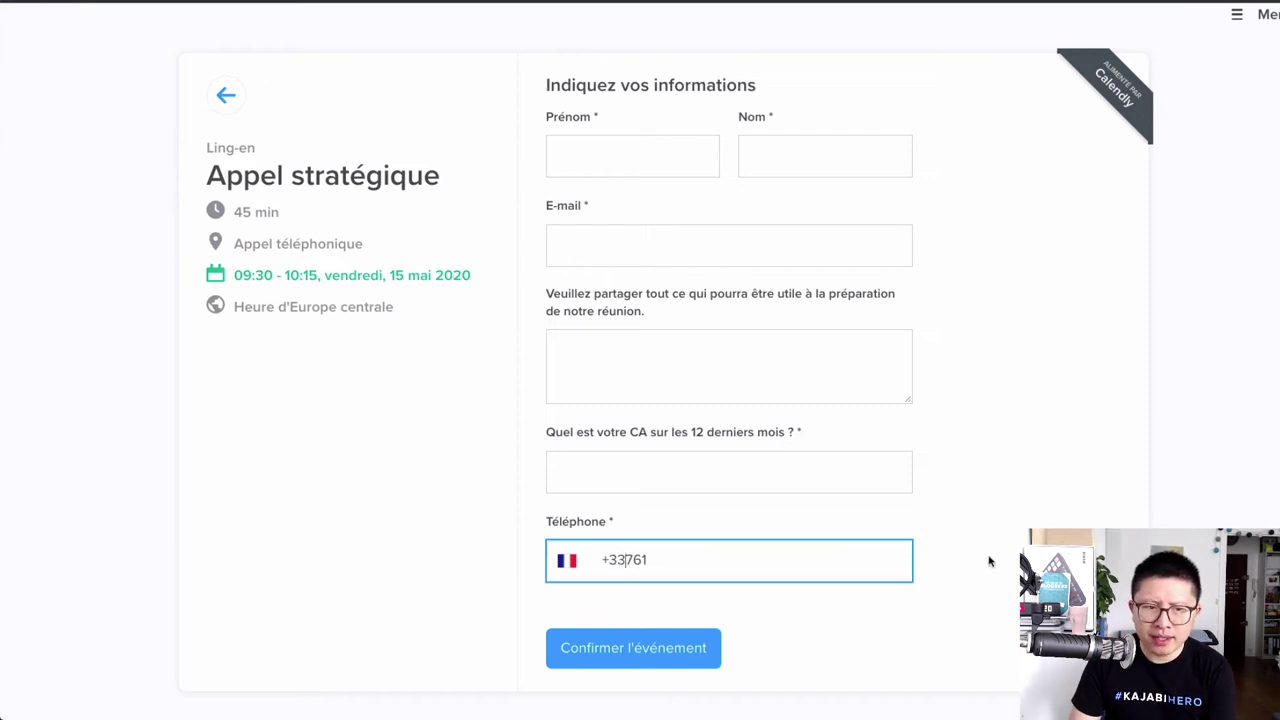
click(993, 558)
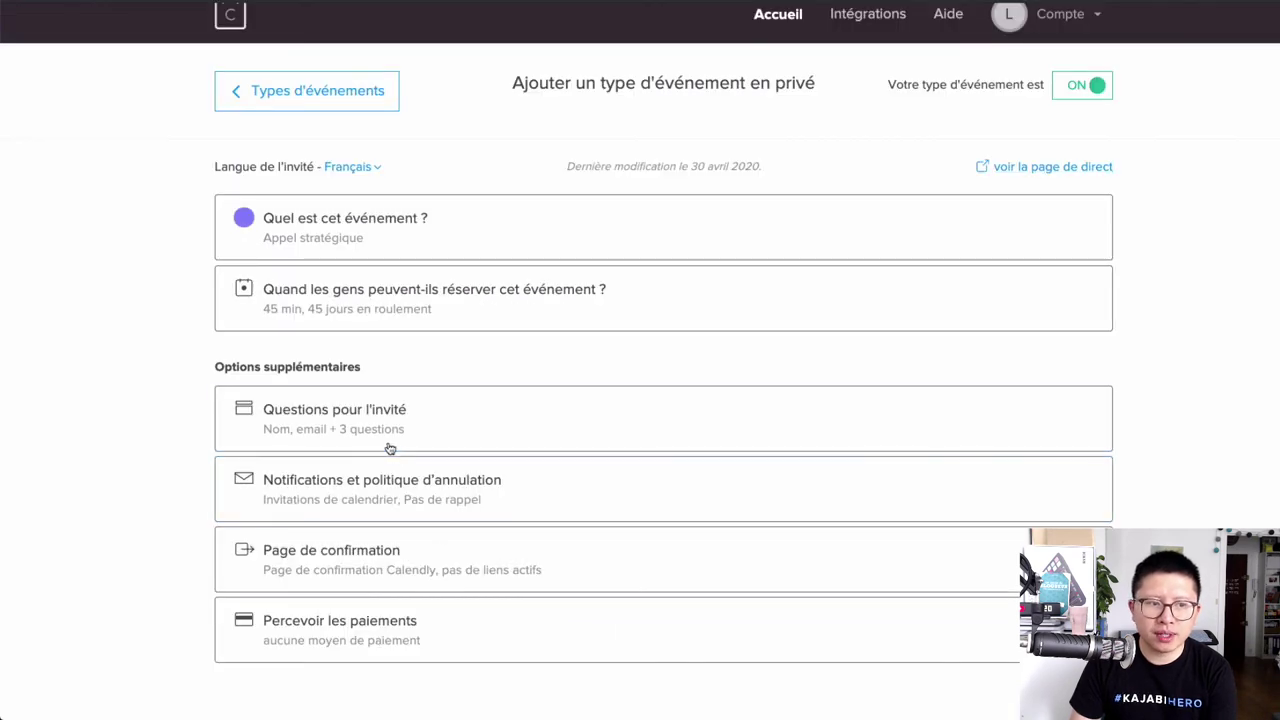
Step: Delete the Téléphone question from the event's invitee questions
click(389, 443)
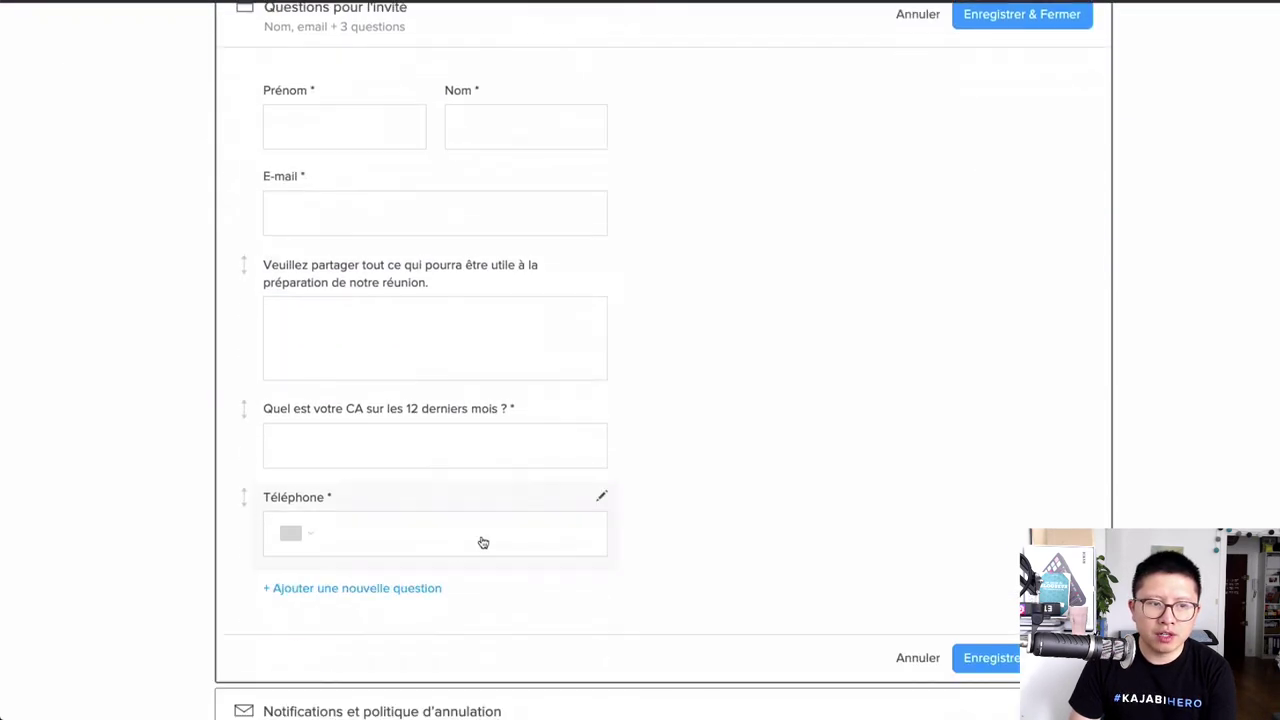
click(601, 497)
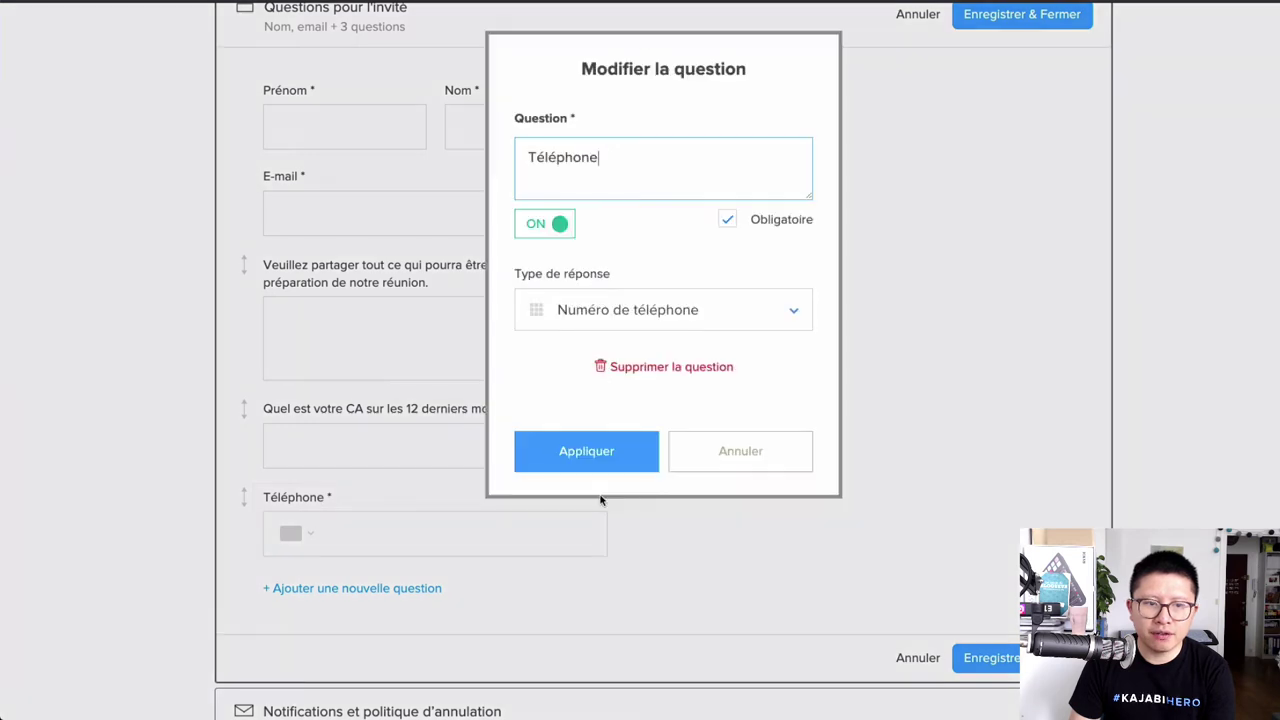
click(652, 368)
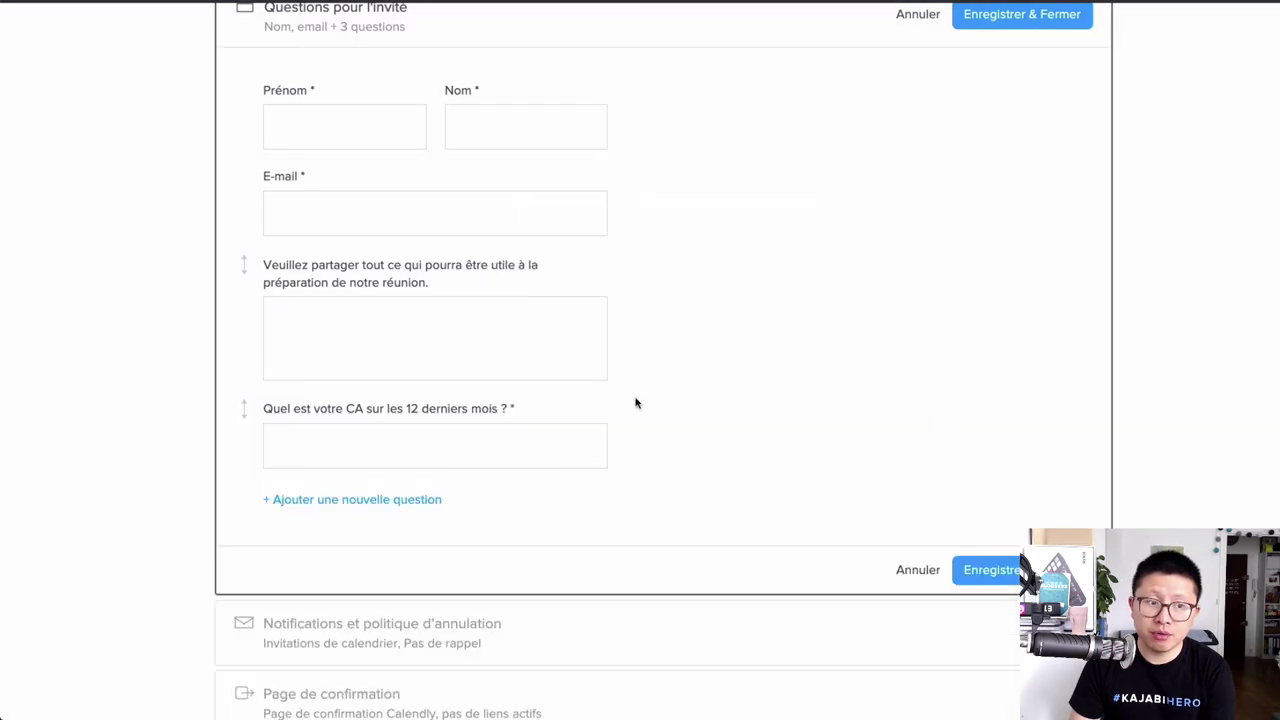
Step: Add a mandatory invitee question "Téléphone" with the answer type Une ligne
click(391, 499)
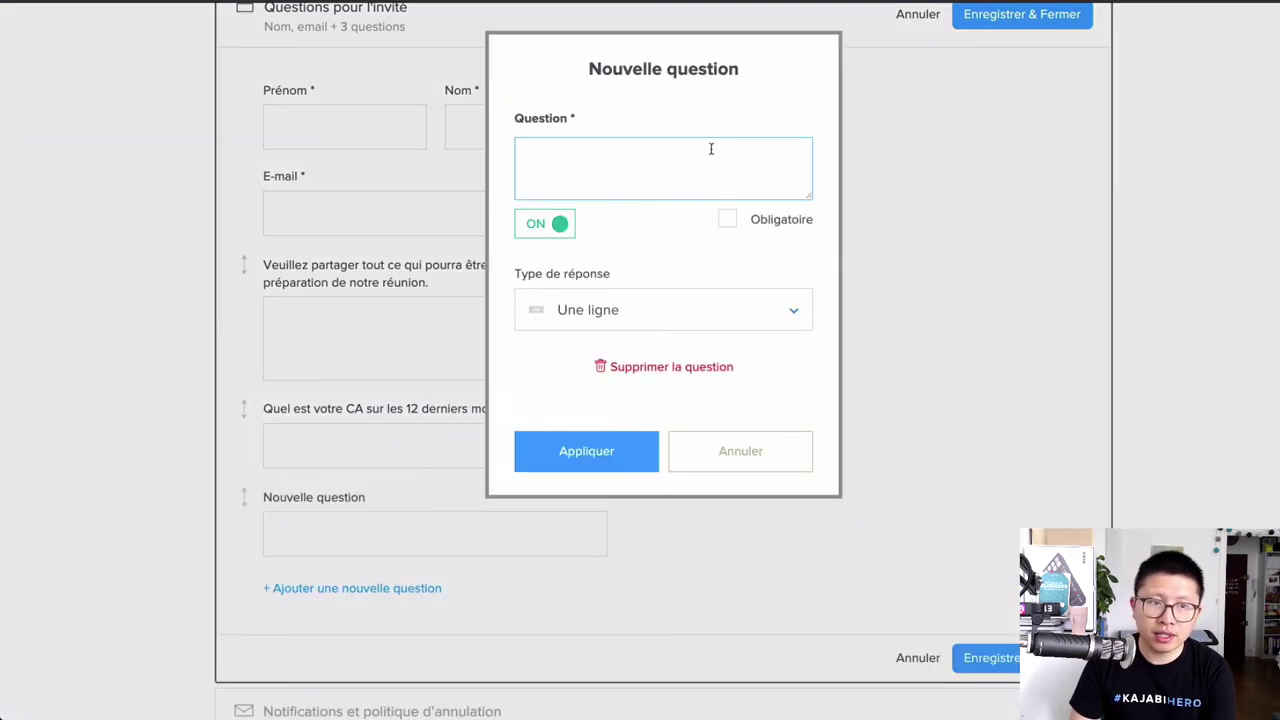
click(636, 314)
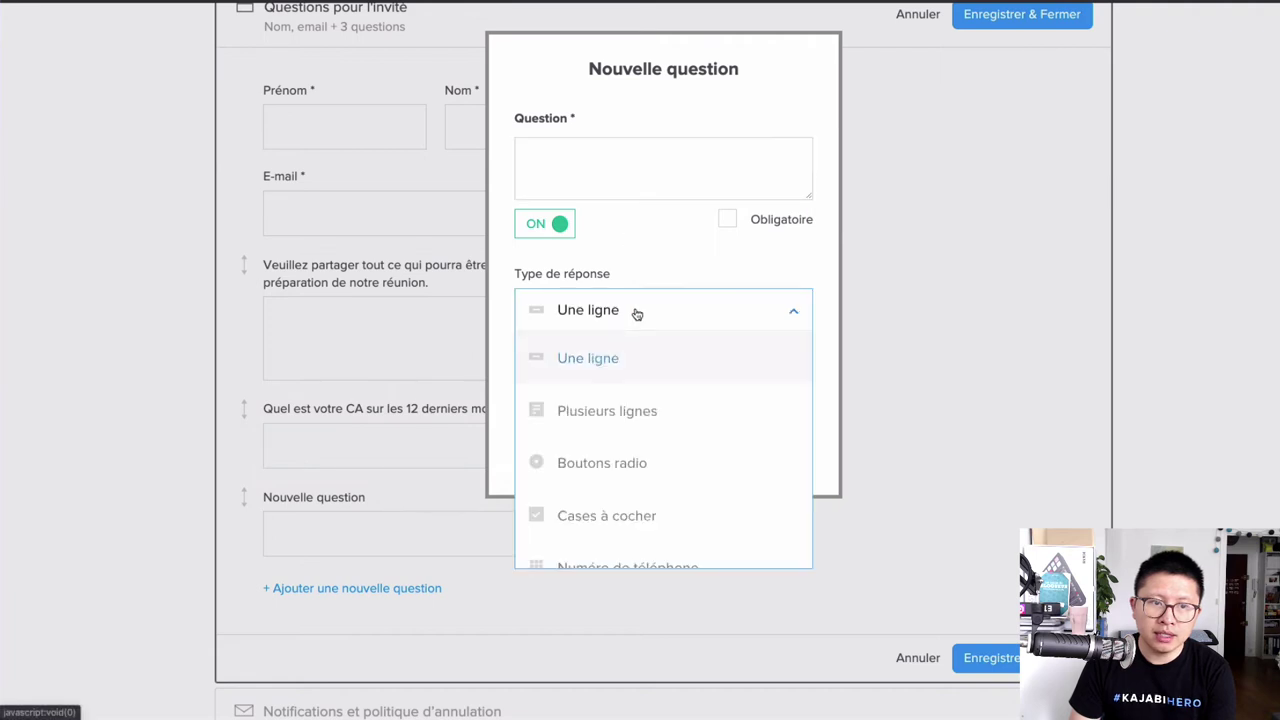
click(631, 360)
click(622, 174)
text(Téléphone)
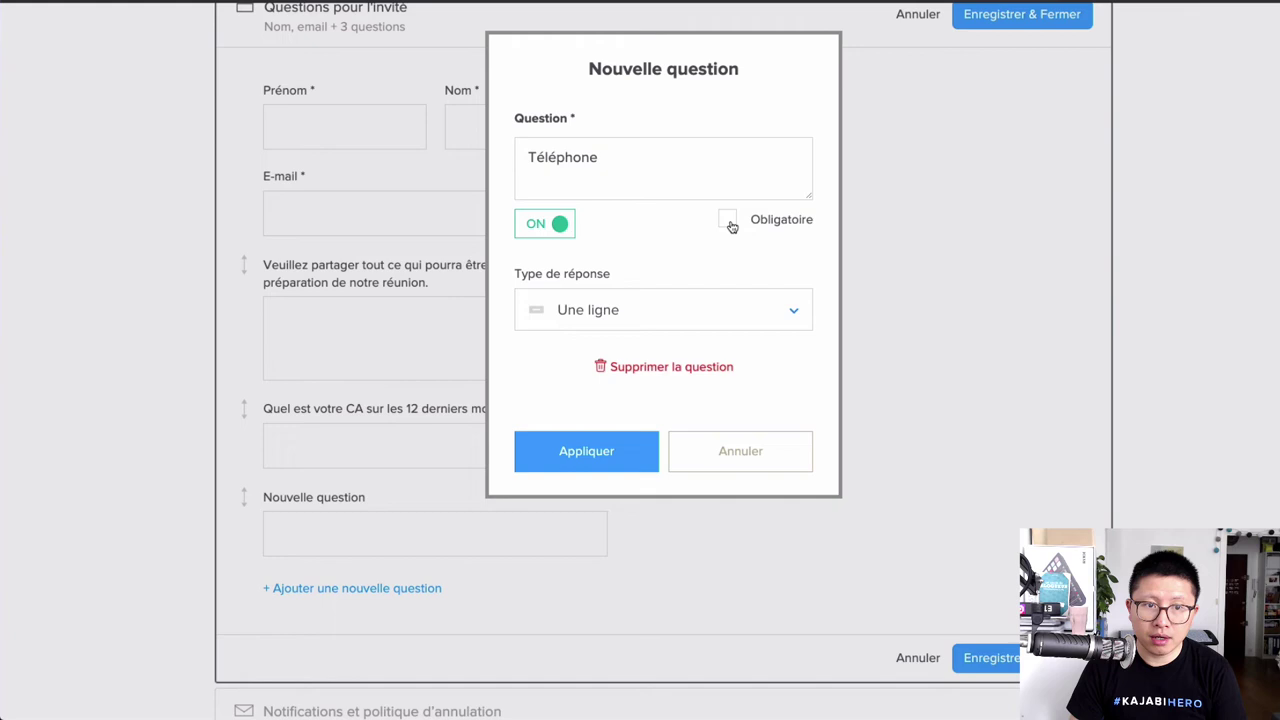
click(727, 219)
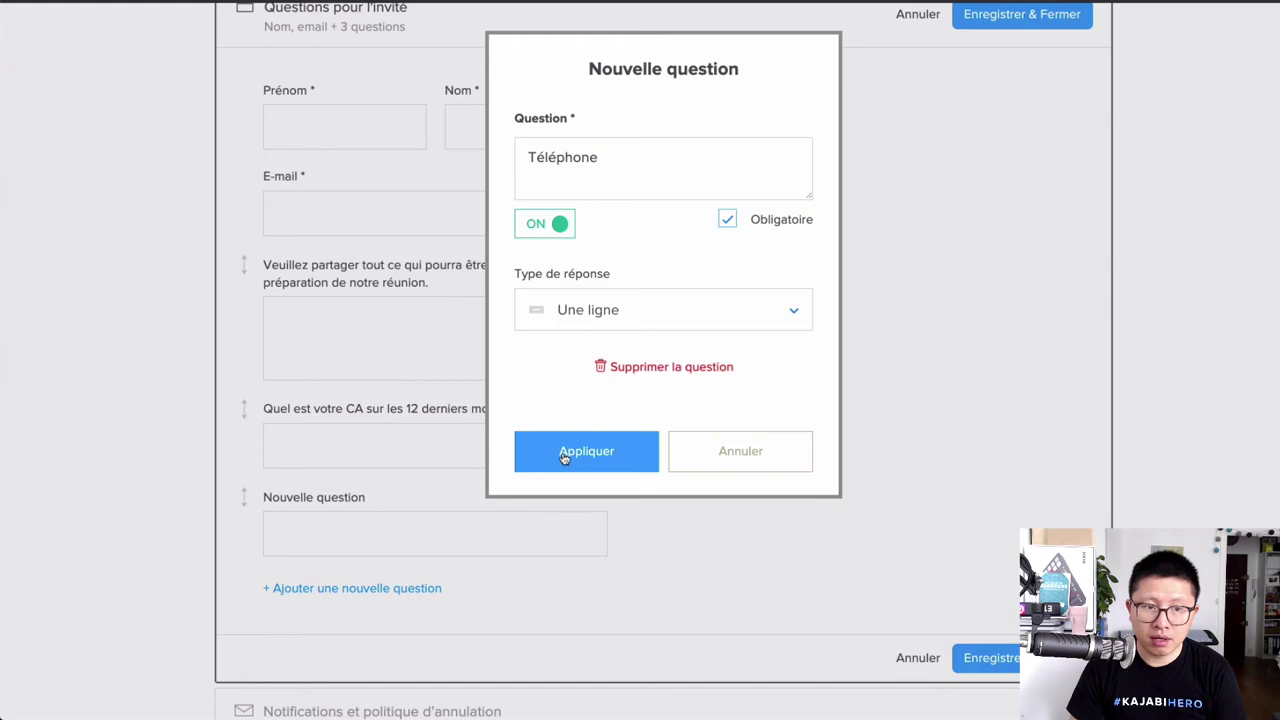
click(565, 455)
Step: Start a new invitee question worded "Vous êtes" with the answer type Cases à cocher
click(400, 590)
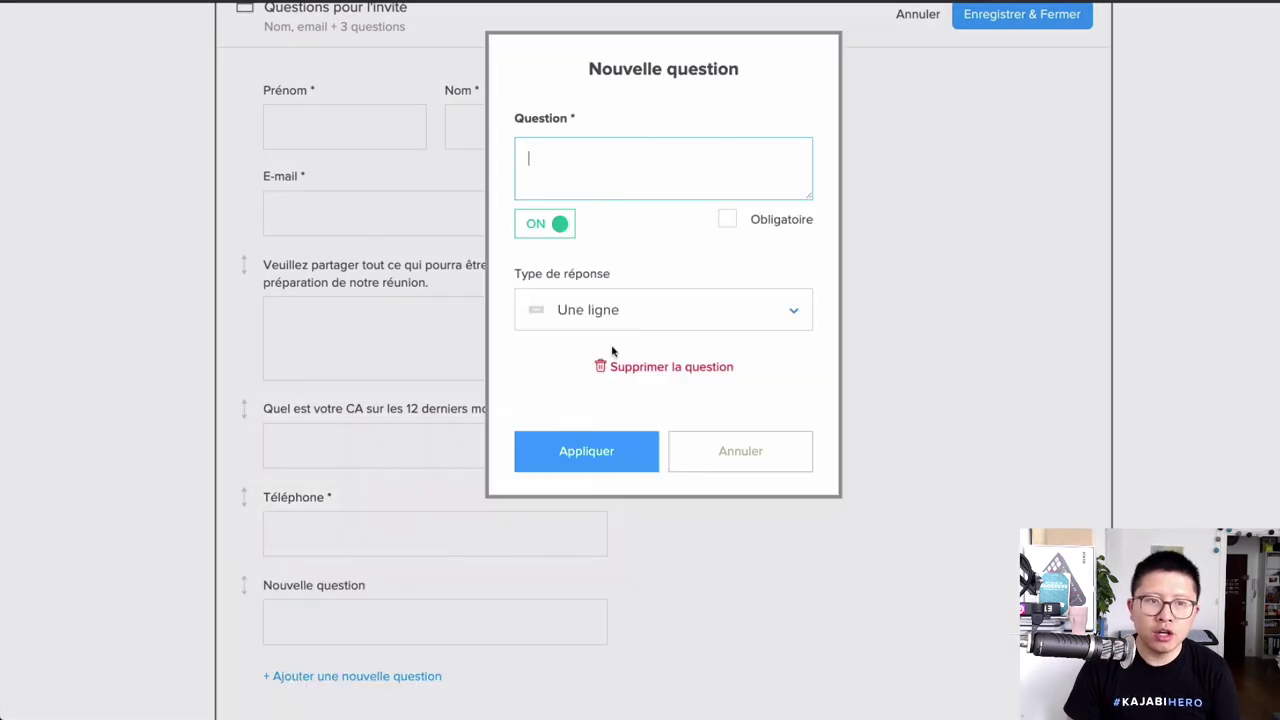
click(614, 316)
scroll(650, 476, down, 1)
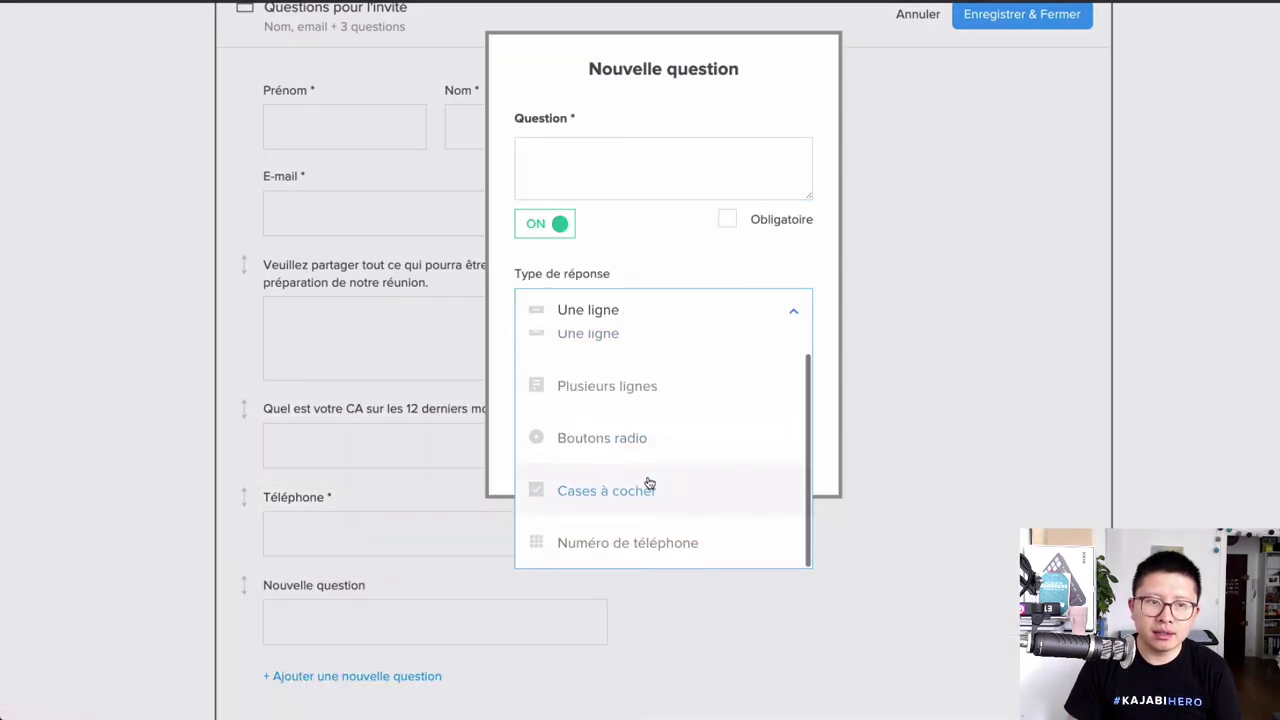
click(648, 489)
click(623, 446)
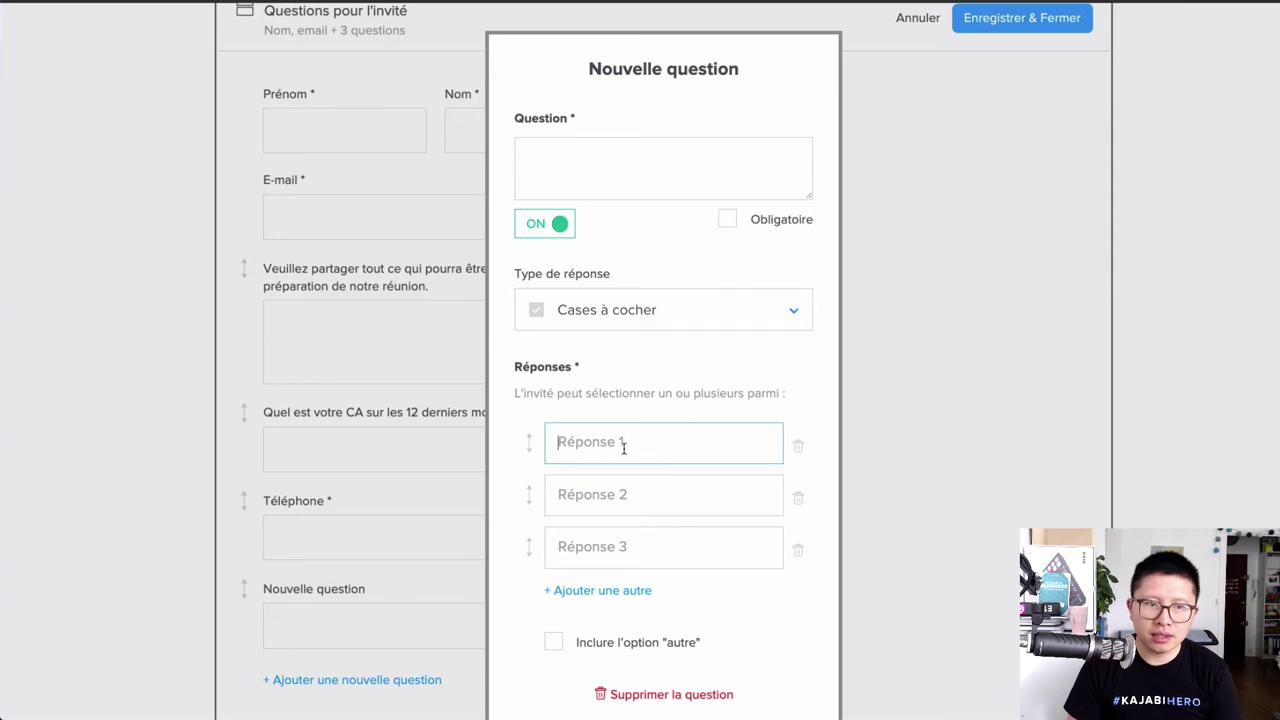
click(616, 161)
text(Vous êt)
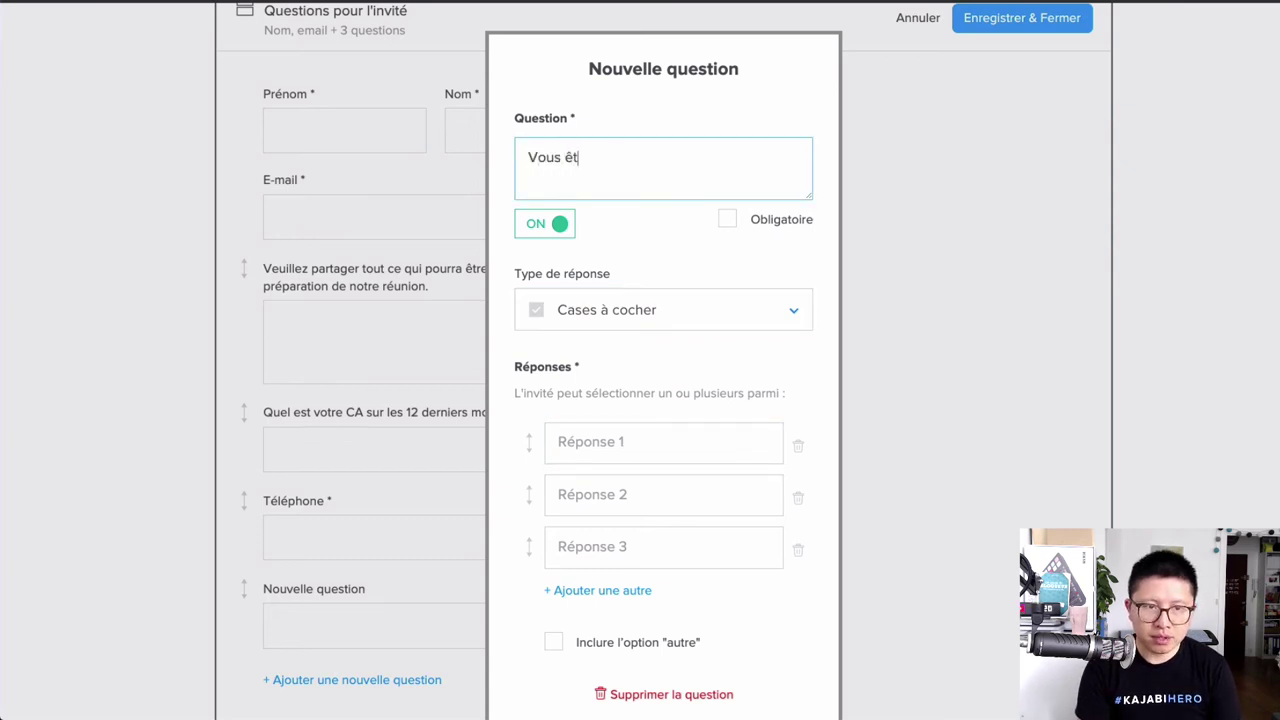
text(es)
key(Tab)
key(Tab)
Step: Give the "Vous êtes" question the answers Homme and Femme, remove the empty third answer, then apply and save the invitee questions
click(620, 440)
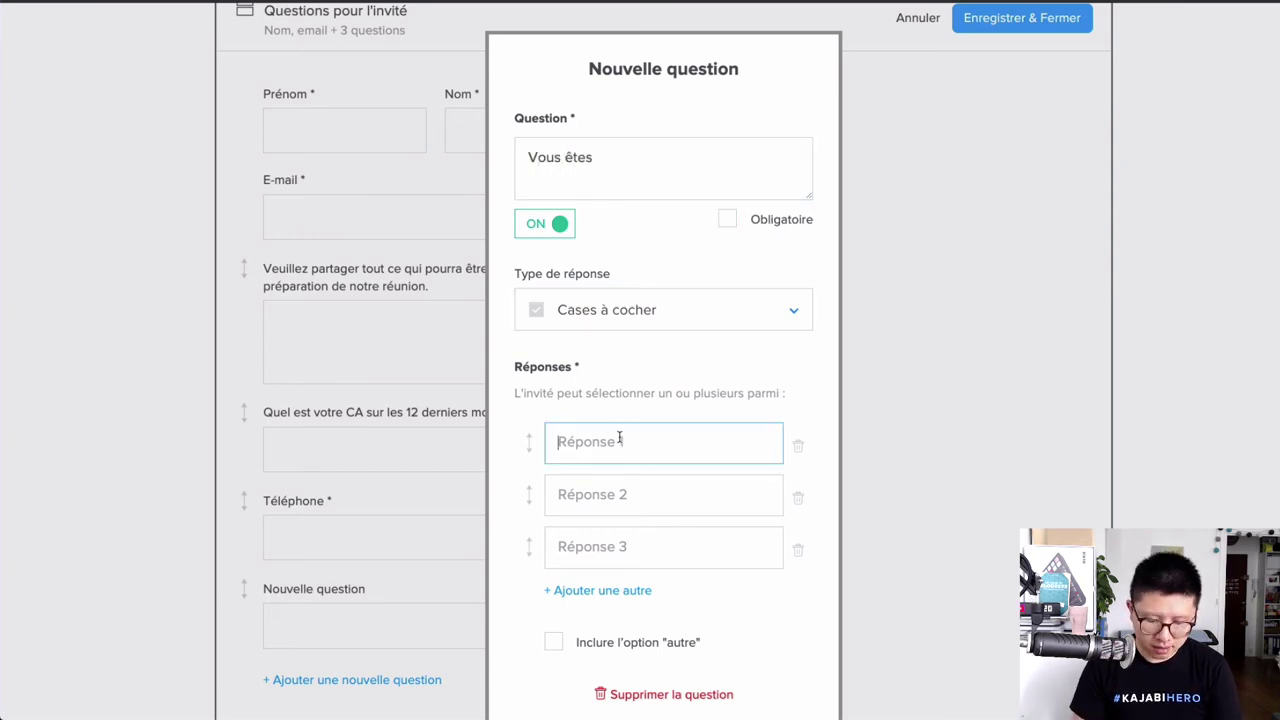
text(Homme)
key(Tab)
text(Femme)
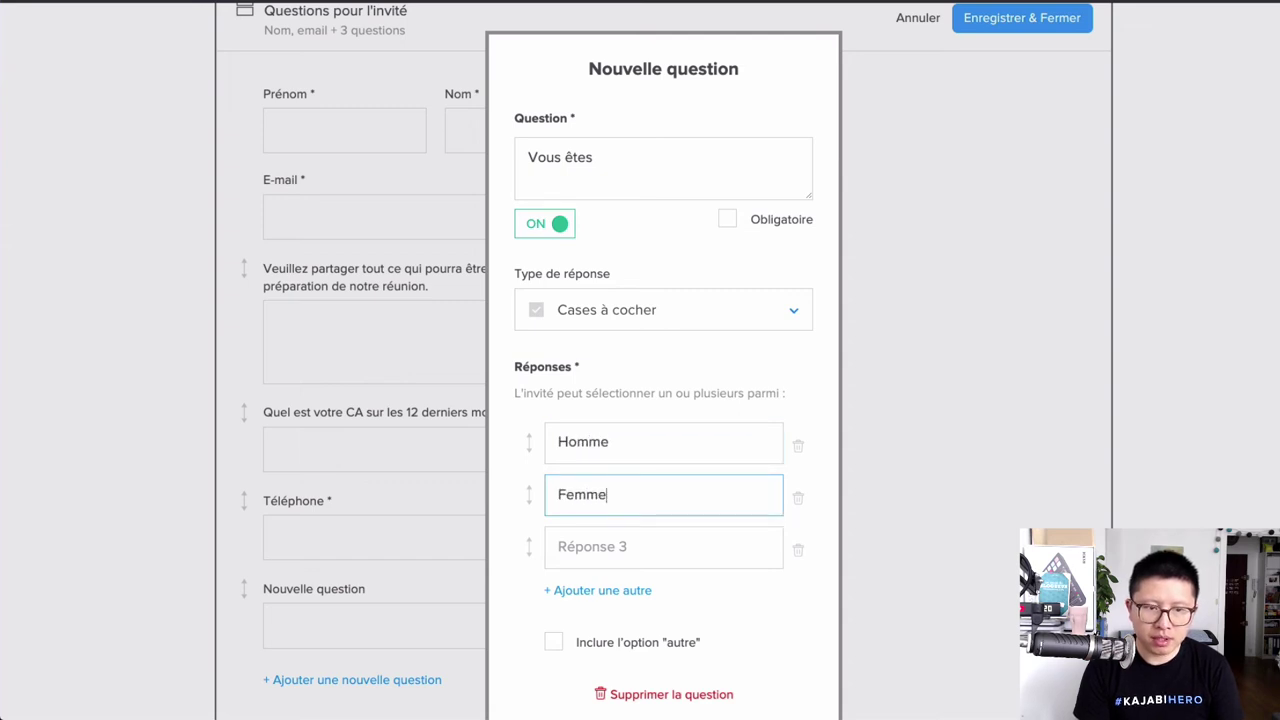
scroll(670, 484, down, 2)
click(608, 655)
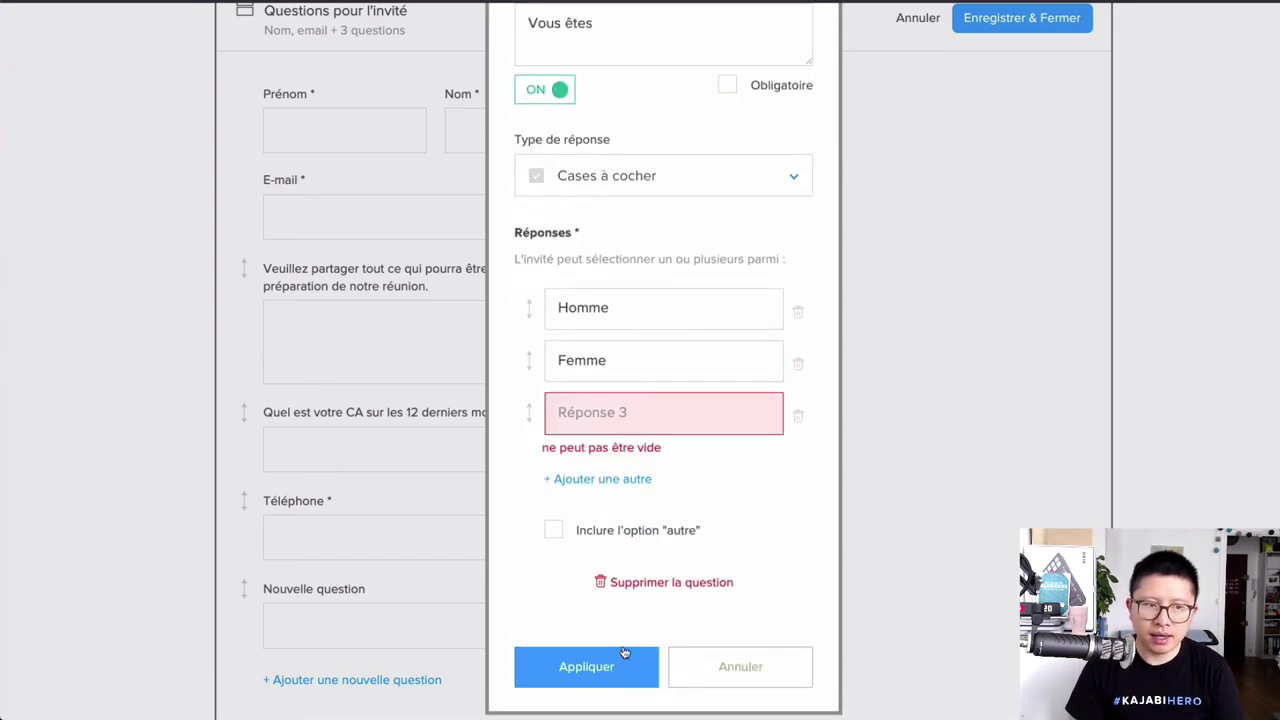
click(798, 415)
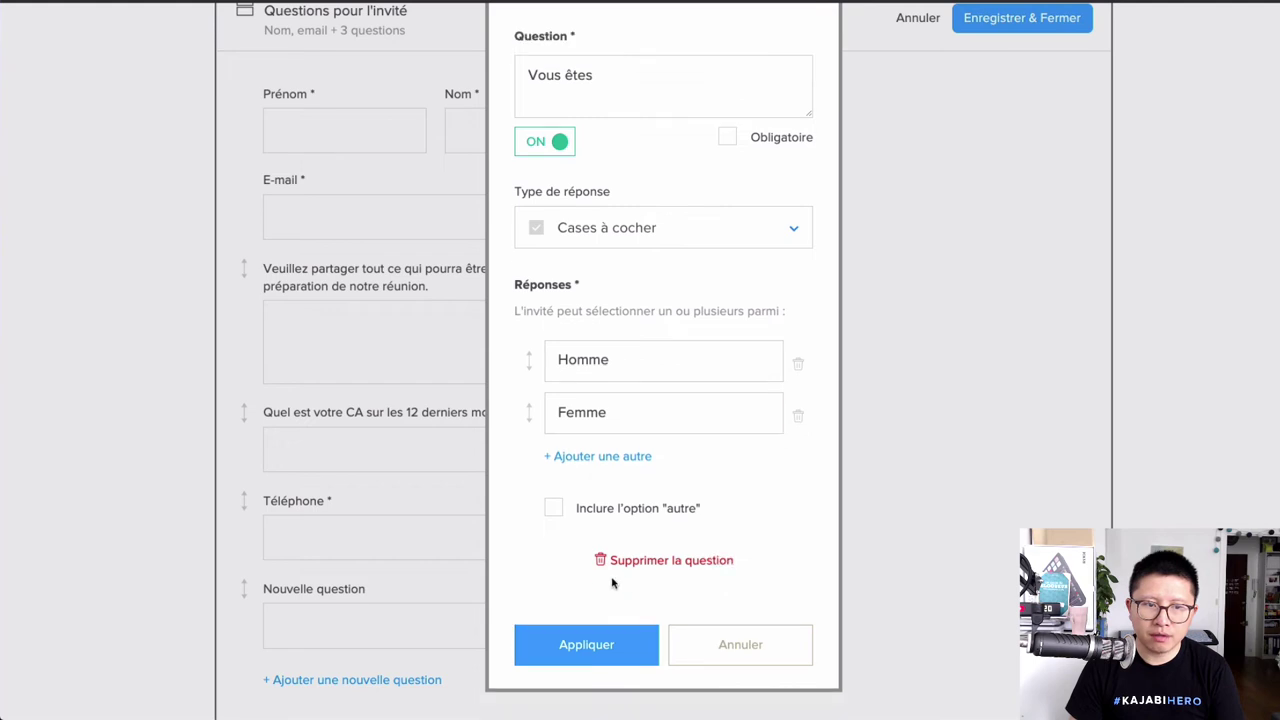
click(583, 651)
scroll(537, 519, down, 3)
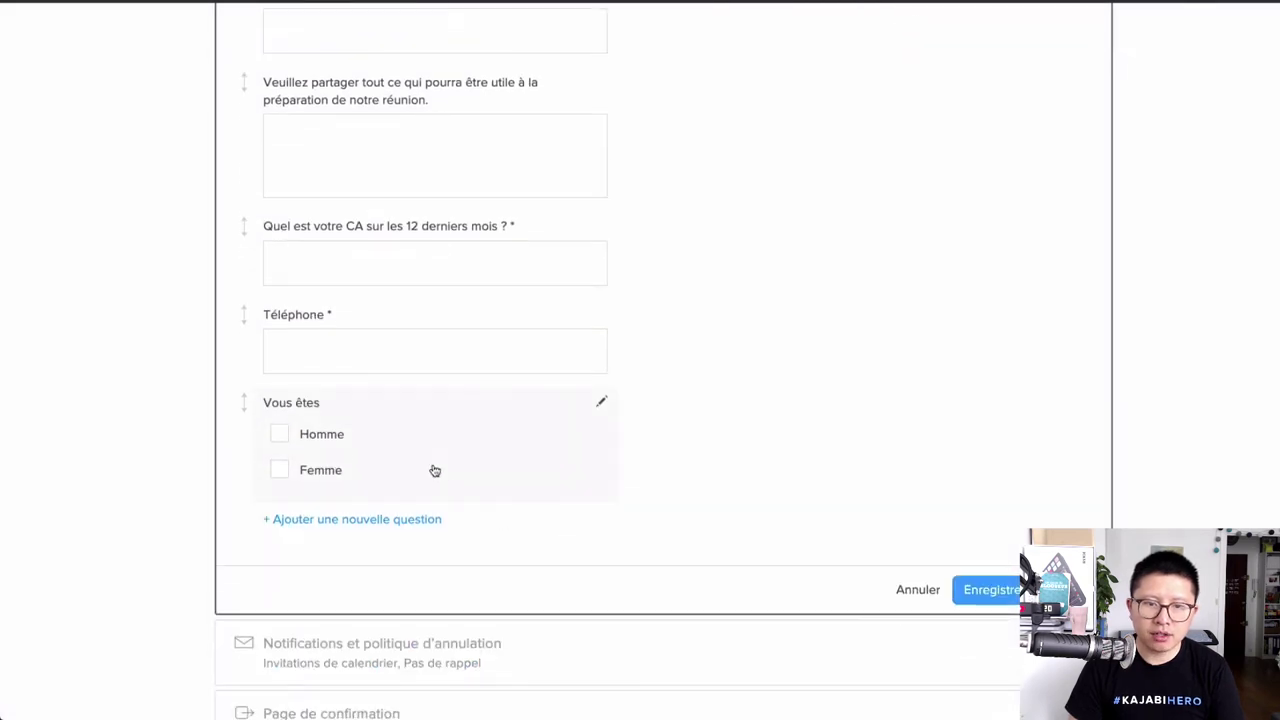
click(985, 589)
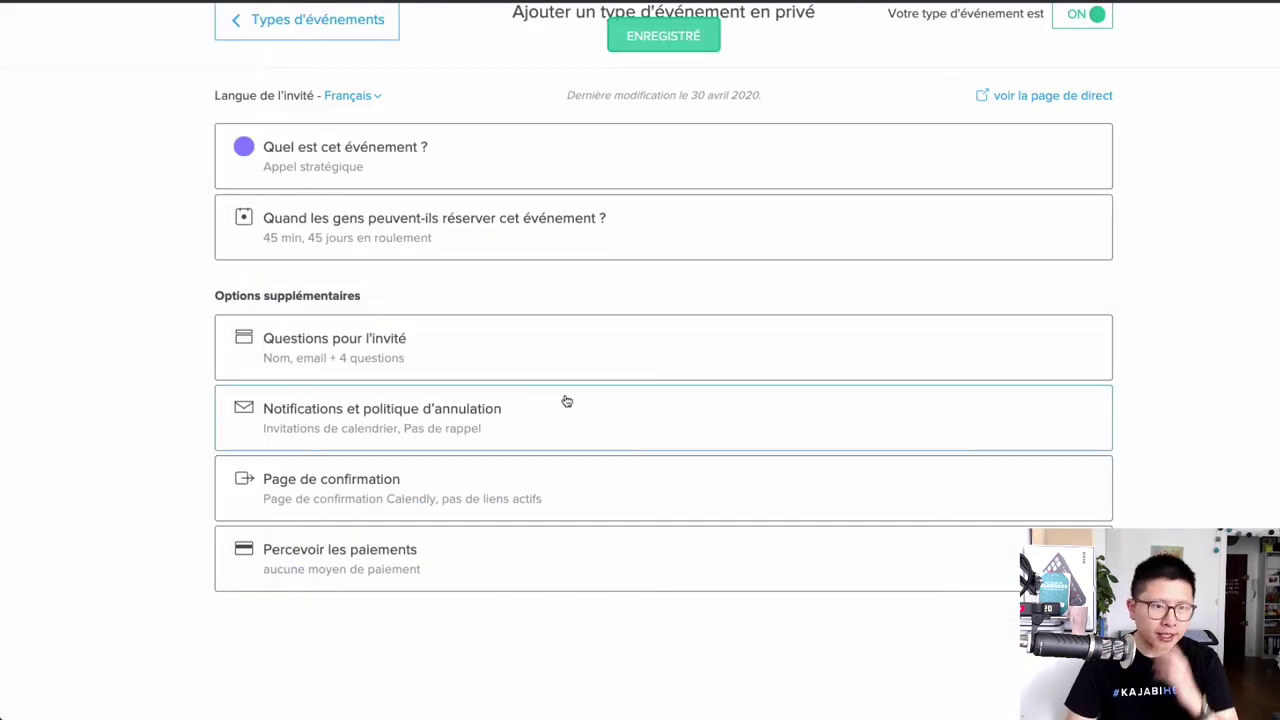
Step: Enable email reminders and SMS reminders in the event's notification and cancellation policy settings
click(442, 420)
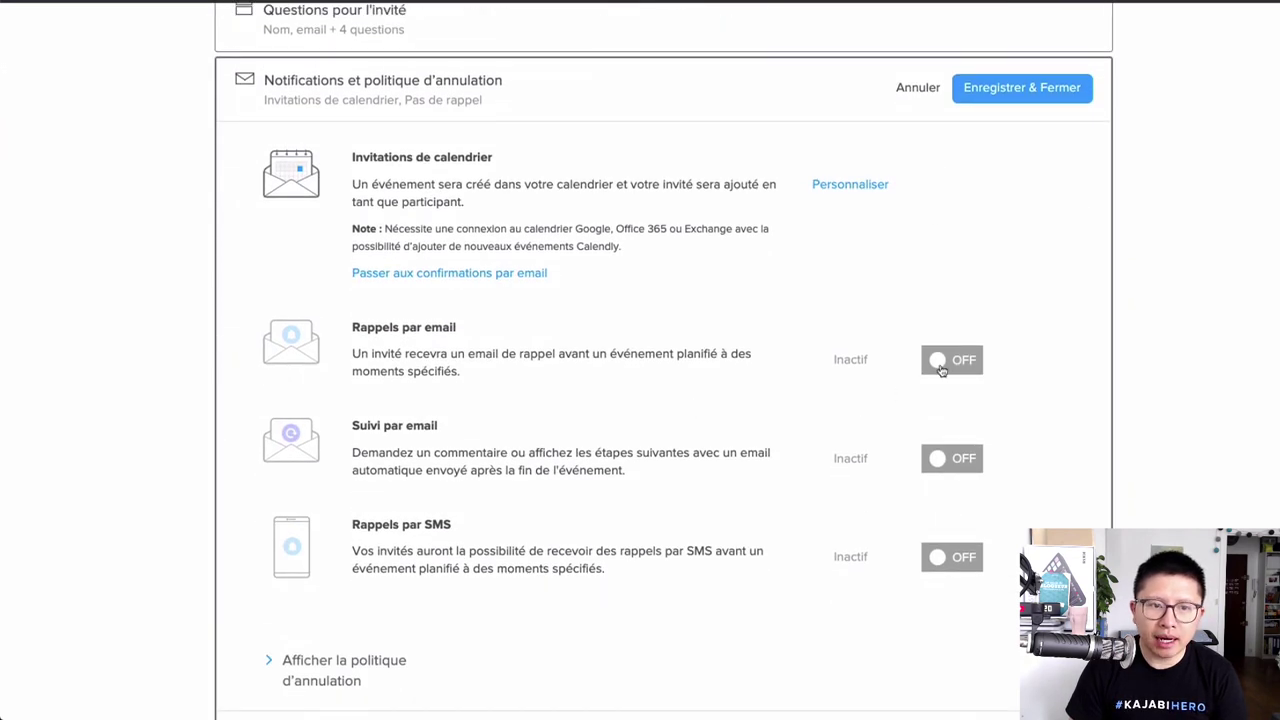
click(942, 367)
scroll(947, 392, down, 2)
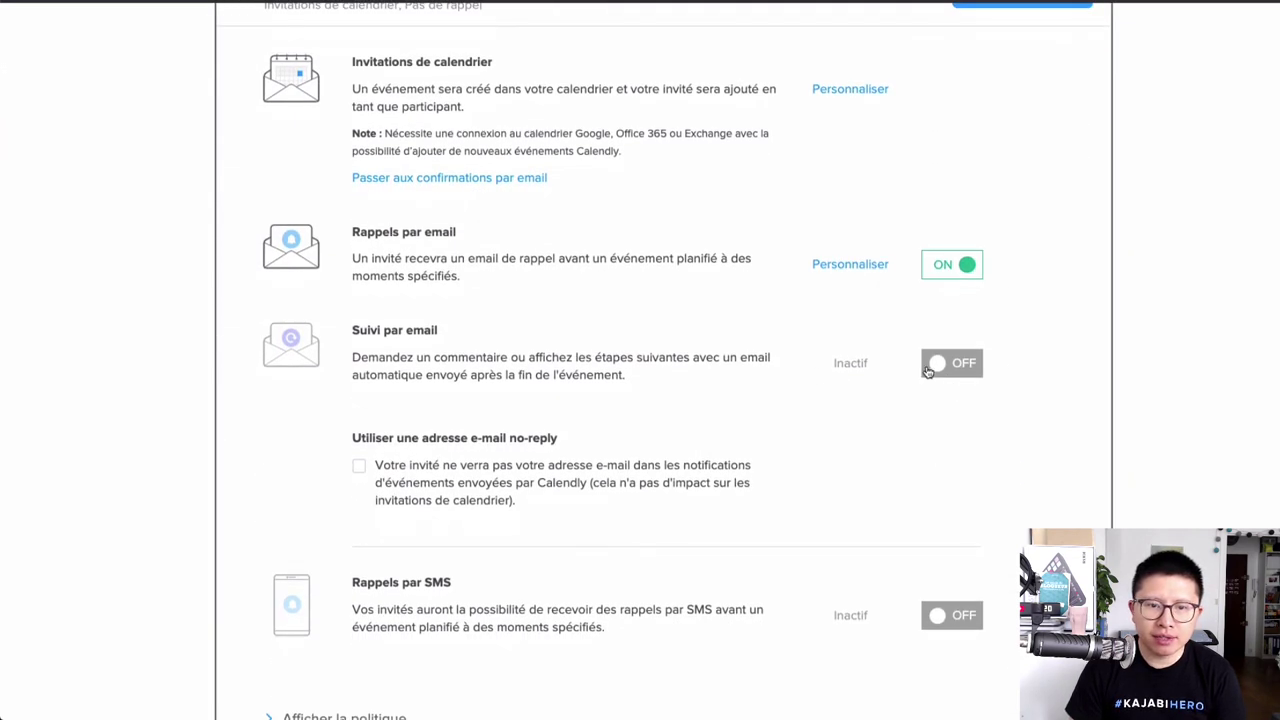
click(939, 616)
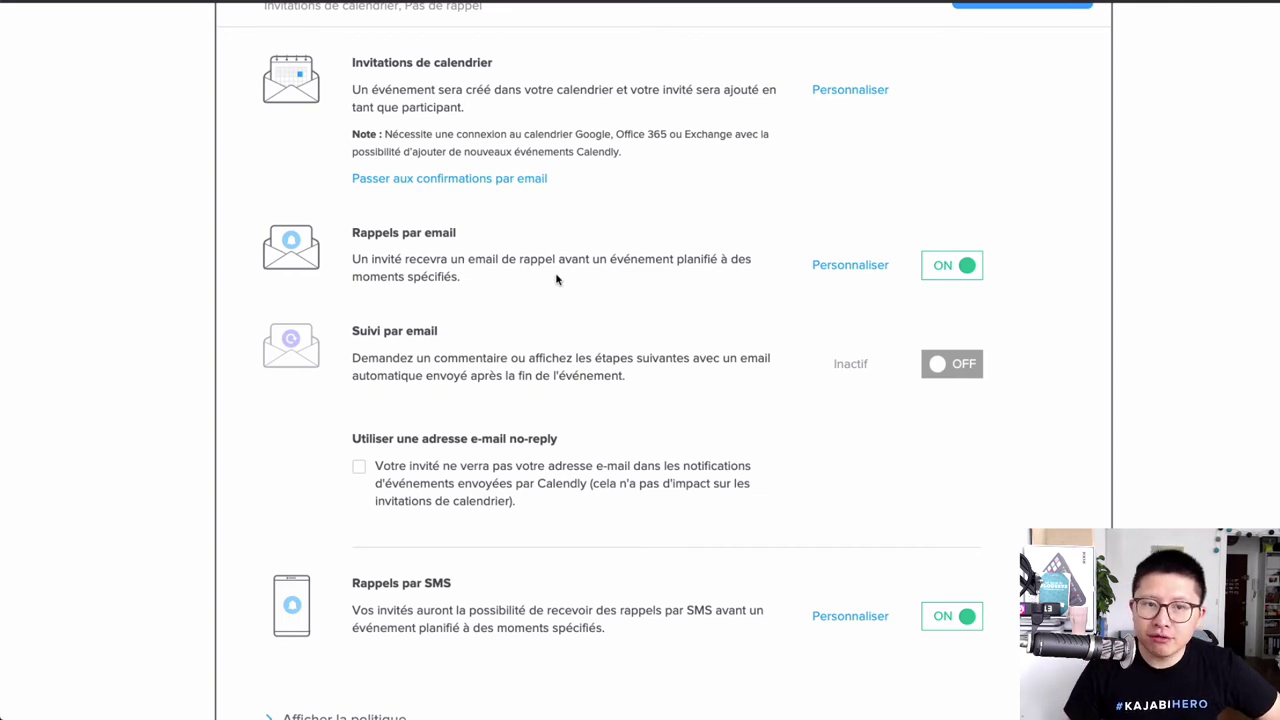
Step: Examine the subject, body and timing of the email reminder in its customization settings, then close them
click(848, 274)
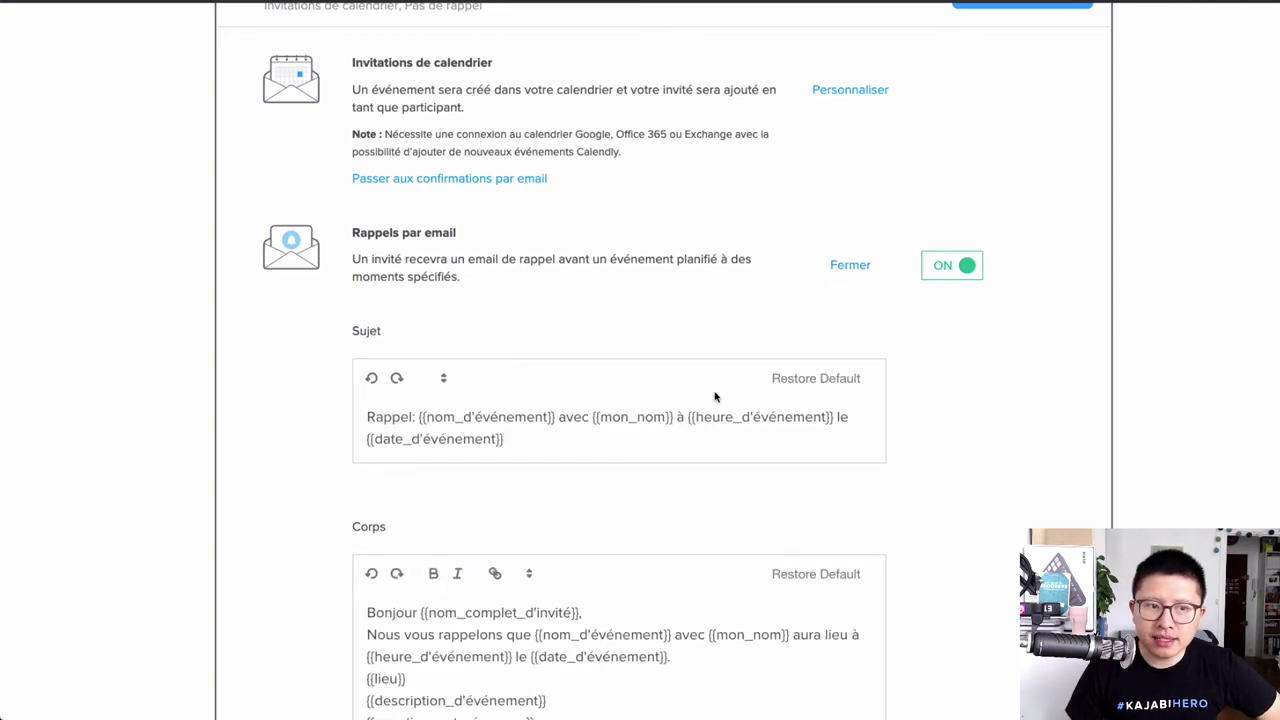
scroll(660, 410, down, 2)
click(600, 525)
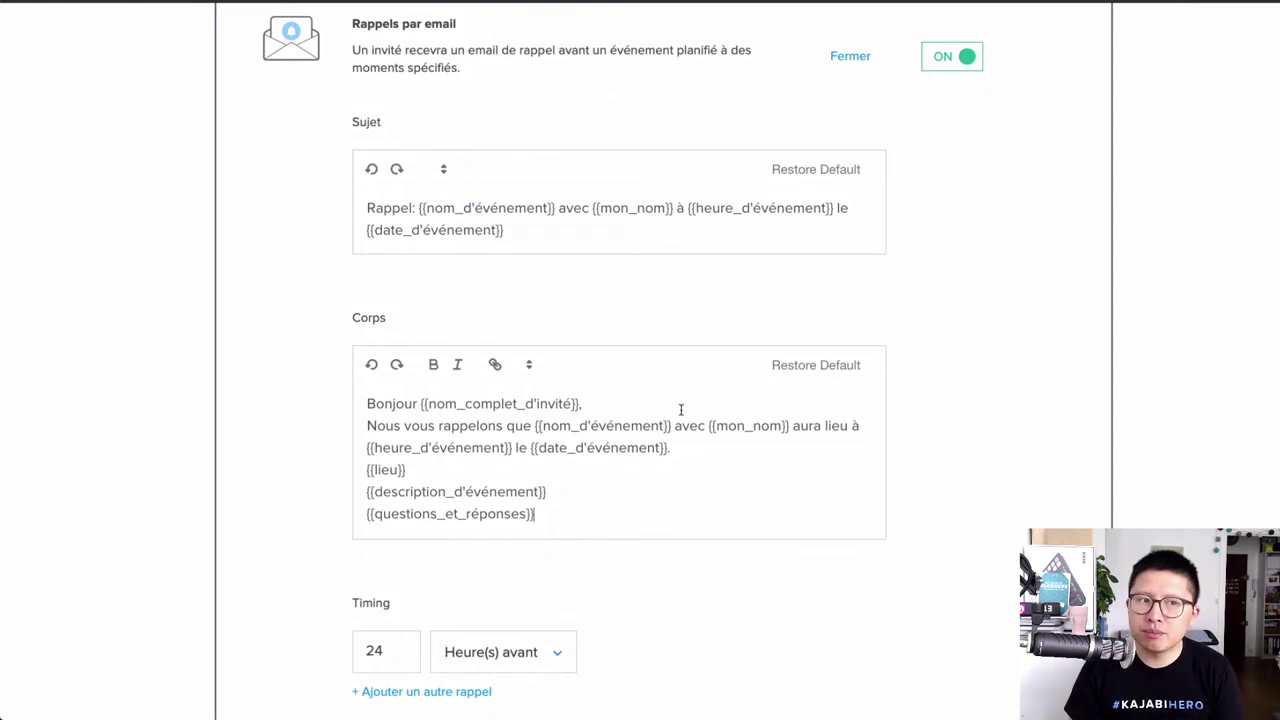
scroll(697, 166, up, 4)
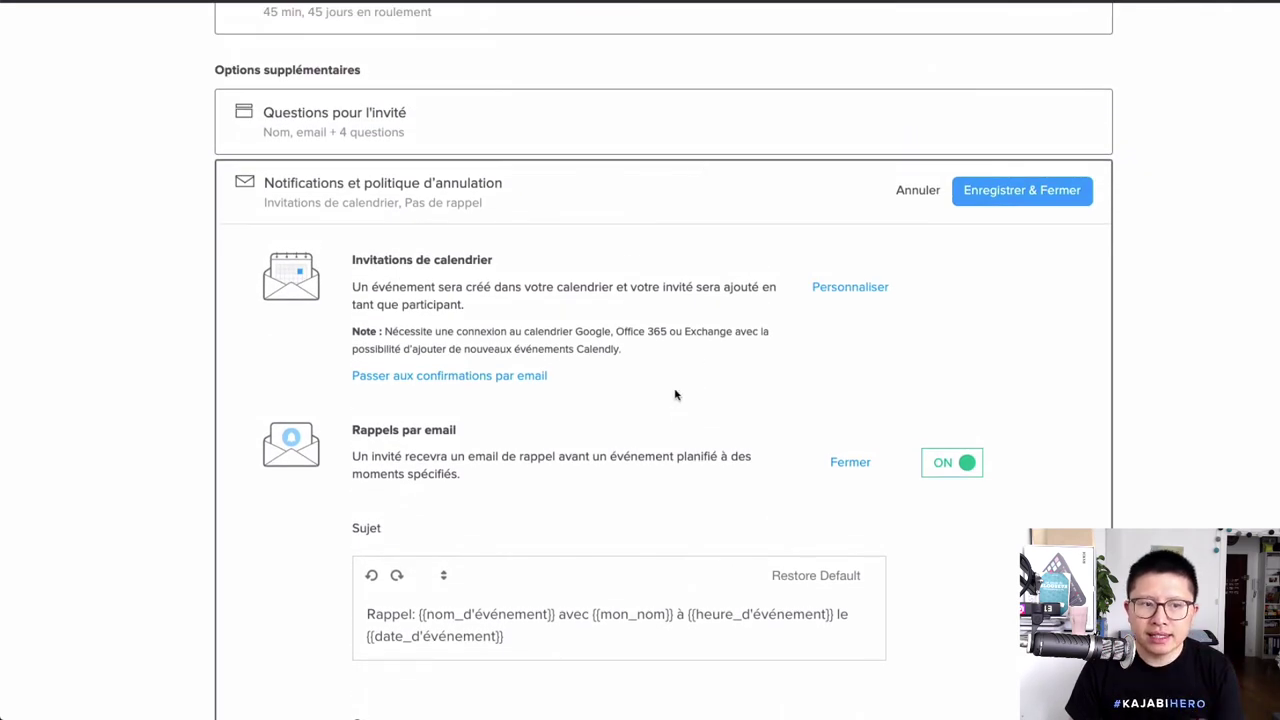
scroll(677, 394, down, 3)
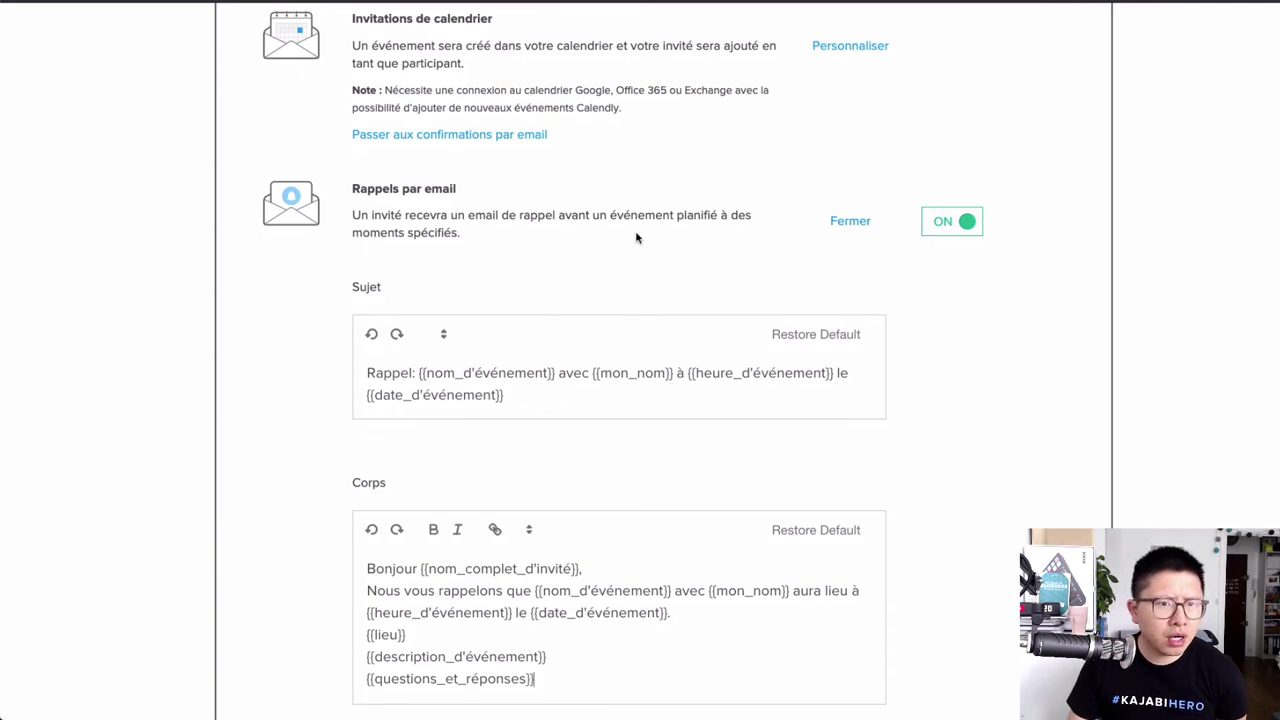
scroll(636, 237, down, 3)
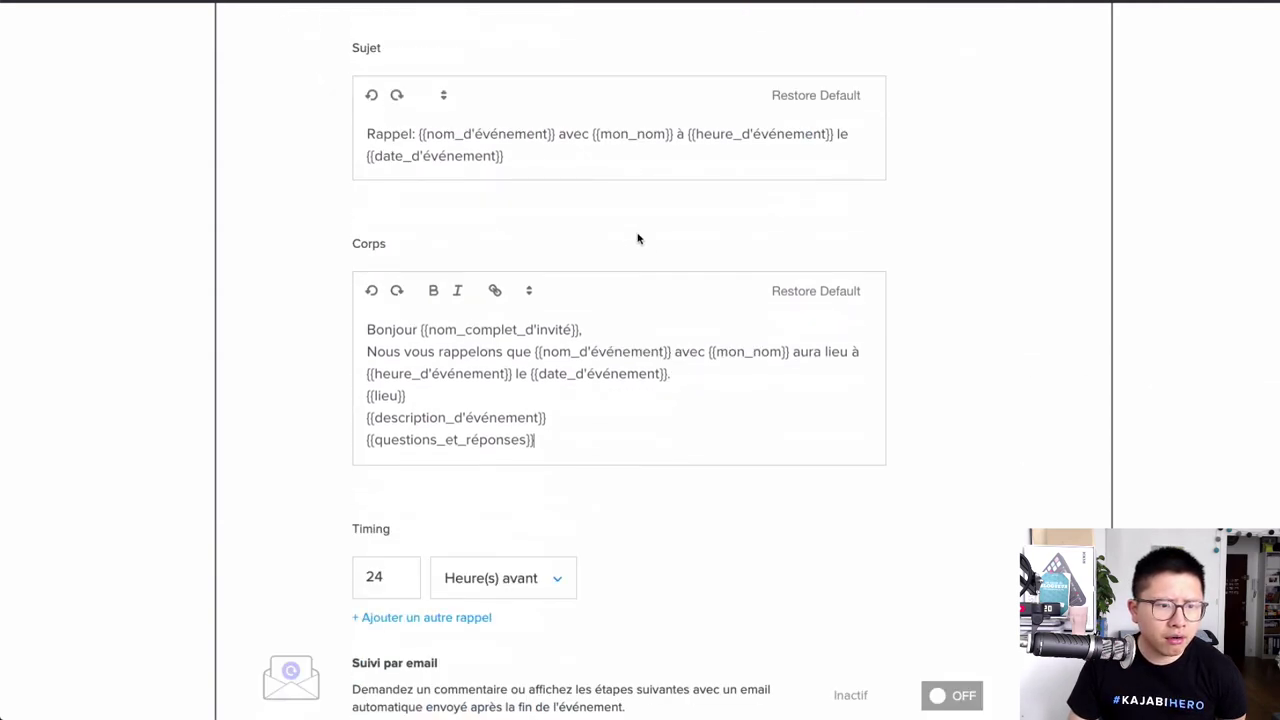
scroll(566, 309, up, 3)
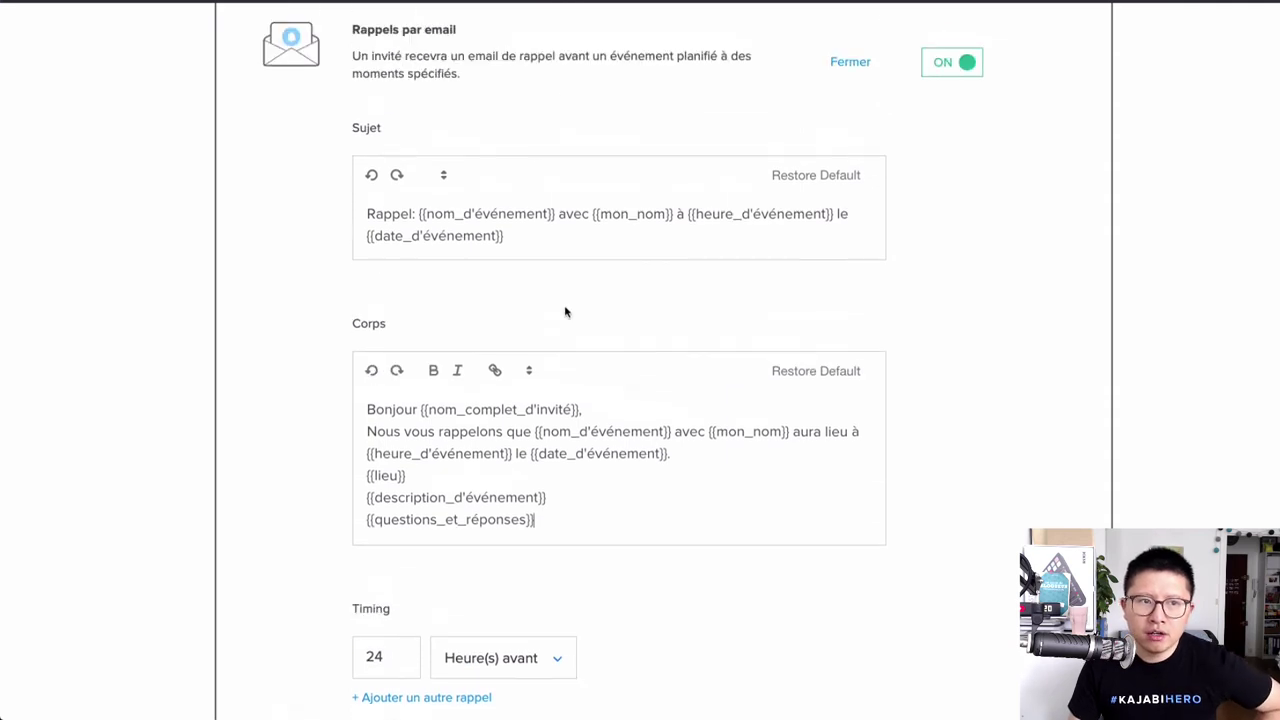
scroll(552, 505, down, 1)
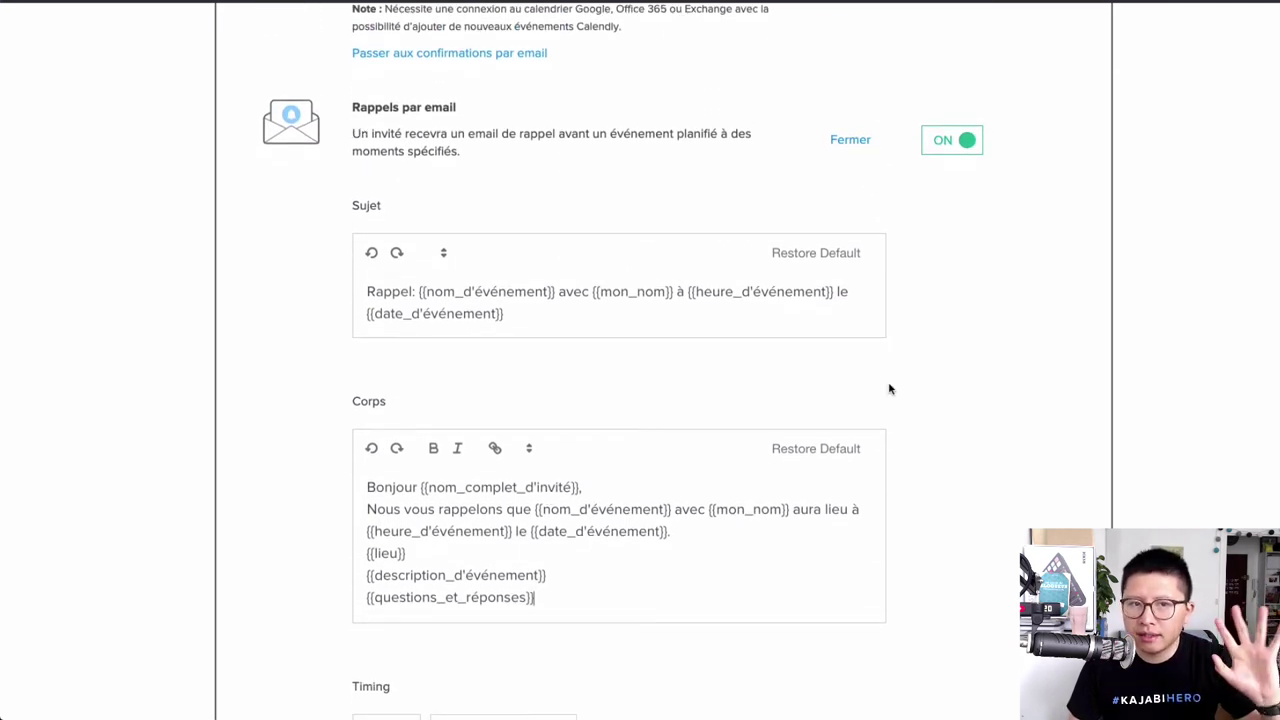
click(845, 142)
click(857, 139)
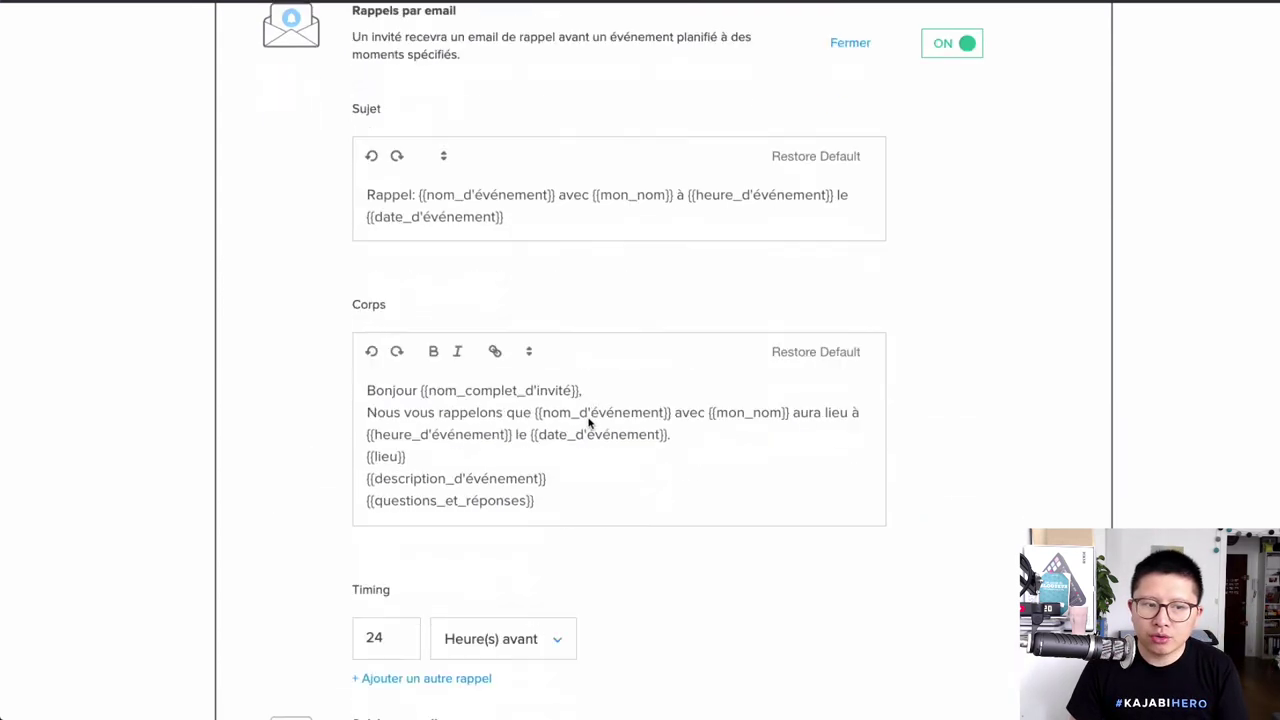
scroll(420, 530, down, 2)
scroll(763, 431, up, 5)
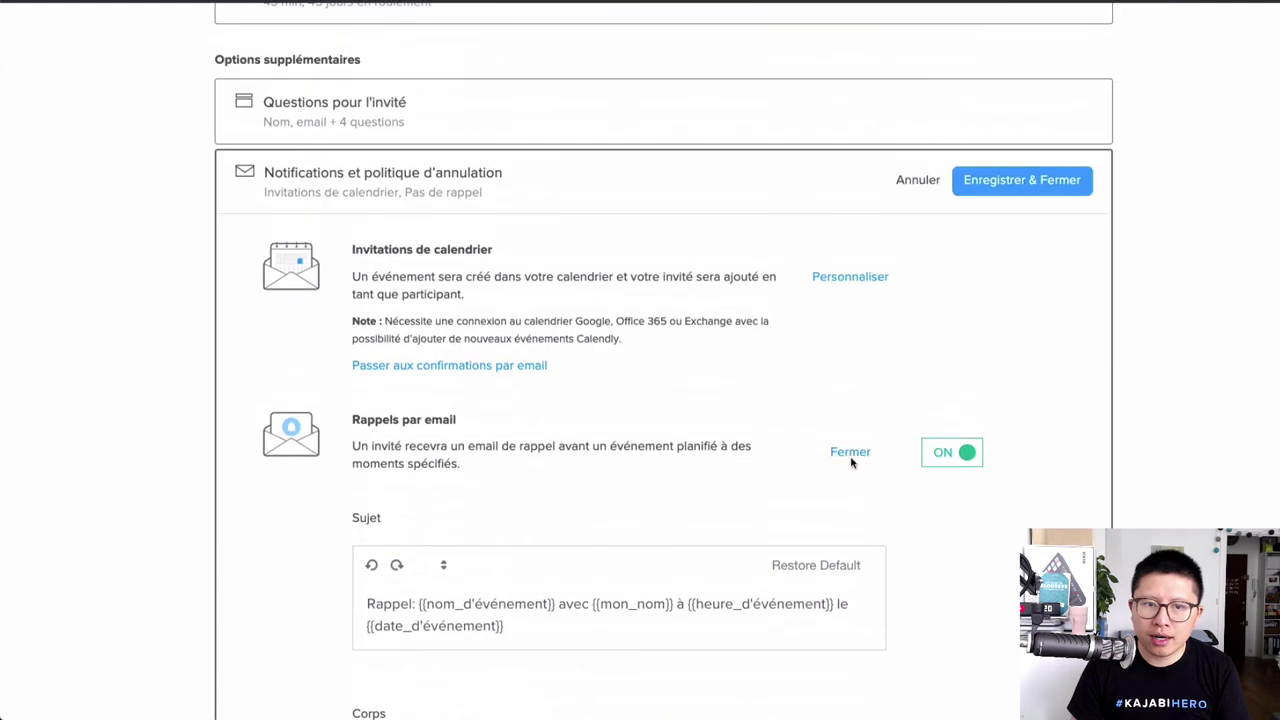
click(851, 462)
scroll(737, 466, down, 1)
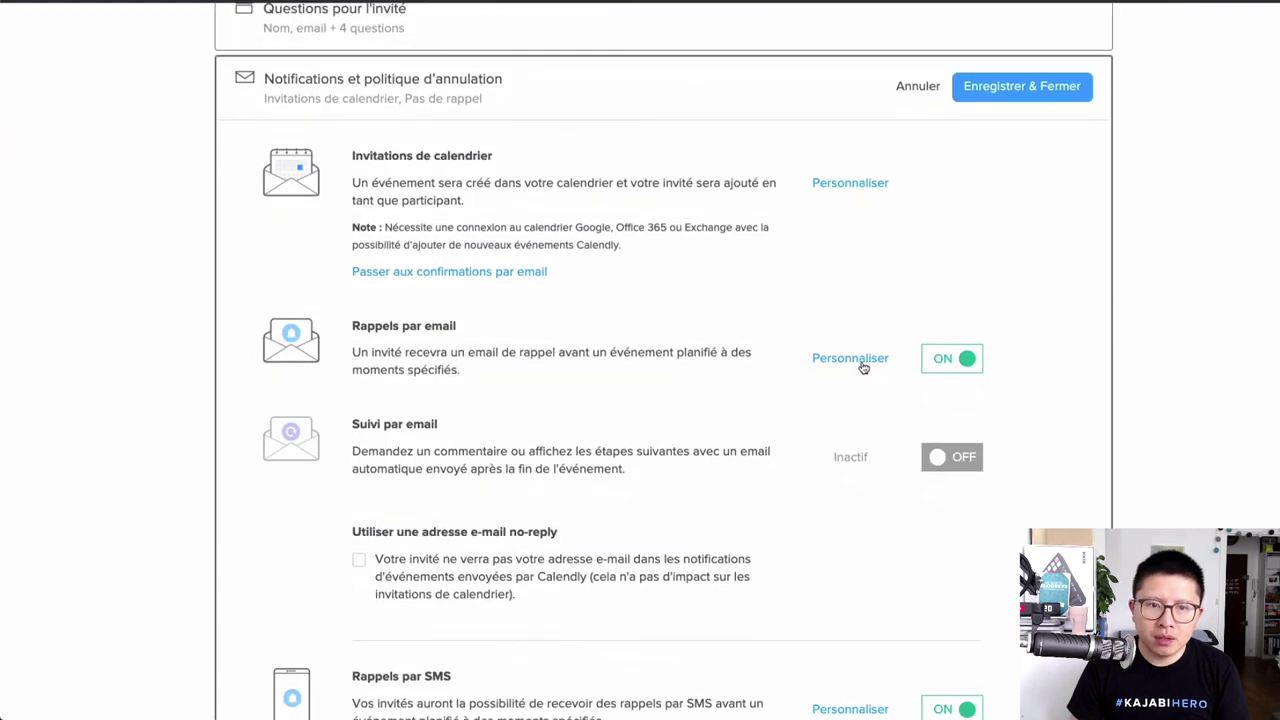
Step: Add a second email reminder timed 1 hour before the event
click(863, 368)
scroll(537, 489, down, 8)
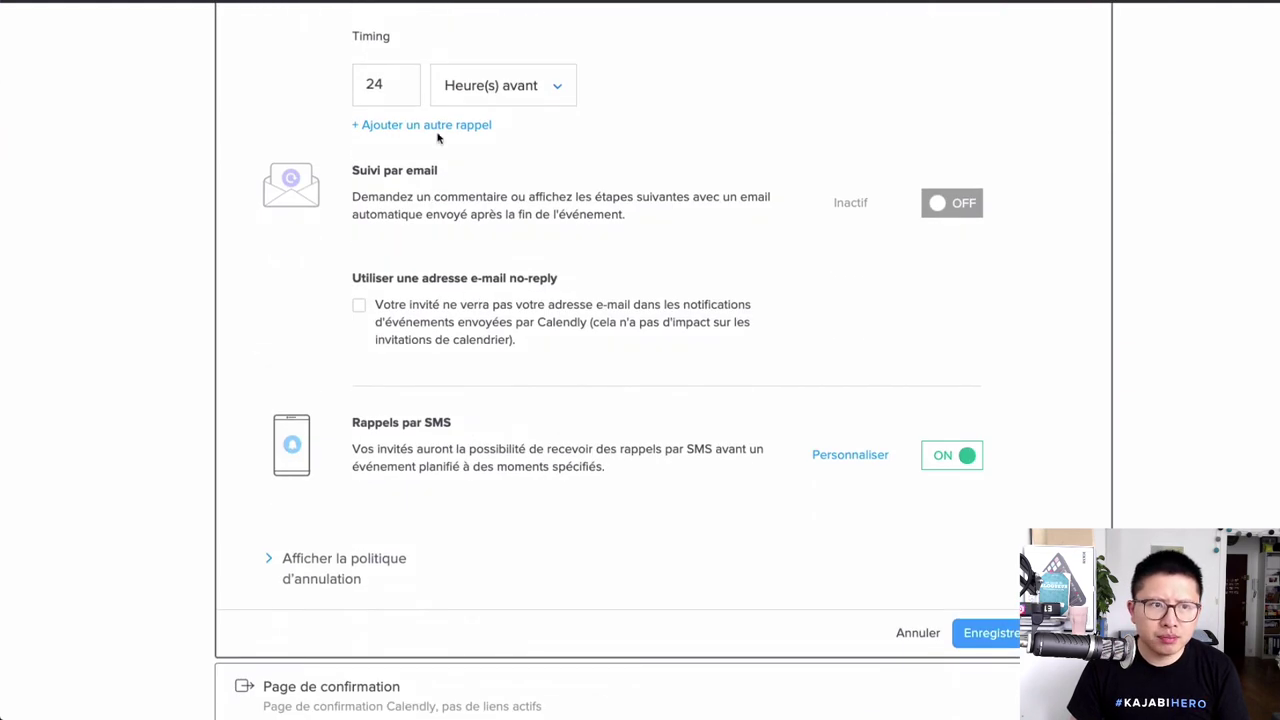
click(437, 127)
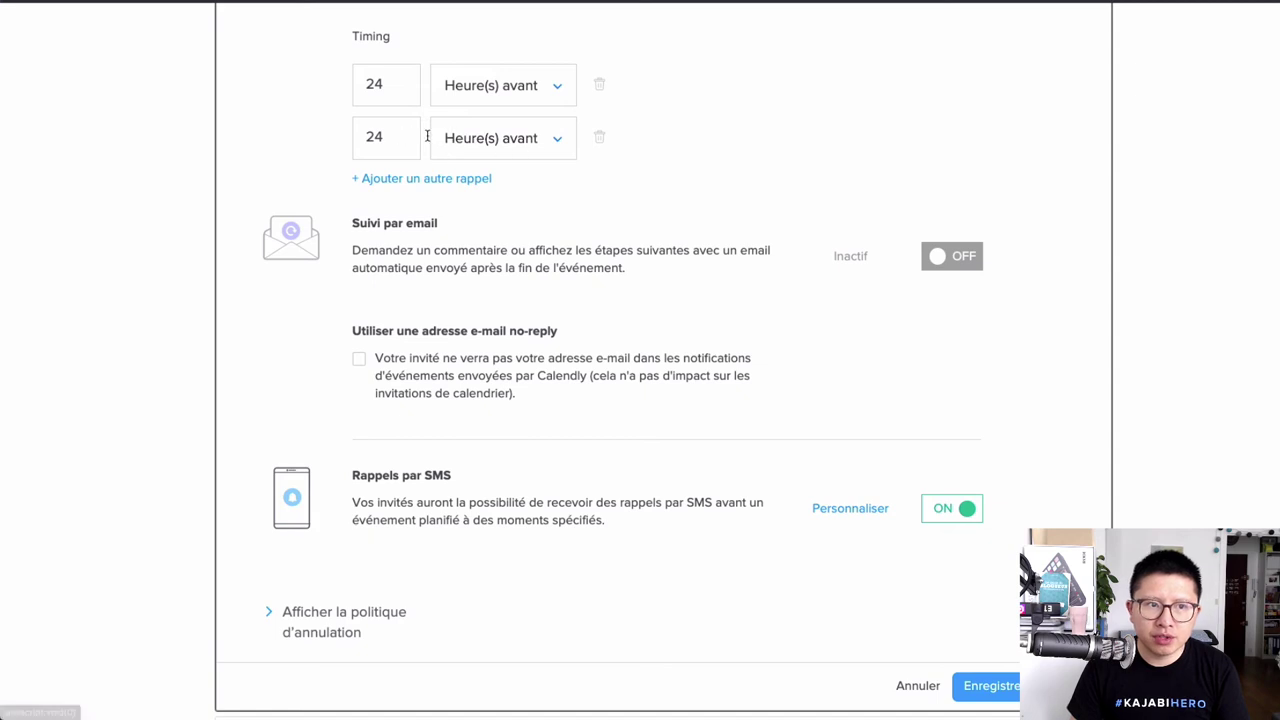
click(512, 138)
click(515, 146)
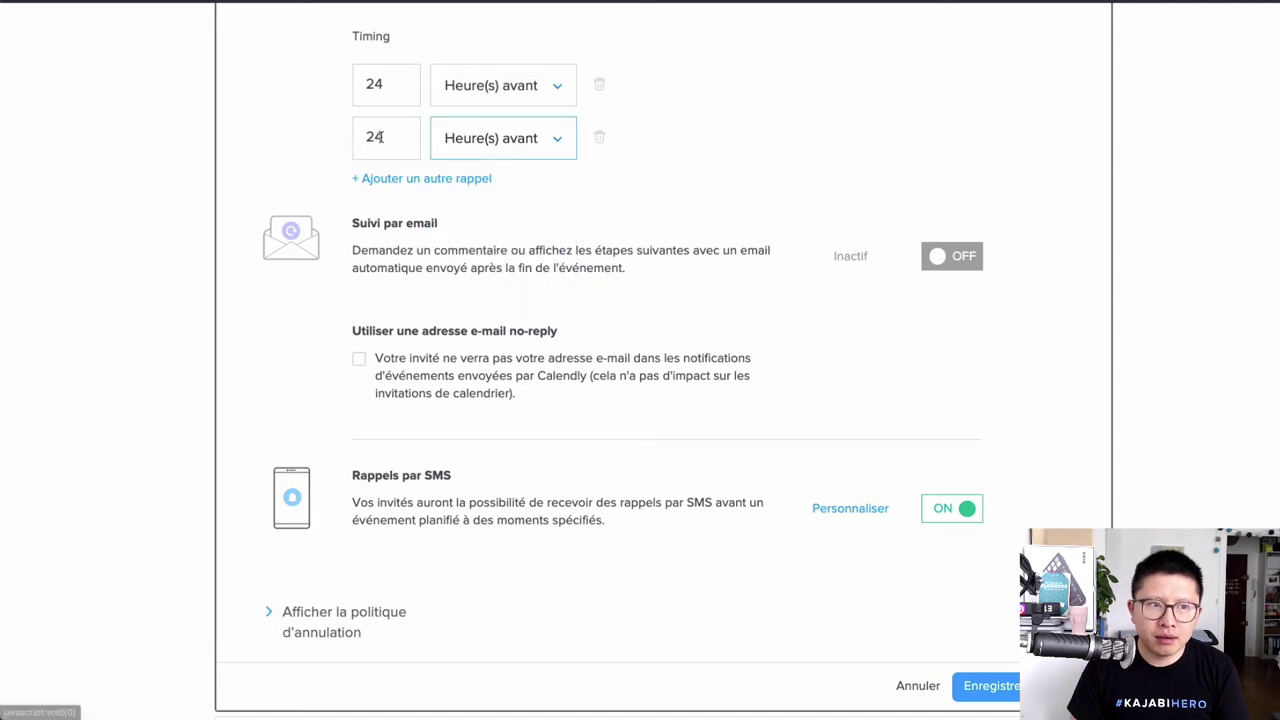
key(shift+Tab)
text(1)
scroll(736, 178, up, 2)
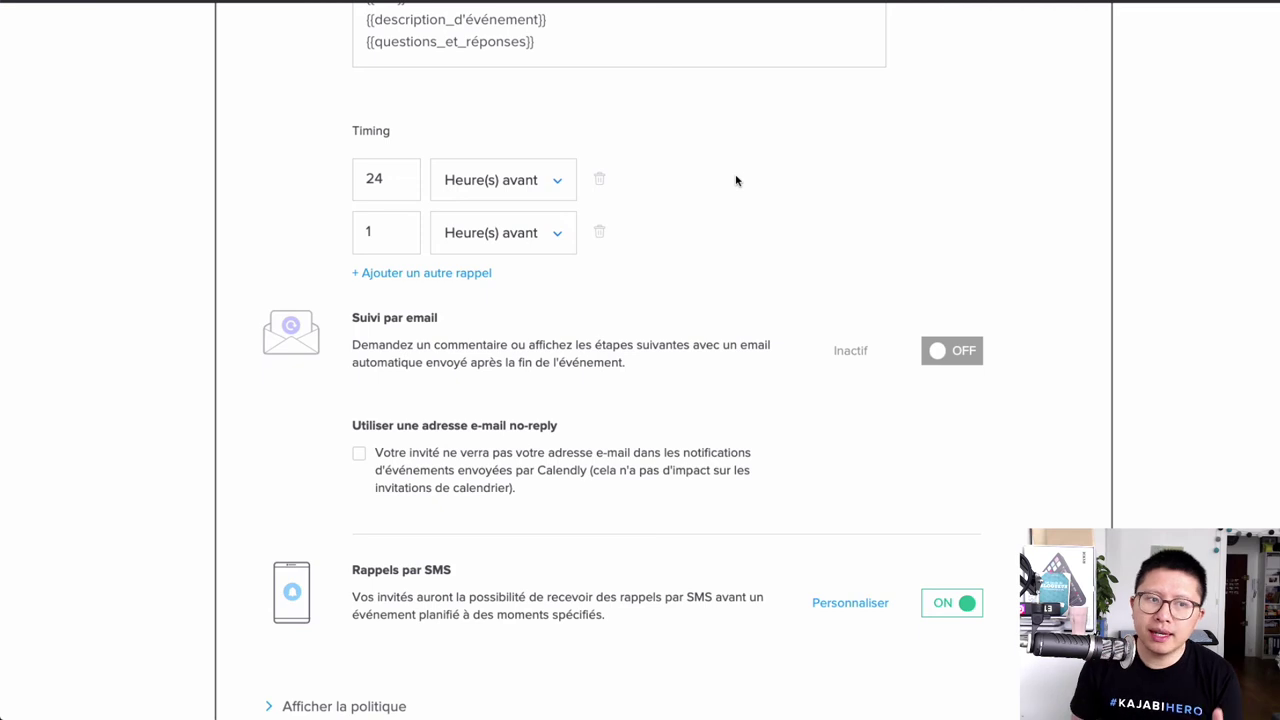
Step: Set the SMS reminder timing to 30 minutes before the event and save the notification settings
scroll(897, 385, down, 5)
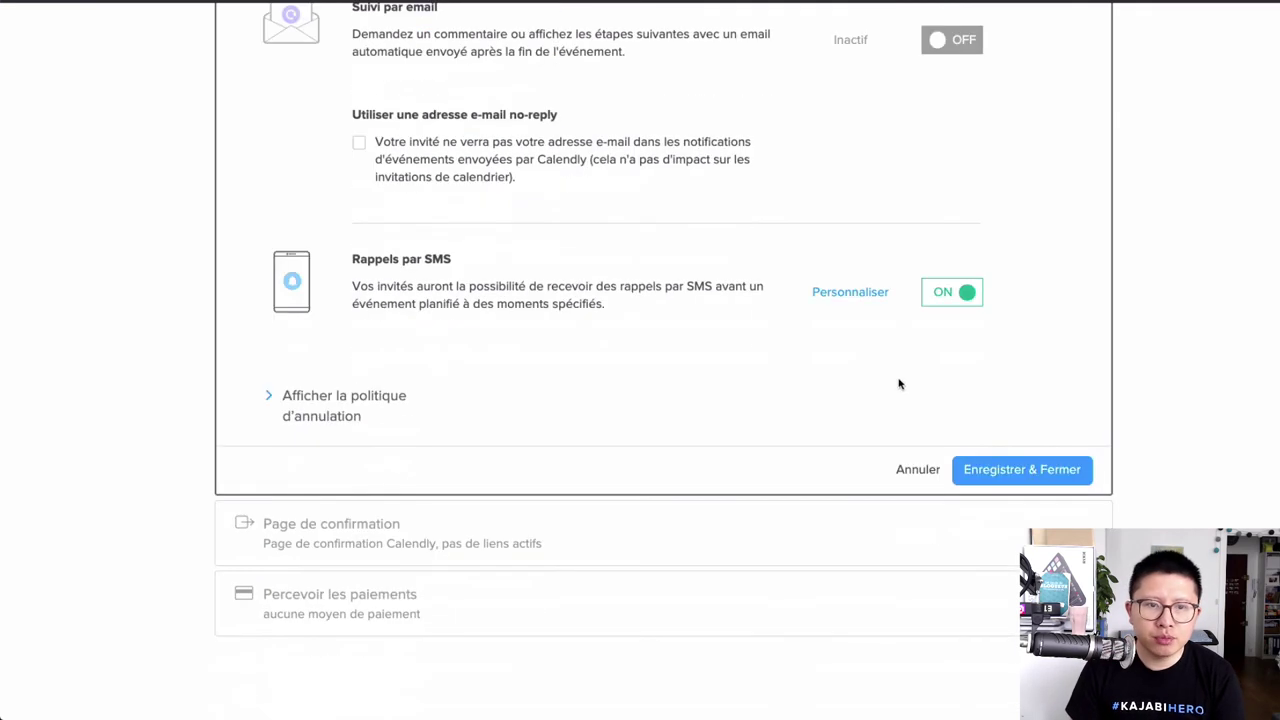
click(850, 301)
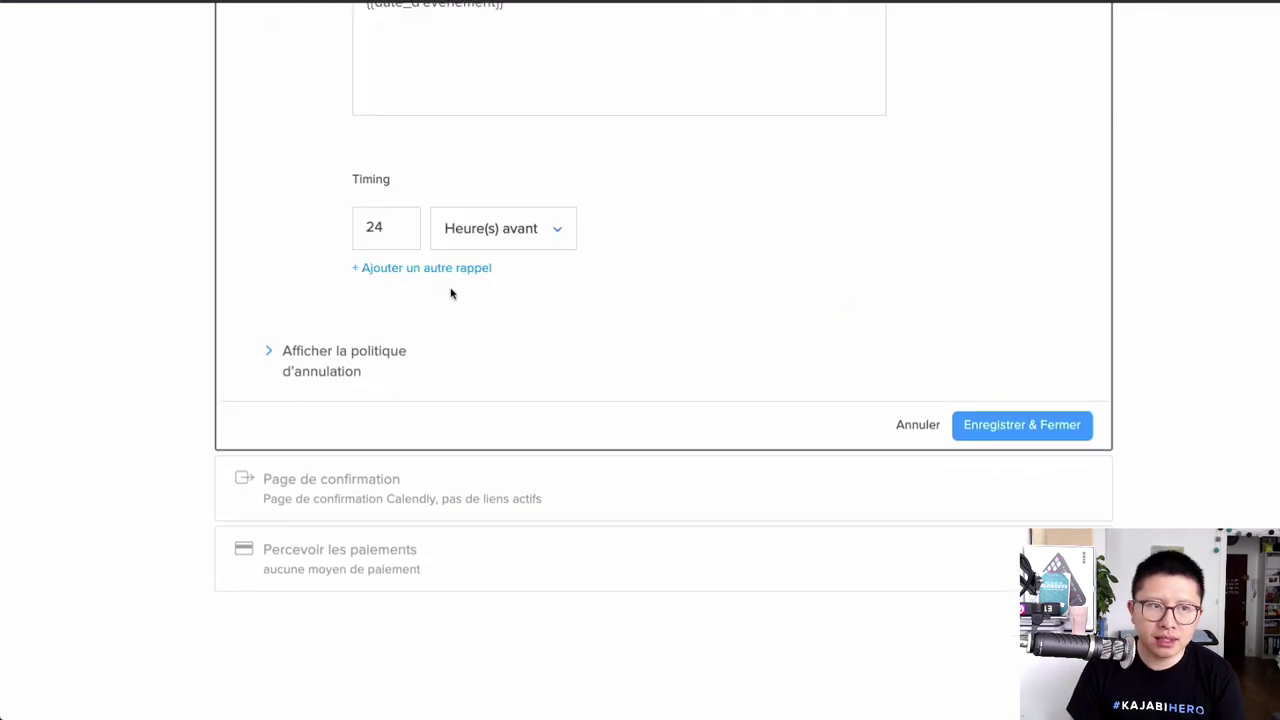
scroll(450, 293, up, 3)
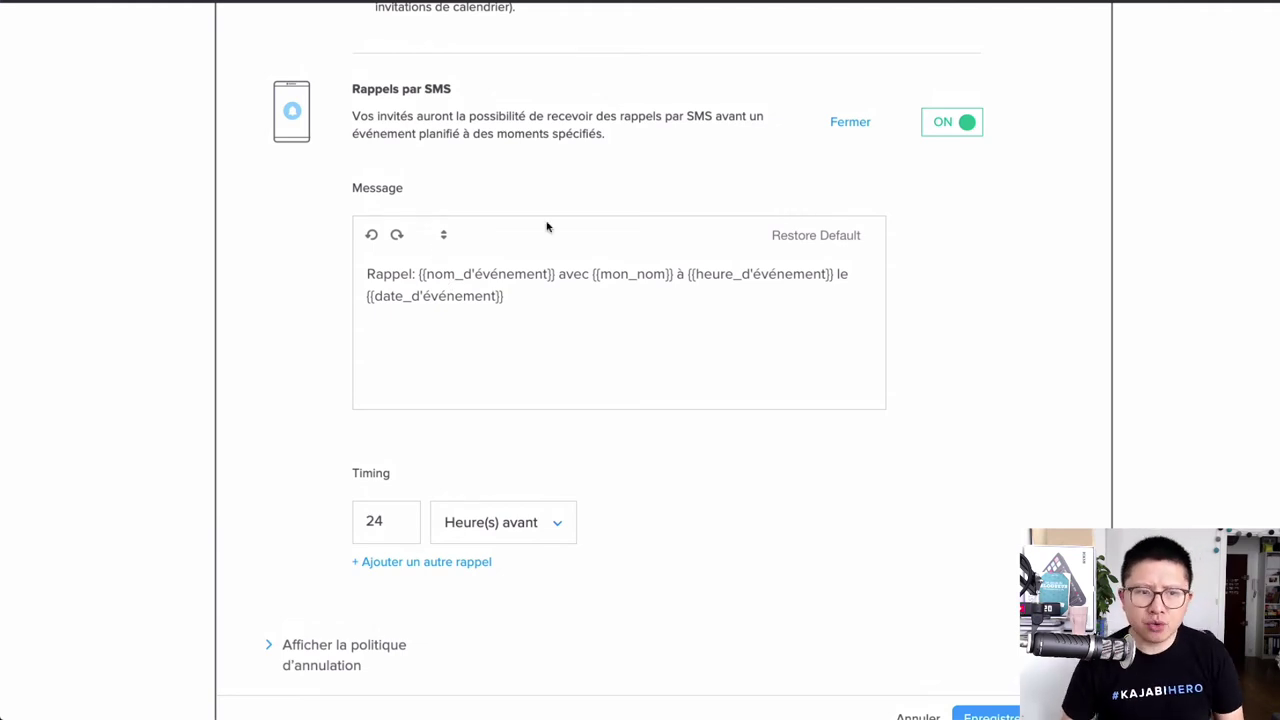
scroll(538, 438, down, 2)
click(390, 363)
drag(390, 363, 334, 362)
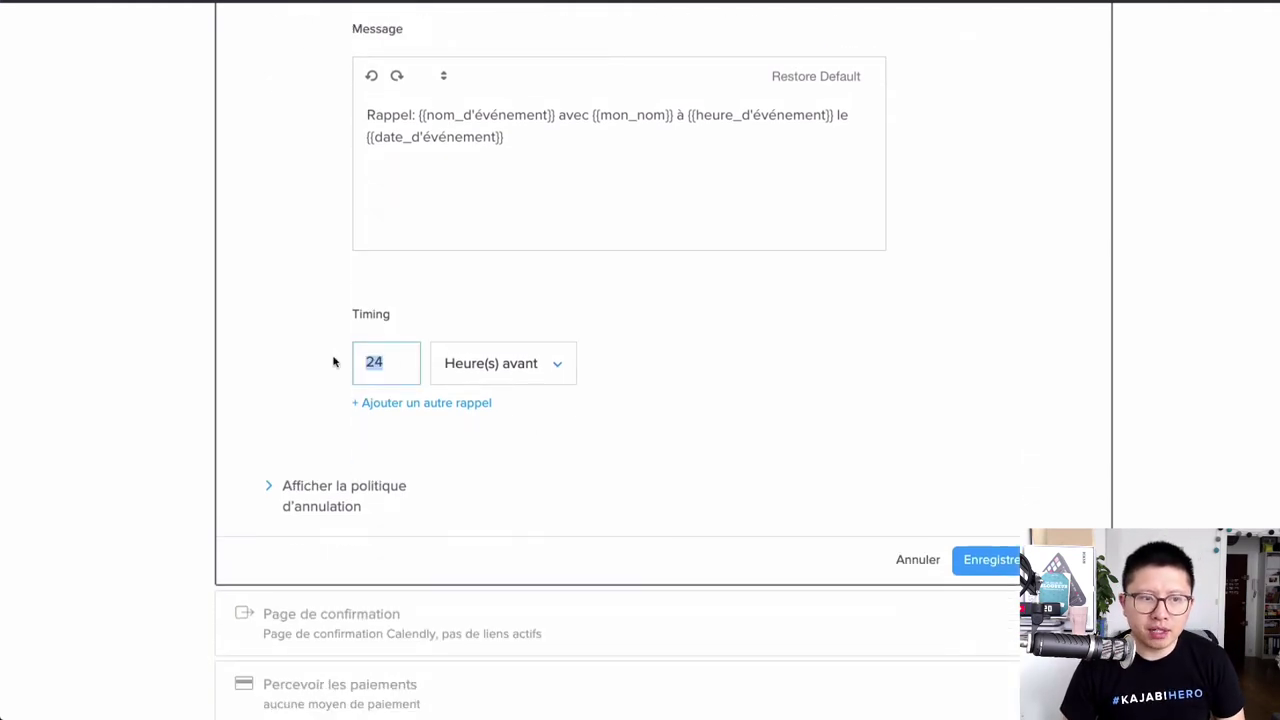
text(3)
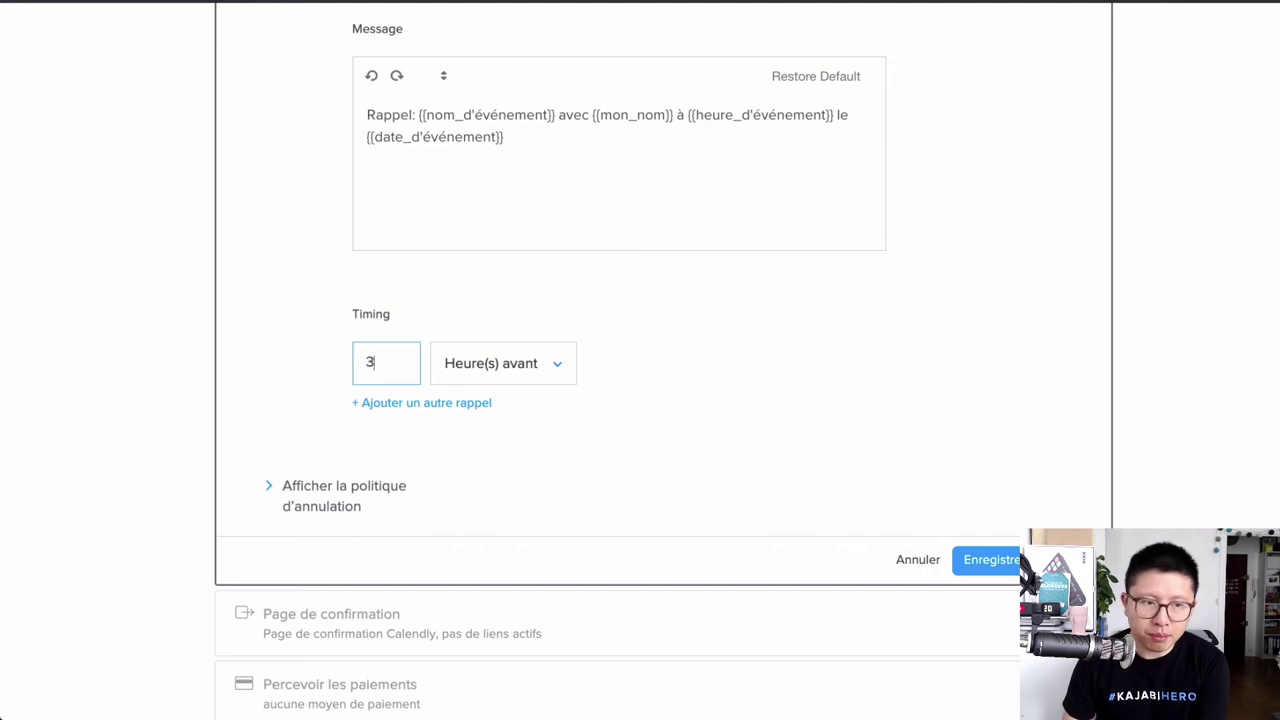
click(519, 376)
click(503, 495)
click(396, 362)
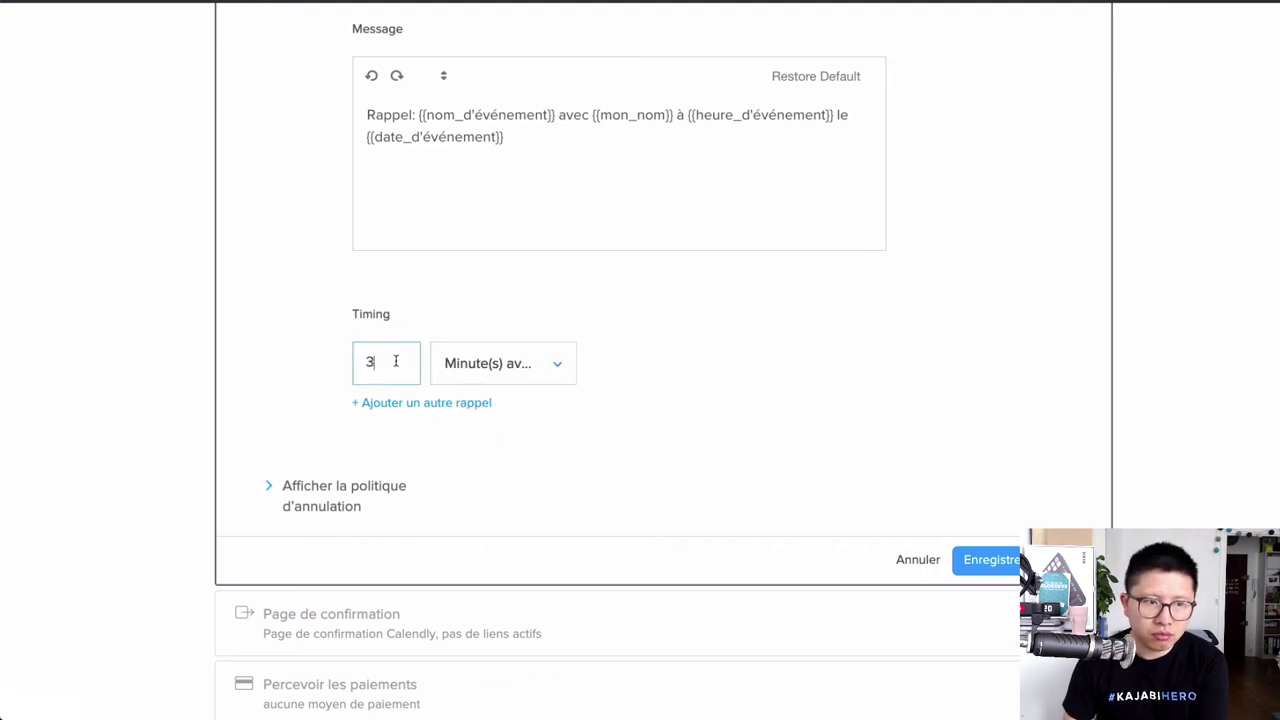
click(743, 369)
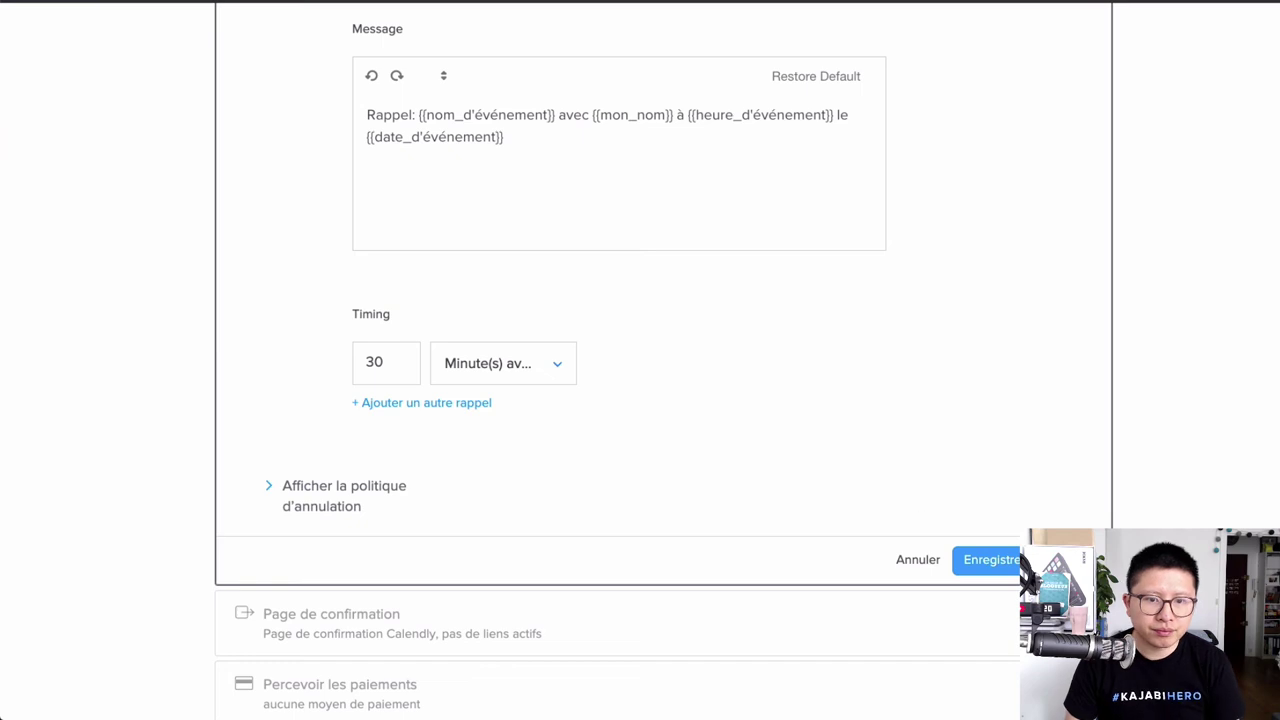
click(990, 560)
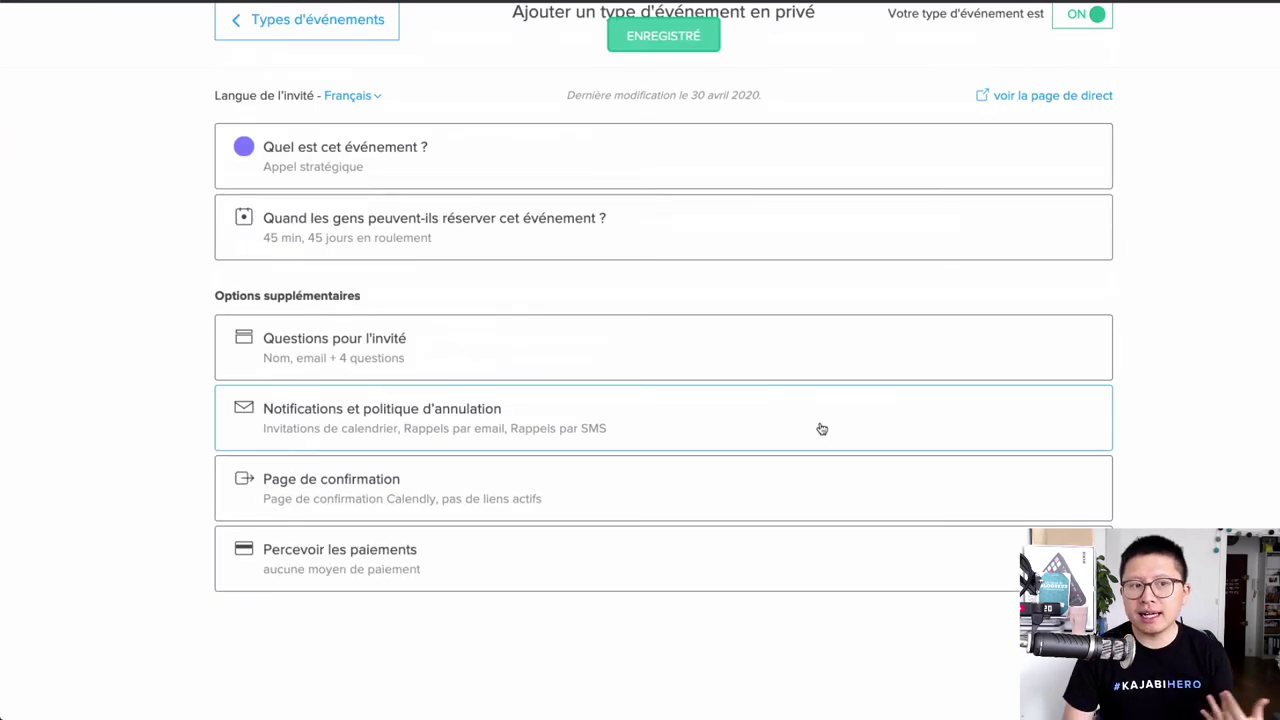
Step: Look over the confirmation page settings, the payment collection section and the available on-confirmation choices
click(503, 484)
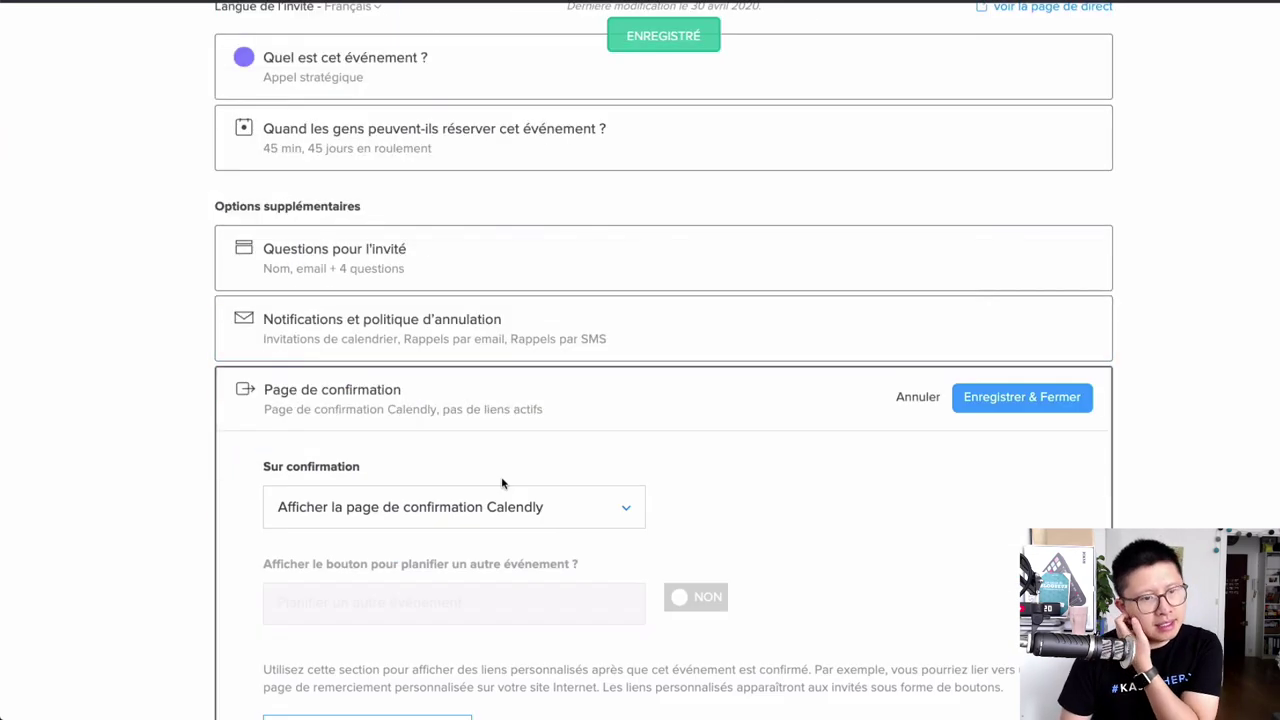
scroll(820, 397, down, 5)
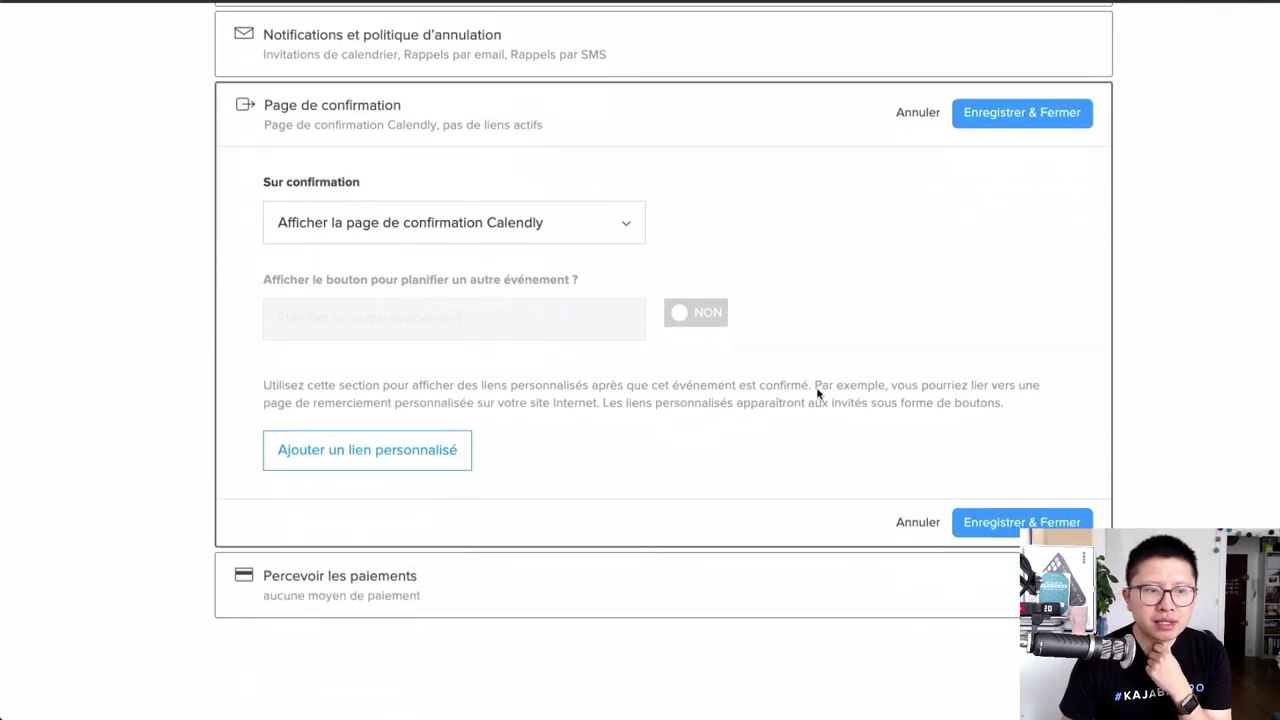
click(428, 574)
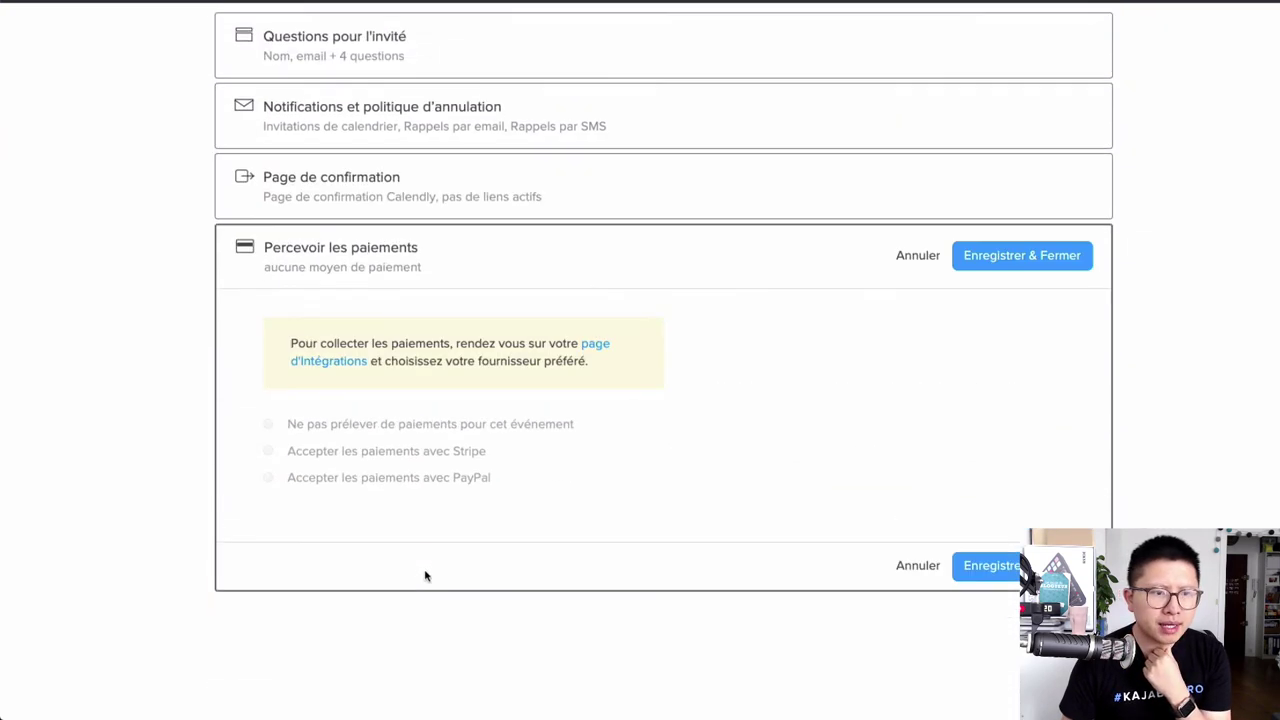
click(430, 188)
click(508, 220)
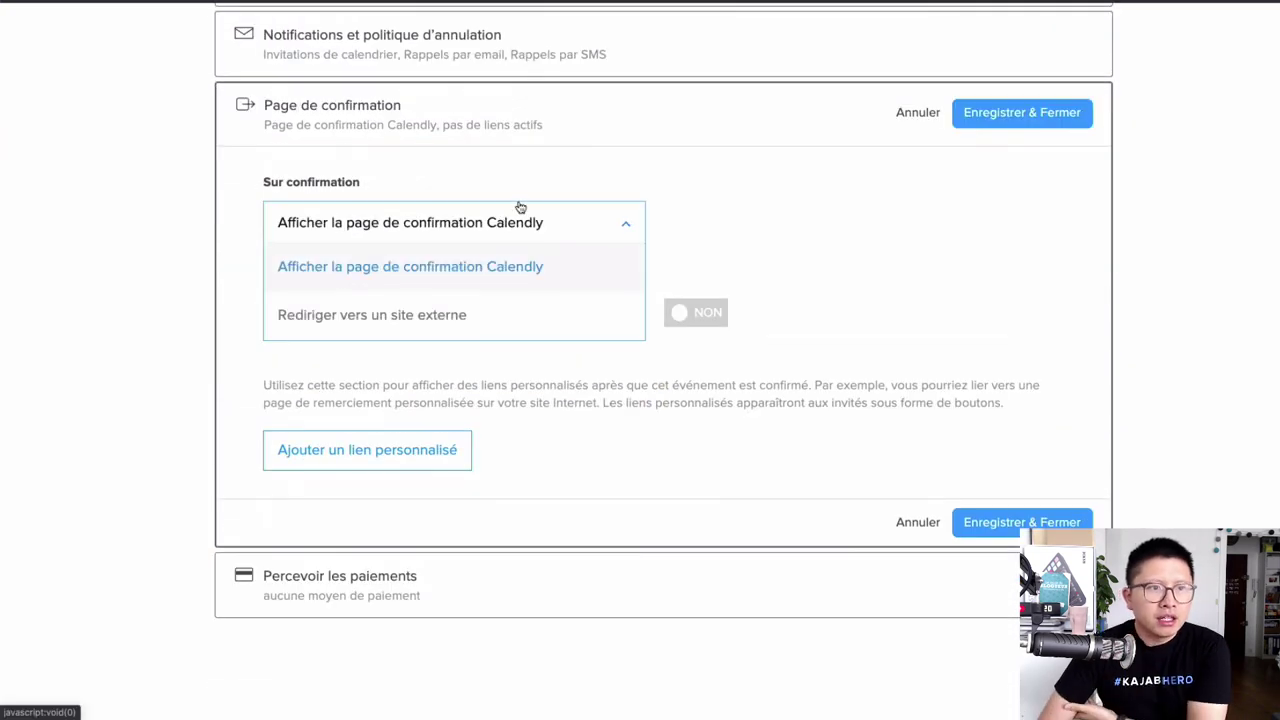
click(523, 187)
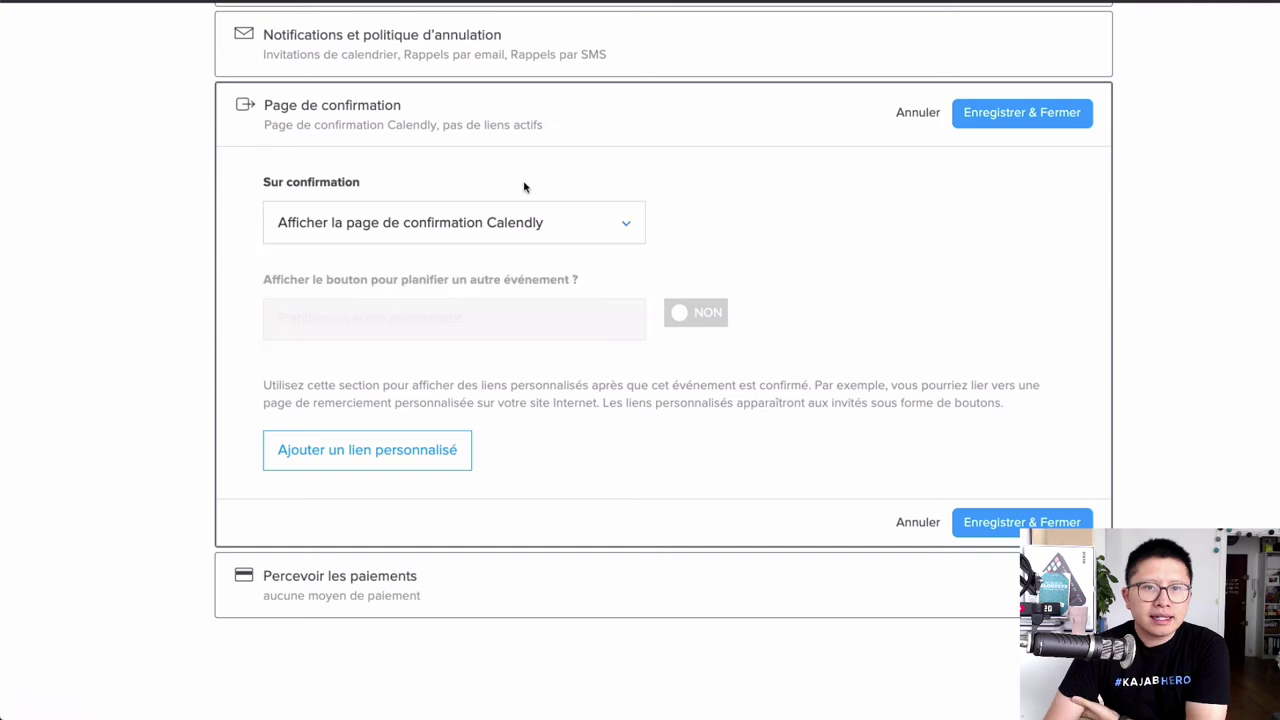
click(588, 231)
click(494, 319)
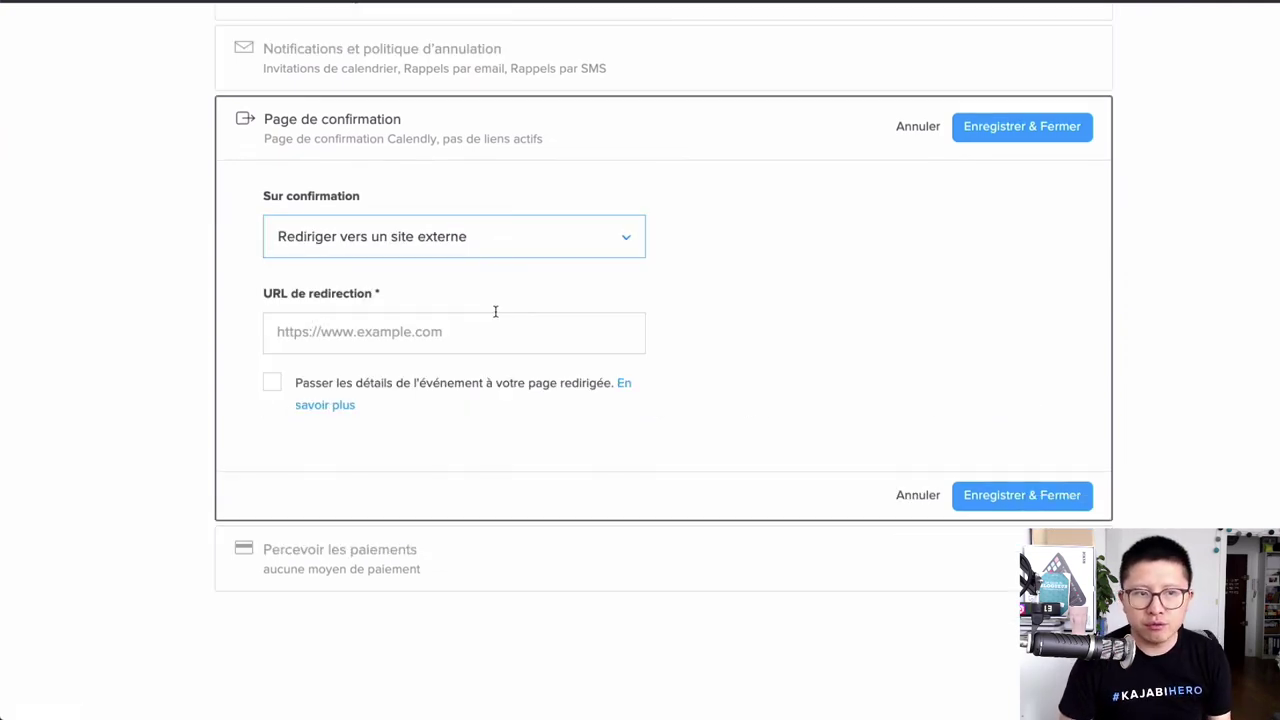
click(448, 330)
text(ht)
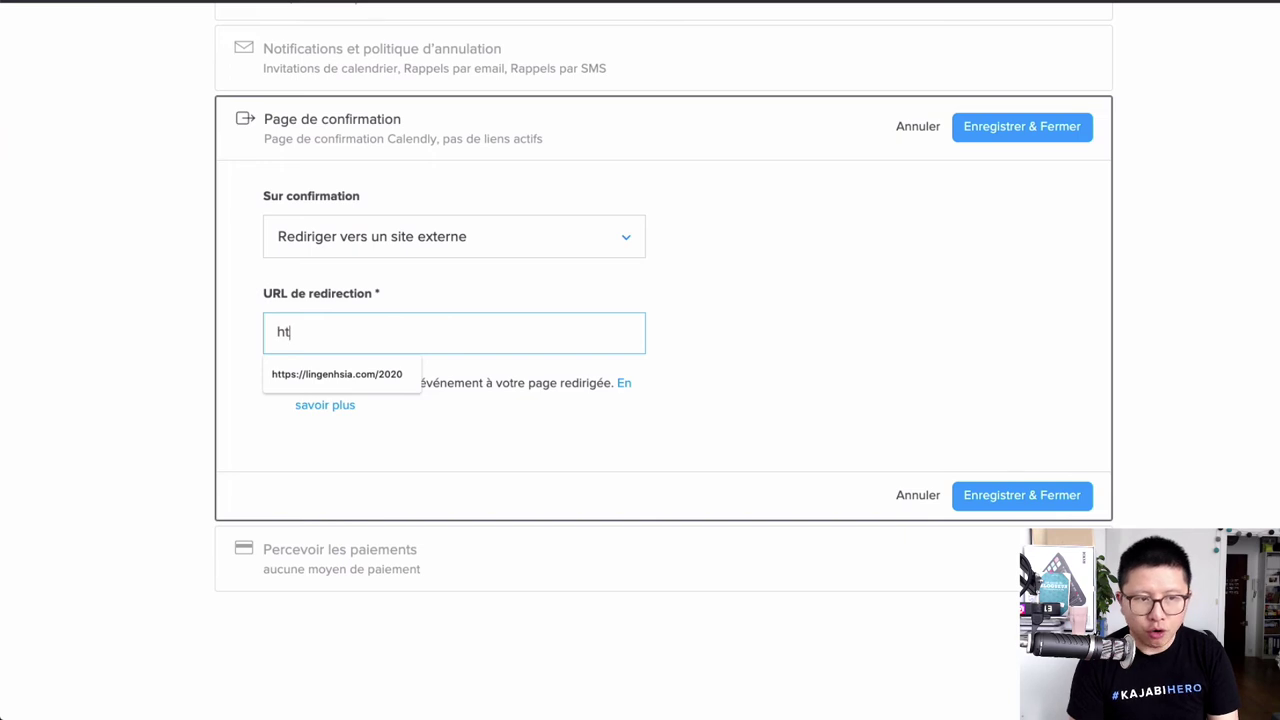
key(BackSpace)
key(BackSpace)
text(https://solopreneur.fr)
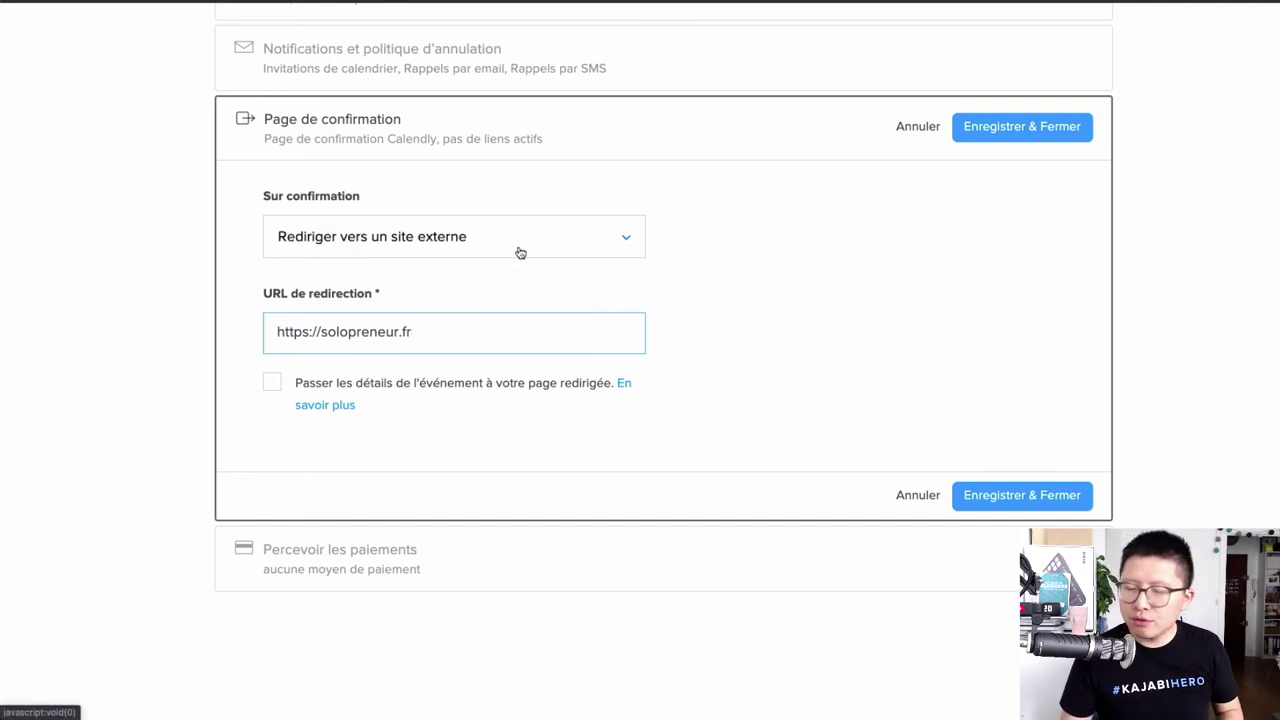
click(1030, 504)
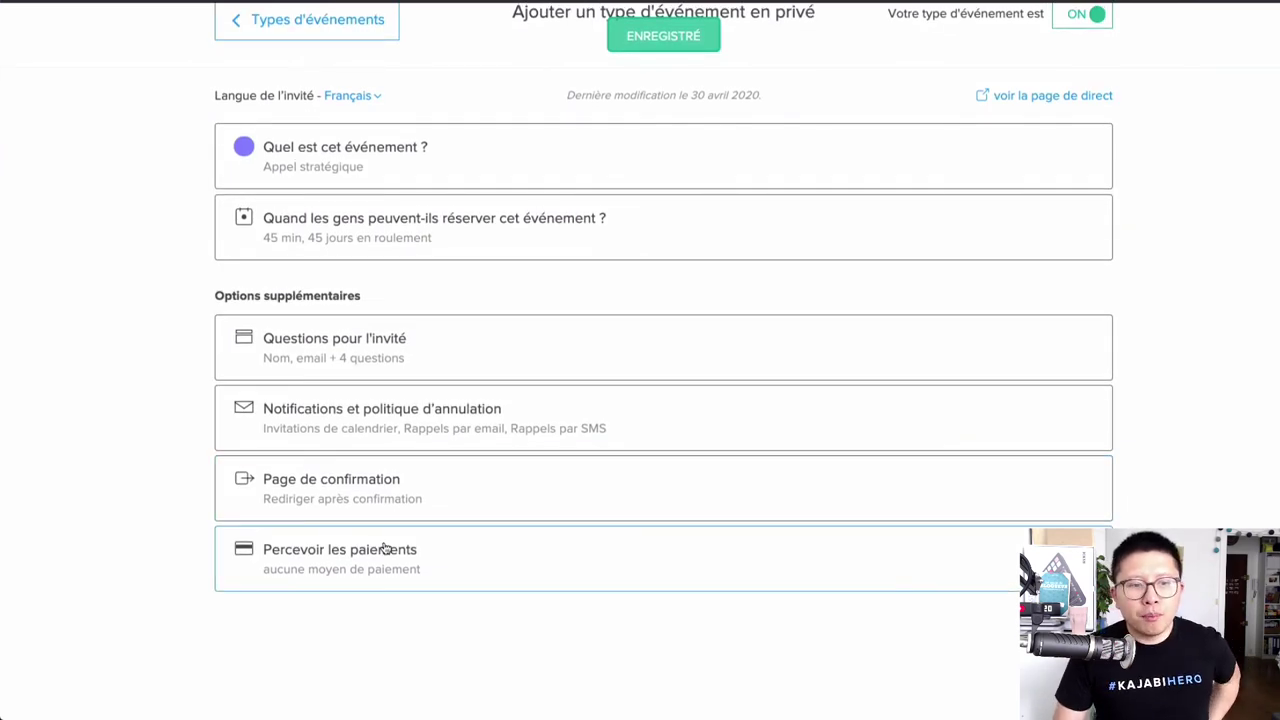
Step: Review the payment collection section and the invitee questions form, closing both without changes
click(385, 548)
click(918, 257)
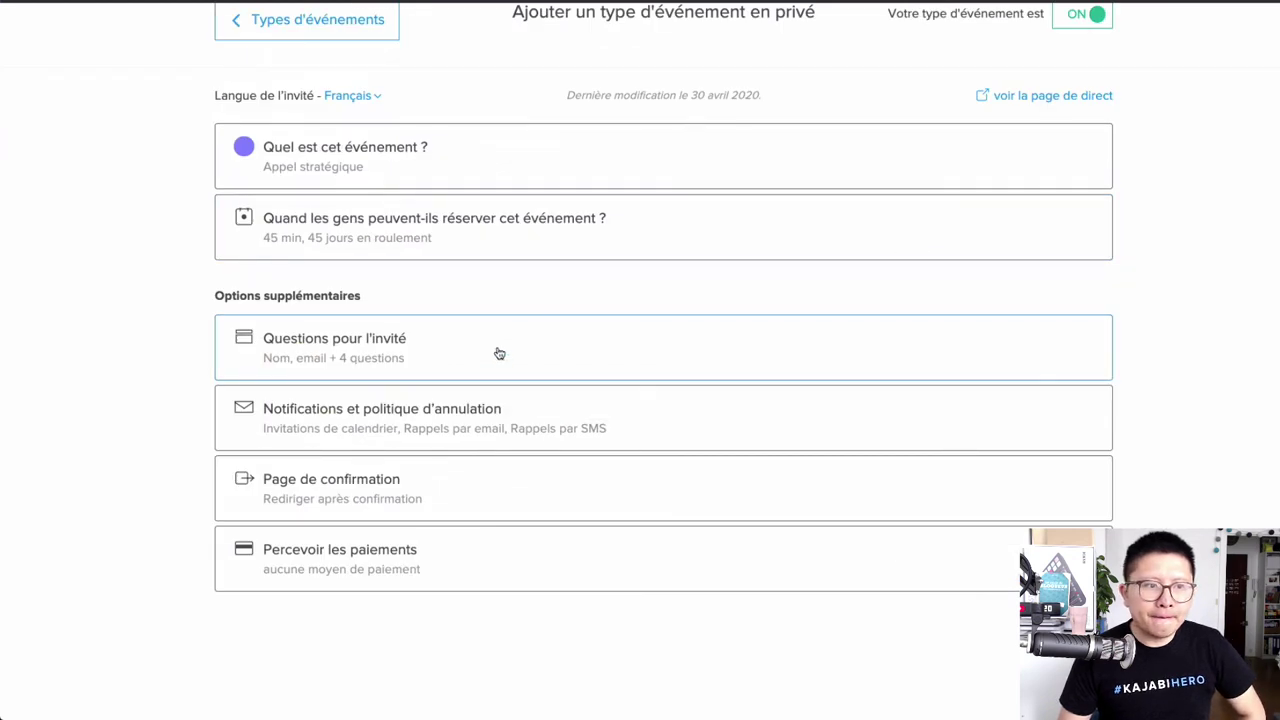
click(499, 353)
scroll(560, 354, down, 3)
scroll(753, 347, up, 3)
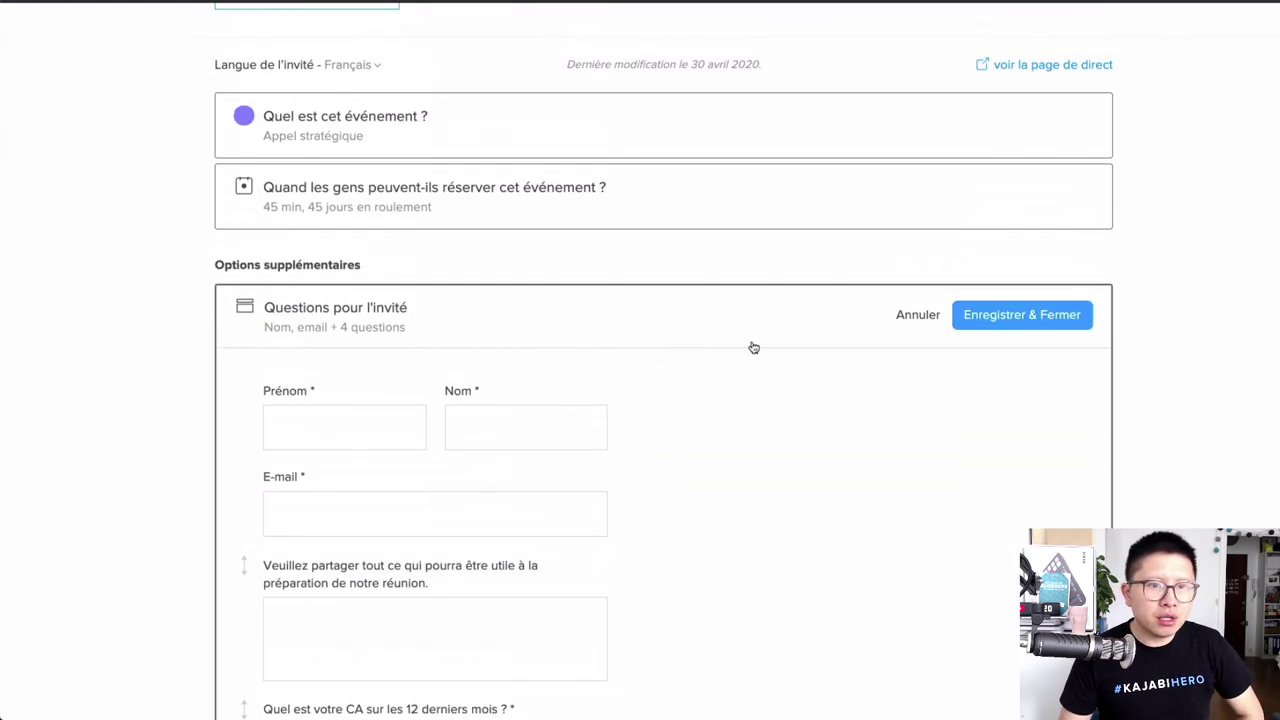
click(917, 314)
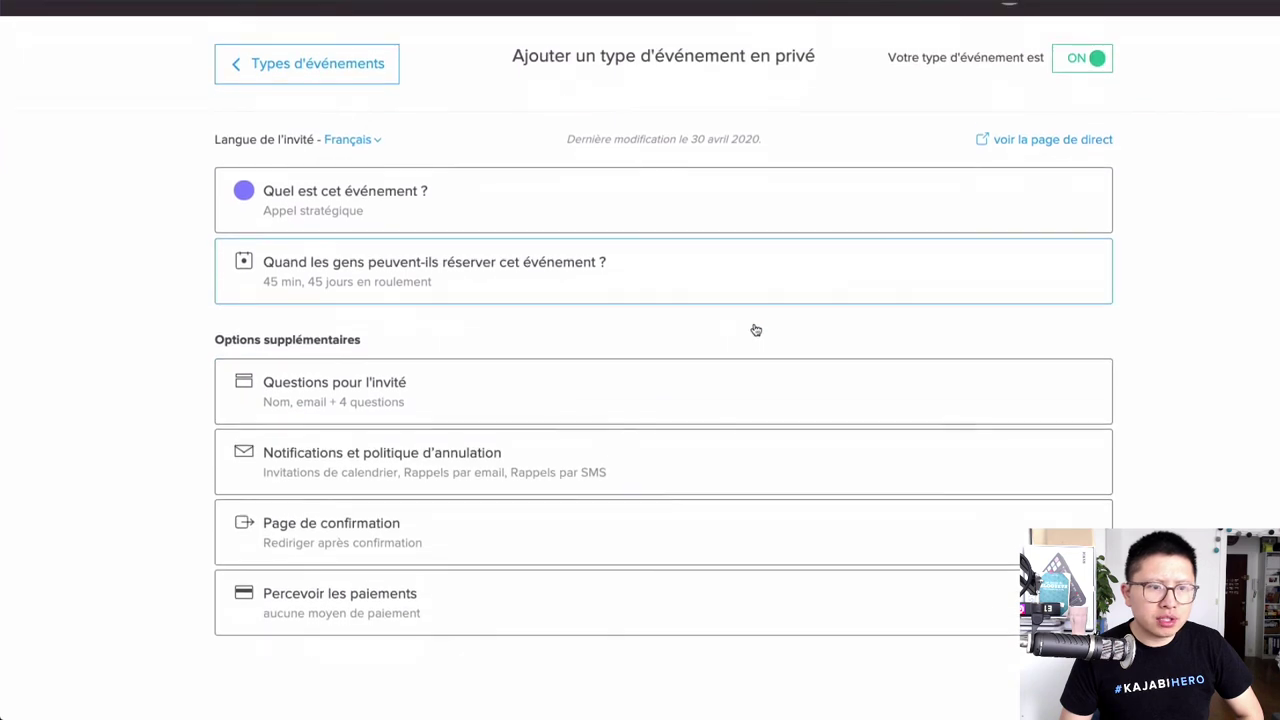
Step: Switch the event from calendar invitations to email confirmations, check the confirmation email's template, and save the notification settings
scroll(590, 400, down, 1)
click(420, 423)
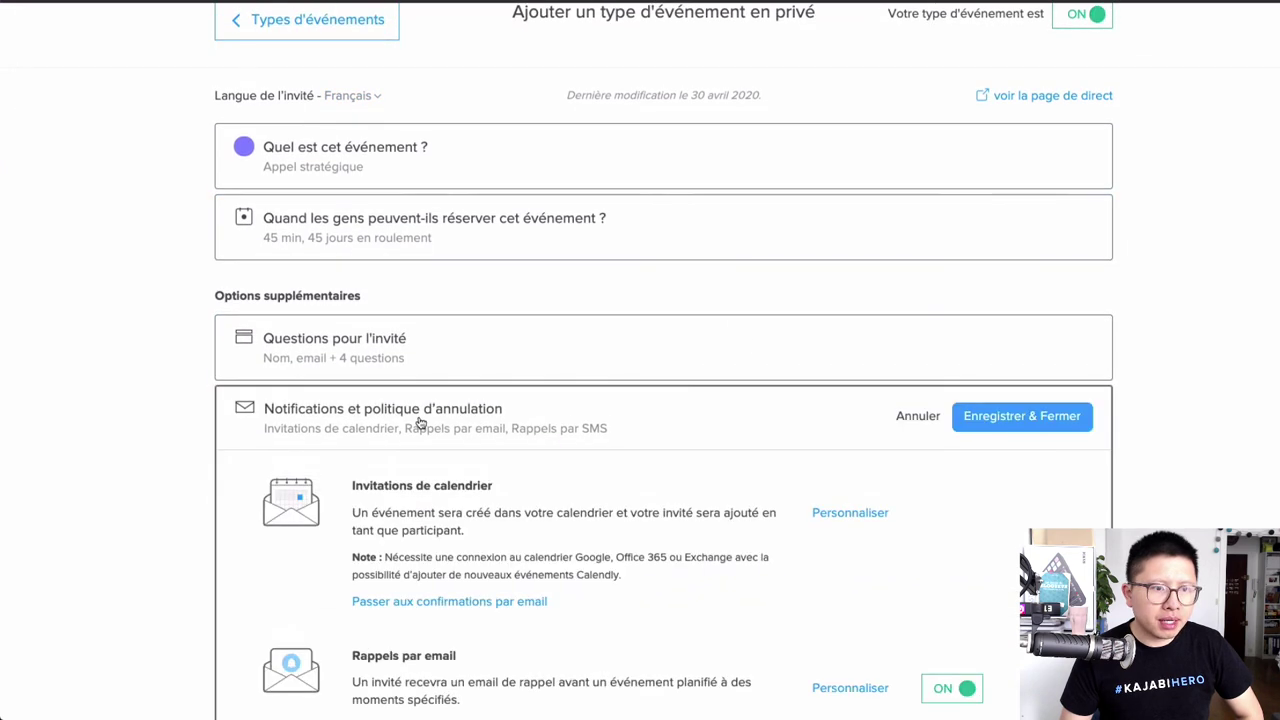
scroll(577, 440, down, 2)
scroll(811, 421, down, 2)
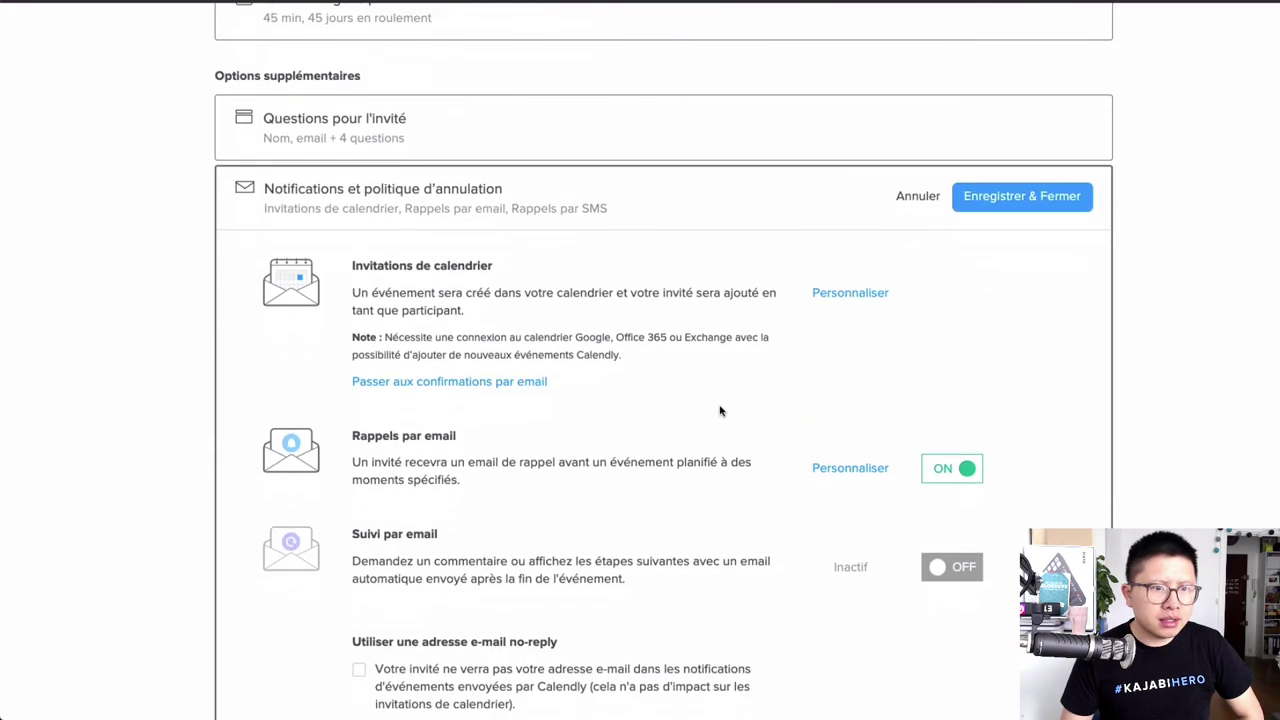
click(472, 386)
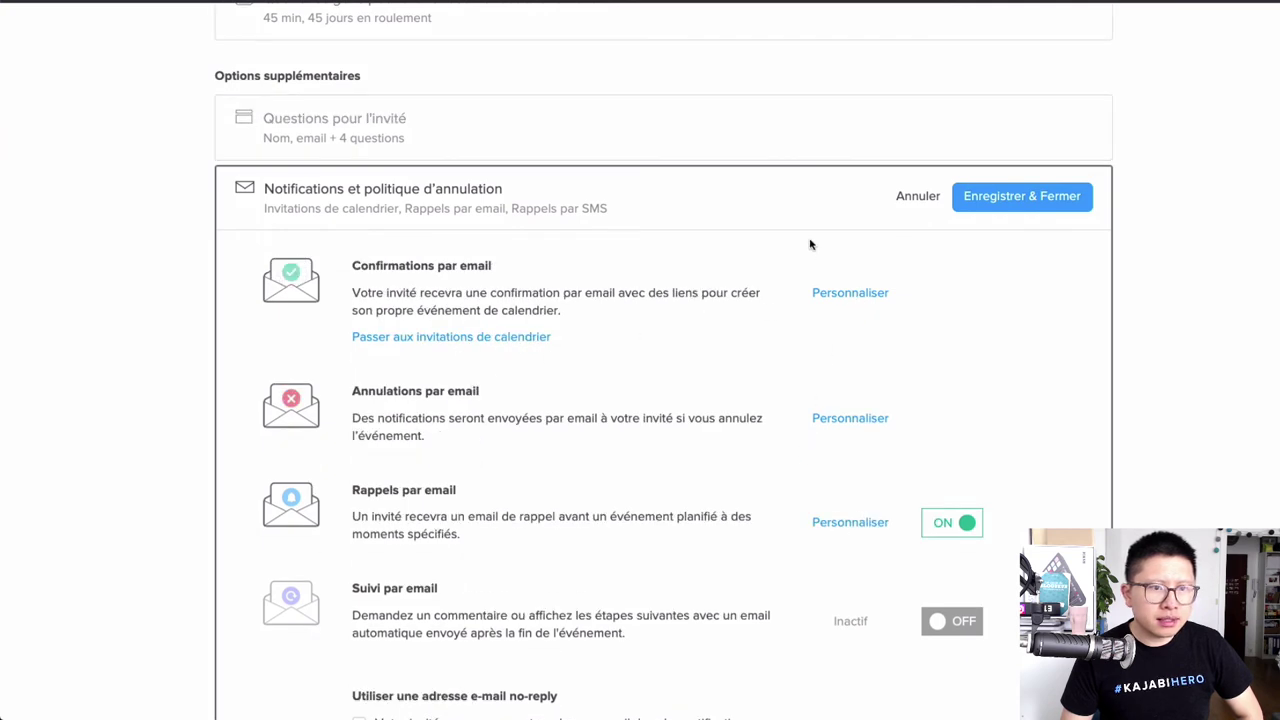
click(845, 294)
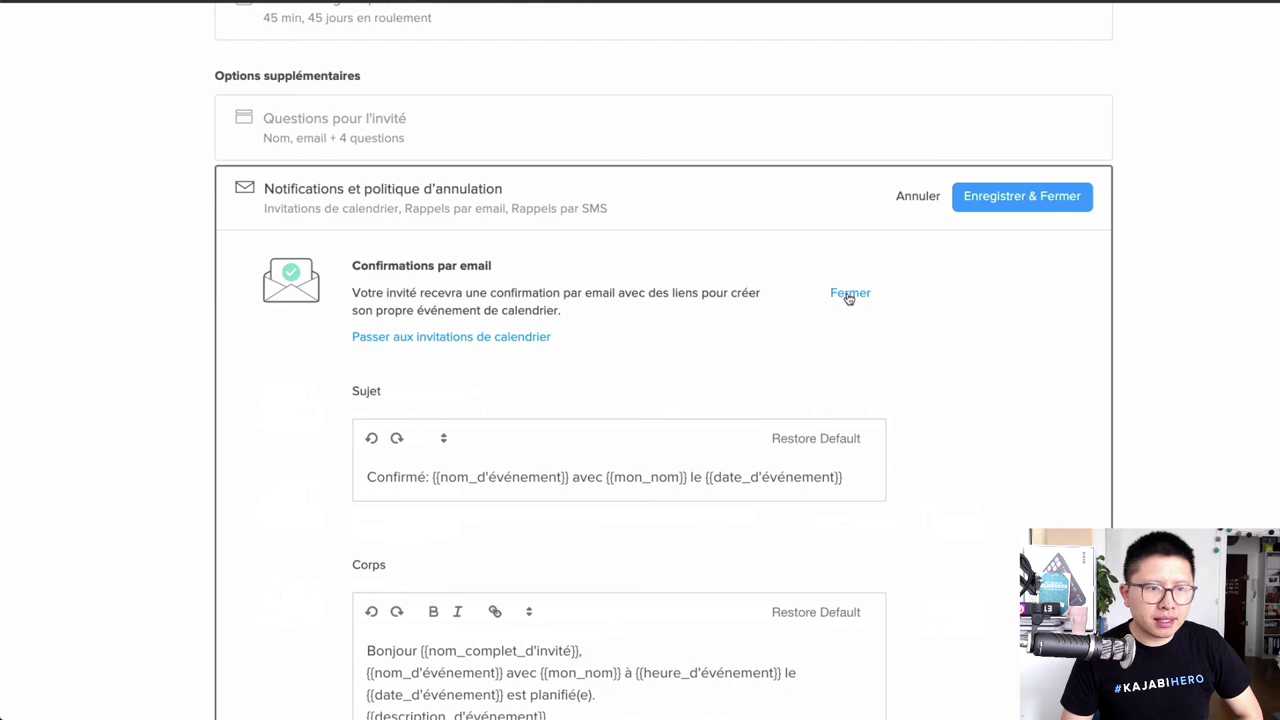
click(848, 294)
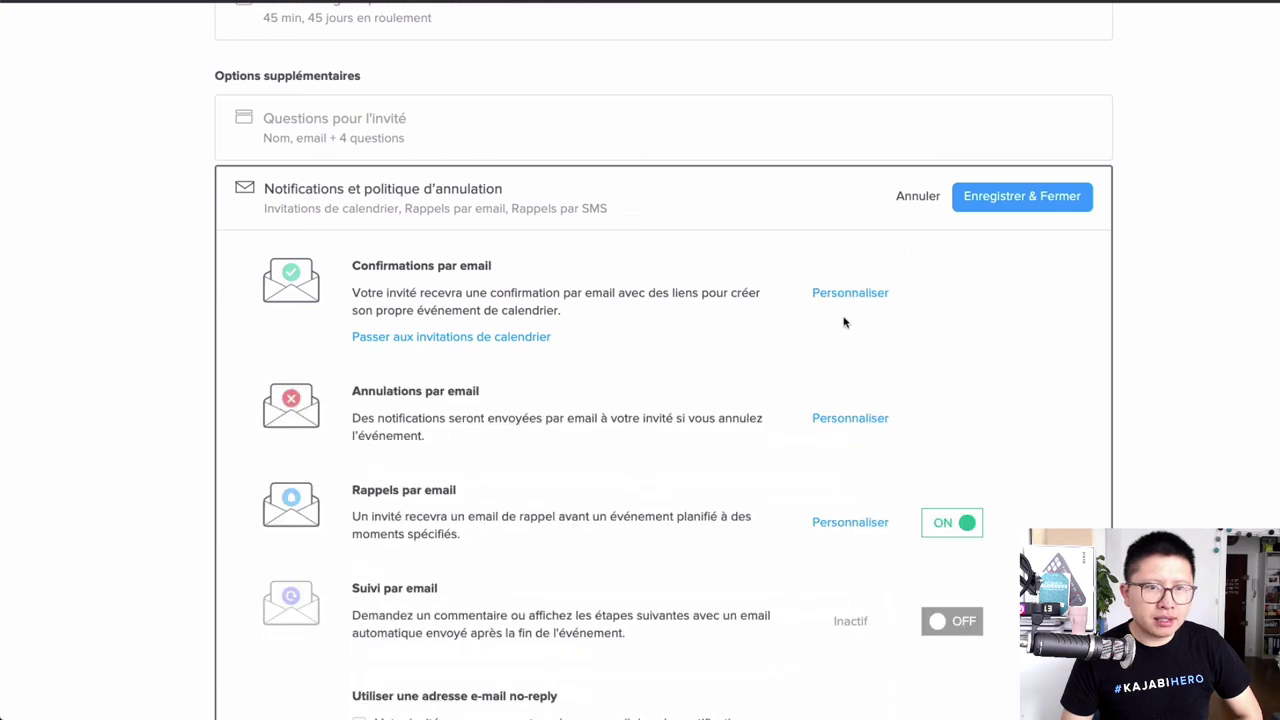
click(918, 201)
click(774, 190)
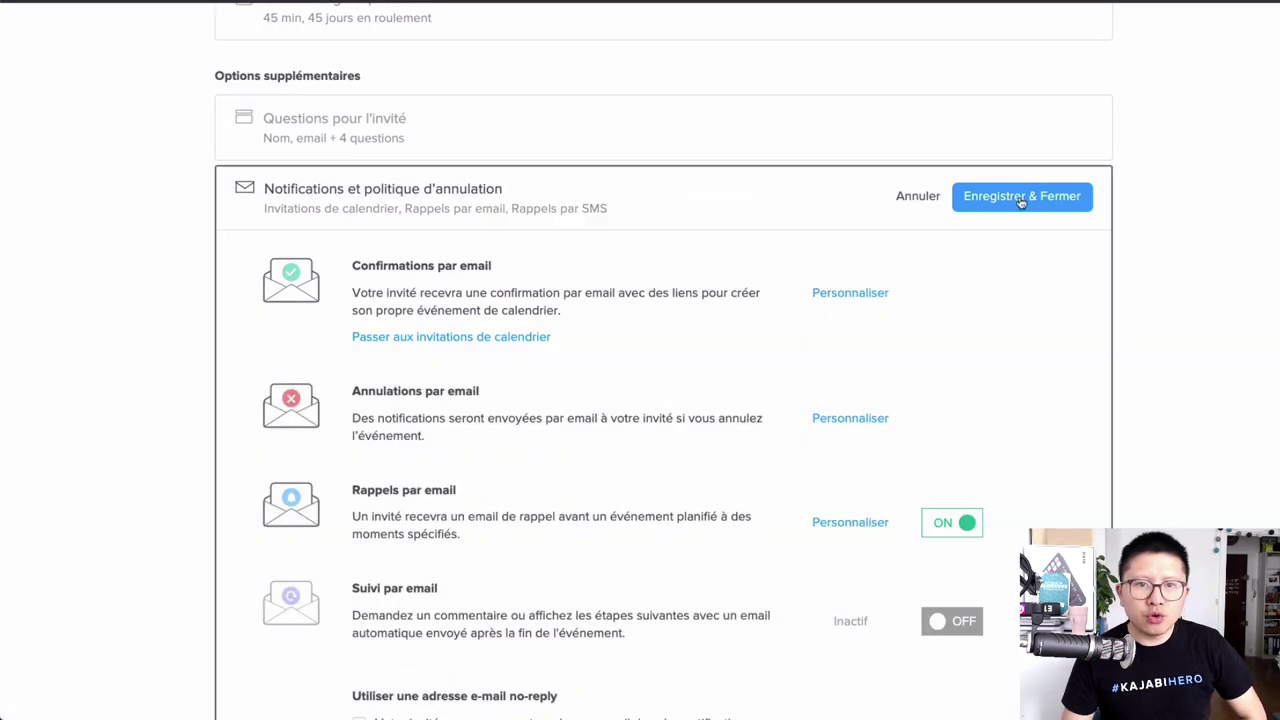
click(1030, 196)
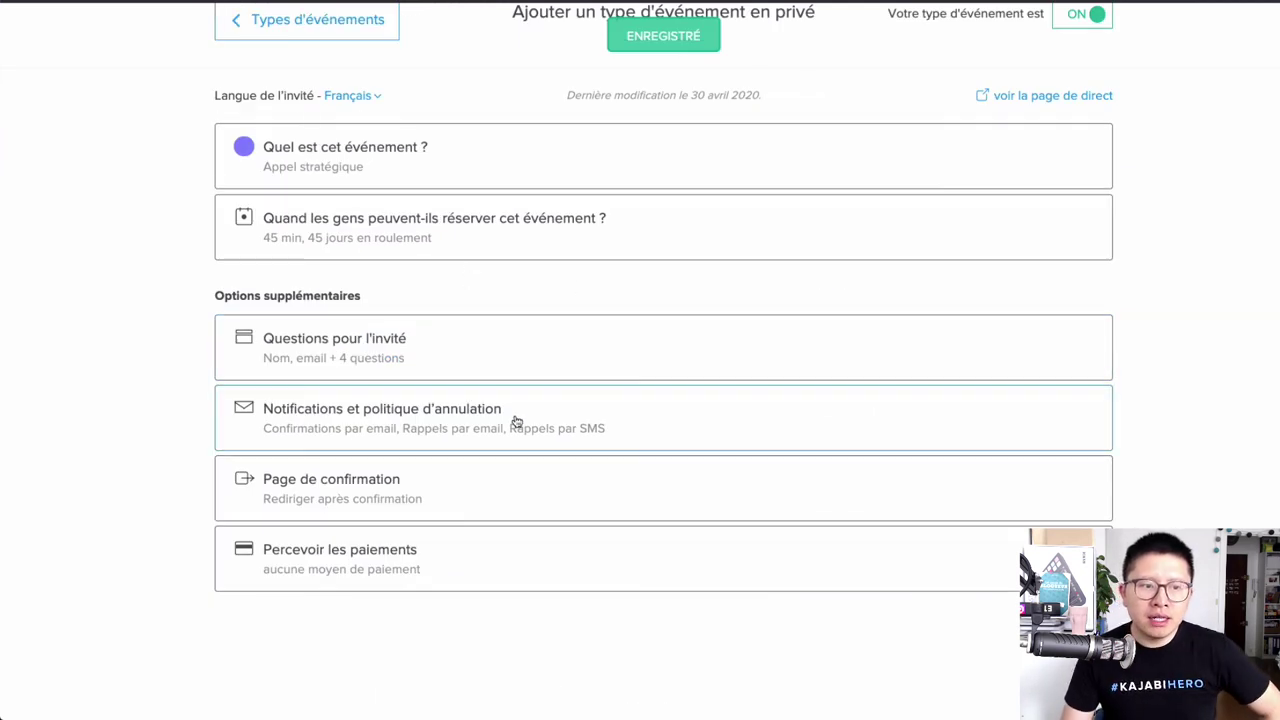
Step: Review the saved notification settings and the confirmation page's redirect settings
click(467, 418)
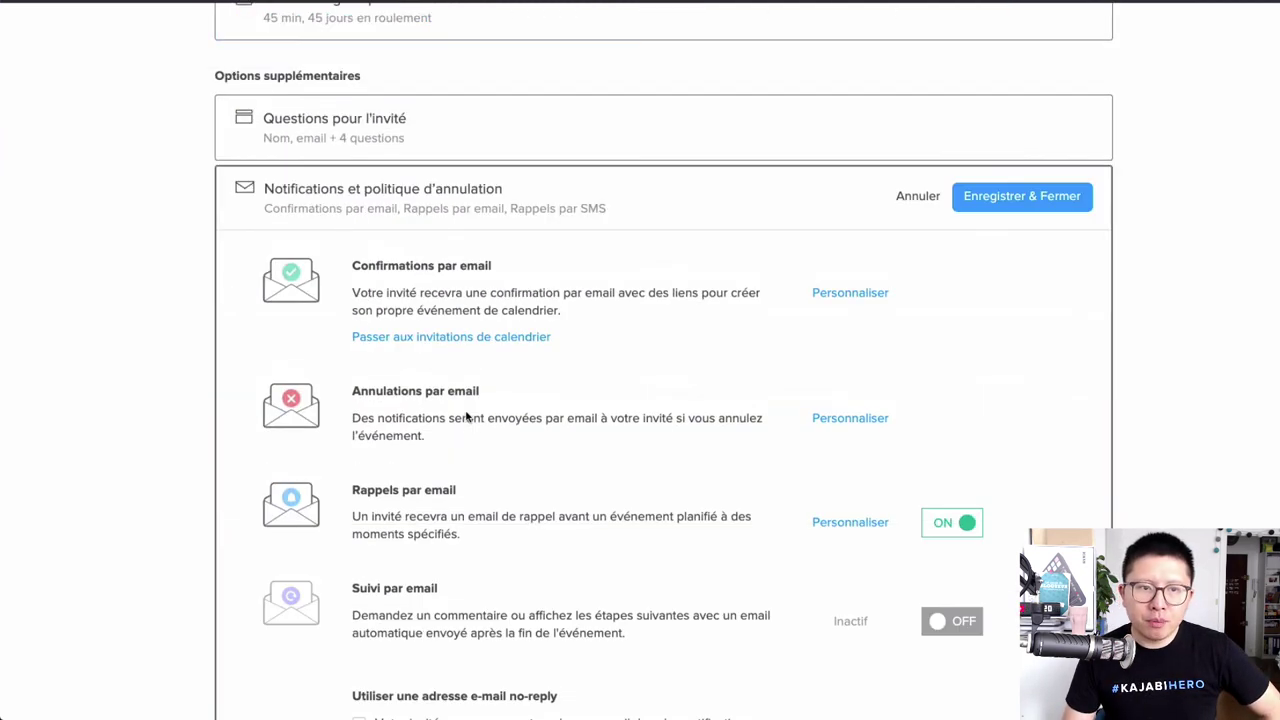
scroll(828, 315, down, 6)
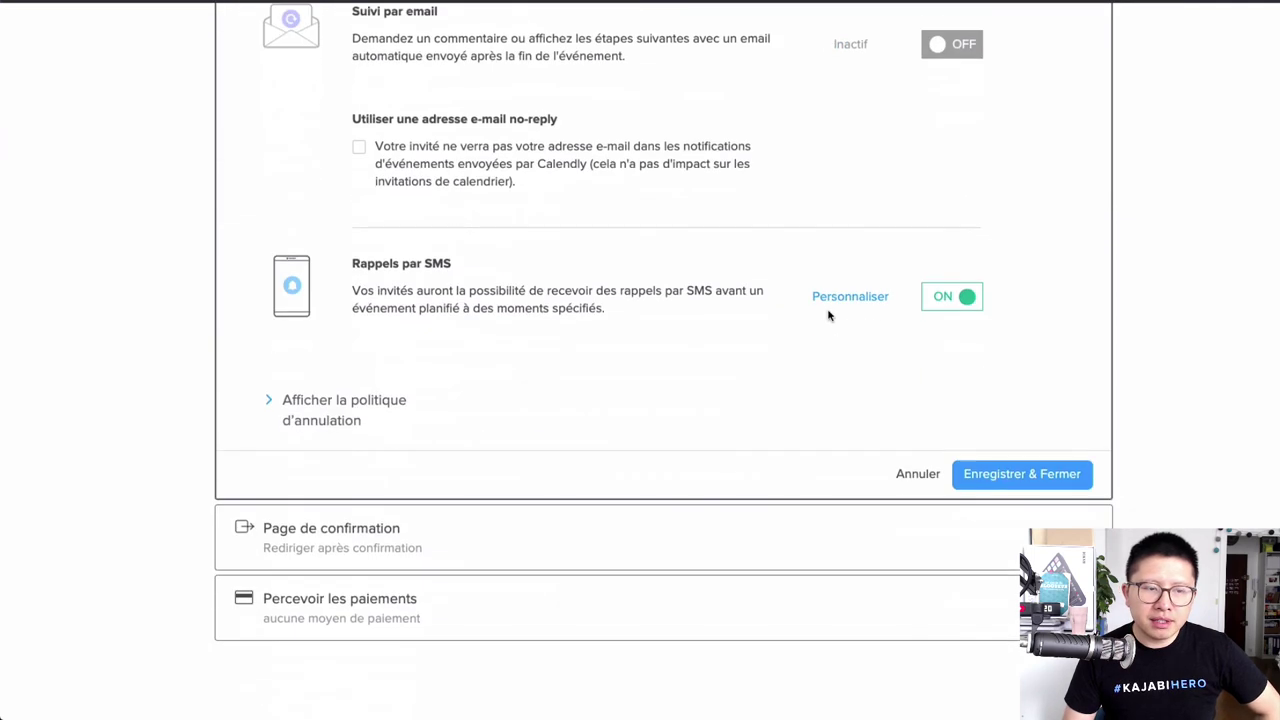
click(400, 543)
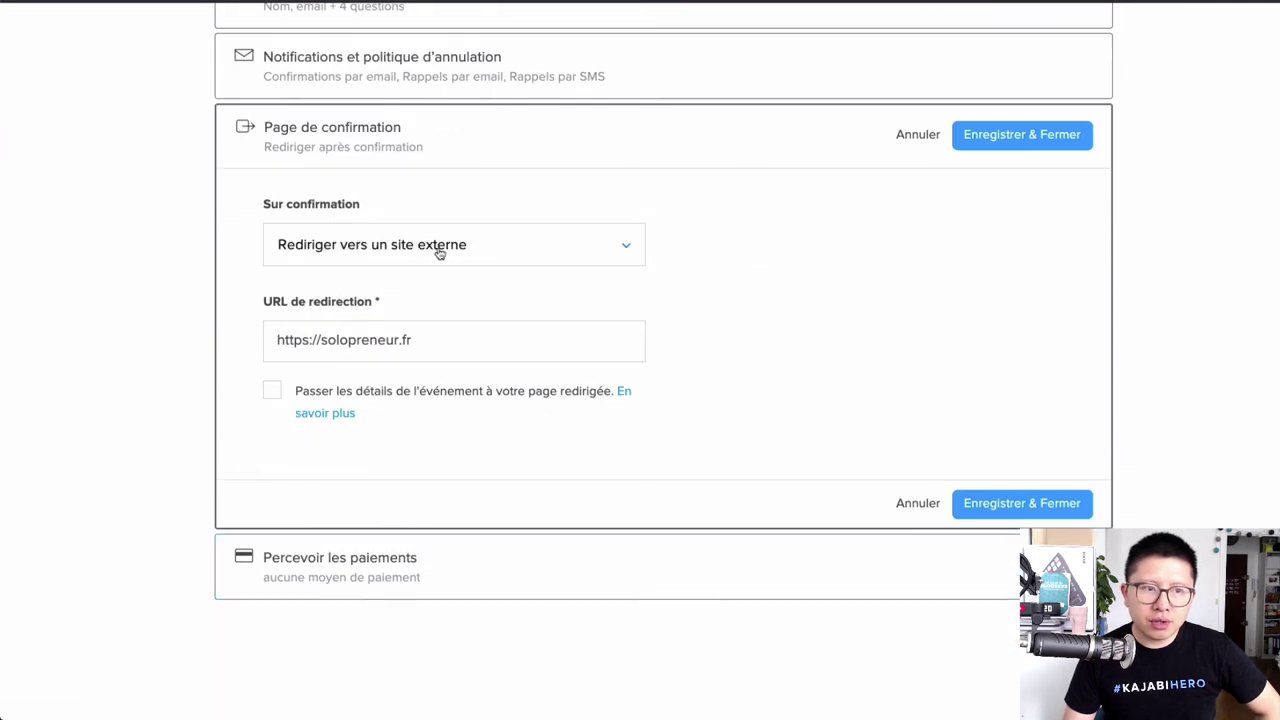
scroll(500, 274, up, 3)
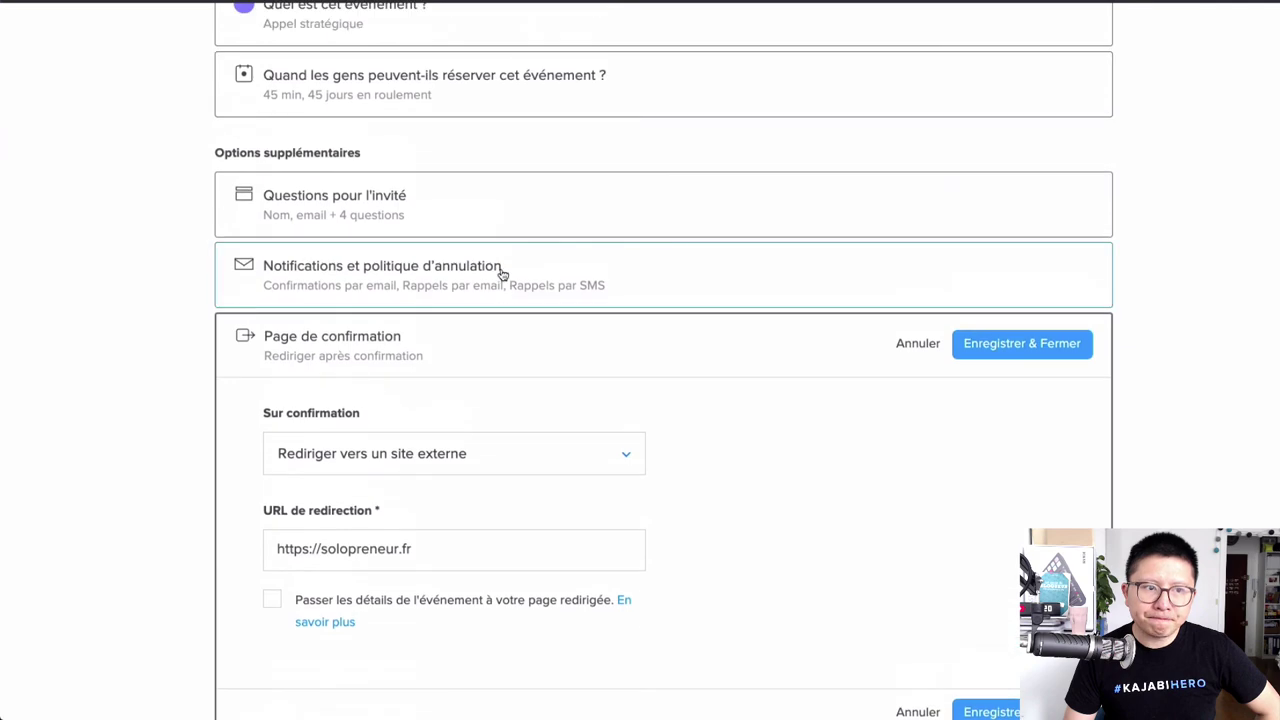
Step: Open the event's live booking page, advance to May 2020 and view the time slots offered on Friday 15 May
scroll(866, 358, down, 2)
scroll(937, 443, up, 6)
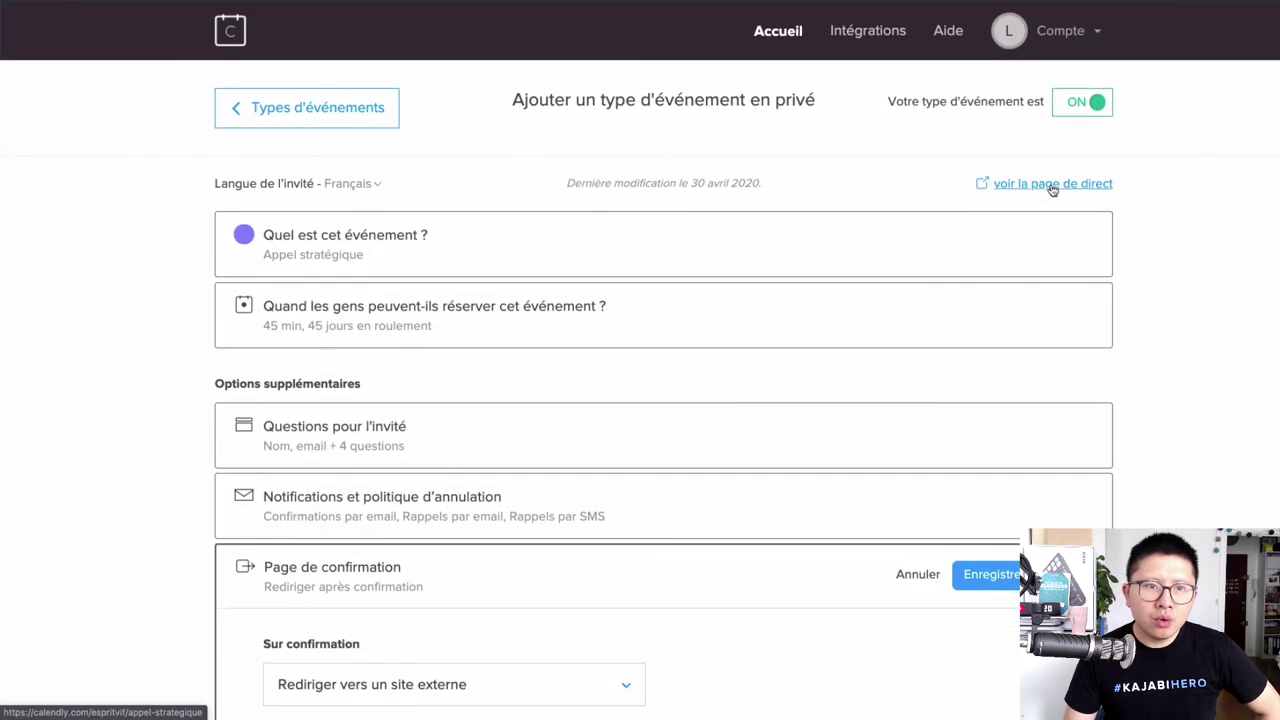
click(1024, 188)
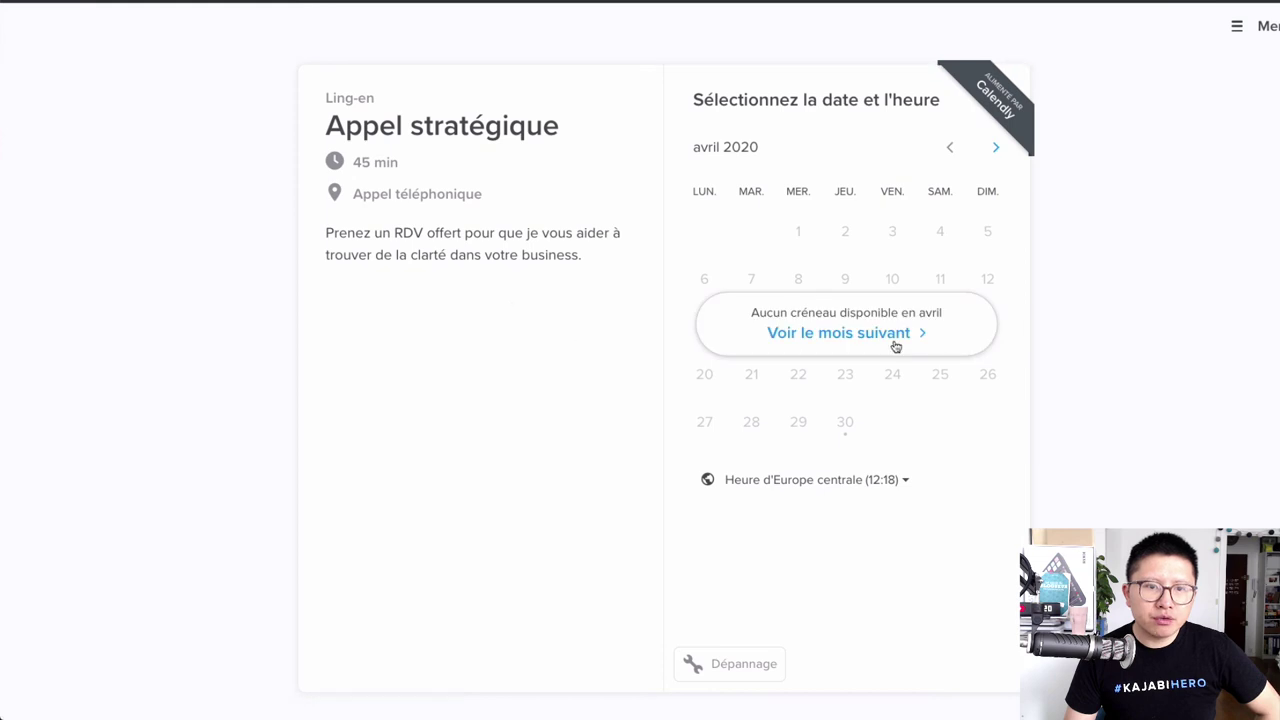
click(894, 344)
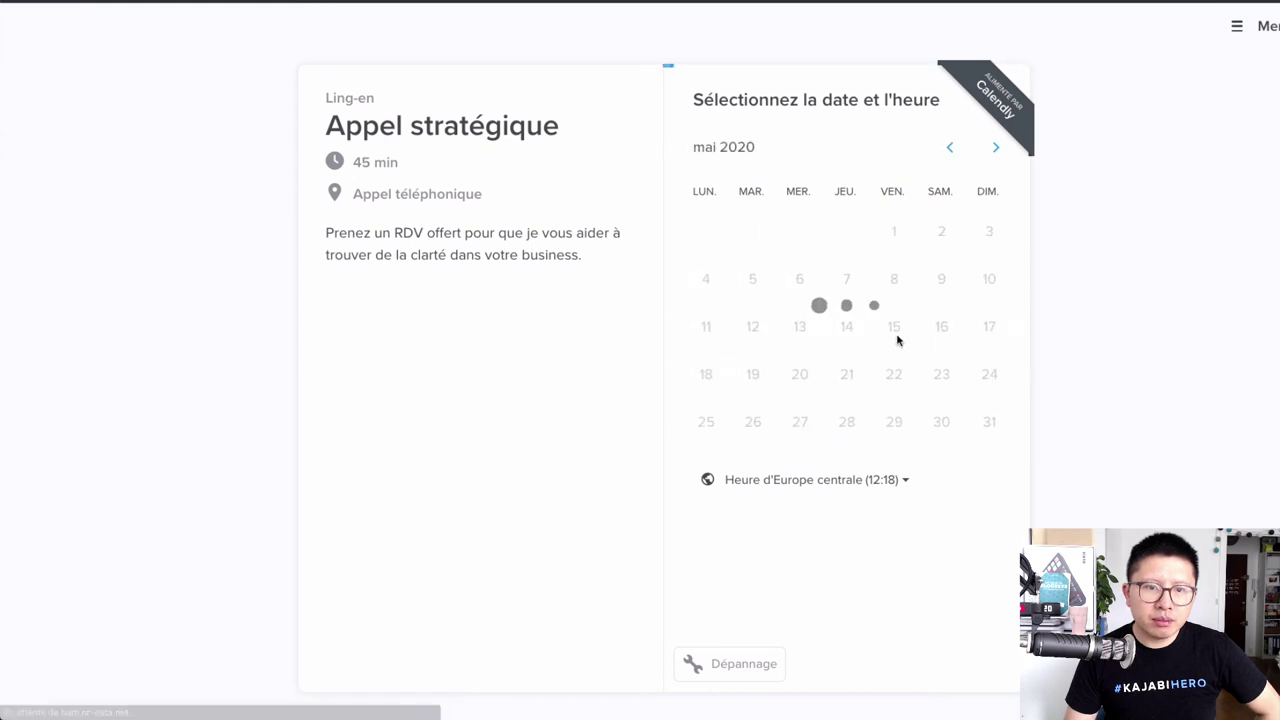
click(894, 330)
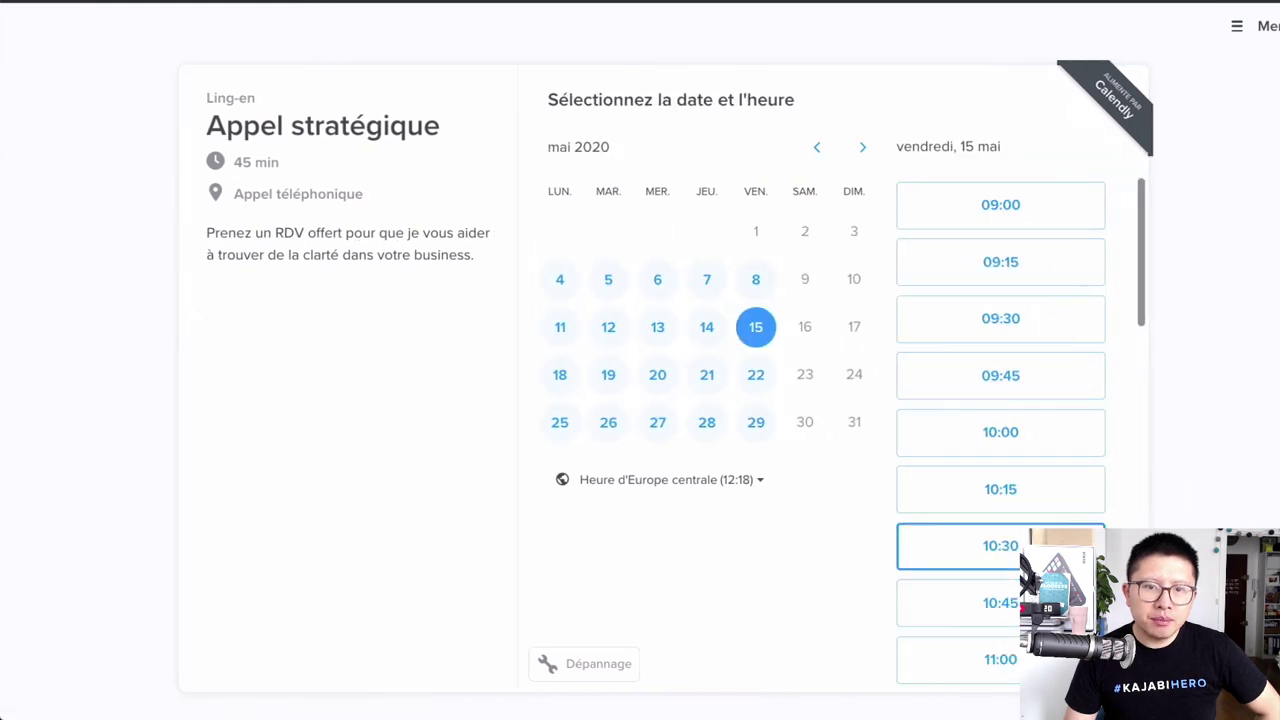
click(1048, 502)
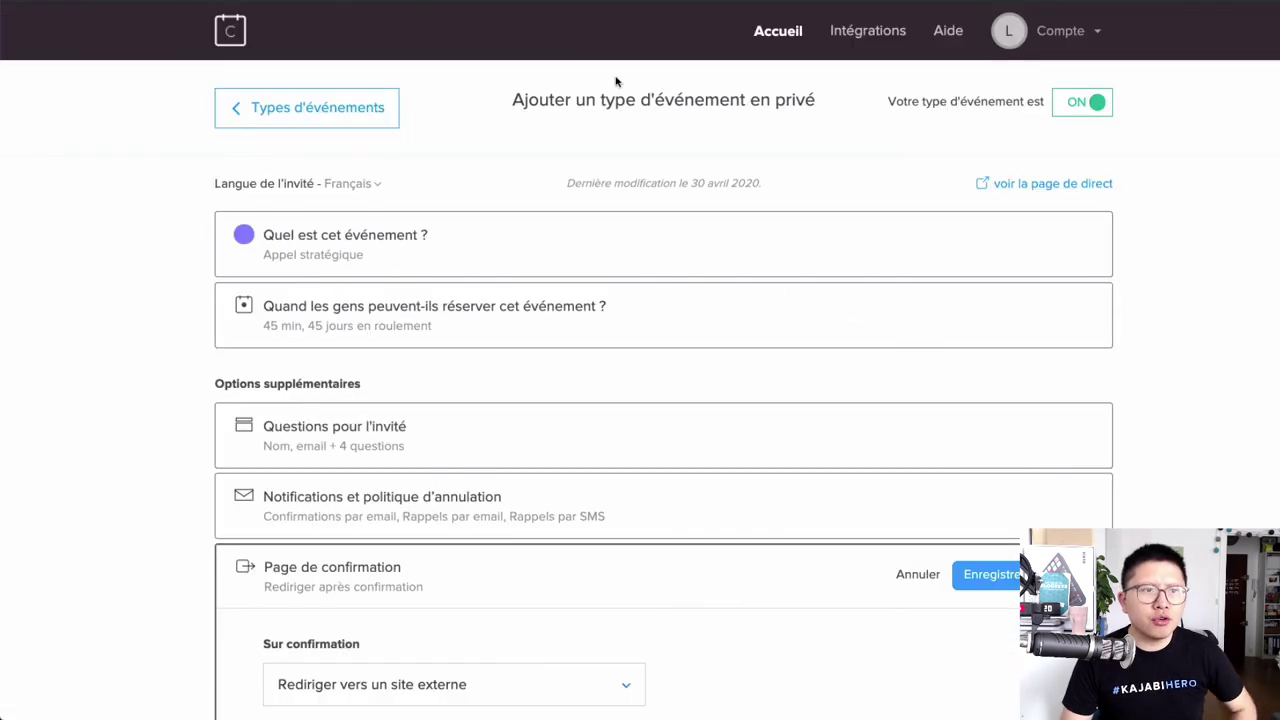
Step: Return to the event types list, view the available kinds of new event type, and go back without creating one
click(295, 127)
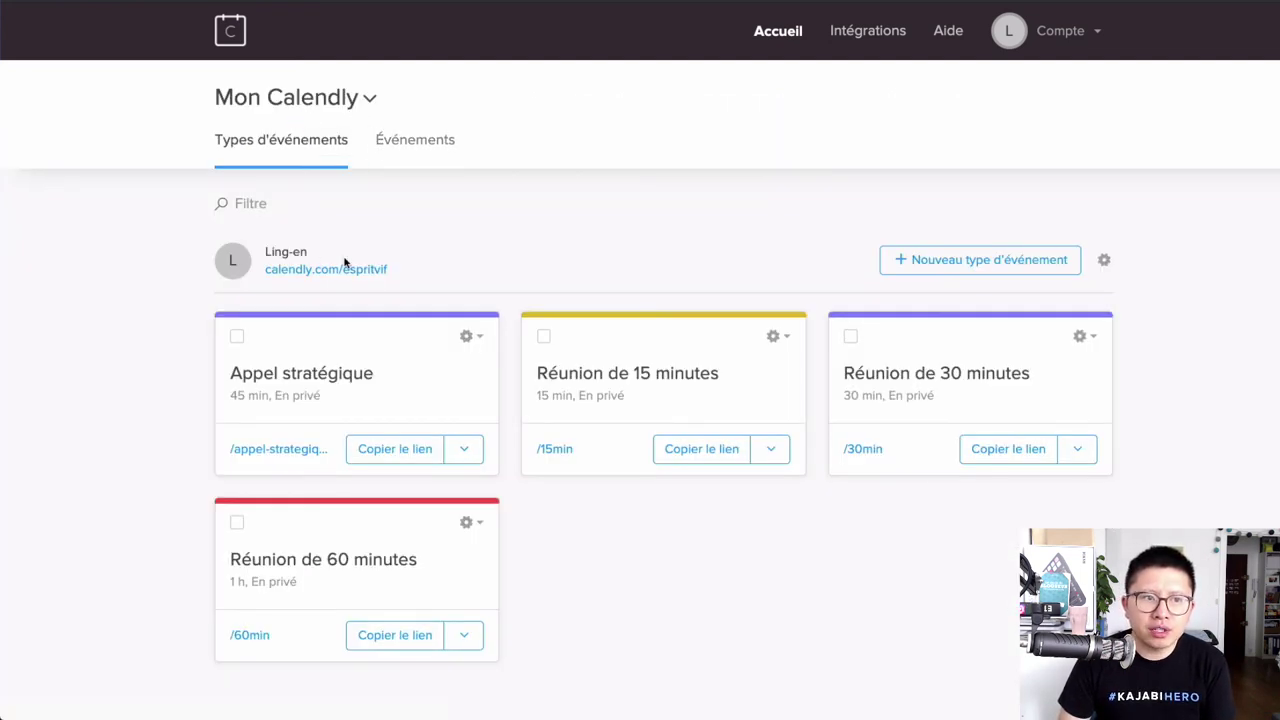
click(1010, 268)
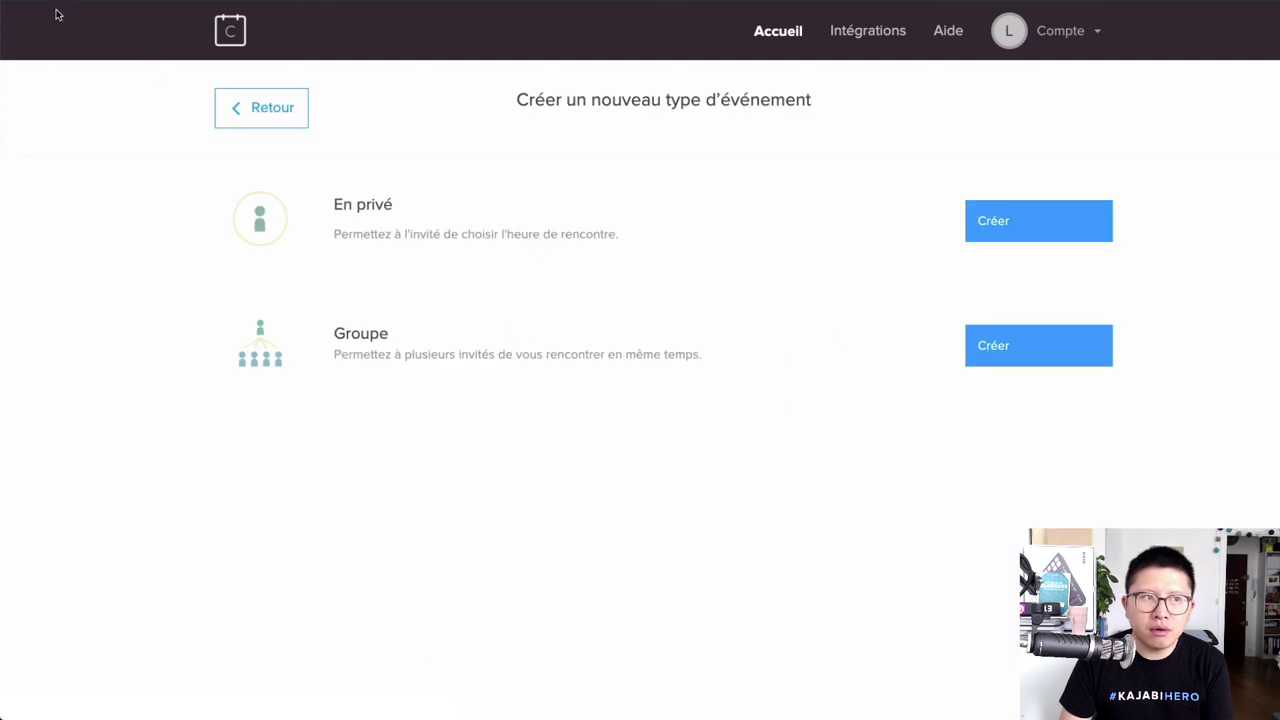
click(266, 107)
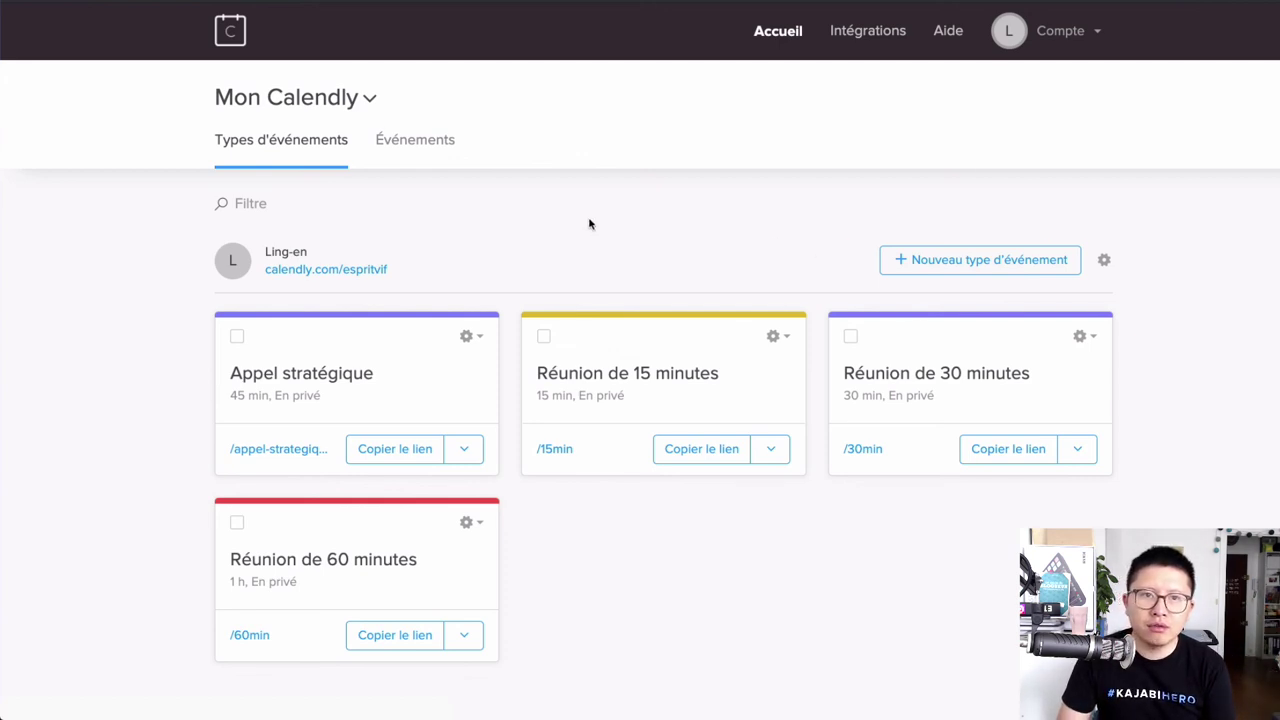
Step: Browse the available integrations, such as Zoom, Stripe, PayPal, Mailchimp and Zapier
click(886, 40)
scroll(843, 209, down, 3)
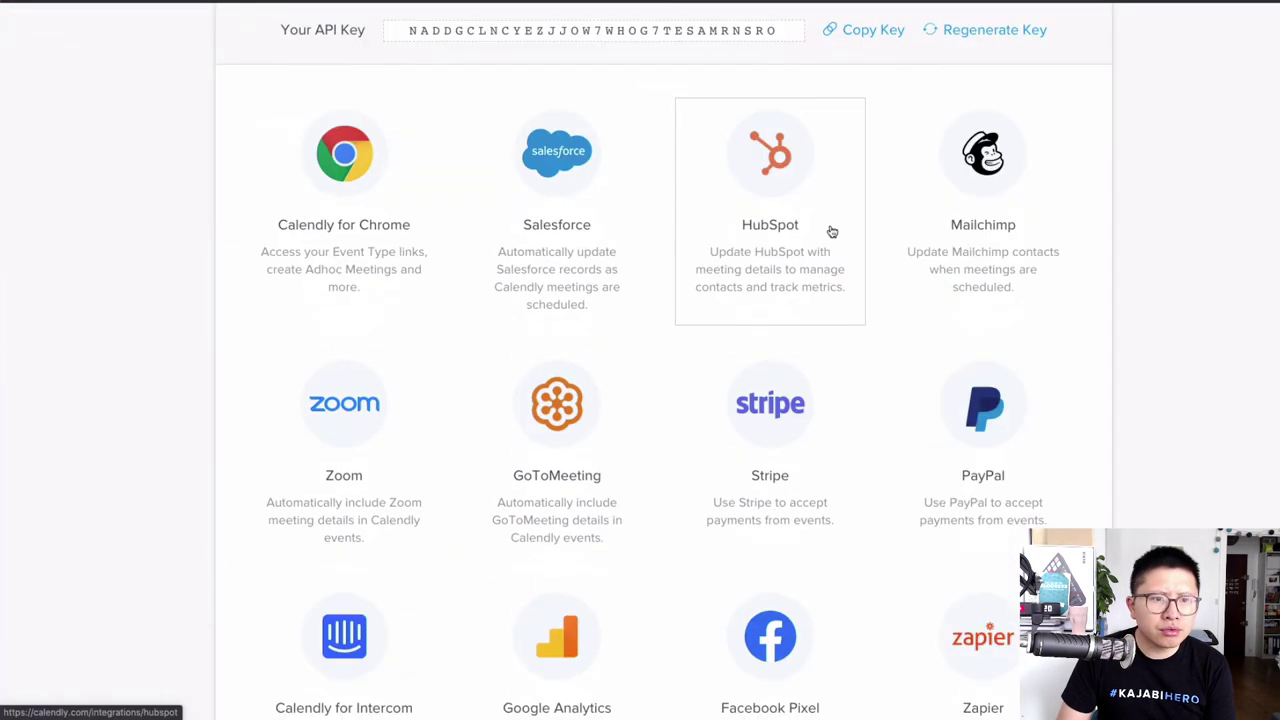
scroll(894, 331, down, 3)
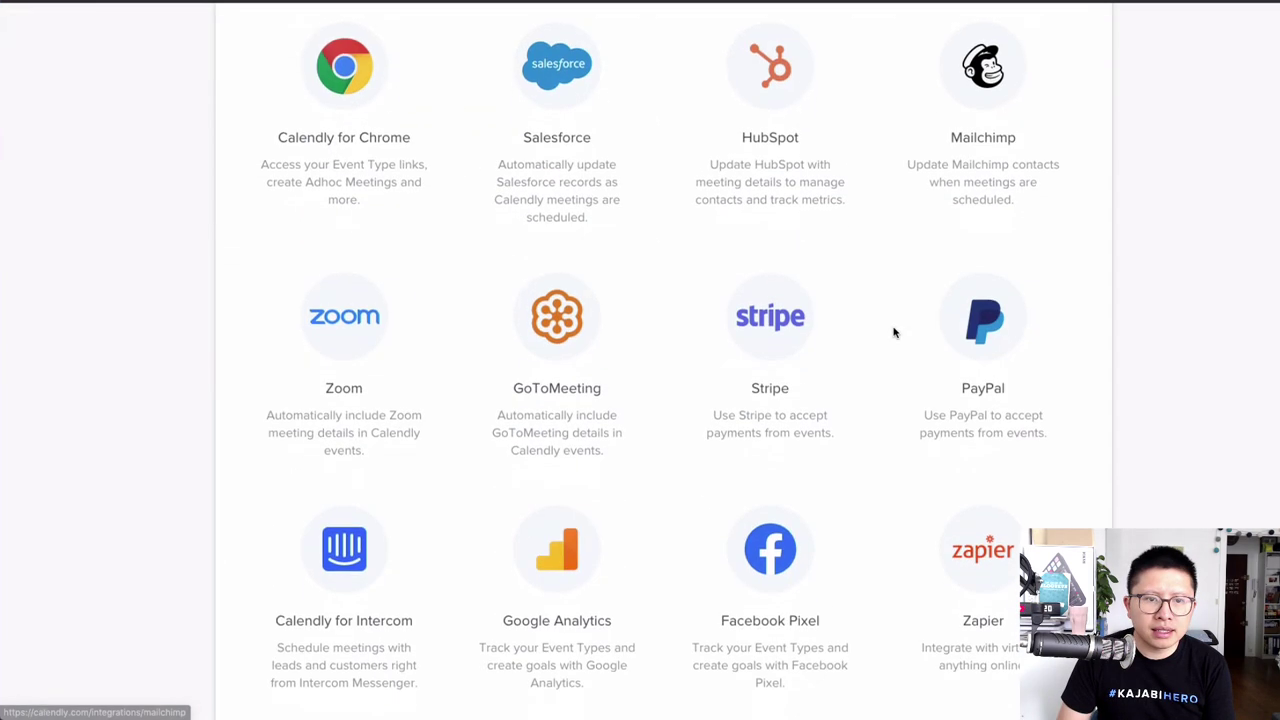
scroll(894, 333, down, 2)
scroll(891, 334, up, 8)
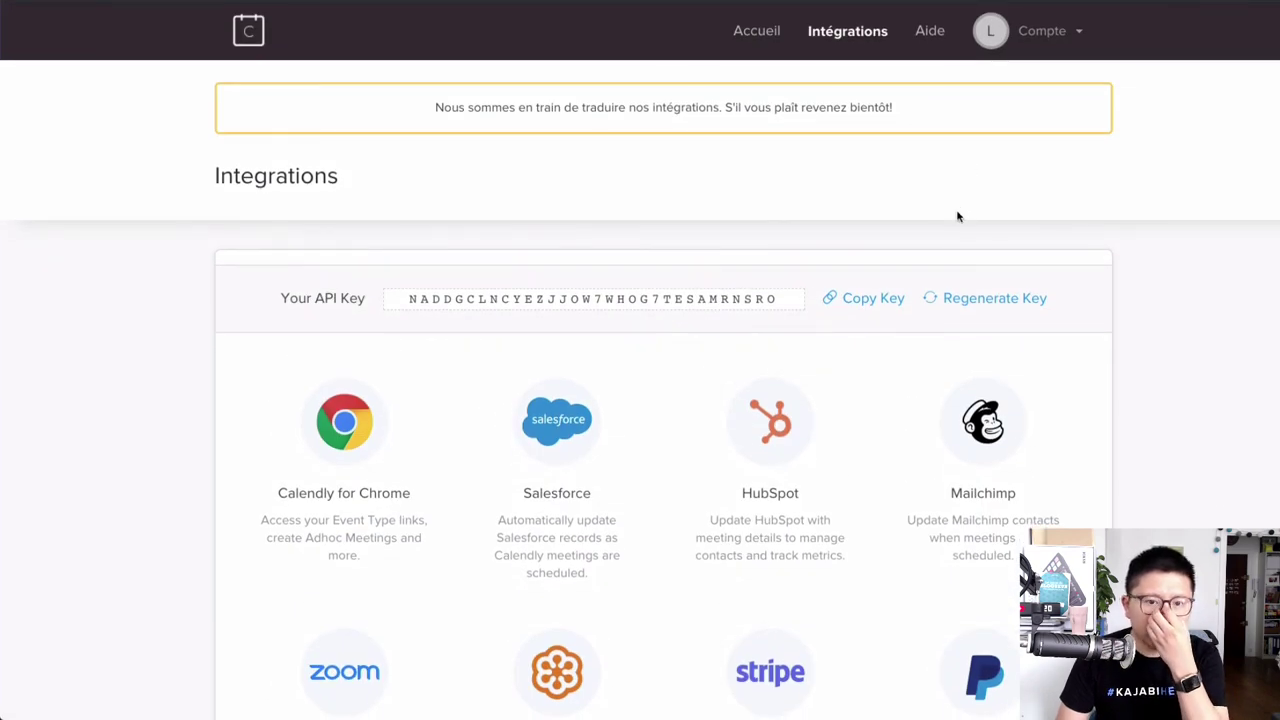
scroll(917, 171, down, 2)
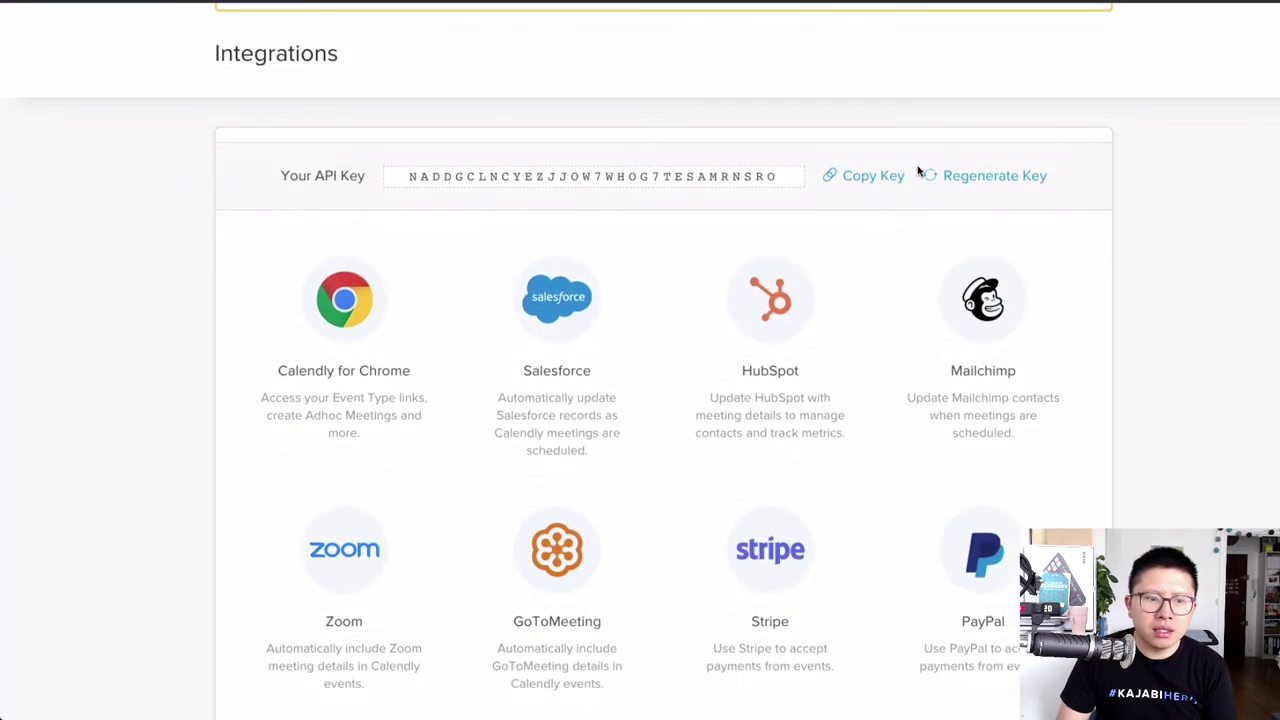
scroll(920, 171, up, 2)
Step: Check the account's billing page, and review the calendar services offered for connection
click(1031, 34)
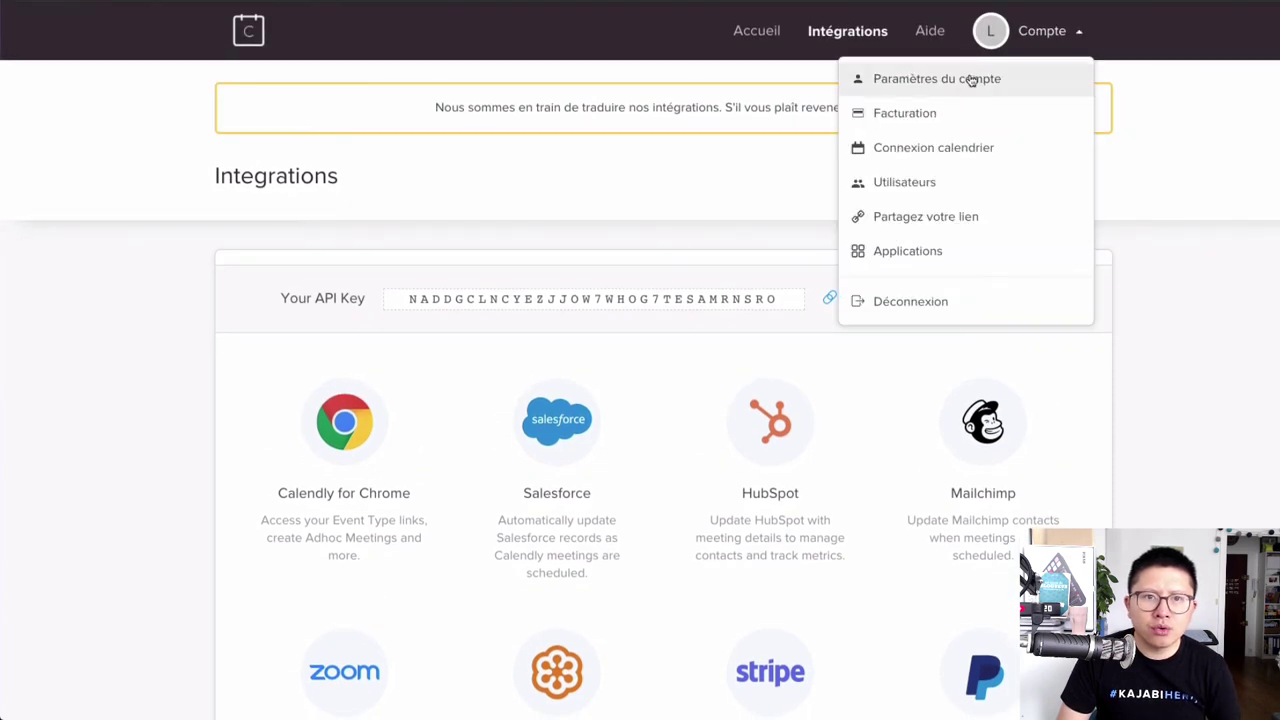
click(937, 114)
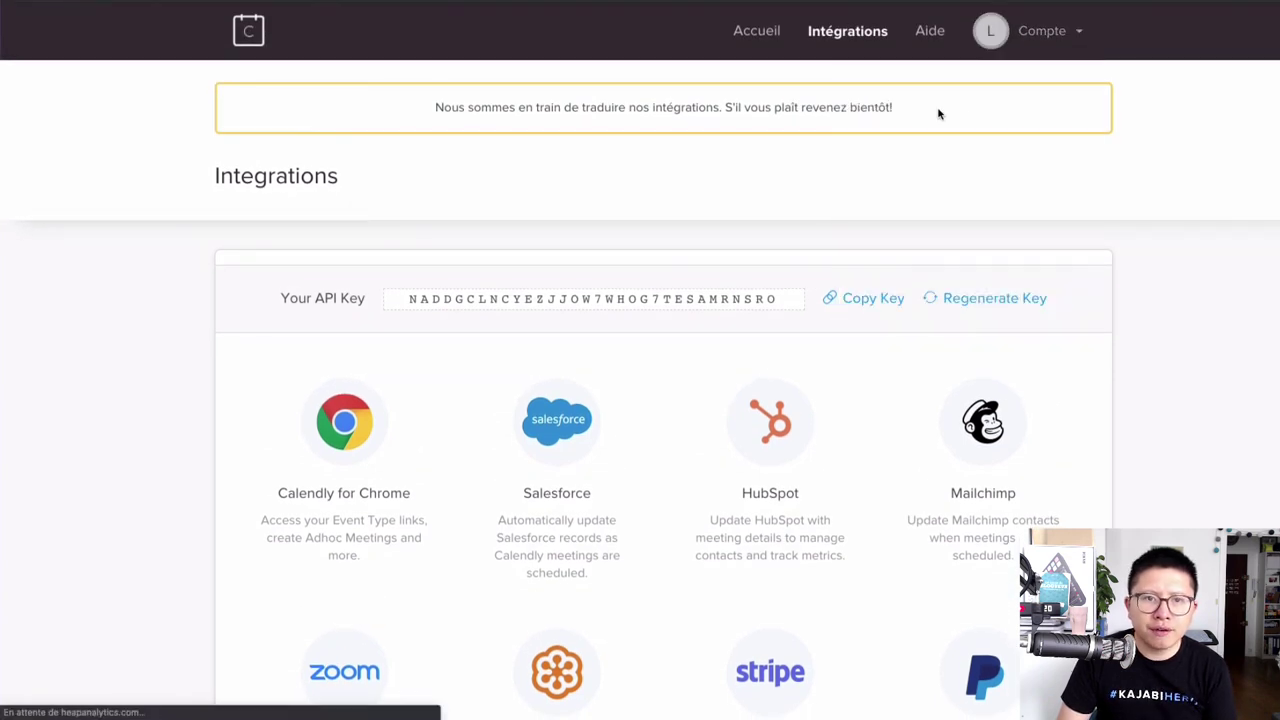
click(1052, 44)
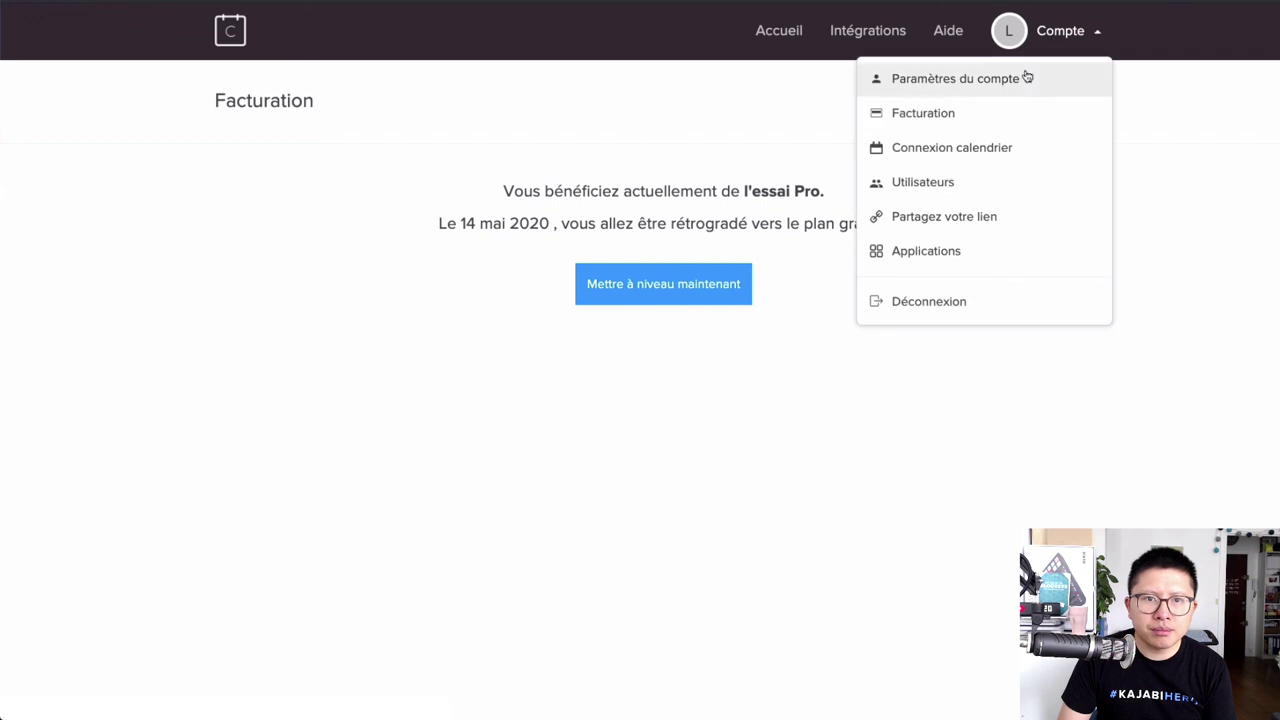
click(981, 148)
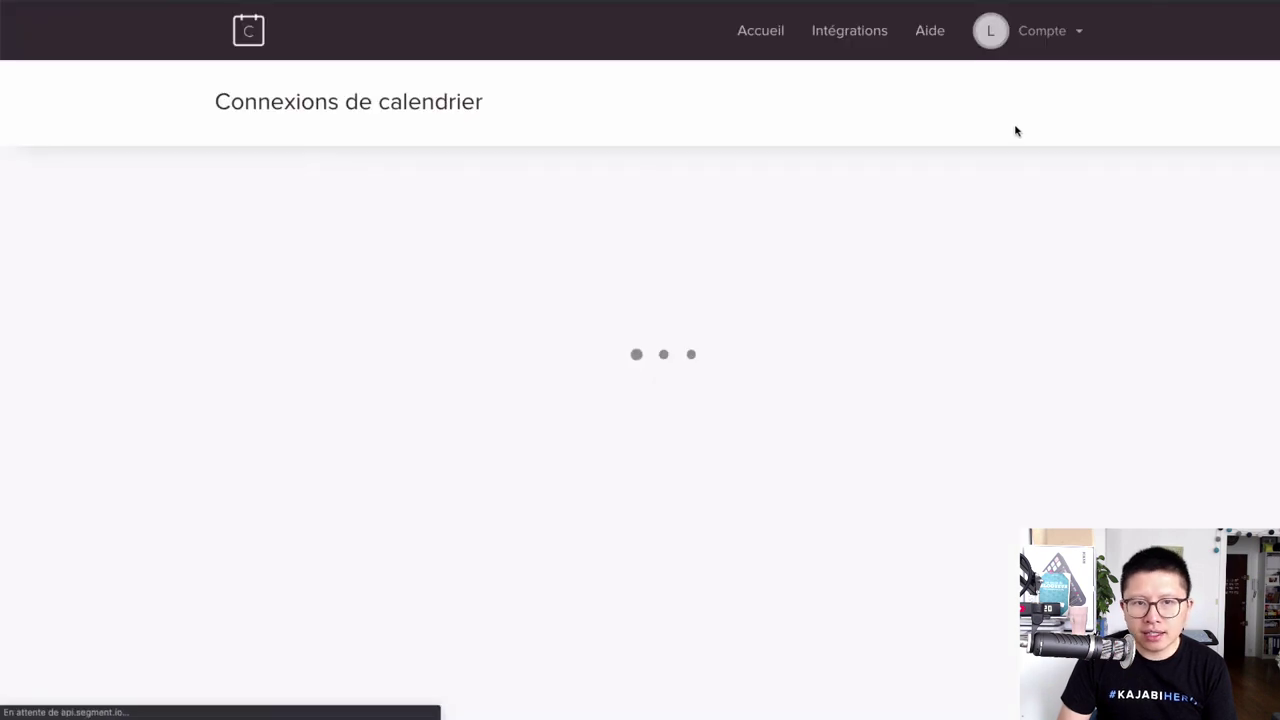
click(933, 212)
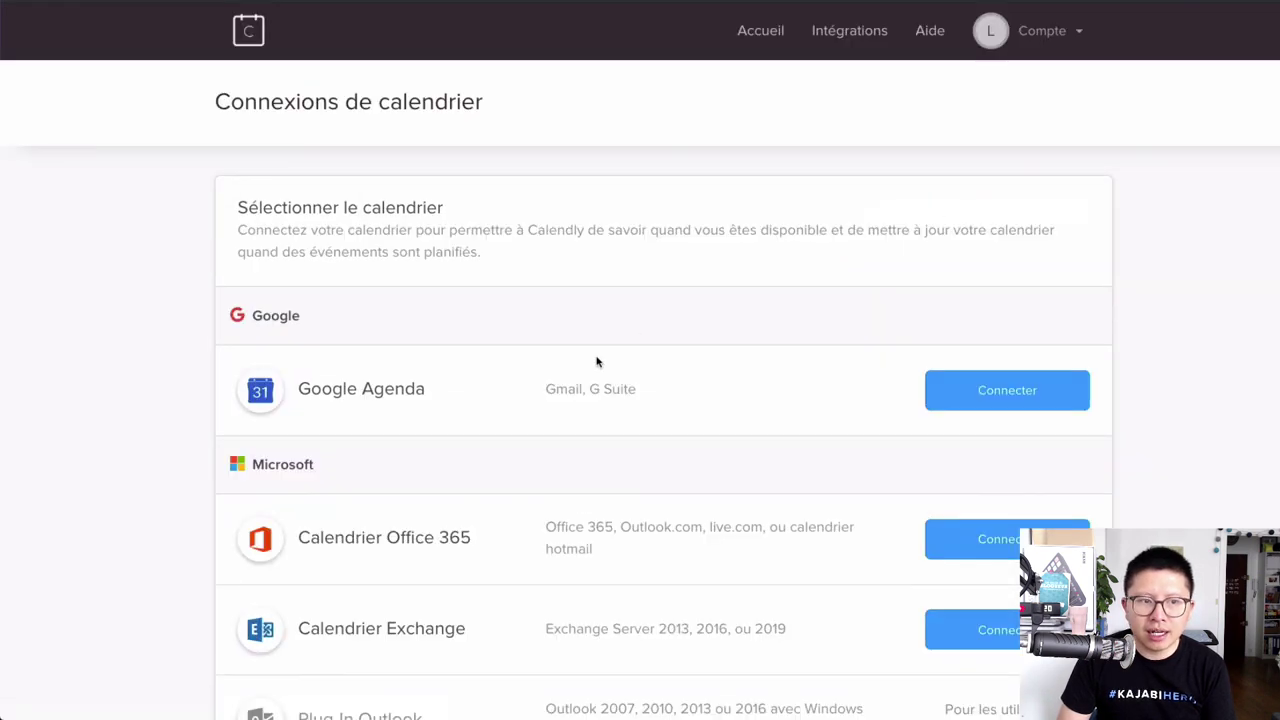
scroll(789, 351, down, 5)
scroll(875, 354, up, 5)
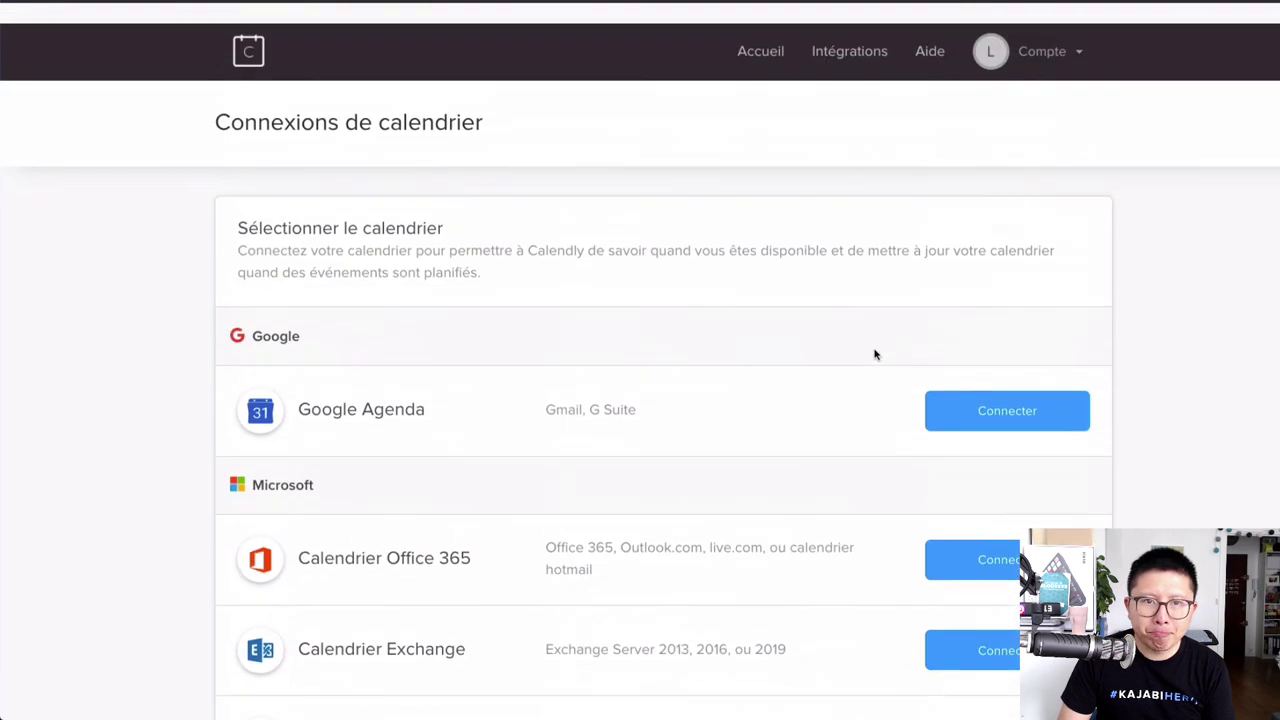
Step: Reopen the calendar connections page and review the connected Google account's conflict-check and add-to-calendar configuration
click(1035, 50)
click(981, 147)
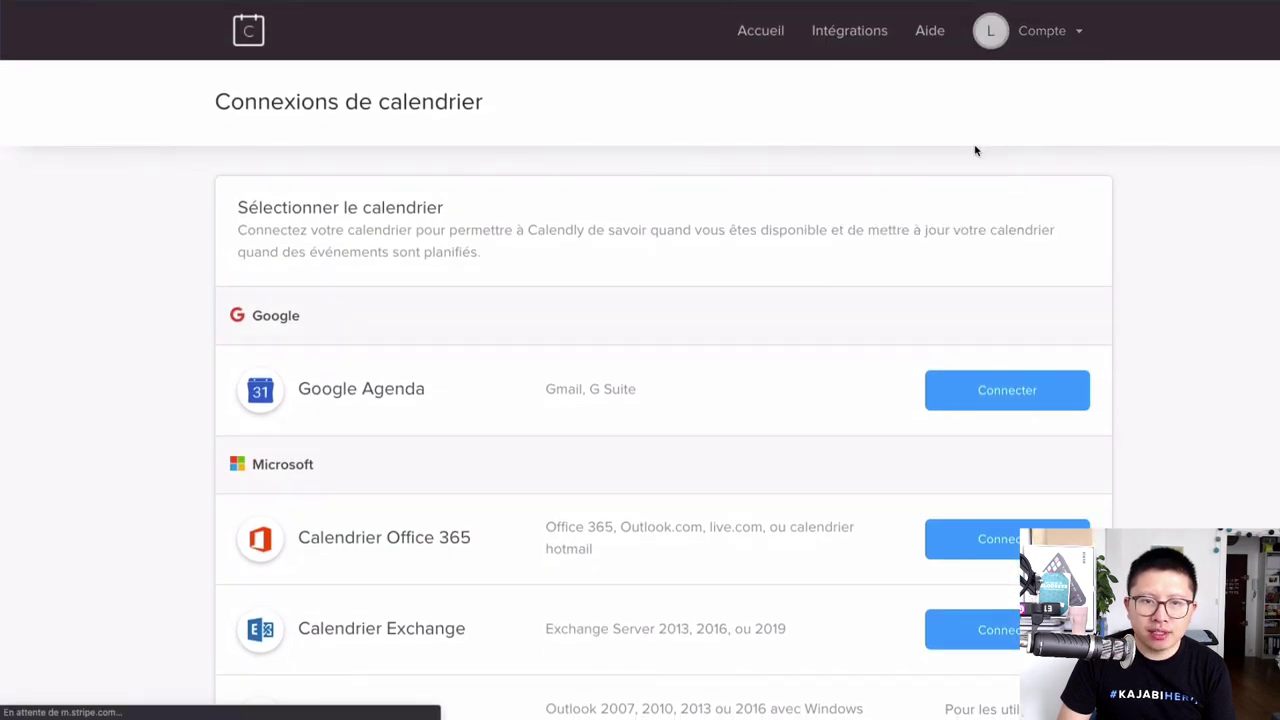
scroll(997, 200, down, 1)
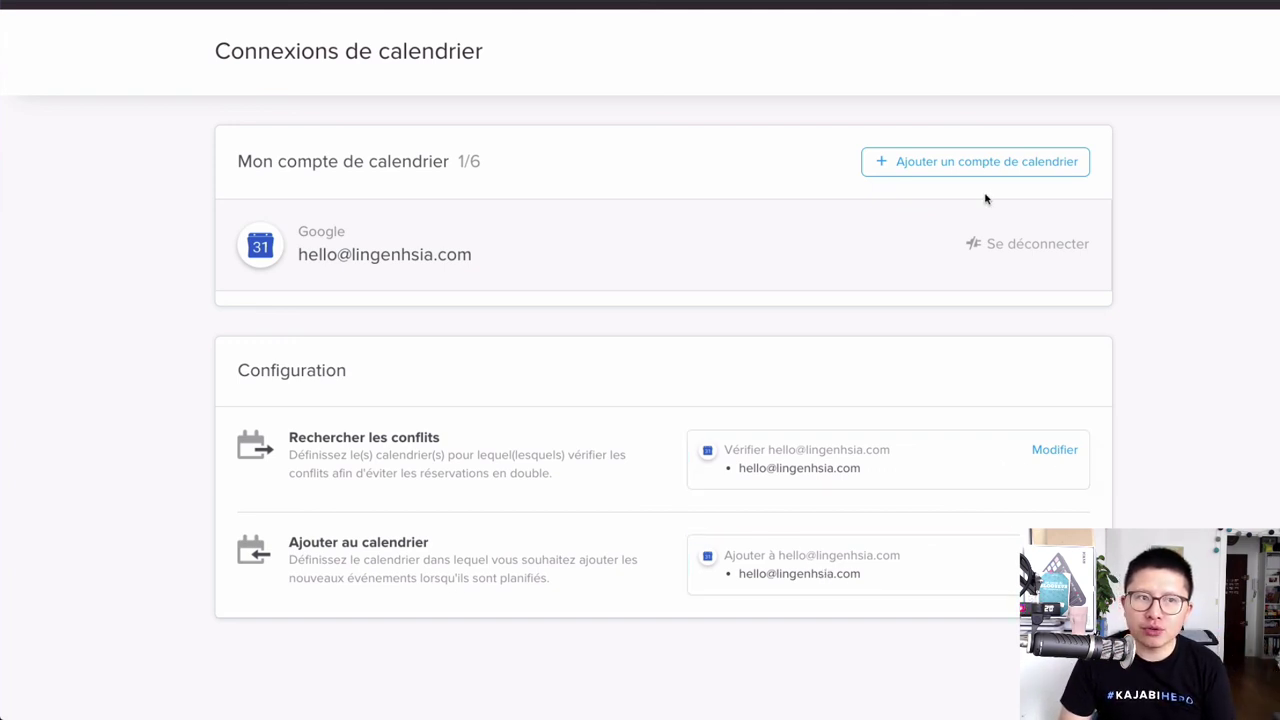
scroll(985, 199, up, 1)
Step: Browse the Calendly mobile apps, browser extensions and add-ins, and return to the event types home page
click(1042, 31)
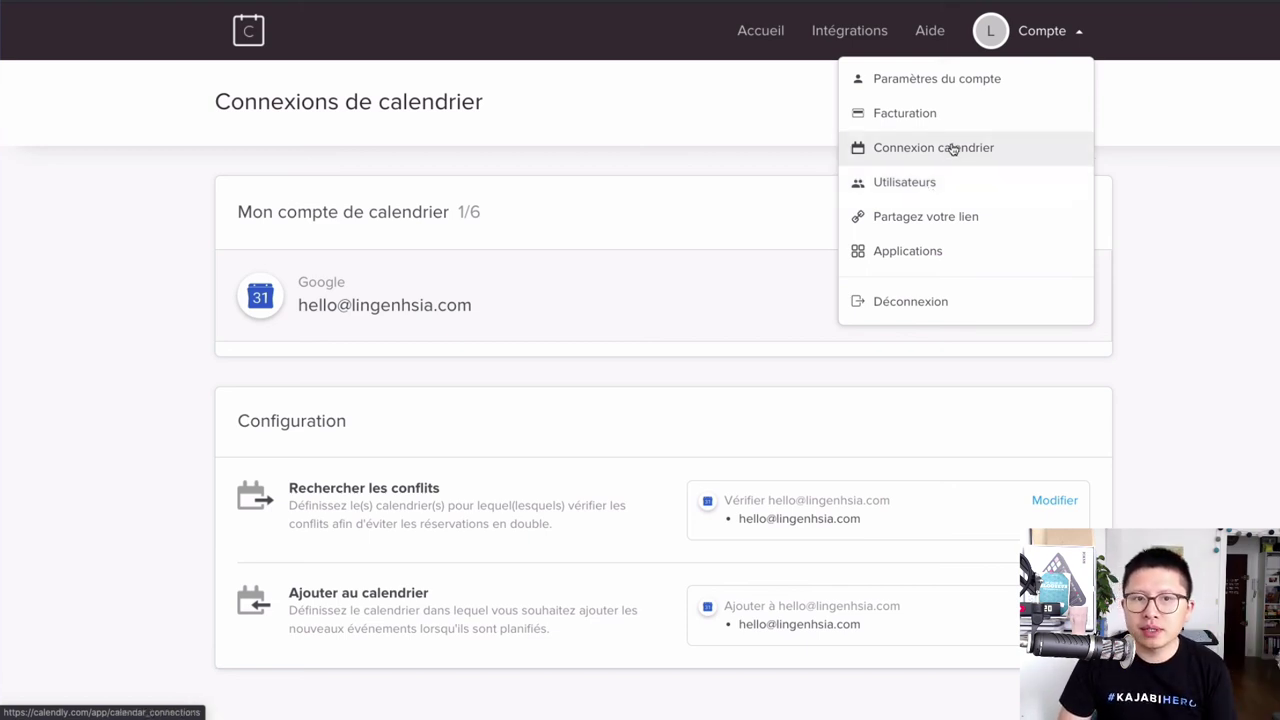
click(941, 257)
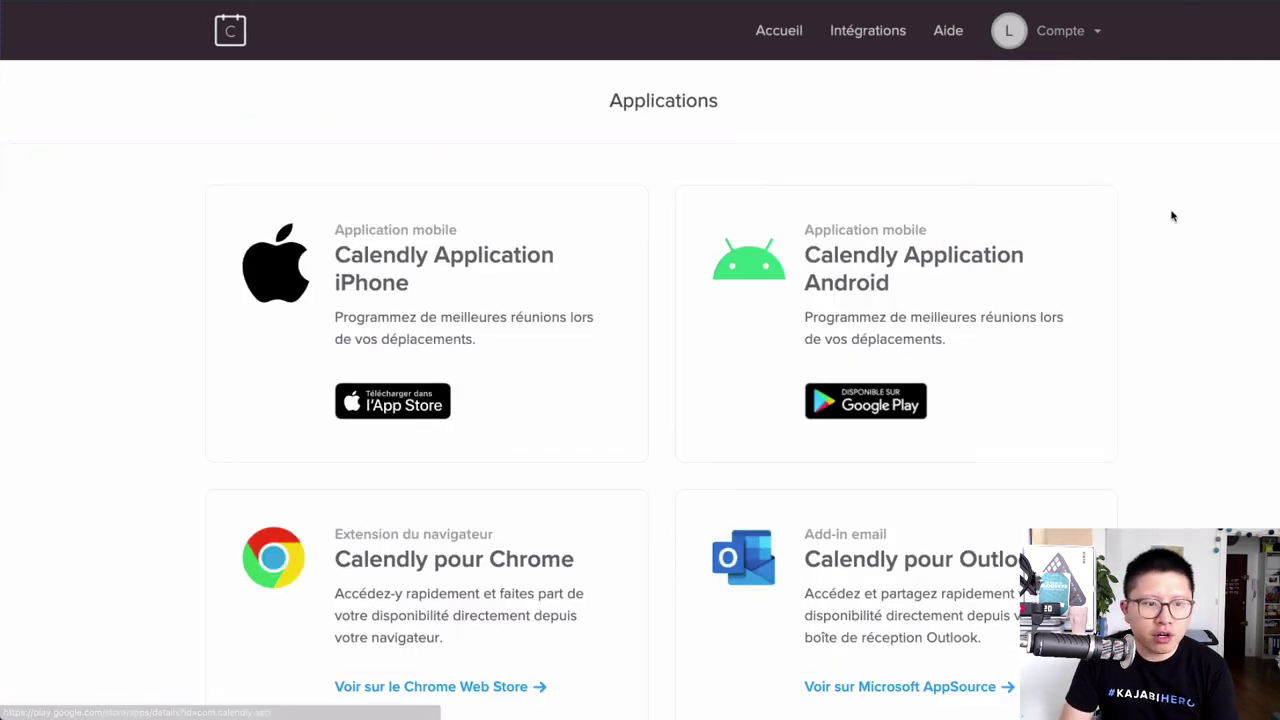
scroll(1170, 214, down, 3)
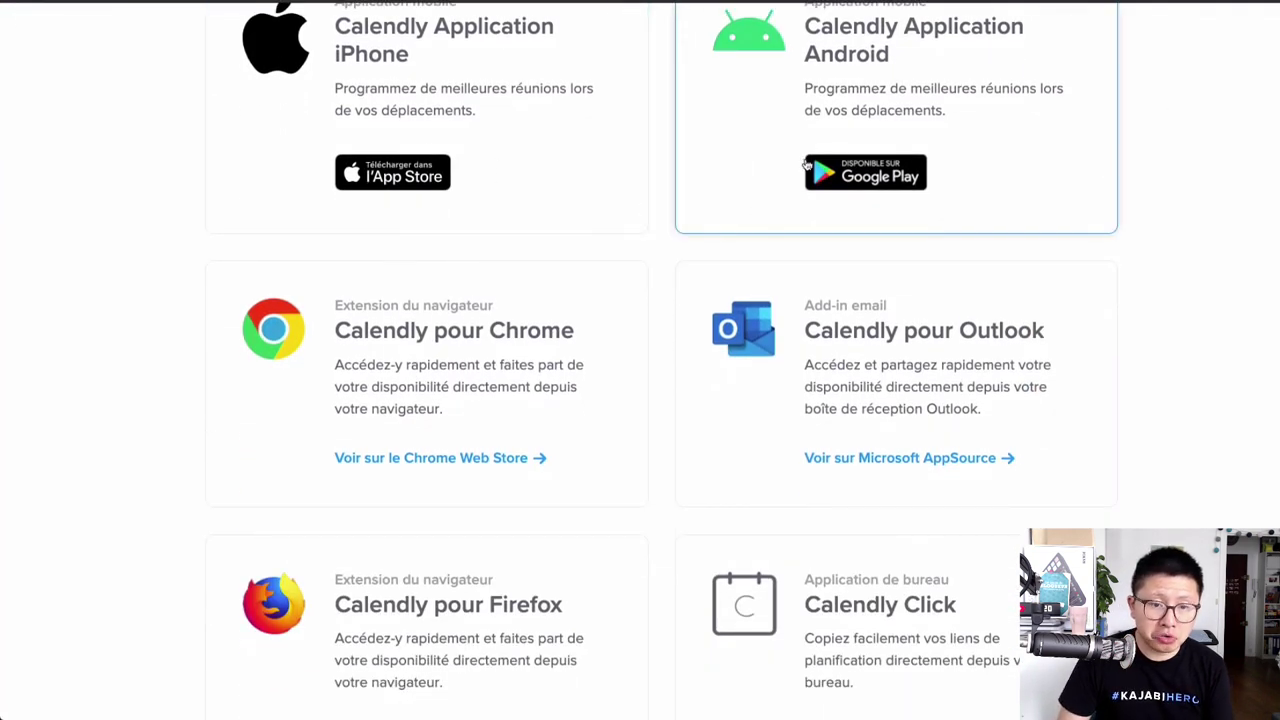
scroll(806, 164, down, 8)
scroll(808, 166, up, 9)
scroll(810, 167, up, 2)
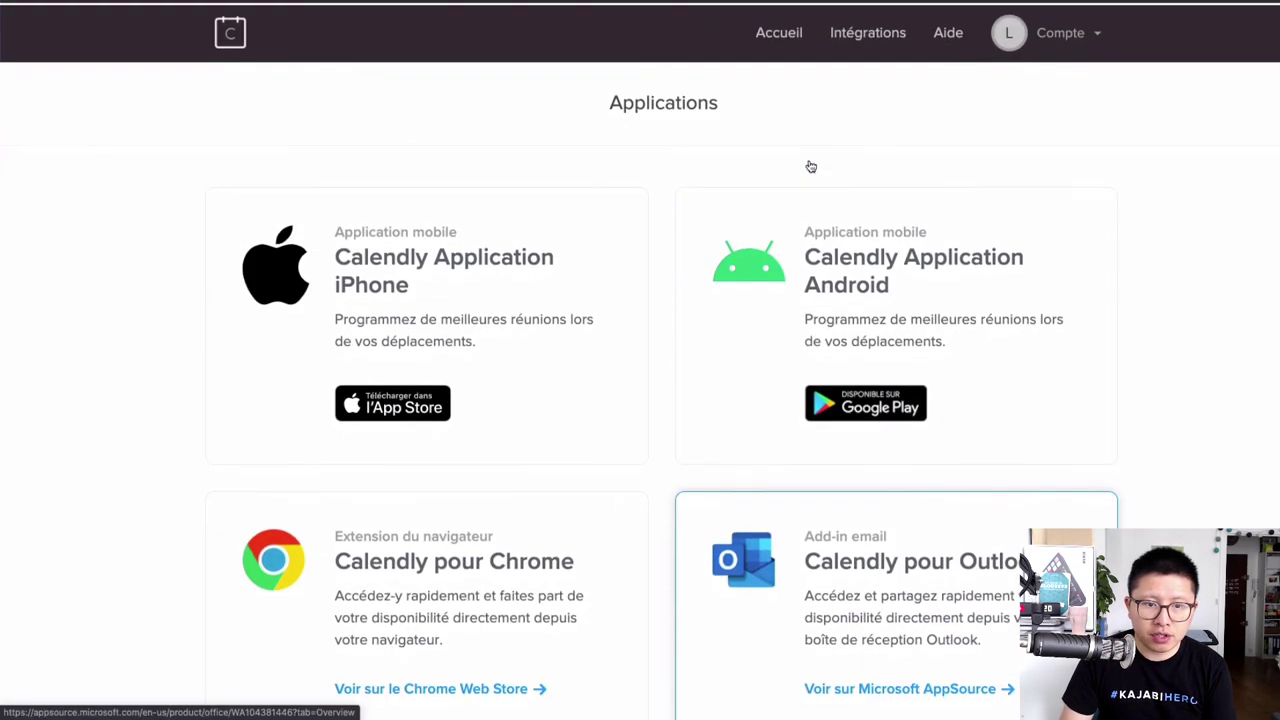
click(789, 32)
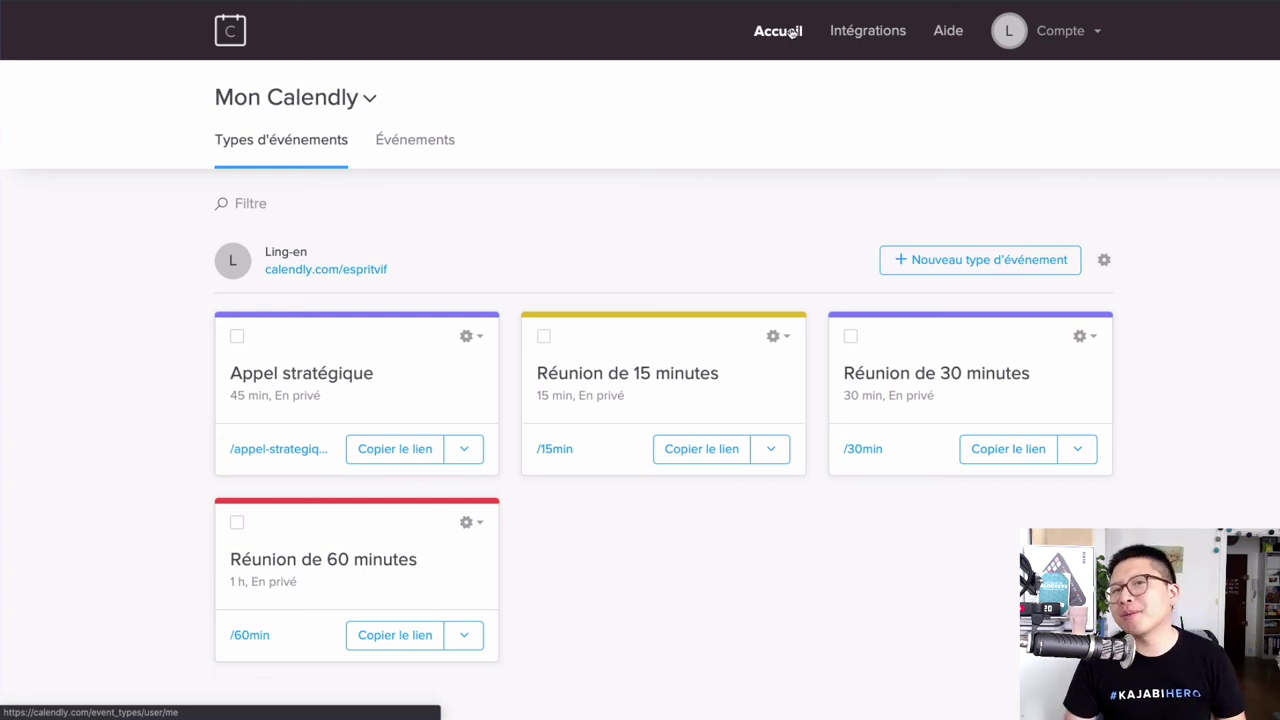
click(866, 0)
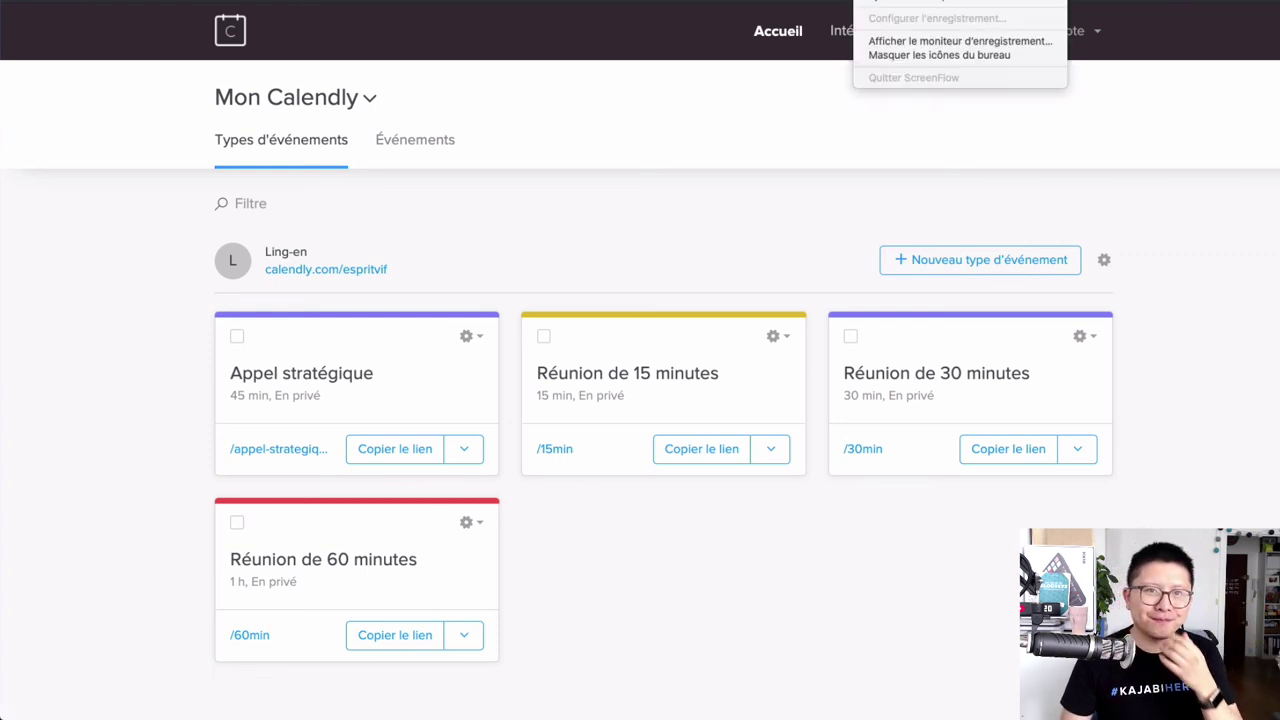